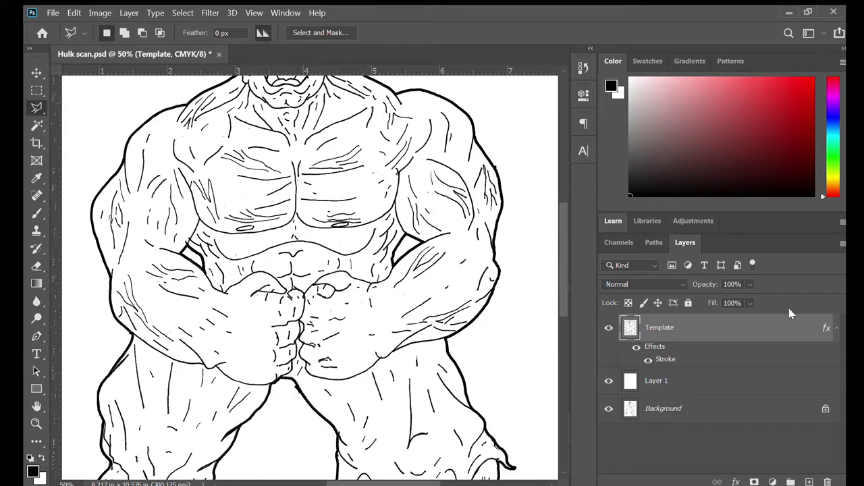
# - Collapse the effects list of the Template layer
pyautogui.click(837, 329)
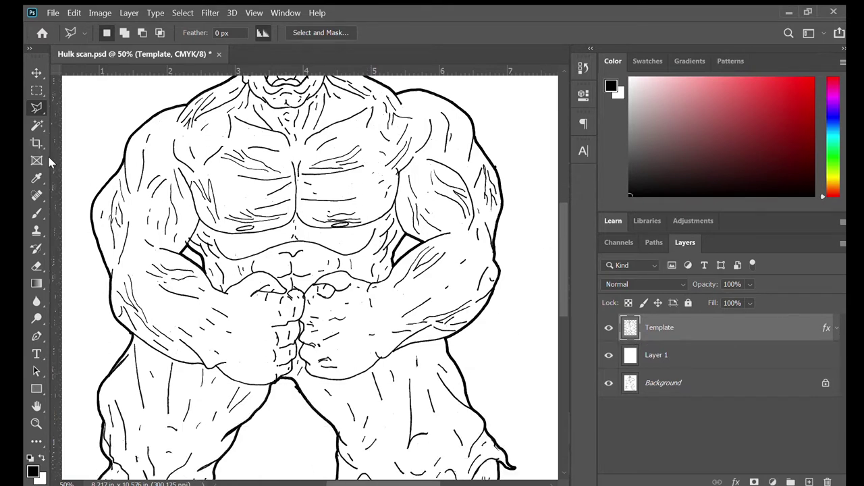
# - Look over the Hulk line art from the head down to the feet to see which areas need colour
pyautogui.scroll(3, 247, 233)
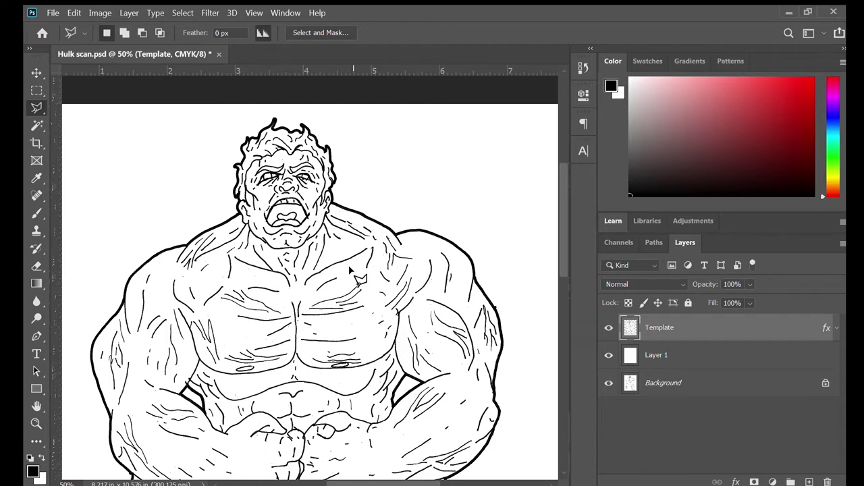
pyautogui.scroll(-5, 352, 270)
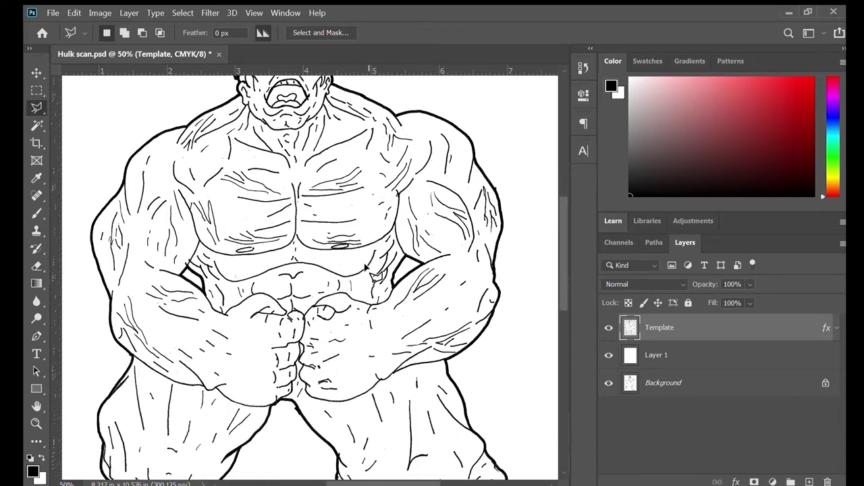
pyautogui.scroll(-3, 365, 259)
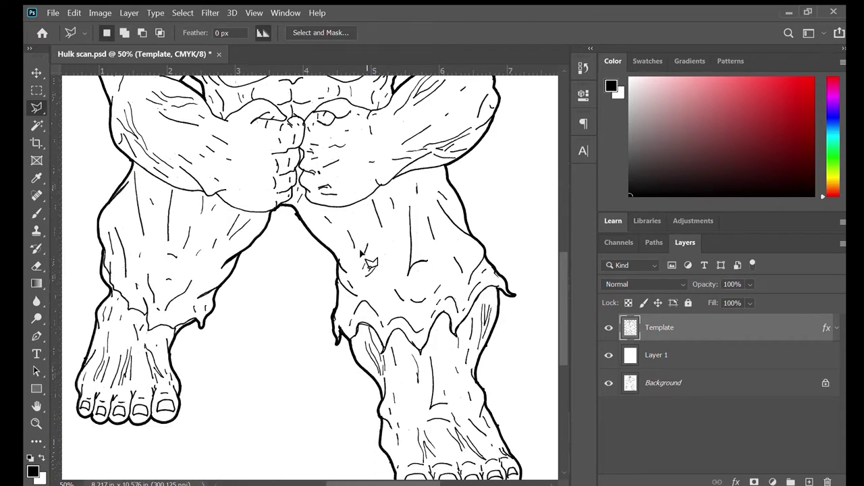
pyautogui.scroll(2, 362, 254)
pyautogui.scroll(4, 362, 254)
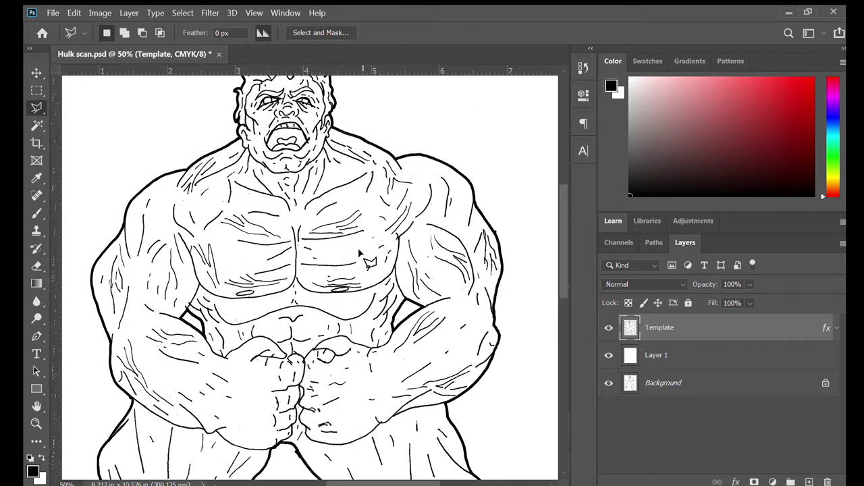
pyautogui.scroll(1, 362, 255)
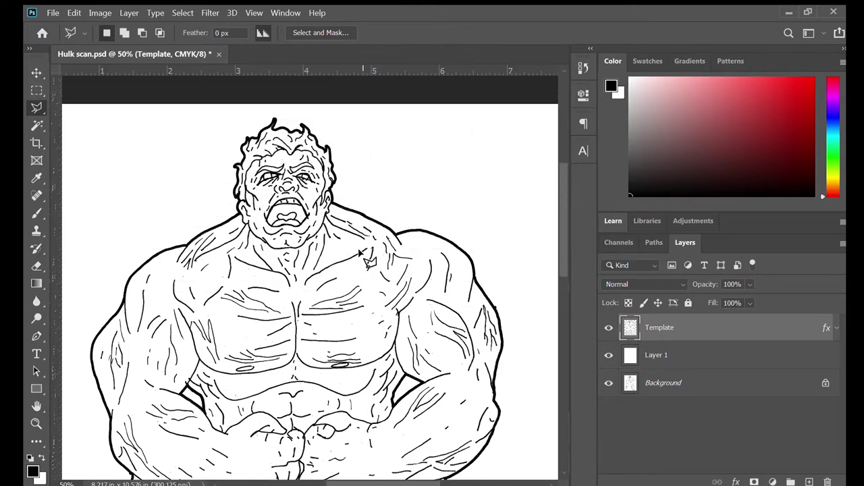
pyautogui.scroll(-4, 362, 253)
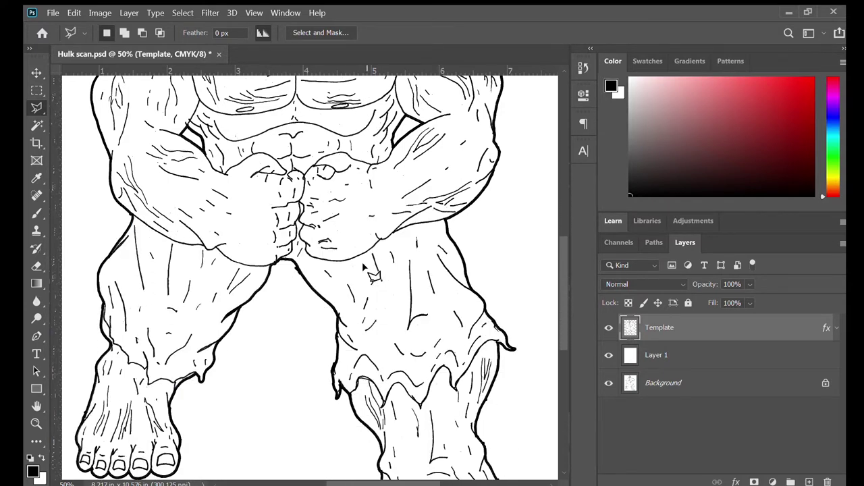
pyautogui.scroll(-2, 364, 269)
pyautogui.scroll(-2, 364, 270)
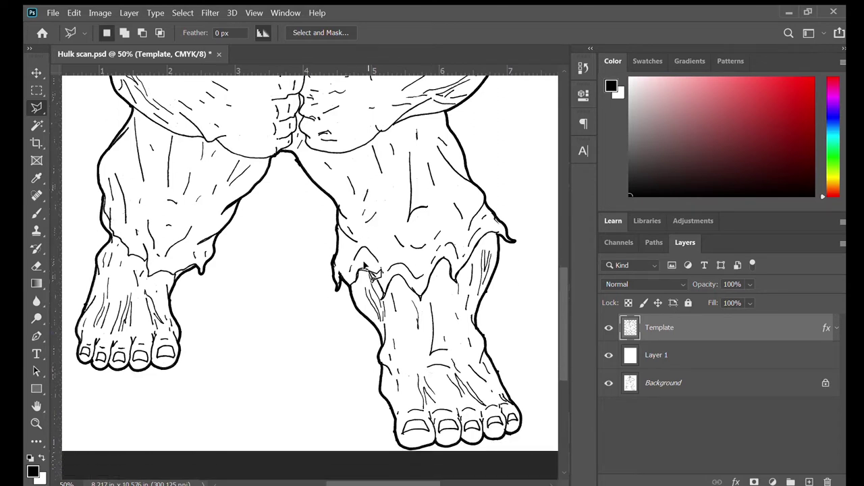
pyautogui.scroll(10, 368, 270)
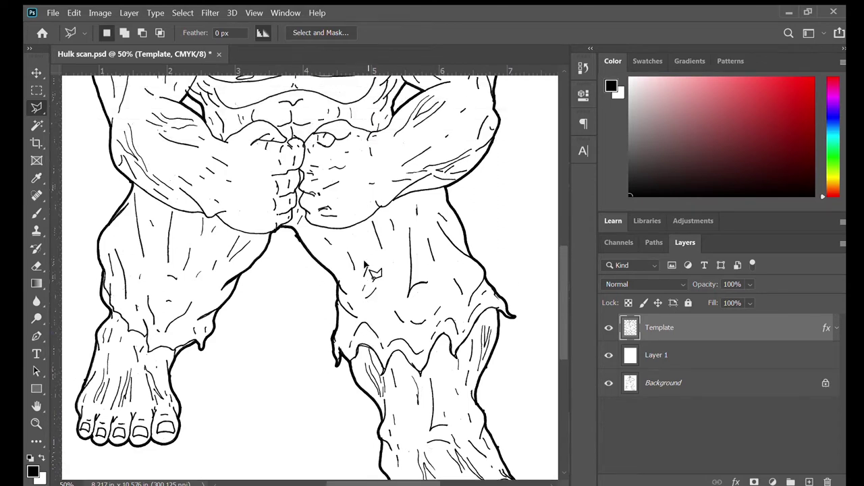
pyautogui.scroll(4, 370, 270)
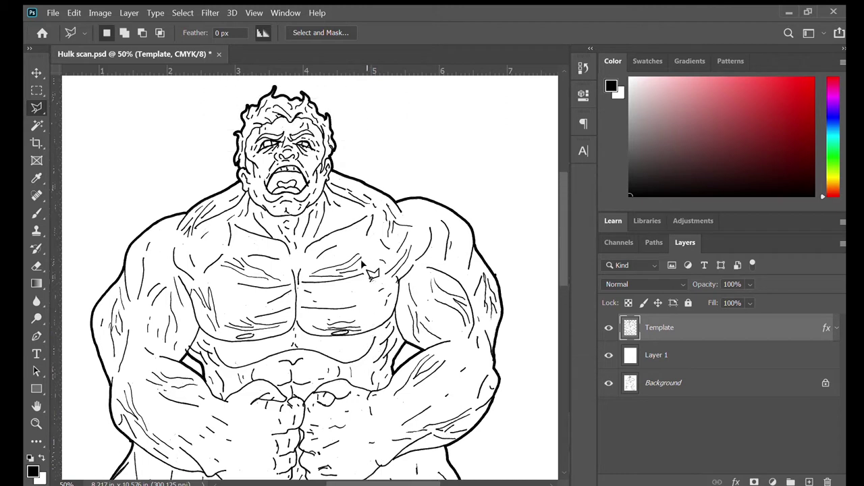
pyautogui.scroll(-3, 368, 253)
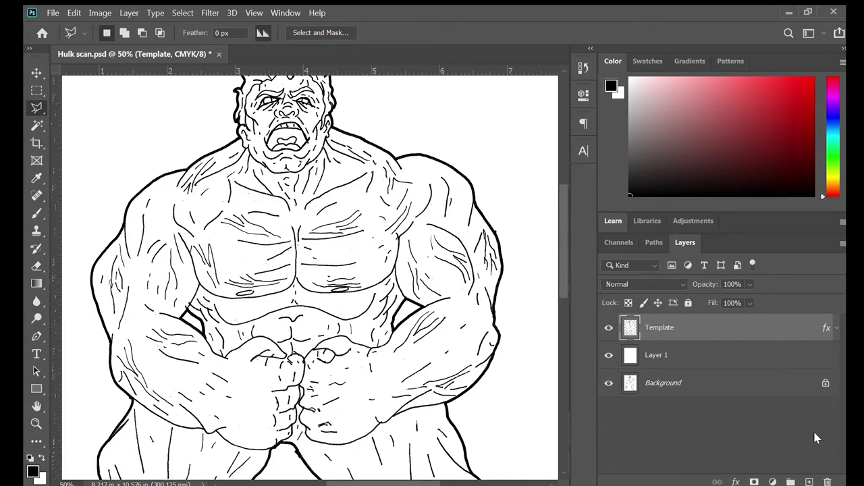
# - Add a new layer above the Template layer and name it Skin
pyautogui.click(810, 481)
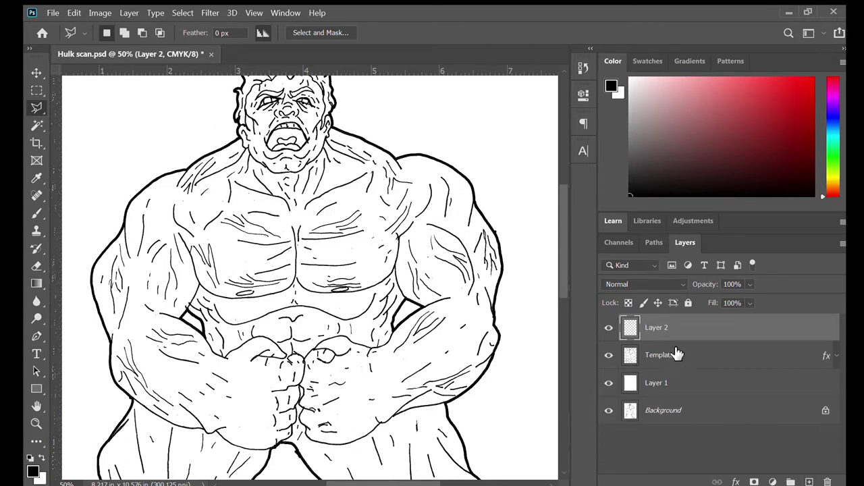
pyautogui.doubleClick(657, 329)
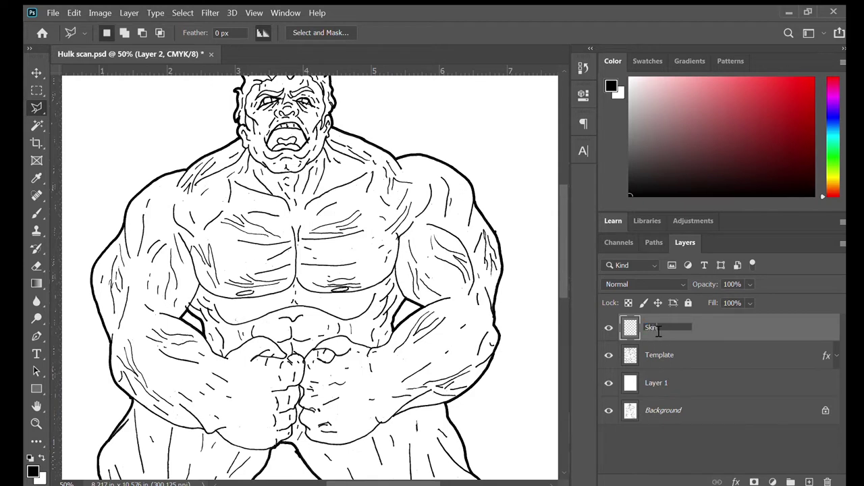
pyautogui.write('Skin')
pyautogui.press('Return')
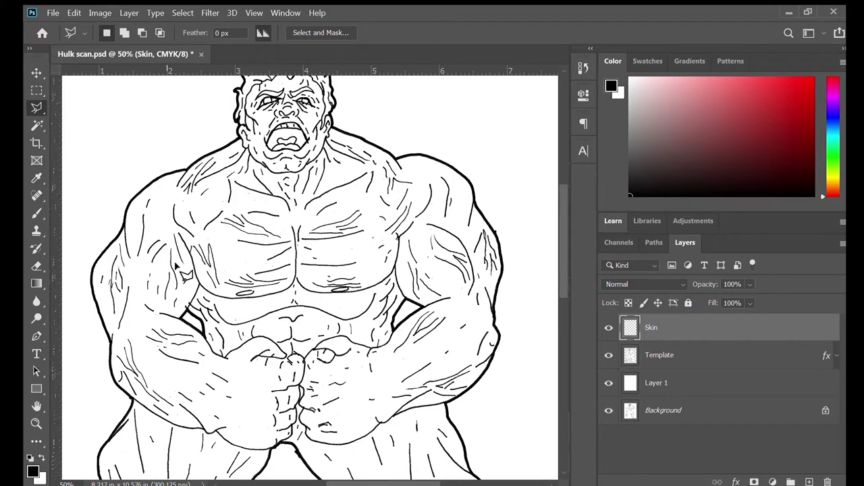
# - Switch to the Magic Wand tool and make the Template layer active
pyautogui.scroll(2, 341, 260)
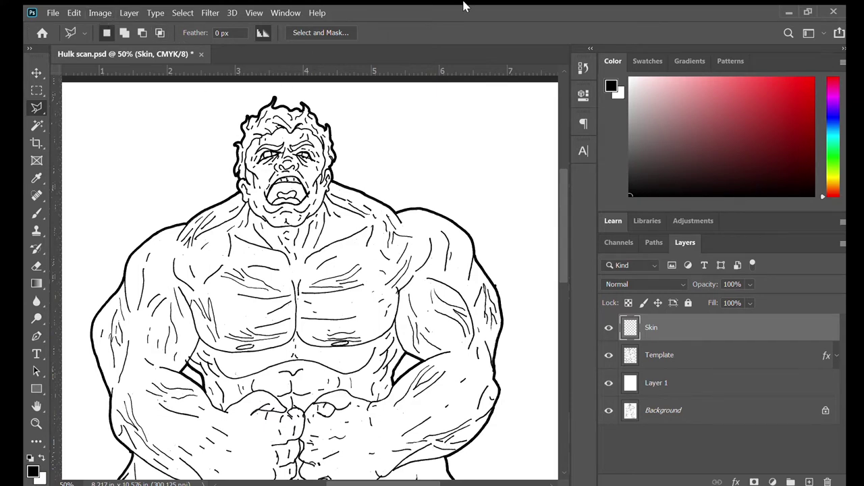
pyautogui.click(37, 125)
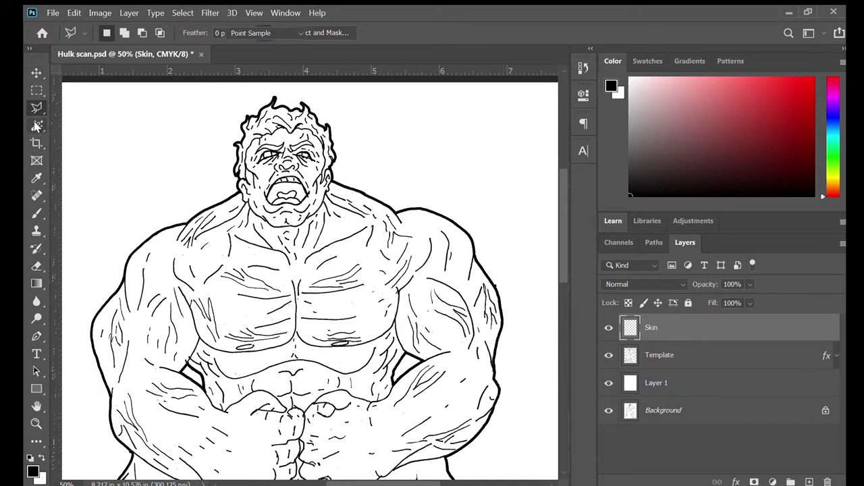
pyautogui.click(655, 349)
pyautogui.click(208, 264)
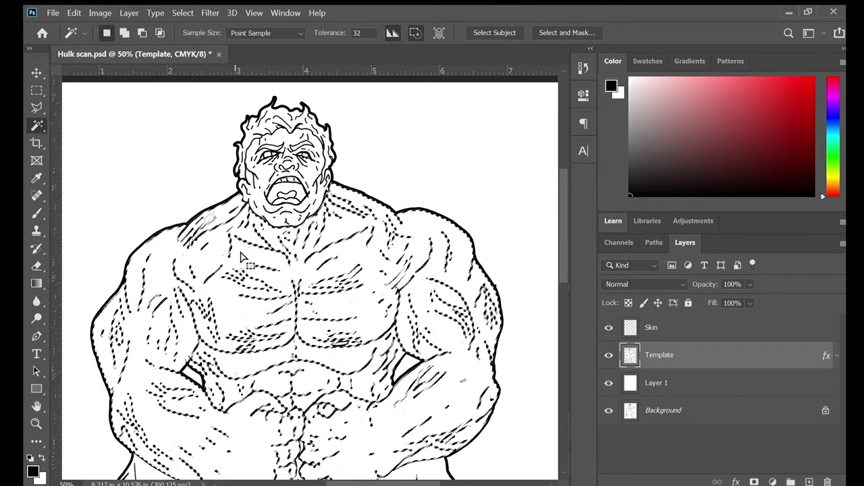
pyautogui.scroll(-1, 340, 261)
pyautogui.scroll(-3, 340, 261)
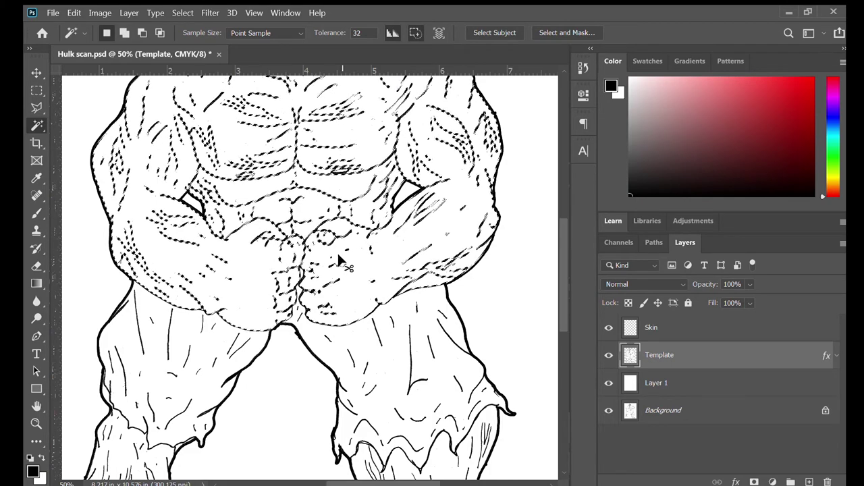
pyautogui.hotkey('ctrl', 'd')
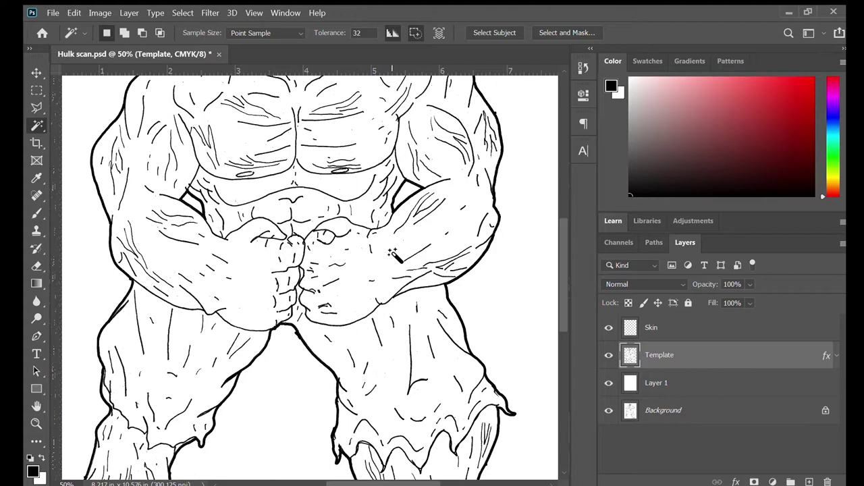
pyautogui.scroll(-5, 392, 253)
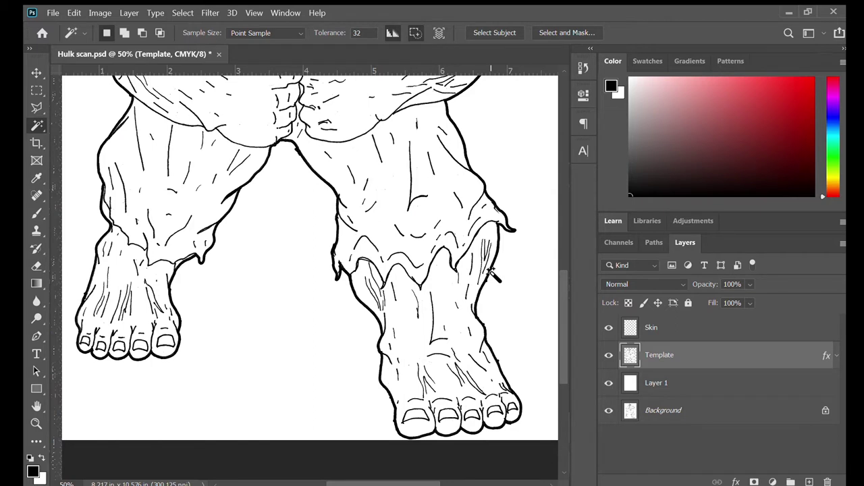
pyautogui.scroll(2, 491, 271)
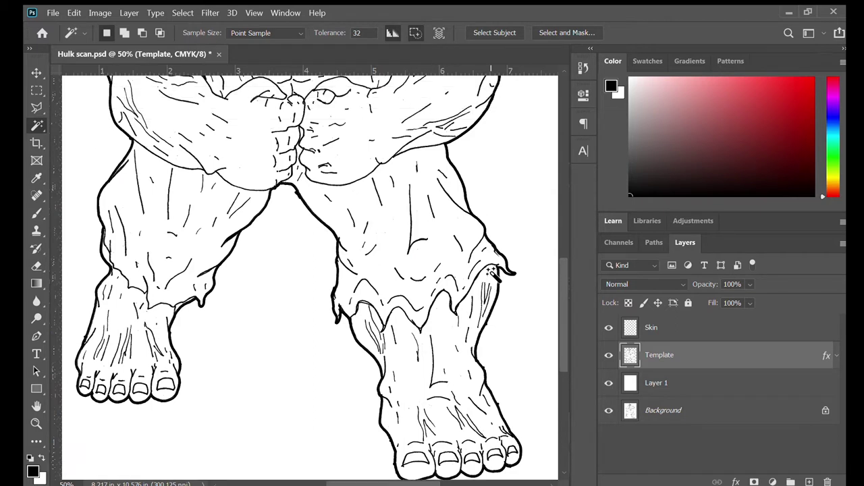
pyautogui.scroll(10, 492, 271)
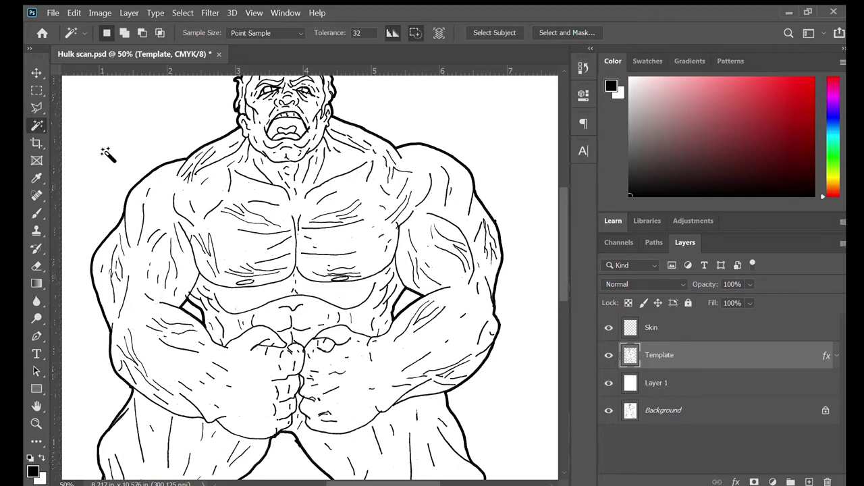
# - Select the torso and arms on the Template layer with the Magic Wand and choose a medium green foreground colour
pyautogui.click(150, 296)
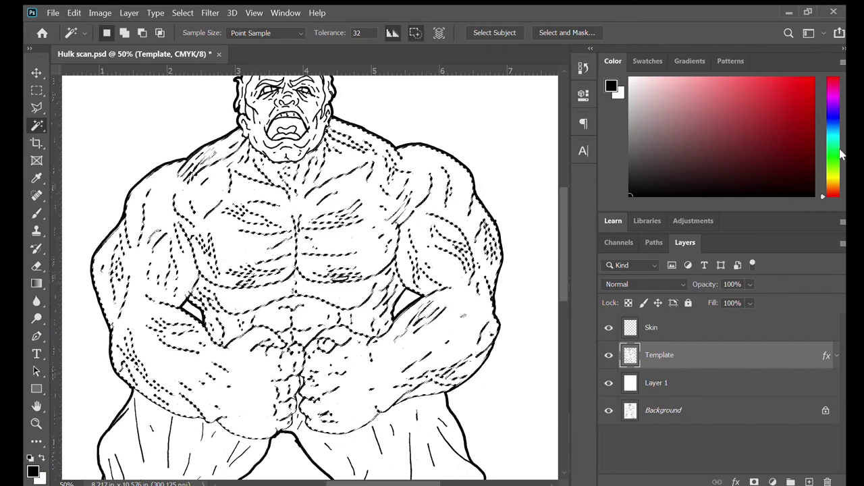
pyautogui.click(828, 163)
pyautogui.moveTo(774, 119); pyautogui.dragTo(788, 124)
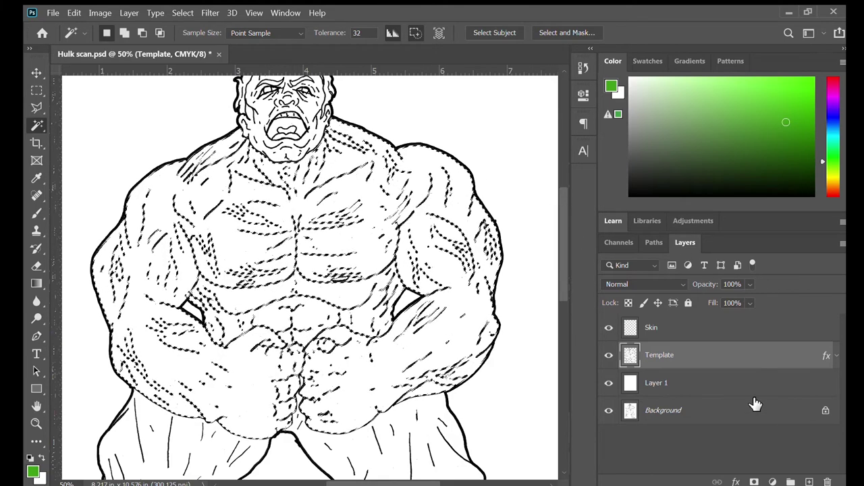
# - Fill the selected torso and arms with the green foreground colour on the Skin layer and clear the selection
pyautogui.click(703, 325)
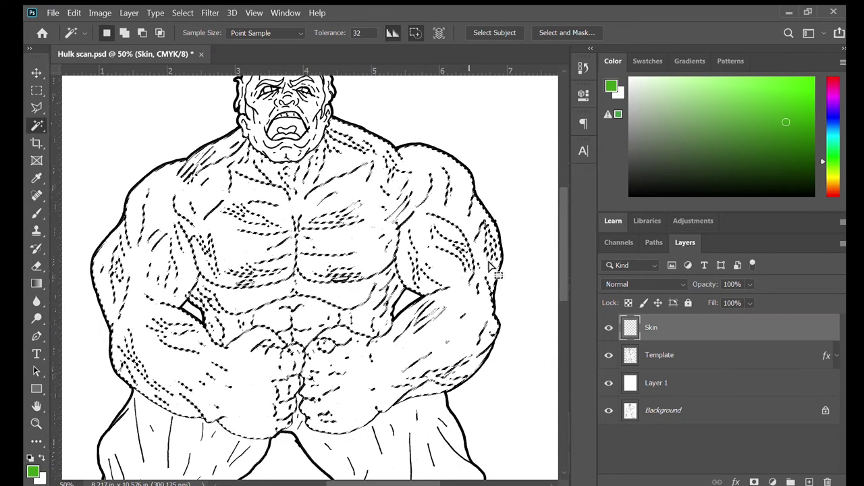
pyautogui.press('alt')
pyautogui.keyDown('alt'); pyautogui.click(455, 298); pyautogui.keyUp('alt')
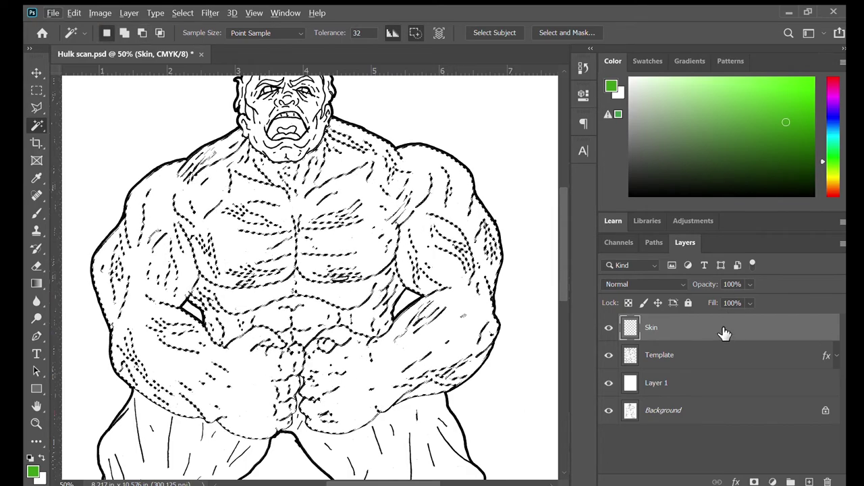
pyautogui.hotkey('alt', 'BackSpace')
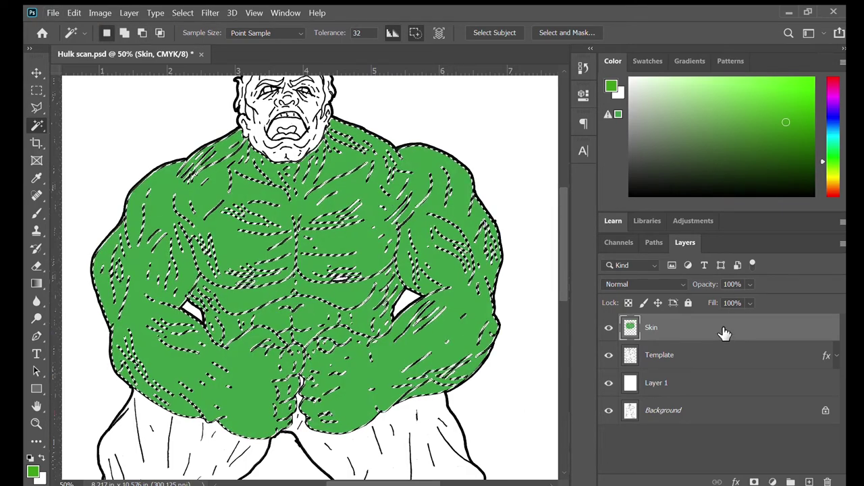
pyautogui.hotkey('ctrl', 'd')
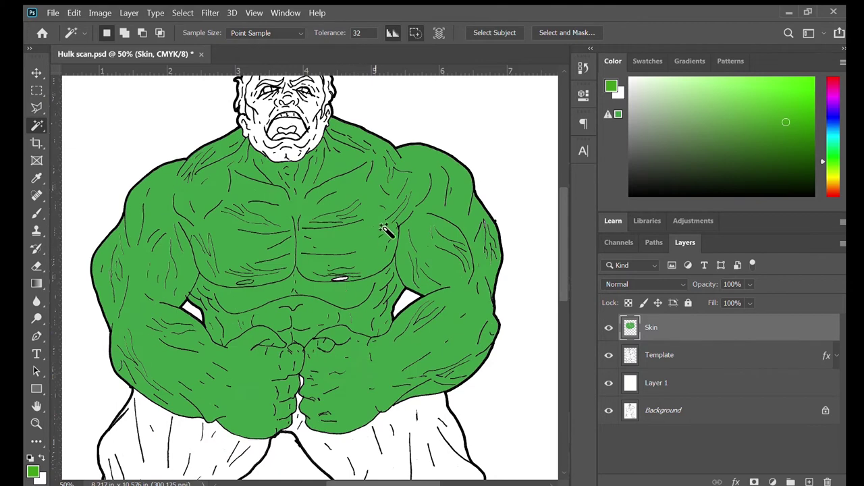
# - Select the face area on the Template layer, fill it with the same green on the Skin layer, and deselect
pyautogui.scroll(5, 420, 240)
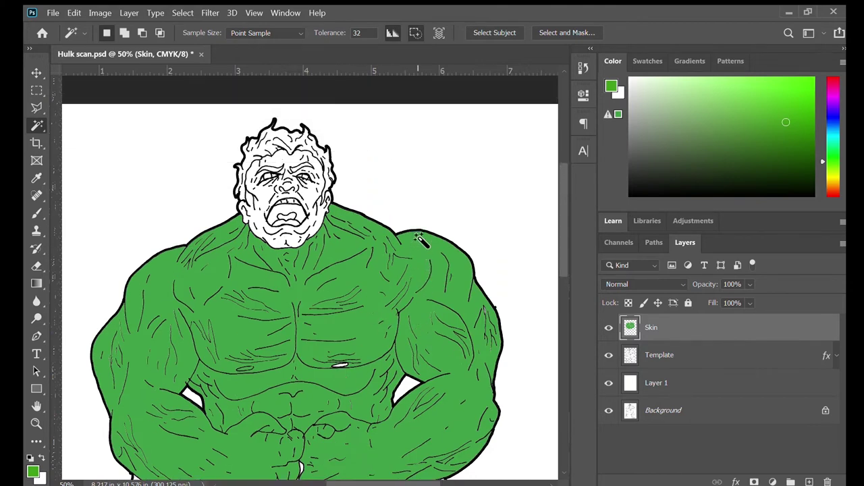
pyautogui.click(699, 365)
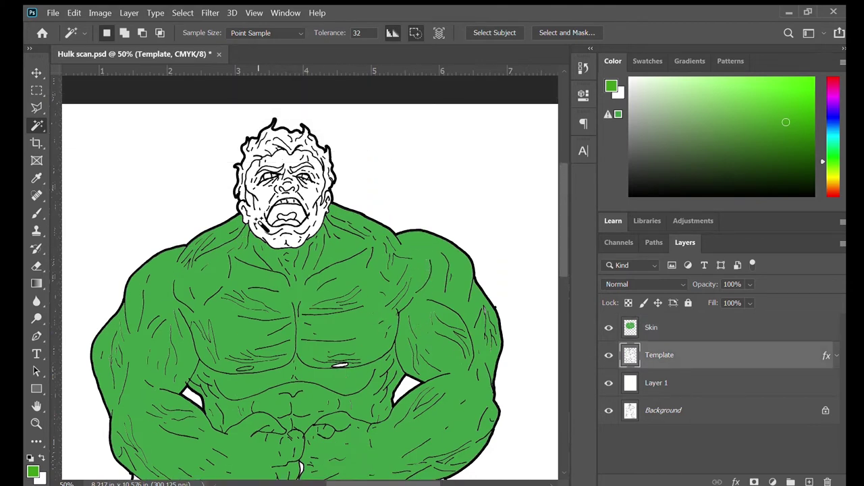
pyautogui.click(257, 217)
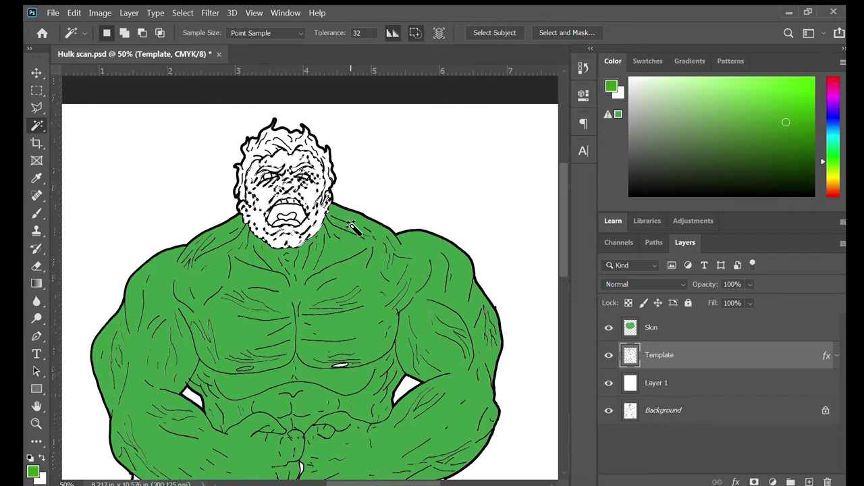
pyautogui.scroll(-3, 354, 229)
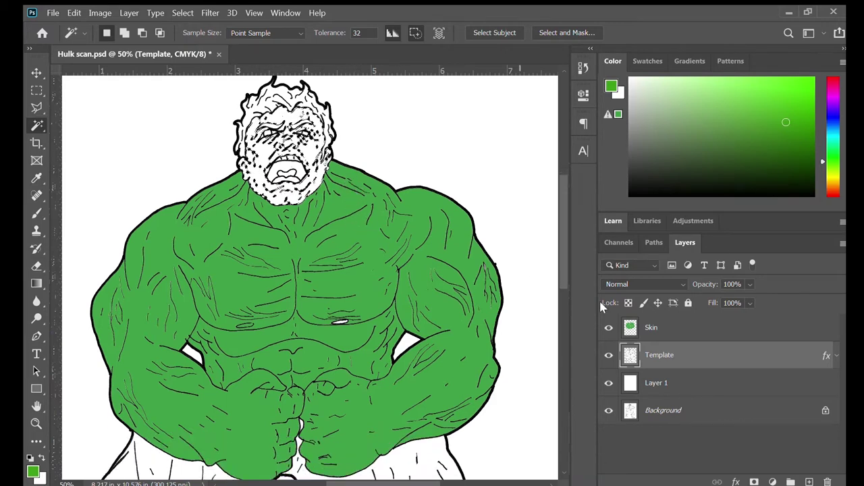
pyautogui.click(690, 328)
pyautogui.hotkey('alt', 'BackSpace')
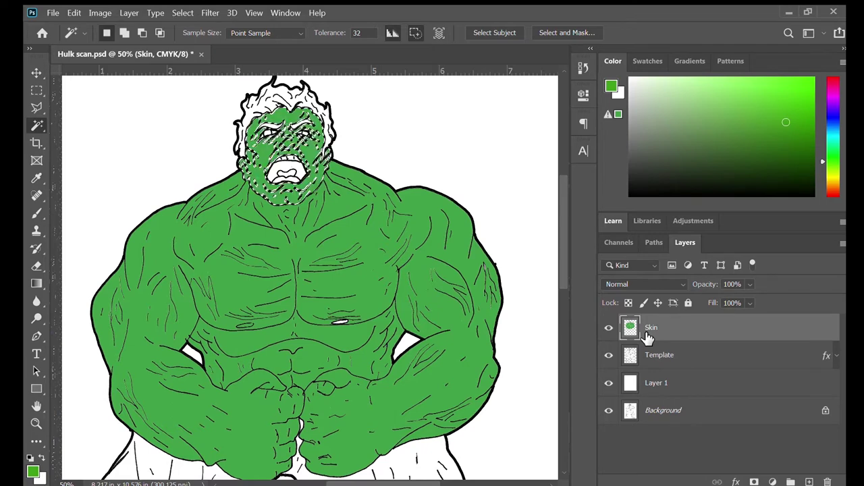
pyautogui.hotkey('ctrl', 'd')
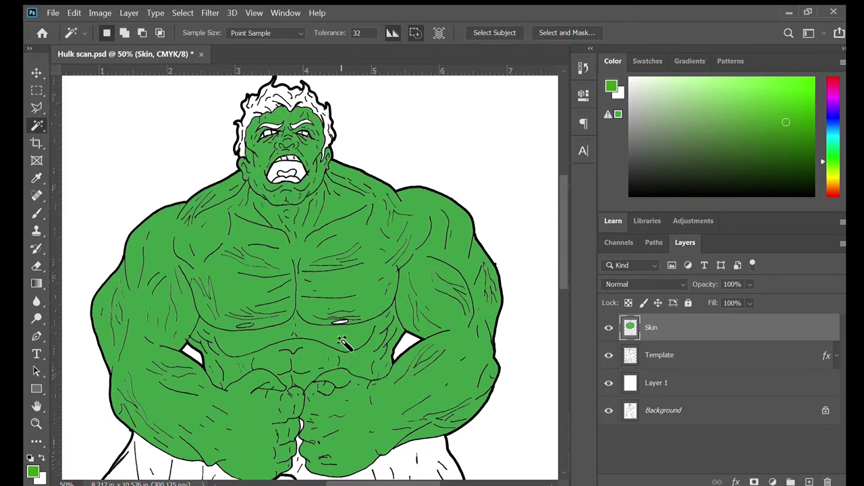
# - Select the small unfilled spot on the chest from the Template layer and fill it with green on the Skin layer
pyautogui.click(341, 325)
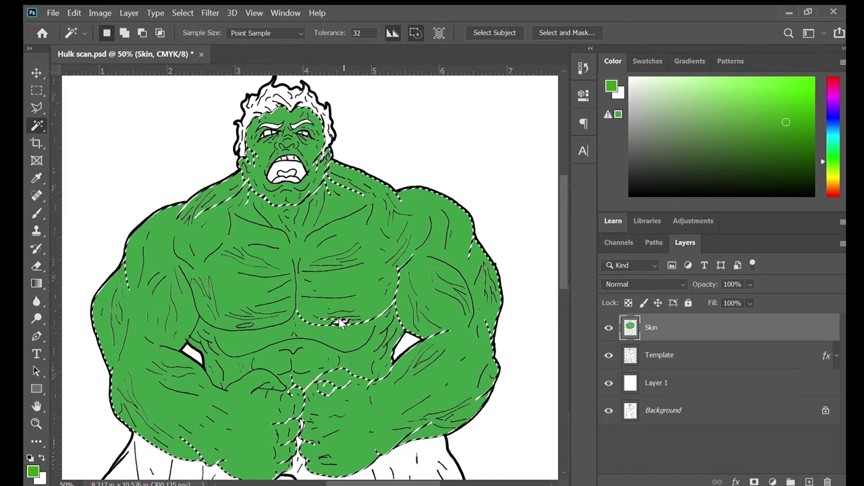
pyautogui.hotkey('ctrl', 'd')
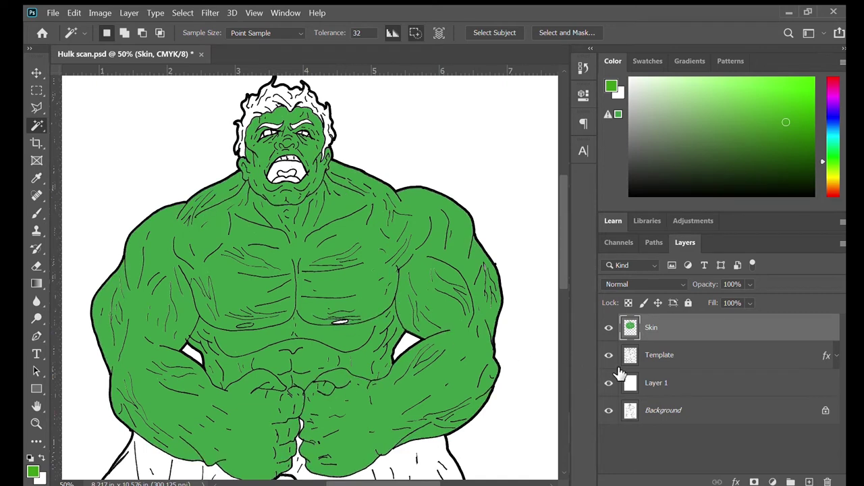
pyautogui.hotkey('alt', '[')
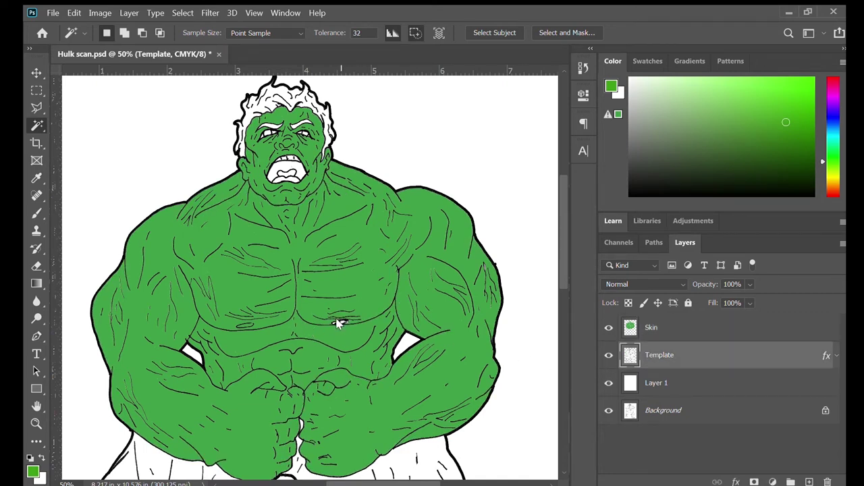
pyautogui.click(682, 330)
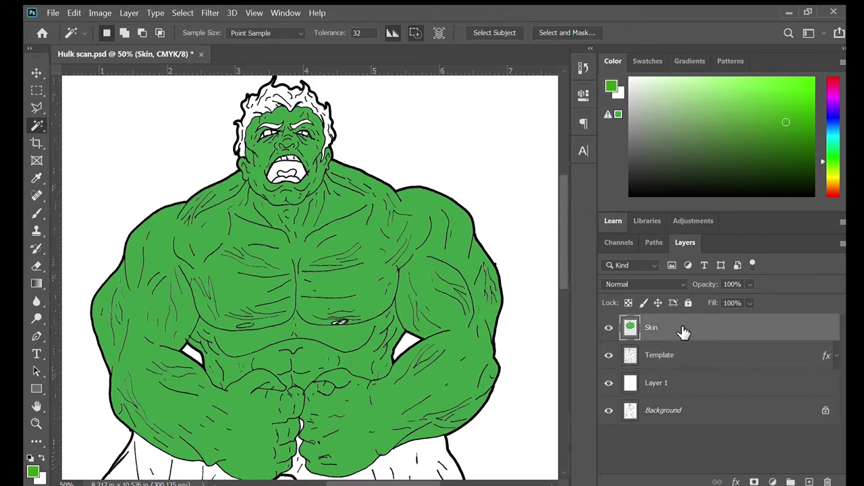
# - Select both lower legs and feet, excluding the toenails, on the Template layer with the Magic Wand
pyautogui.moveTo(445, 317); pyautogui.dragTo(416, 189)
pyautogui.moveTo(343, 334); pyautogui.dragTo(428, 232)
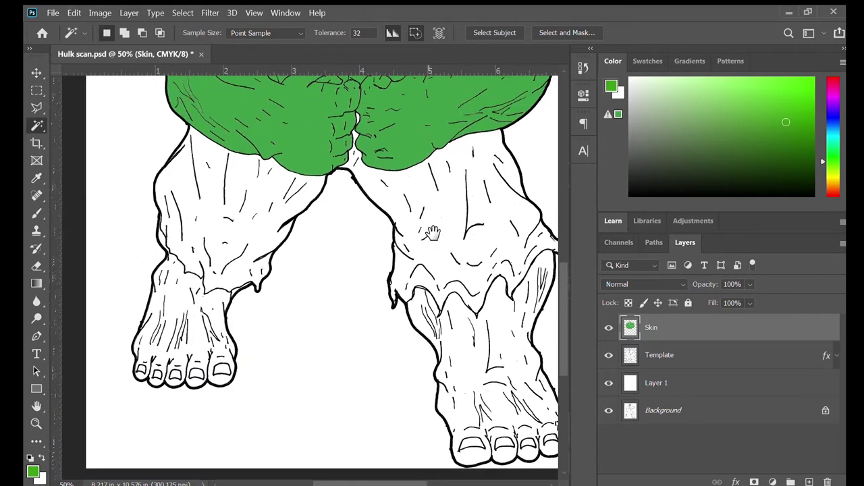
pyautogui.click(659, 354)
pyautogui.click(181, 305)
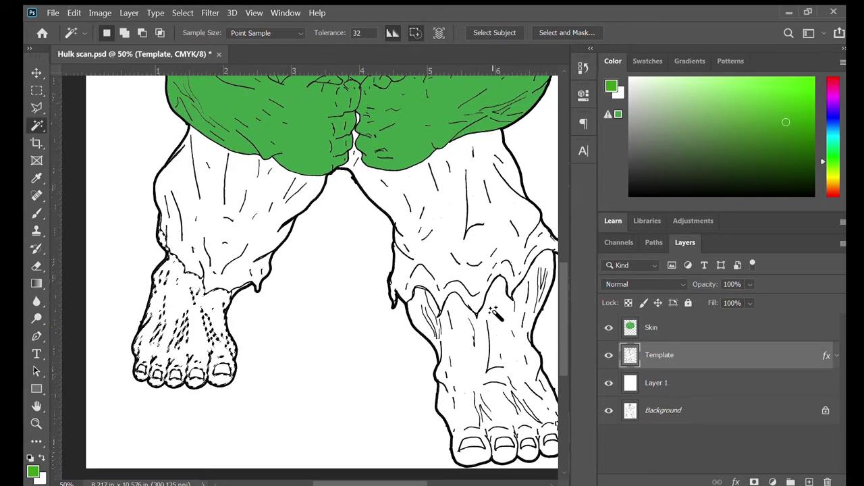
pyautogui.keyDown('shift'); pyautogui.click(473, 346); pyautogui.keyUp('shift')
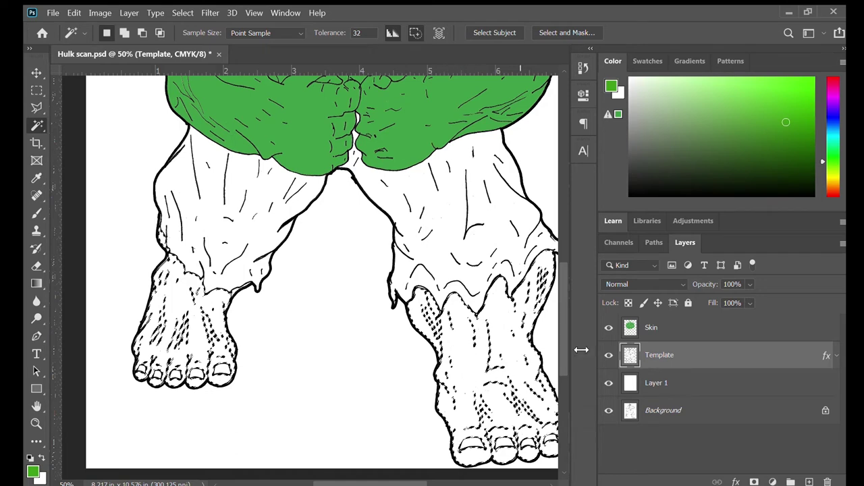
# - Fill the selected lower legs and feet with green on the Skin layer, clear the selection and save the document
pyautogui.click(672, 326)
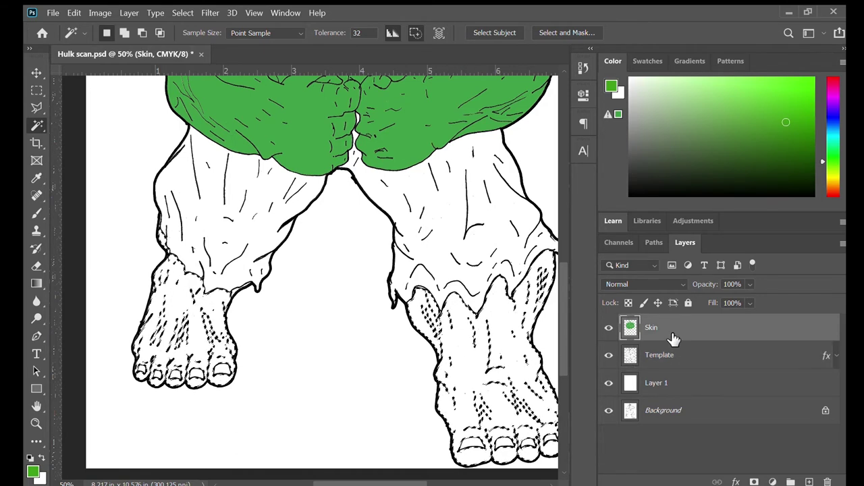
pyautogui.hotkey('alt', 'BackSpace')
pyautogui.hotkey('ctrl', 'd')
pyautogui.scroll(-3, 439, 331)
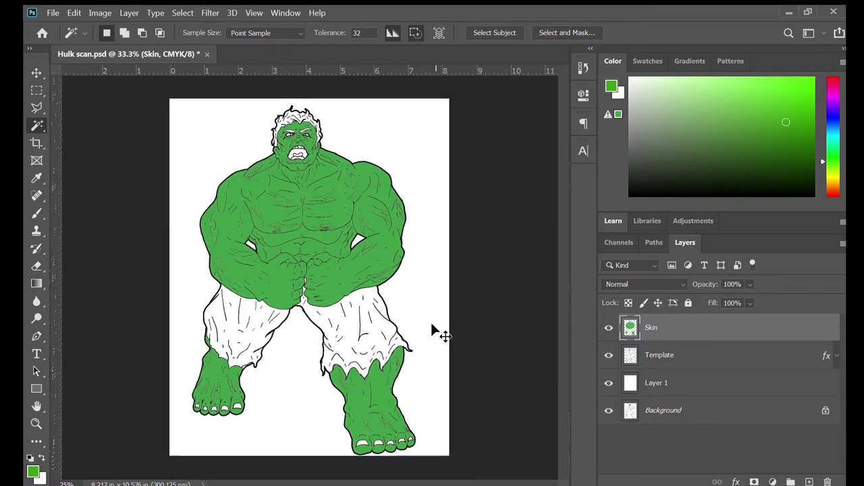
pyautogui.scroll(1, 439, 331)
pyautogui.scroll(1, 439, 331)
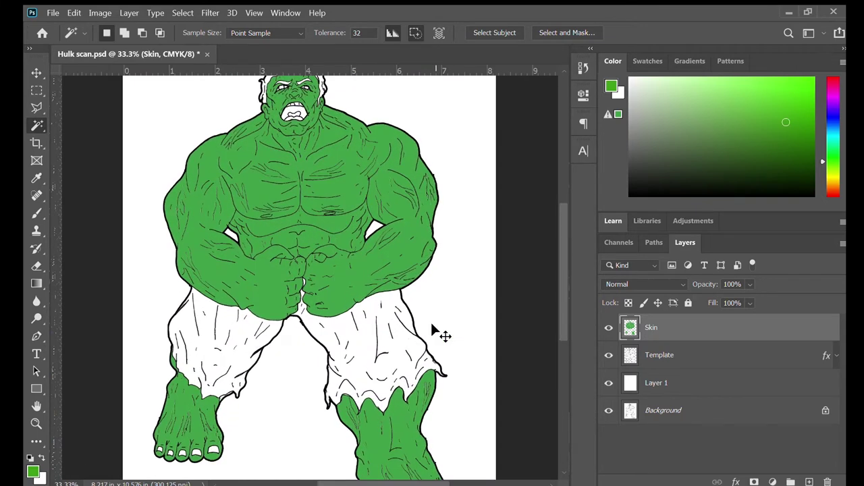
pyautogui.hotkey('ctrl', 's')
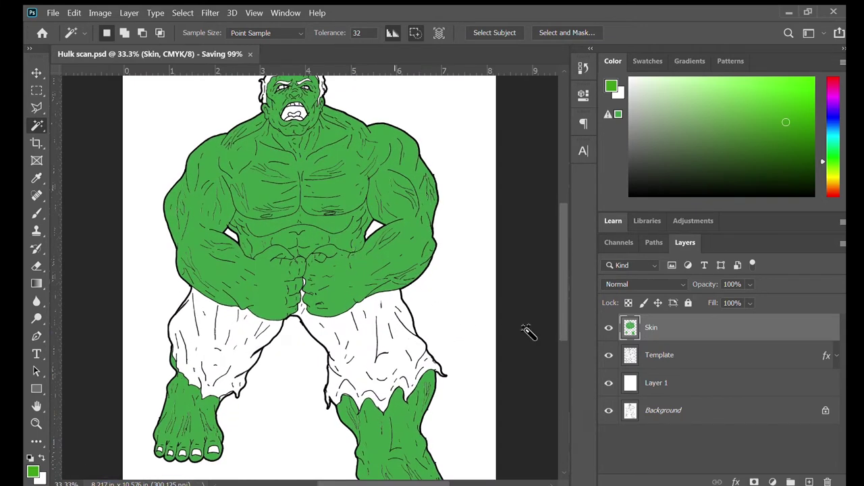
# - Create a new layer directly above the Template layer and name it Pants
pyautogui.click(690, 355)
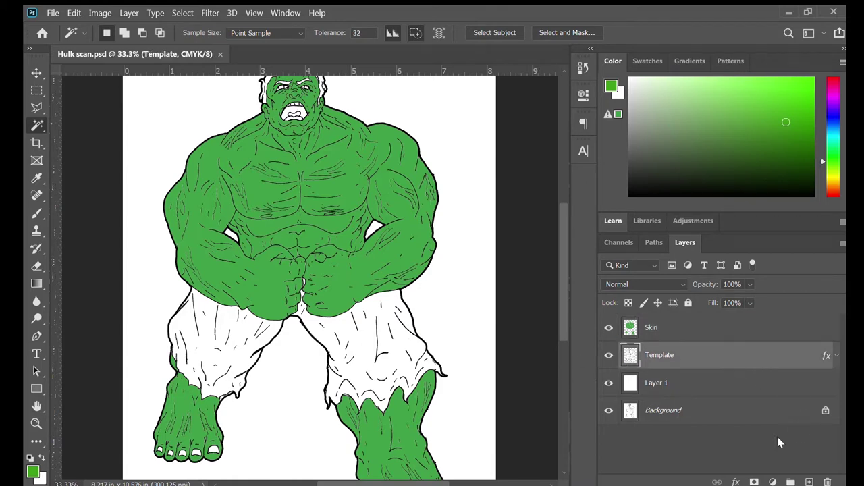
pyautogui.click(809, 481)
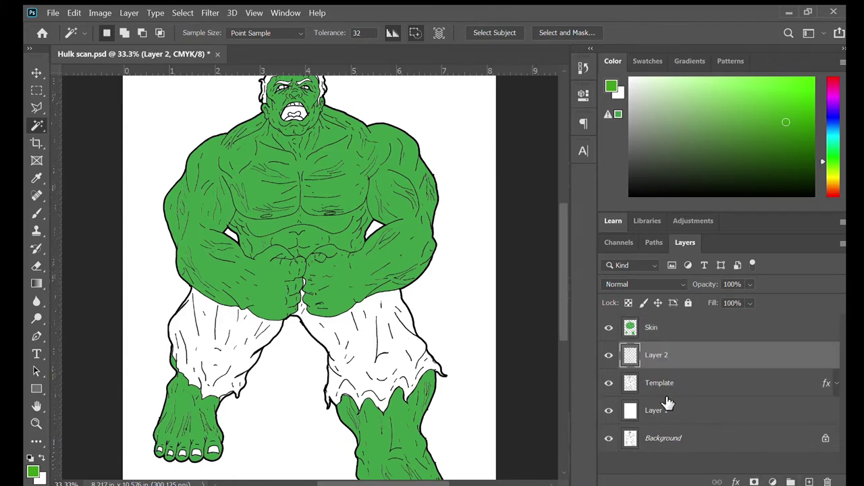
pyautogui.doubleClick(657, 355)
pyautogui.write('Pants')
pyautogui.press('Return')
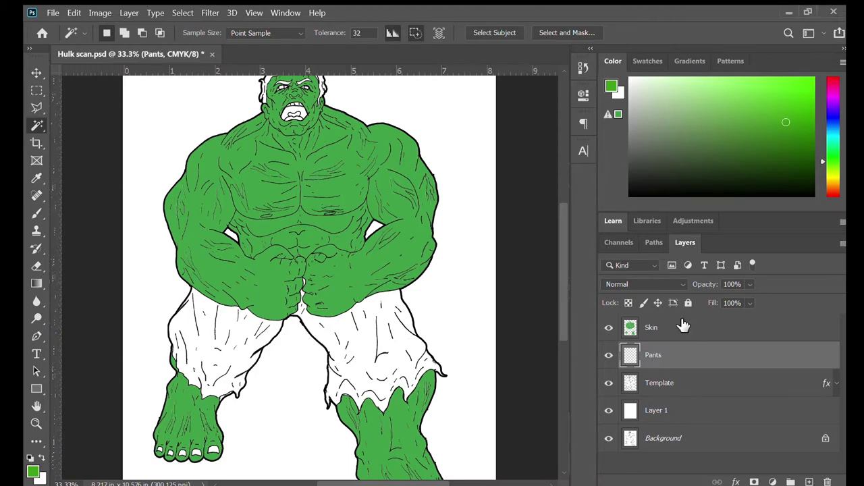
# - Select both pant legs on the Template layer with the Magic Wand
pyautogui.click(707, 391)
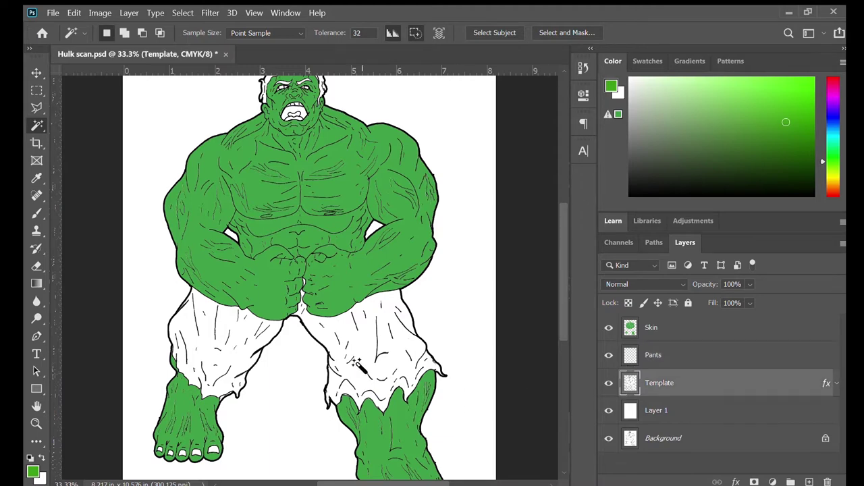
pyautogui.click(361, 370)
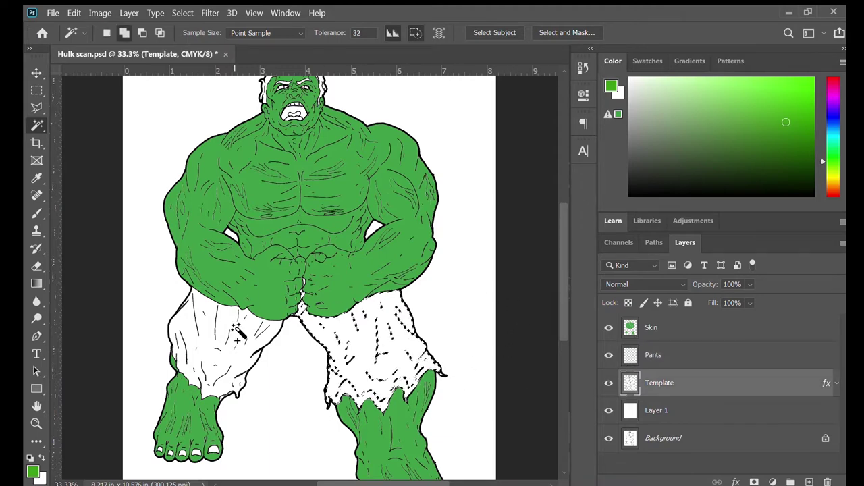
pyautogui.click(244, 334)
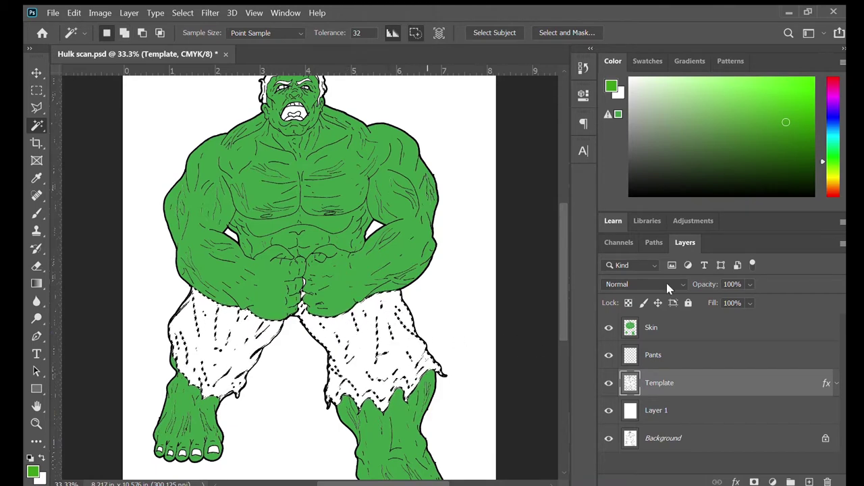
# - Choose a medium purple foreground colour, fill the selected pant legs with it on the Pants layer, and deselect
pyautogui.click(675, 357)
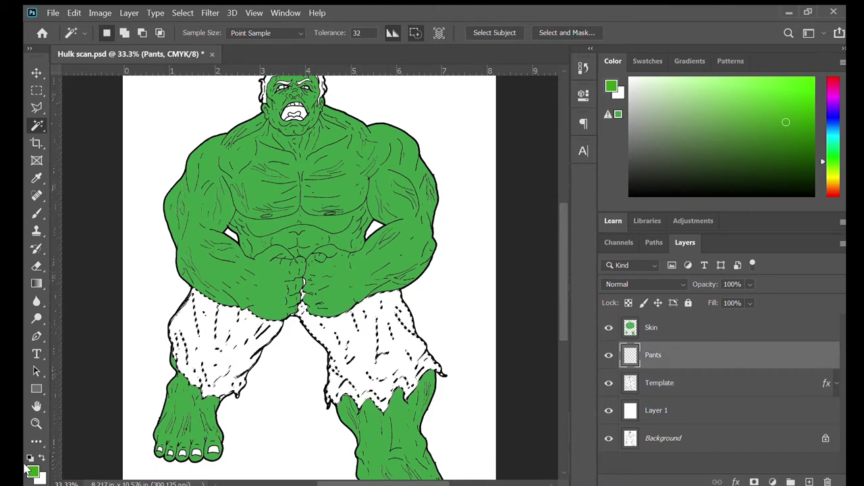
pyautogui.press('i')
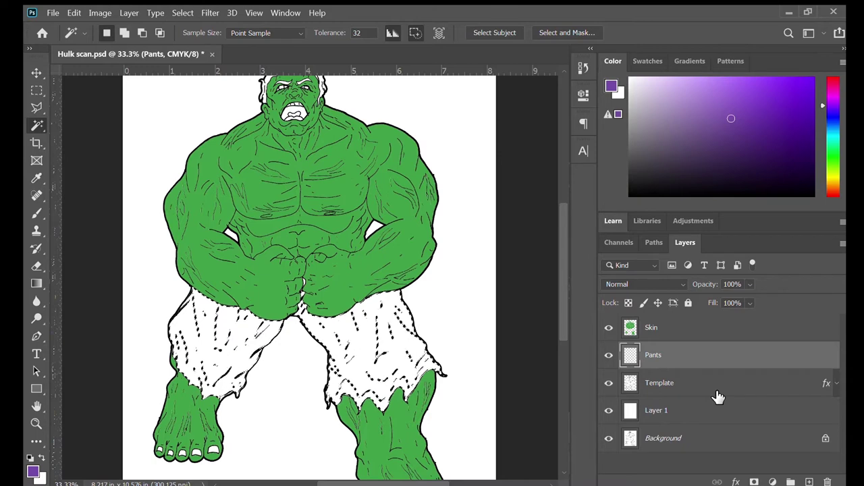
pyautogui.hotkey('alt', 'BackSpace')
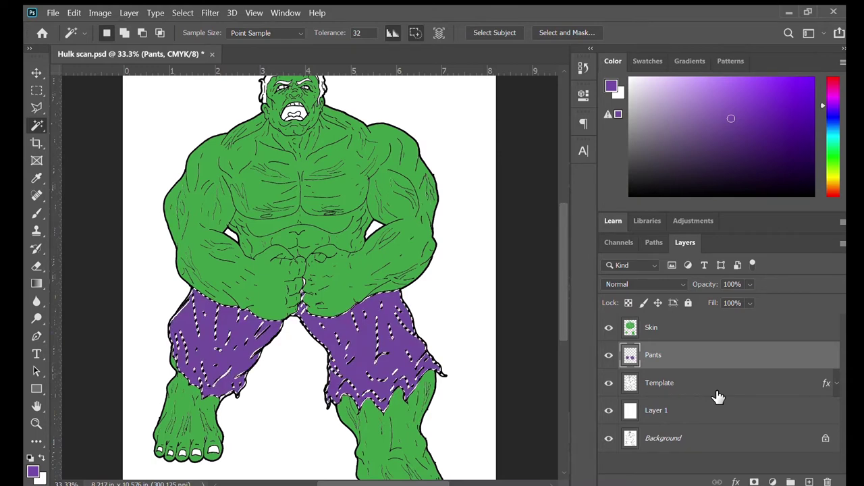
pyautogui.hotkey('ctrl', 'd')
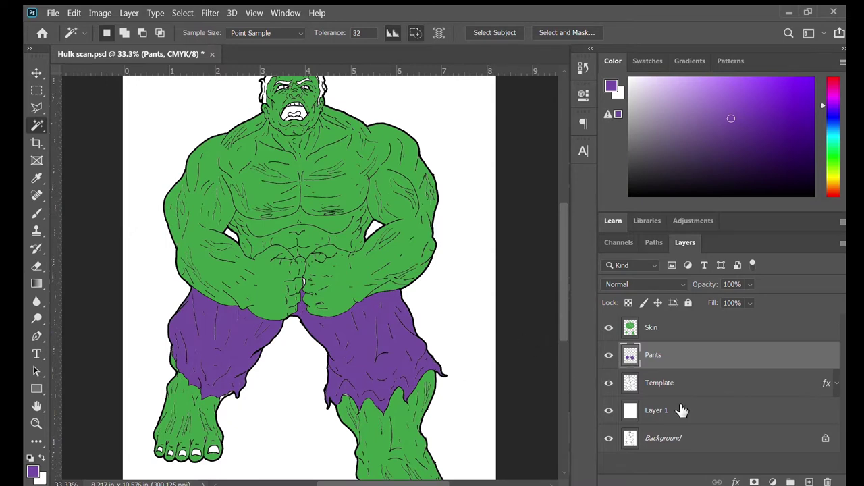
# - Select the small white gaps along the ragged hem above the larger foot on the Template layer and fill them with purple on the Pants layer
pyautogui.click(36, 424)
pyautogui.click(238, 403)
pyautogui.click(235, 401)
pyautogui.click(234, 401)
pyautogui.moveTo(399, 373); pyautogui.dragTo(243, 265)
pyautogui.click(698, 380)
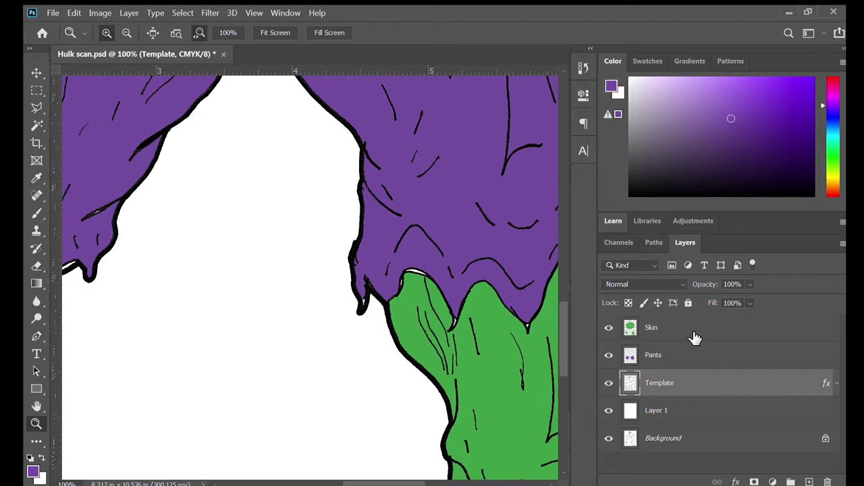
pyautogui.click(37, 125)
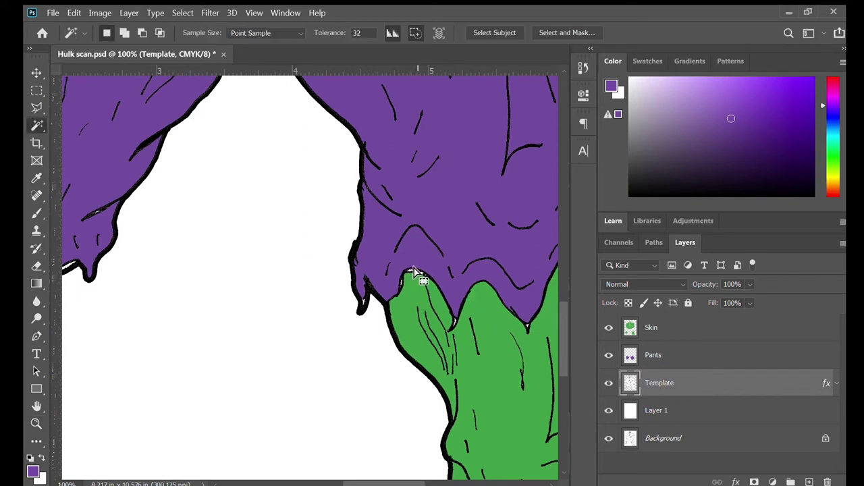
pyautogui.press('shift')
pyautogui.click(655, 358)
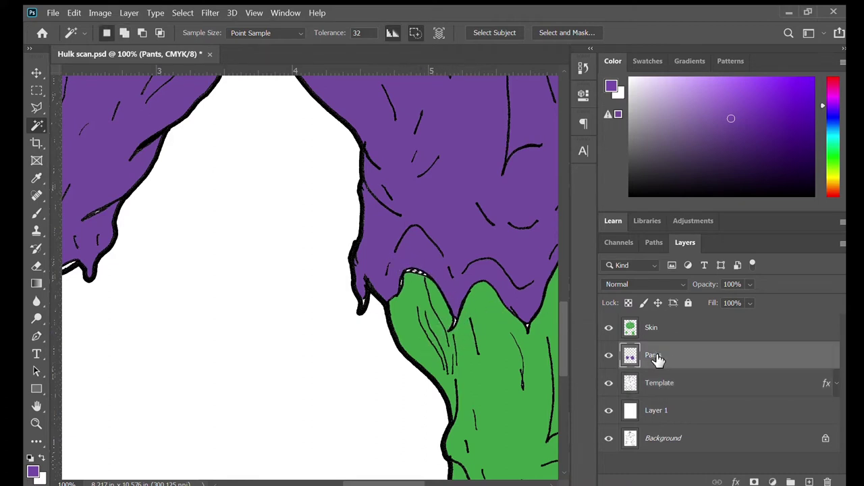
# - Select the white sliver under the other pant leg's hem on the Template layer and fill it with the skin green on the Skin layer
pyautogui.press('space')
pyautogui.moveTo(260, 324); pyautogui.dragTo(537, 314)
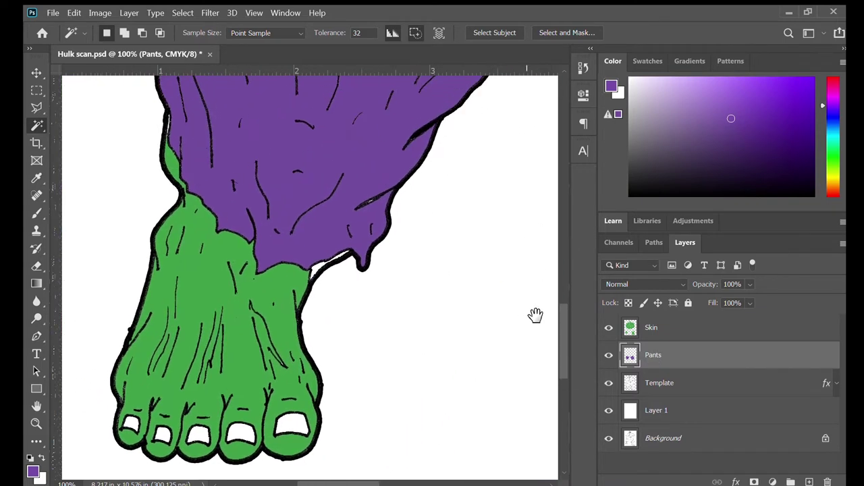
pyautogui.click(715, 385)
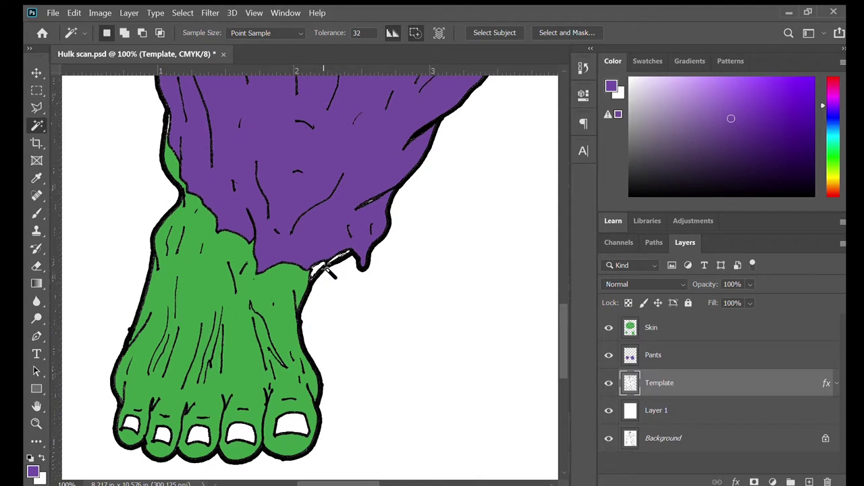
pyautogui.press('i')
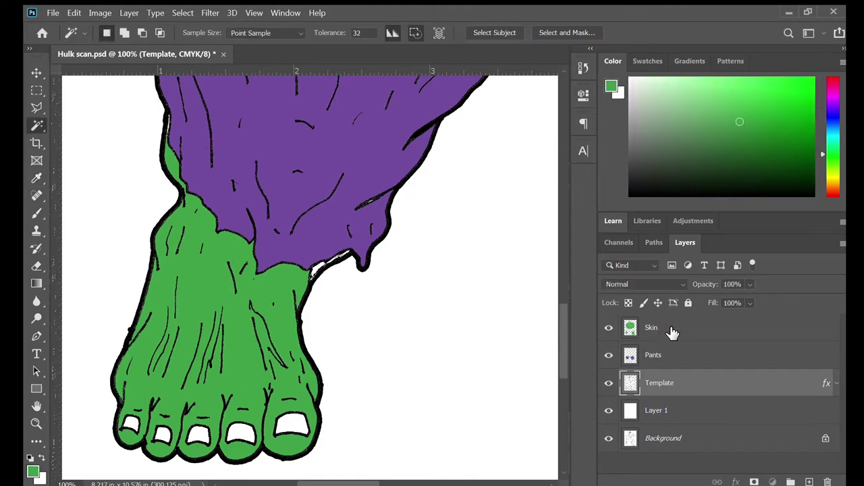
pyautogui.click(672, 331)
pyautogui.press('alt')
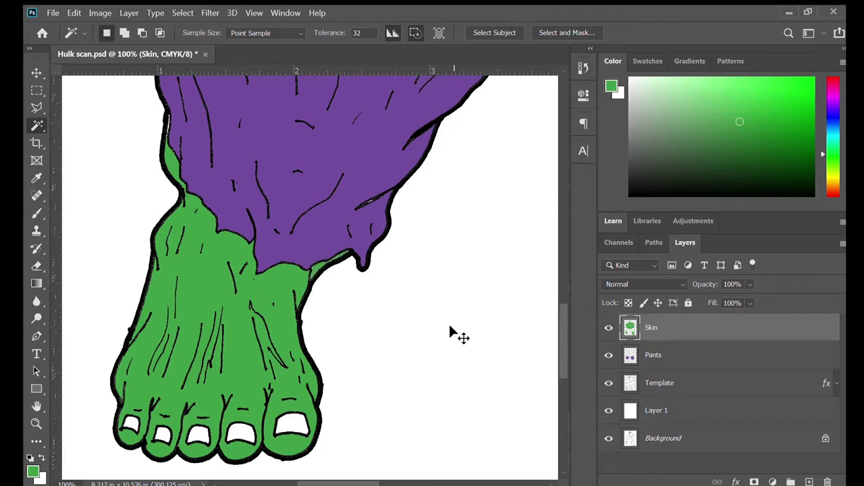
# - Select the white gap between the fists on the Template layer, fill it with the pants purple on the Pants layer, and save the document
pyautogui.scroll(-4, 449, 324)
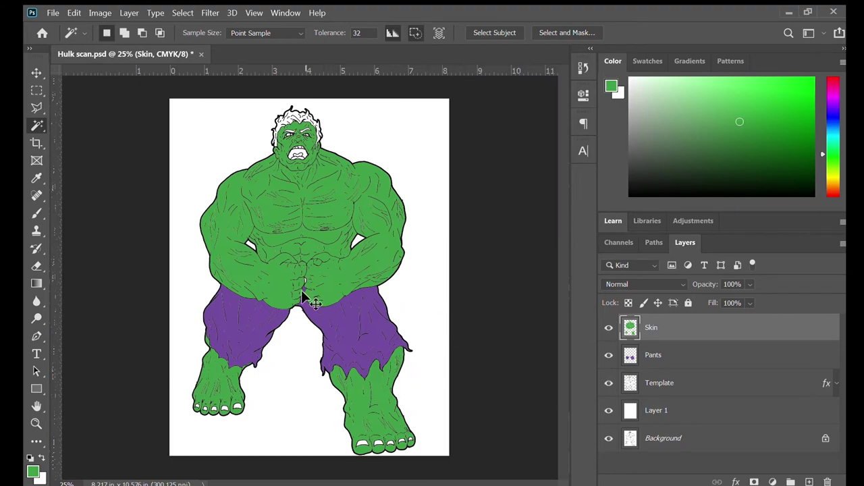
pyautogui.scroll(4, 303, 297)
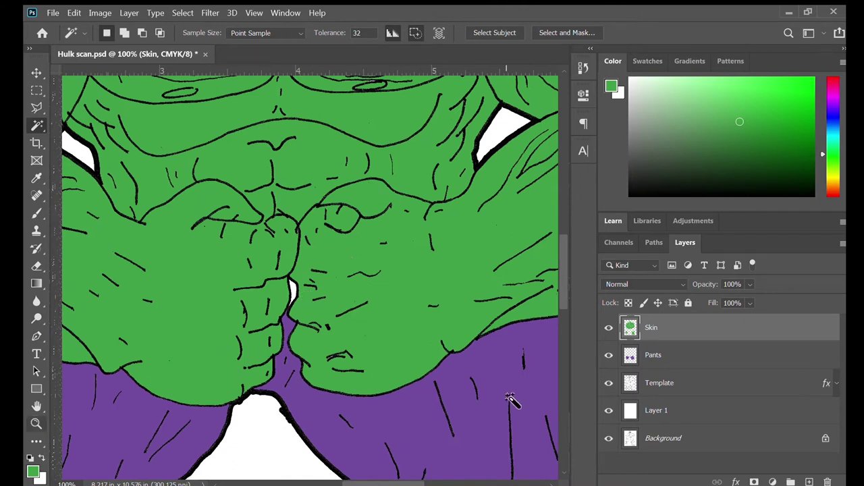
pyautogui.click(33, 471)
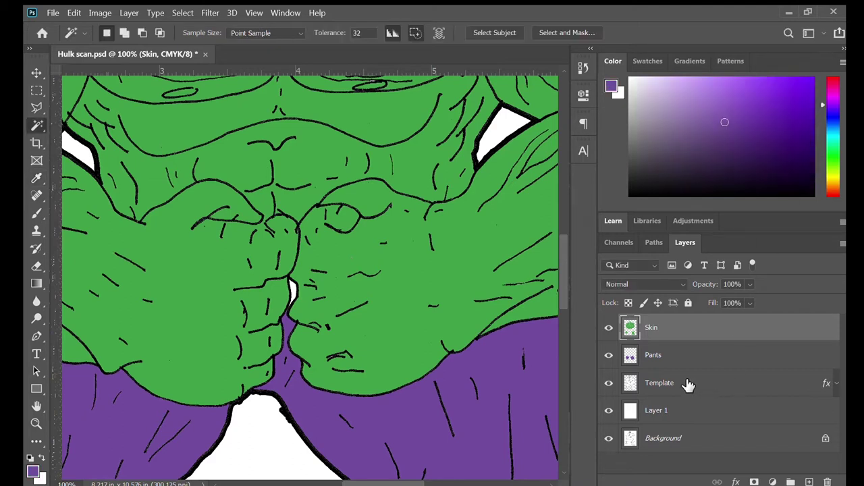
pyautogui.click(685, 384)
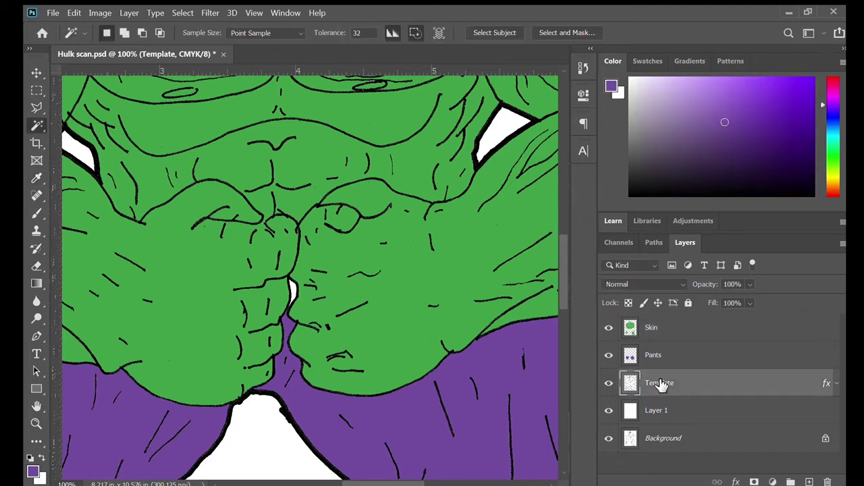
pyautogui.click(292, 289)
pyautogui.click(673, 363)
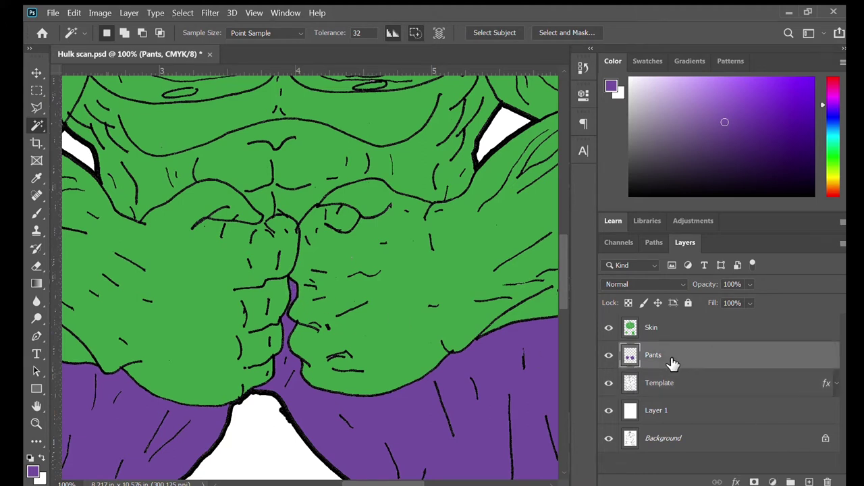
pyautogui.hotkey('ctrl', '-')
pyautogui.hotkey('ctrl', '-')
pyautogui.hotkey('ctrl', '-')
pyautogui.hotkey('ctrl', '-')
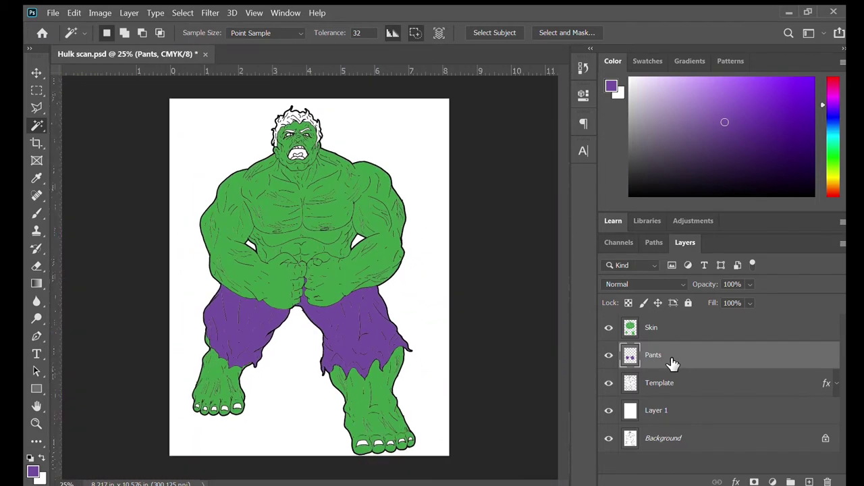
pyautogui.hotkey('ctrl', 's')
pyautogui.hotkey('ctrl', '+')
pyautogui.hotkey('ctrl', '+')
pyautogui.hotkey('ctrl', '+')
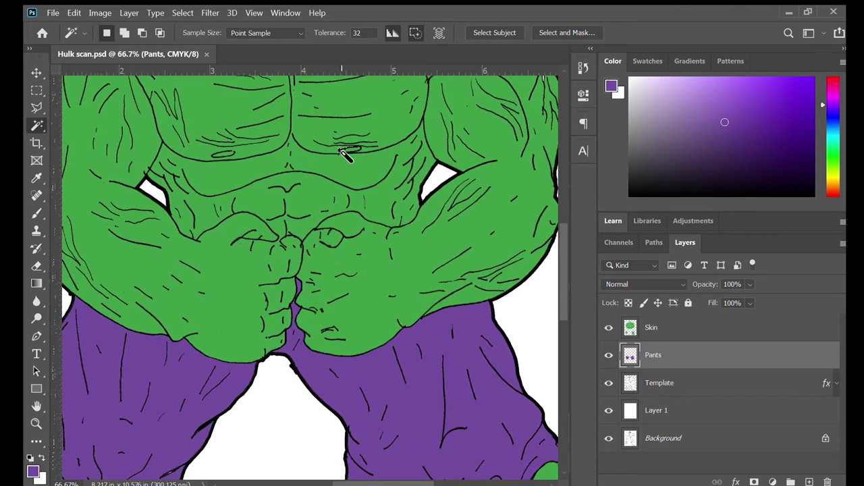
# - Choose a very dark green foreground colour and add a new layer named Hair directly above the Template layer
pyautogui.moveTo(346, 155); pyautogui.dragTo(353, 401)
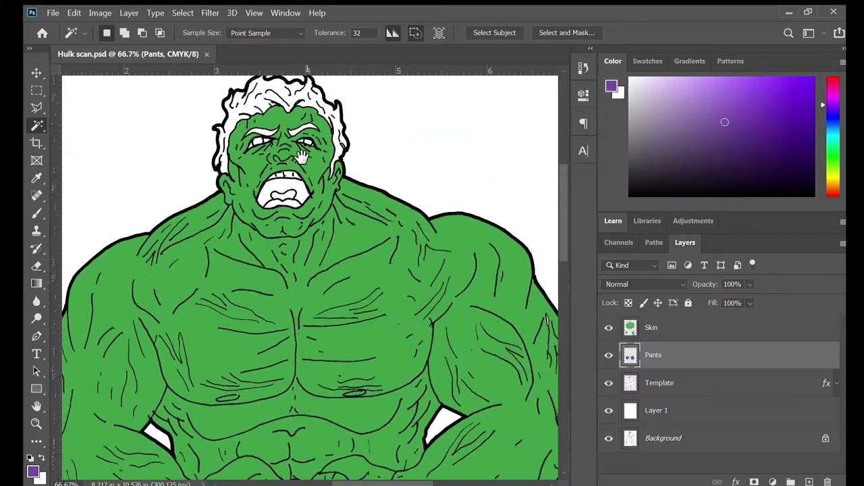
pyautogui.moveTo(301, 184); pyautogui.dragTo(301, 193)
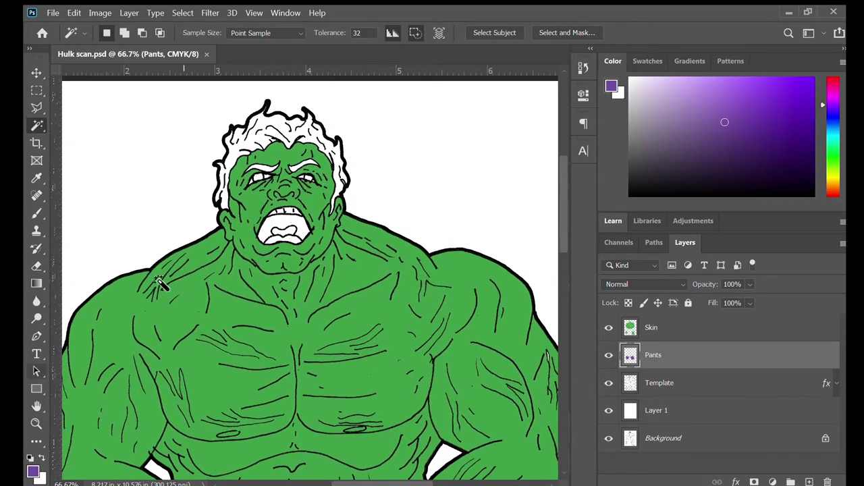
pyautogui.press('i')
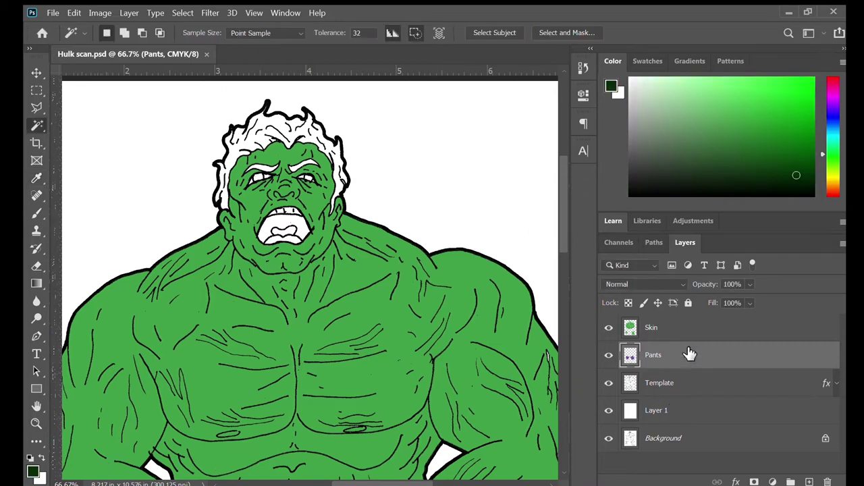
pyautogui.click(679, 386)
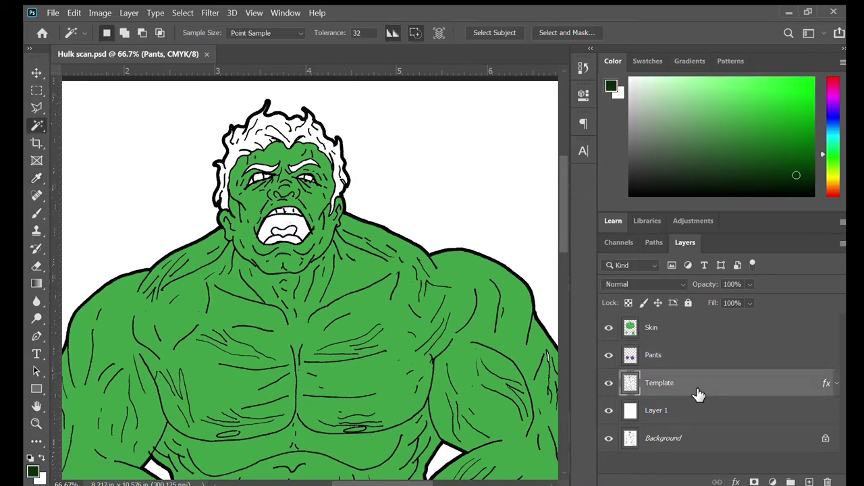
pyautogui.click(807, 483)
pyautogui.doubleClick(655, 385)
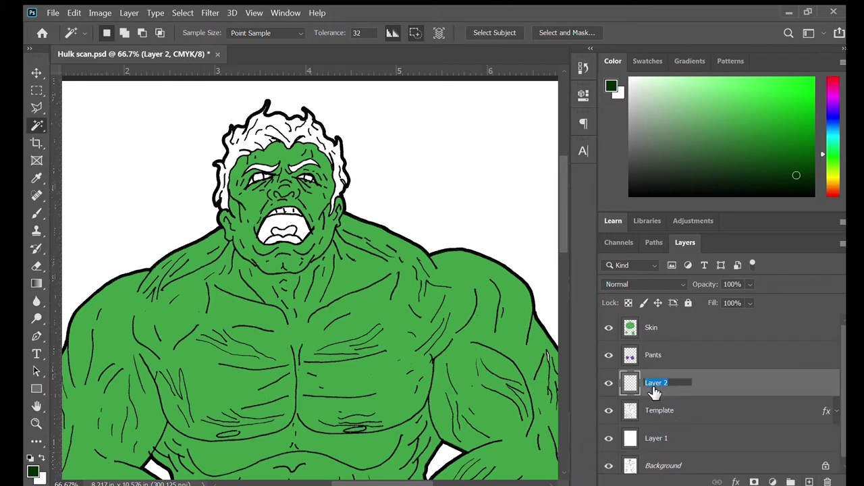
pyautogui.write('Hair')
pyautogui.press('Return')
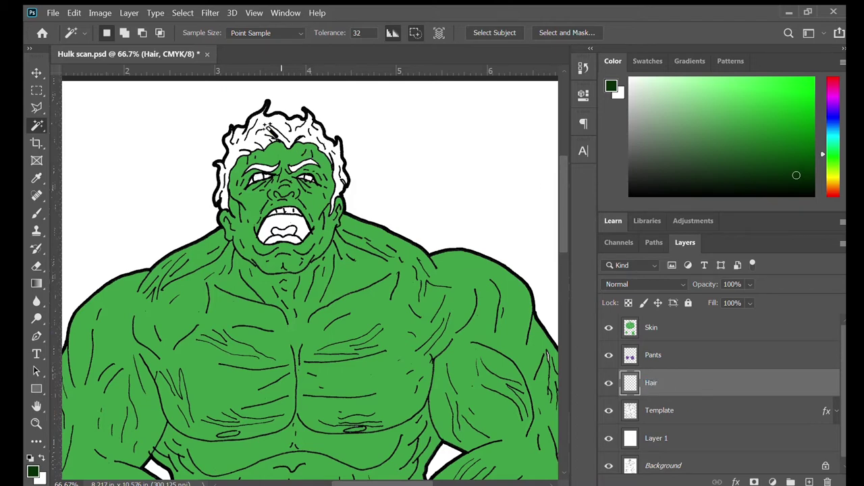
# - Select the white hair and both eyebrows on the Template layer with the Magic Wand
pyautogui.click(734, 408)
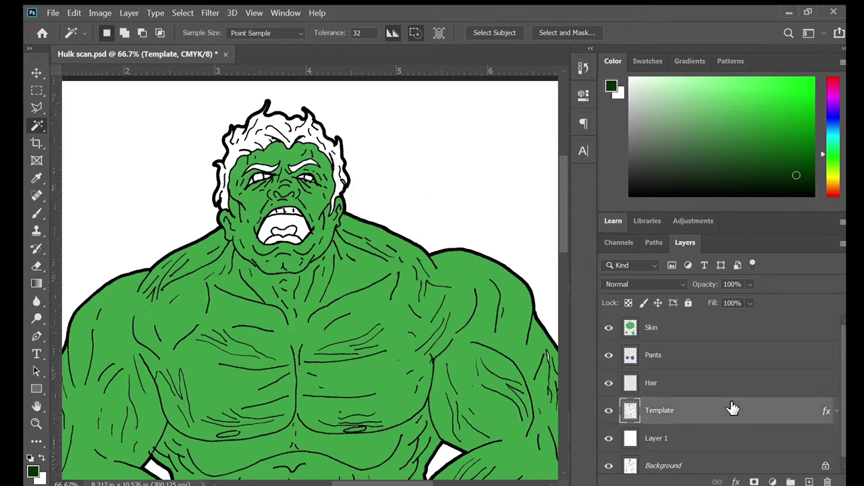
pyautogui.click(274, 139)
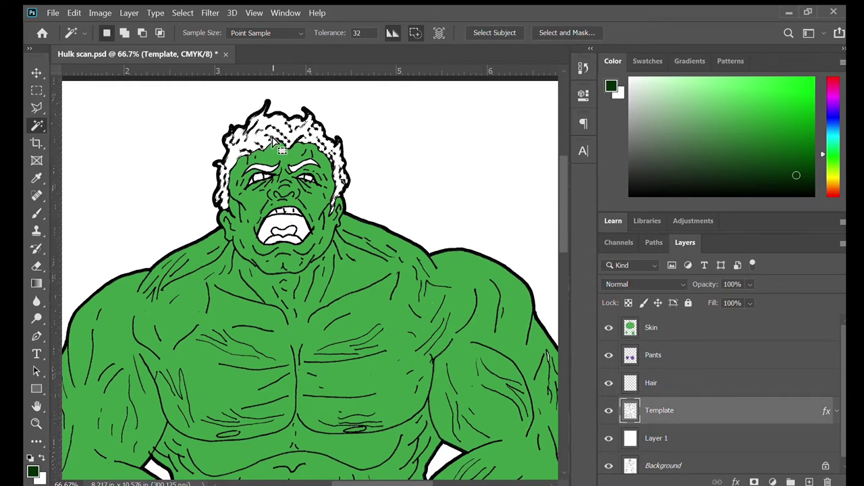
pyautogui.keyDown('shift'); pyautogui.click(267, 177); pyautogui.keyUp('shift')
pyautogui.keyDown('shift'); pyautogui.click(303, 177); pyautogui.keyUp('shift')
pyautogui.press('shift')
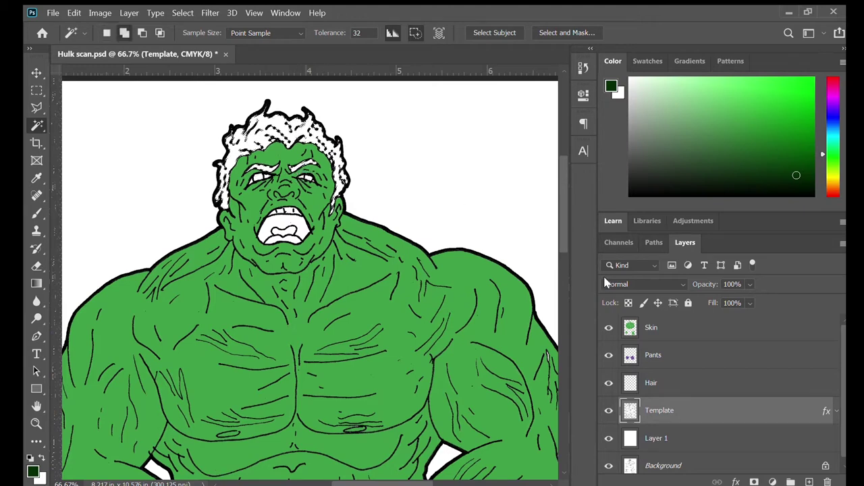
# - Fill the selected hair and eyebrows with the very dark green on the Hair layer, deselect, and save the document
pyautogui.click(718, 383)
pyautogui.hotkey('alt', 'BackSpace')
pyautogui.hotkey('ctrl', 'd')
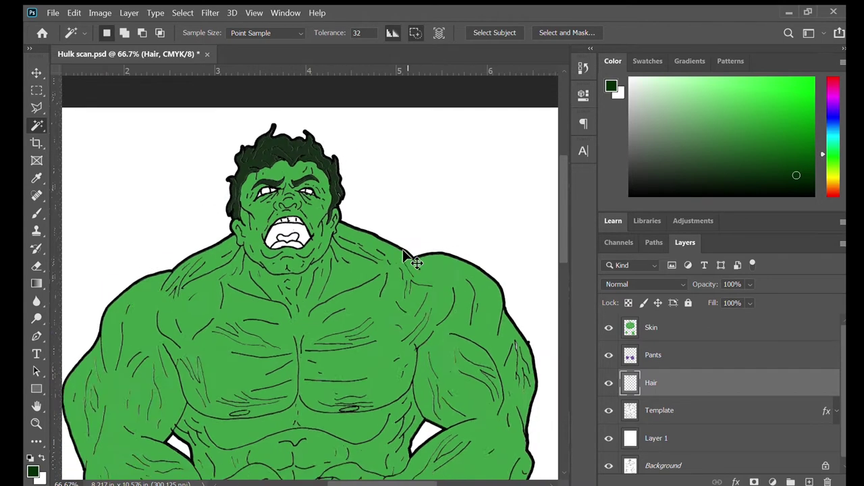
pyautogui.hotkey('ctrl', '-')
pyautogui.hotkey('ctrl', '-')
pyautogui.hotkey('ctrl', '-')
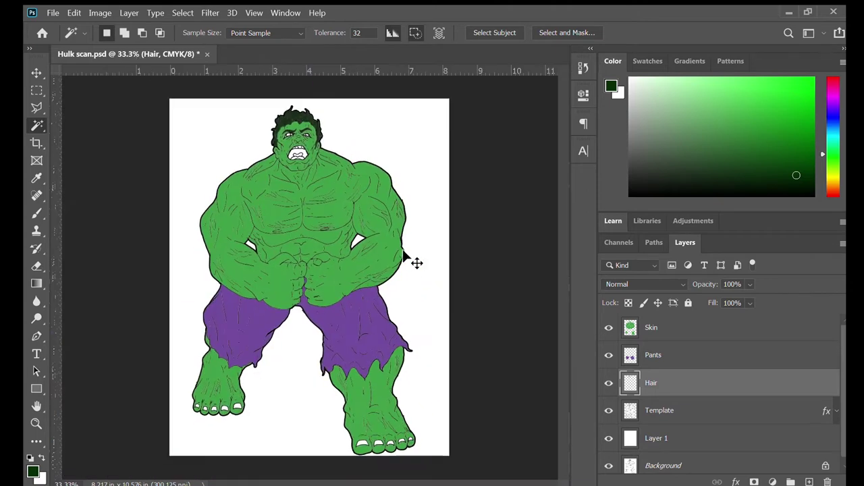
pyautogui.hotkey('ctrl', 's')
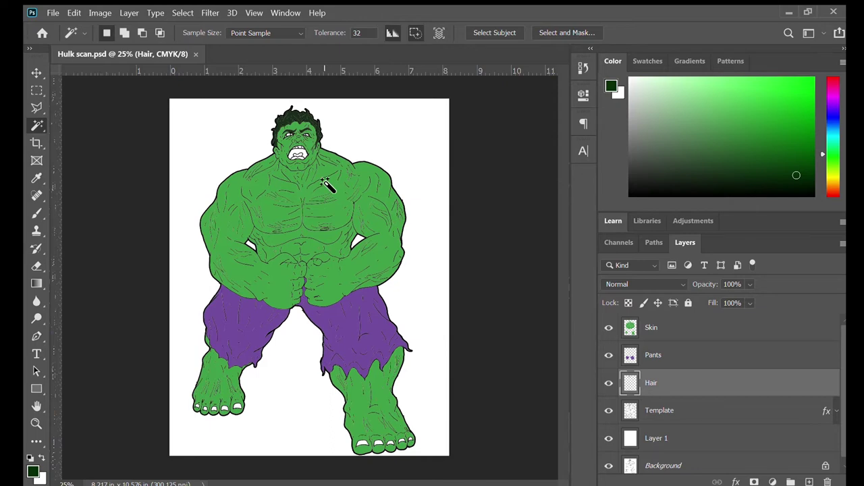
# - Add a new layer named Toe nails directly above the Template layer
pyautogui.scroll(3, 314, 361)
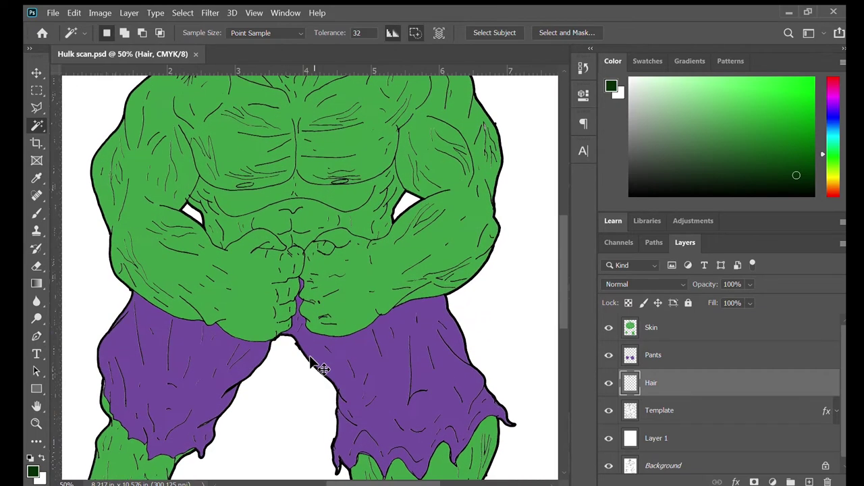
pyautogui.scroll(-10, 419, 354)
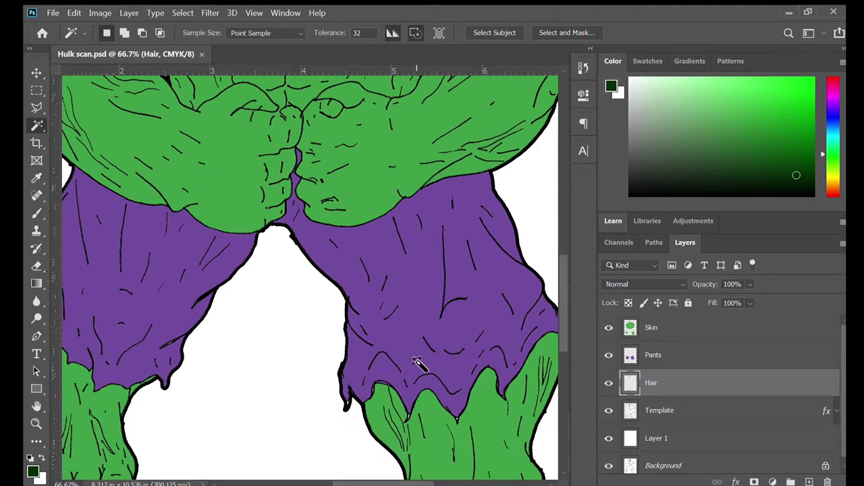
pyautogui.scroll(-2, 422, 371)
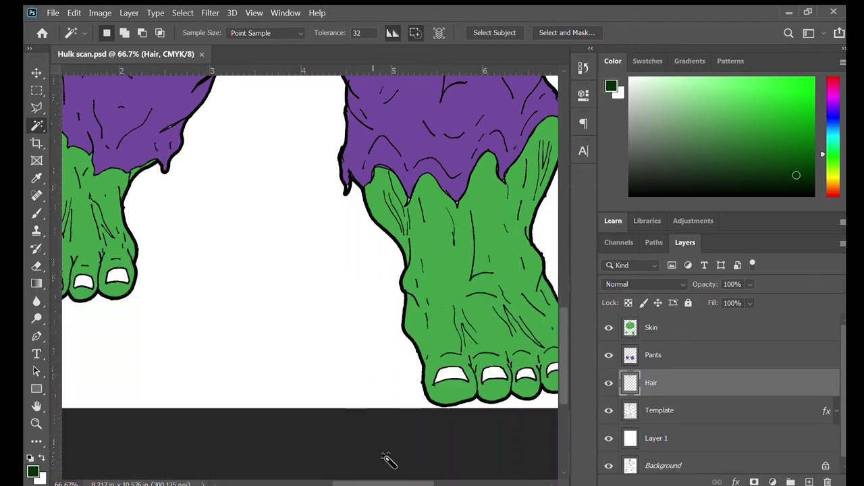
pyautogui.moveTo(380, 480); pyautogui.dragTo(395, 483)
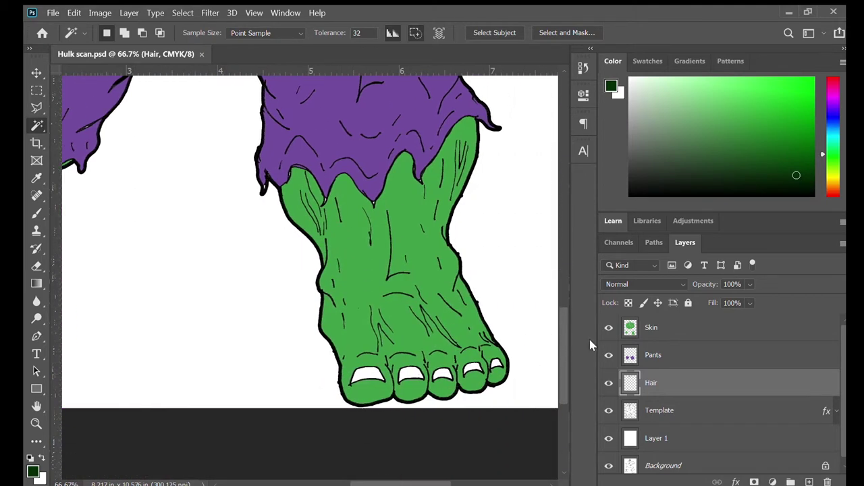
pyautogui.click(692, 412)
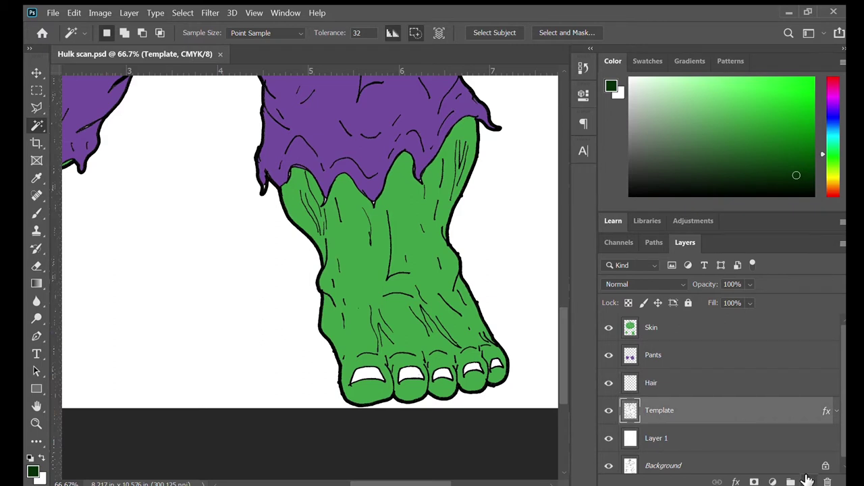
pyautogui.click(808, 480)
pyautogui.doubleClick(662, 411)
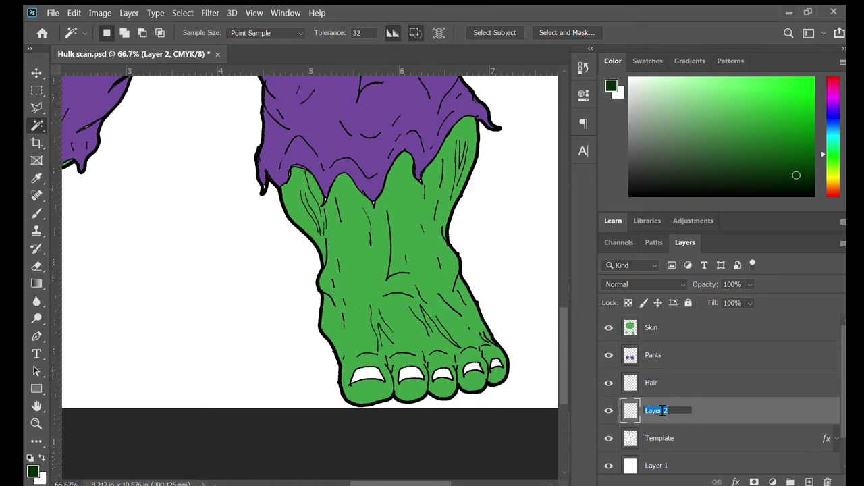
pyautogui.write('Toe nails')
pyautogui.press('Return')
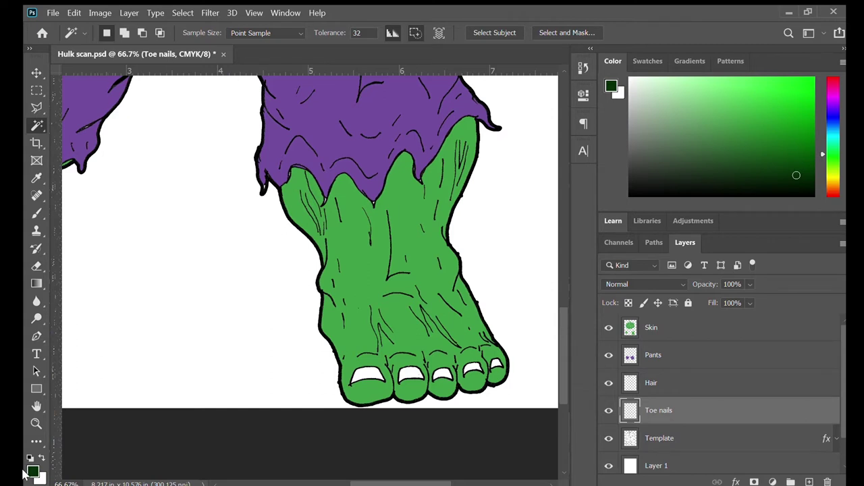
# - Choose a slightly lighter dark green foreground colour and select the five toenails of the larger foot on the Template layer
pyautogui.press('i')
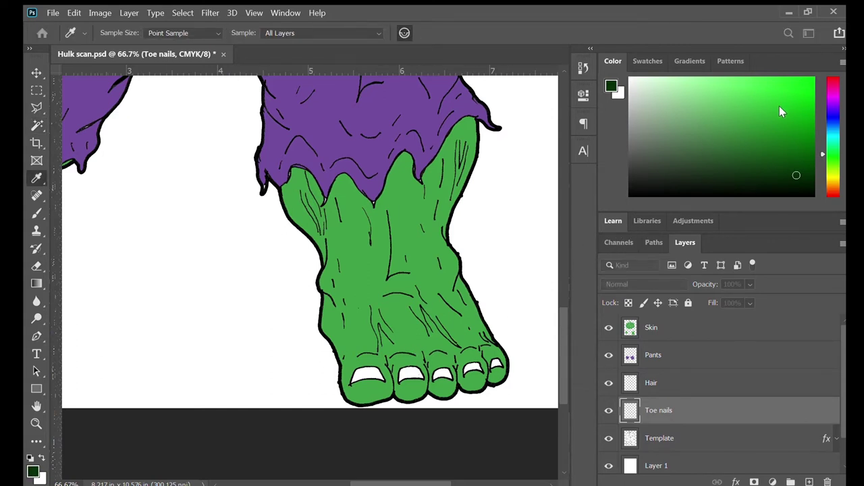
pyautogui.press('w')
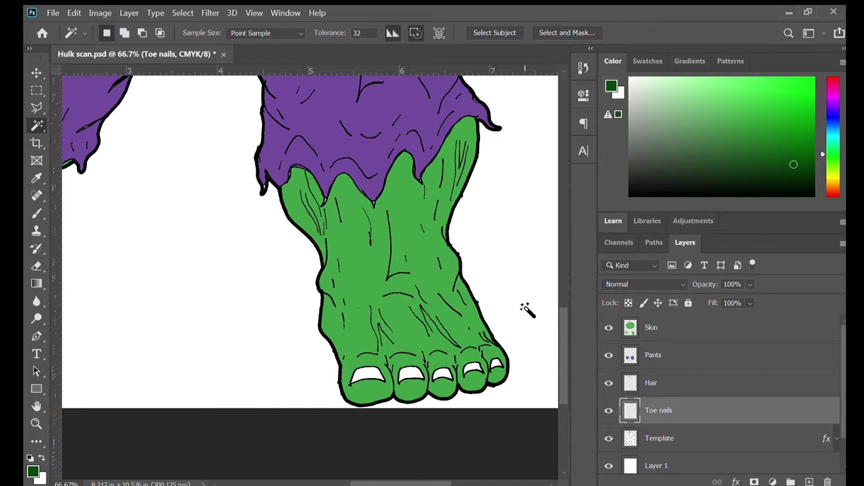
pyautogui.click(667, 446)
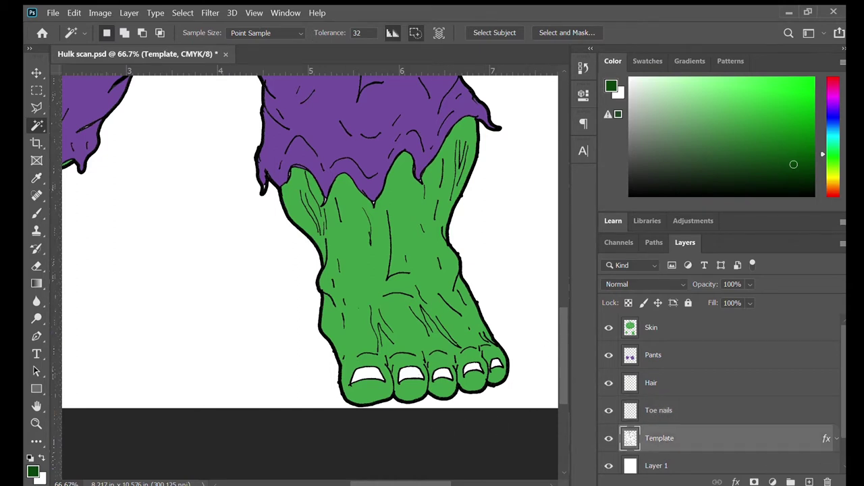
pyautogui.click(368, 376)
pyautogui.keyDown('shift'); pyautogui.click(413, 374); pyautogui.keyUp('shift')
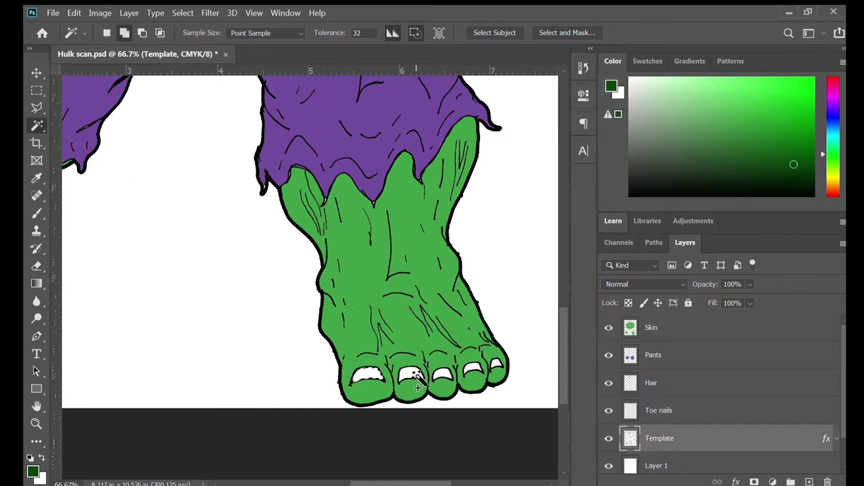
pyautogui.keyDown('shift'); pyautogui.click(446, 373); pyautogui.keyUp('shift')
pyautogui.keyDown('shift'); pyautogui.click(473, 370); pyautogui.keyUp('shift')
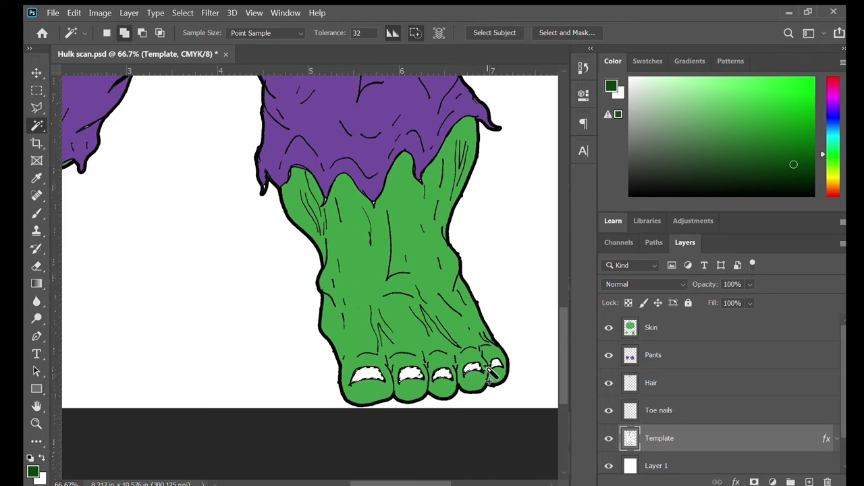
pyautogui.keyDown('shift'); pyautogui.click(496, 365); pyautogui.keyUp('shift')
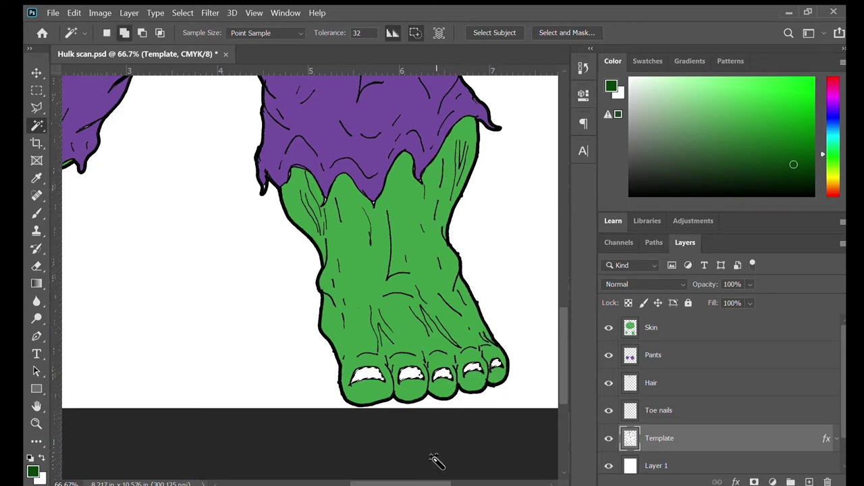
# - Add the five toenails of the smaller foot to the Magic Wand selection on the Template layer
pyautogui.moveTo(412, 483); pyautogui.dragTo(335, 483)
pyautogui.press('shift')
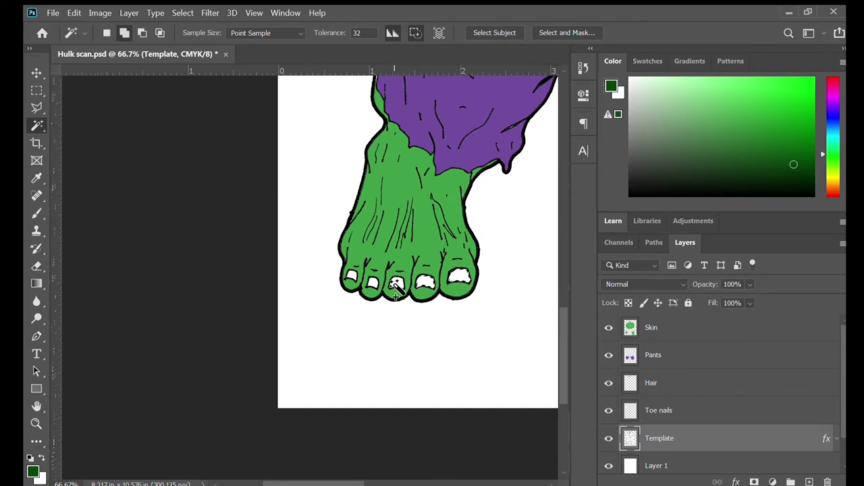
pyautogui.keyDown('shift'); pyautogui.click(360, 282); pyautogui.keyUp('shift')
pyautogui.keyDown('shift'); pyautogui.click(425, 282); pyautogui.keyUp('shift')
pyautogui.keyDown('shift'); pyautogui.click(462, 275); pyautogui.keyUp('shift')
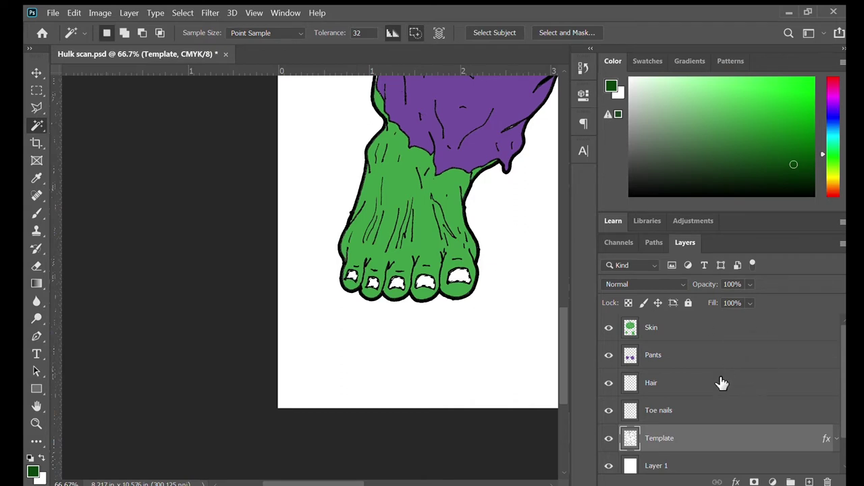
# - Fill the selected toenails with the dark green on the Toe nails layer and deselect
pyautogui.click(701, 420)
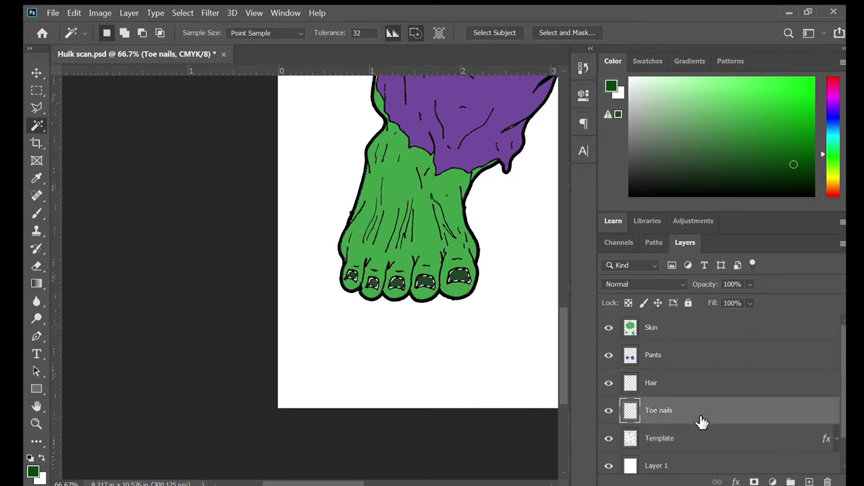
pyautogui.hotkey('alt', 'BackSpace')
pyautogui.hotkey('ctrl', 'd')
pyautogui.hotkey('ctrl', '-')
pyautogui.hotkey('ctrl', '-')
pyautogui.hotkey('ctrl', '-')
pyautogui.hotkey('ctrl', '-')
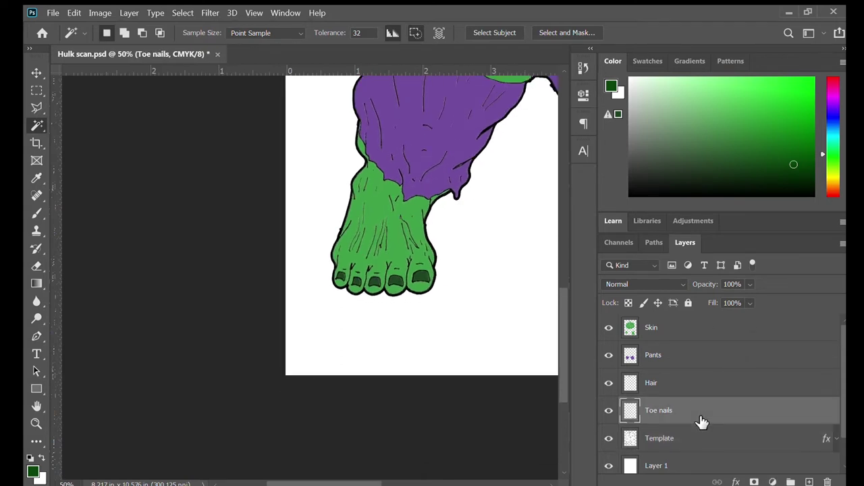
# - Make the Template layer active for work on the face and save the document
pyautogui.hotkey('ctrl', '+')
pyautogui.hotkey('ctrl', '+')
pyautogui.hotkey('ctrl', '+')
pyautogui.hotkey('ctrl', '+')
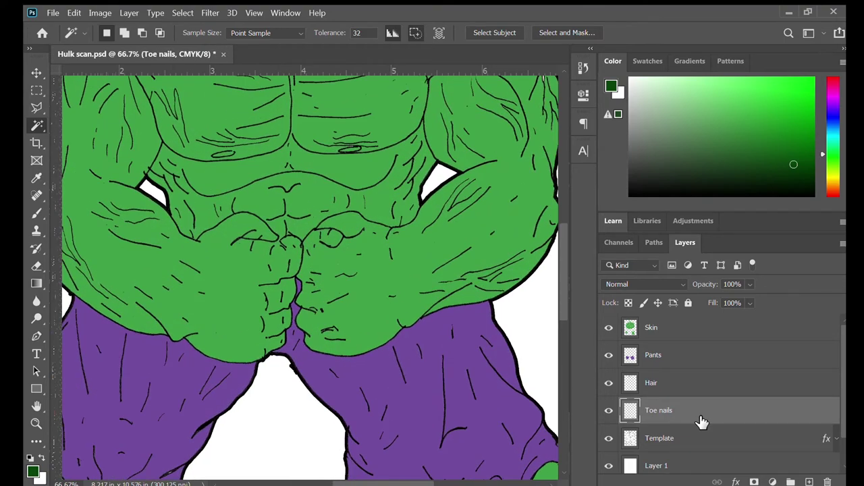
pyautogui.scroll(1, 558, 262)
pyautogui.moveTo(558, 262); pyautogui.dragTo(558, 189)
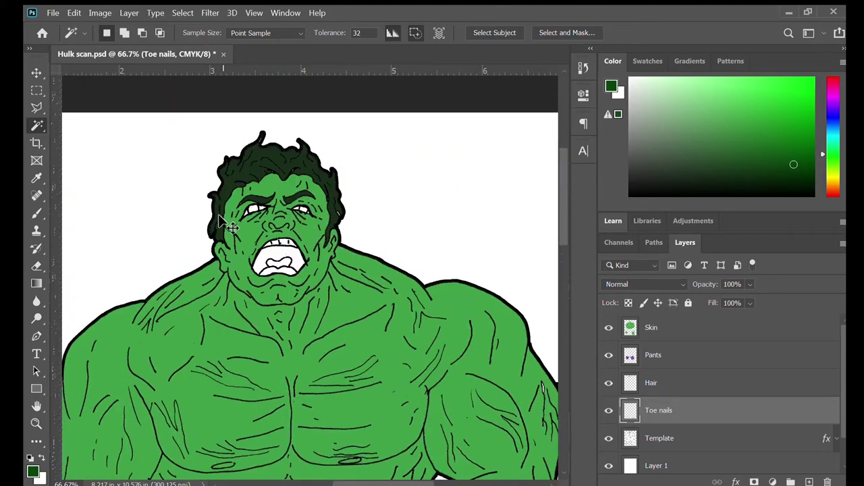
pyautogui.hotkey('ctrl', '+')
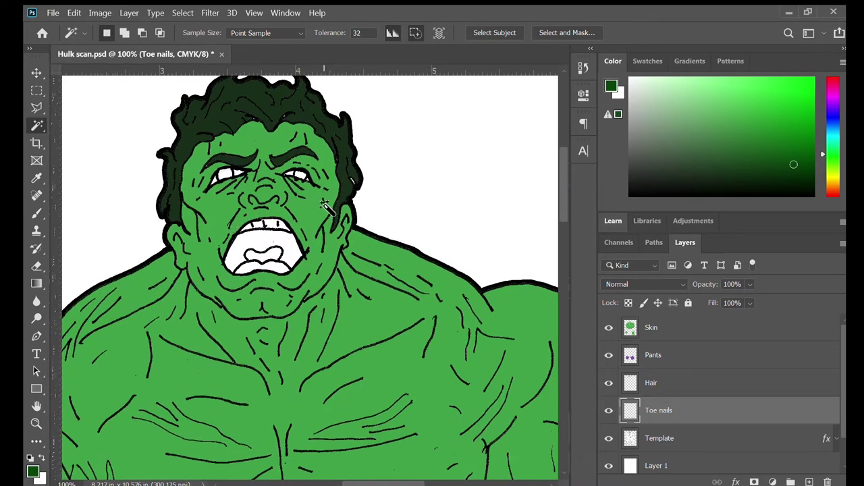
pyautogui.click(686, 439)
pyautogui.hotkey('ctrl', 's')
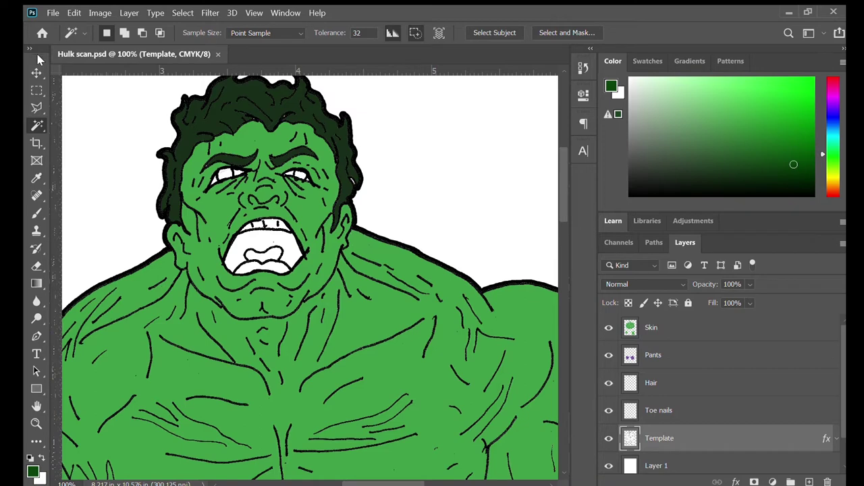
# - Make white the foreground colour and select the teeth and the whites of both eyes on the Template layer with the Magic Wand
pyautogui.click(41, 458)
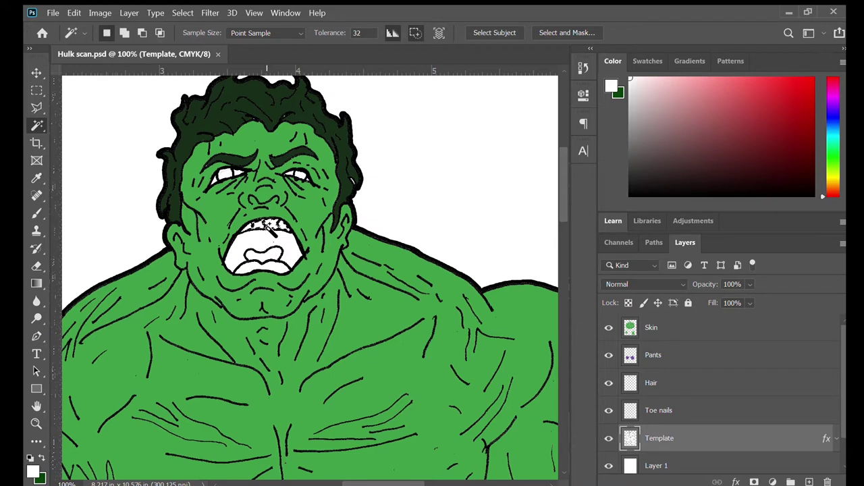
pyautogui.press('shift')
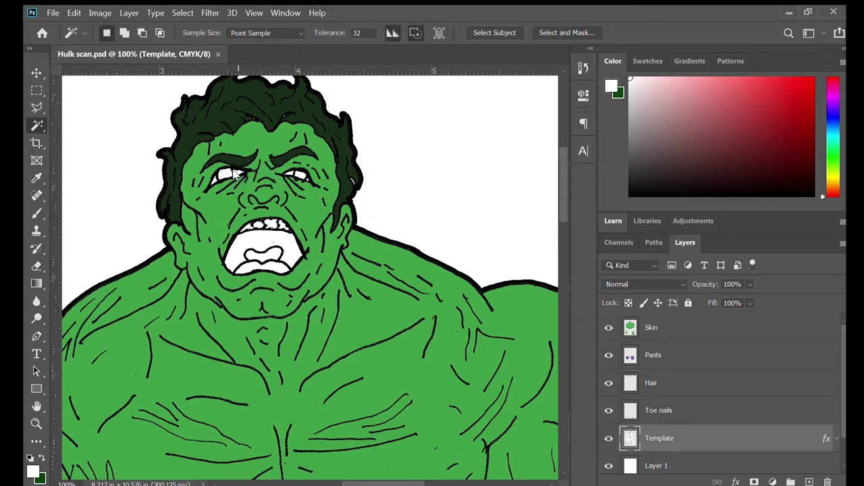
pyautogui.keyDown('shift'); pyautogui.click(297, 177); pyautogui.keyUp('shift')
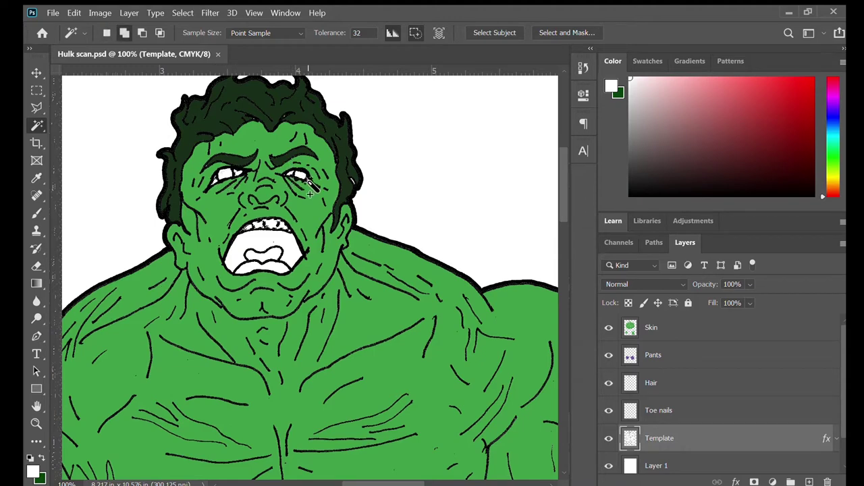
pyautogui.keyDown('shift'); pyautogui.click(310, 178); pyautogui.keyUp('shift')
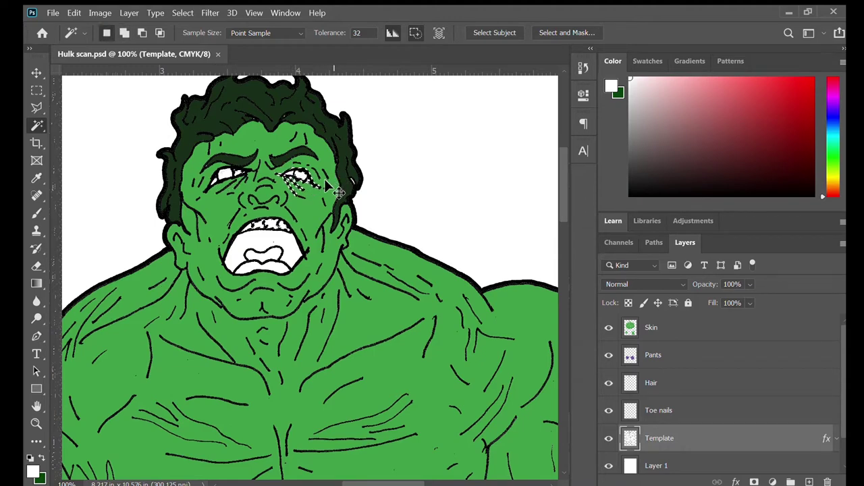
pyautogui.hotkey('ctrl', '+')
pyautogui.hotkey('ctrl', '+')
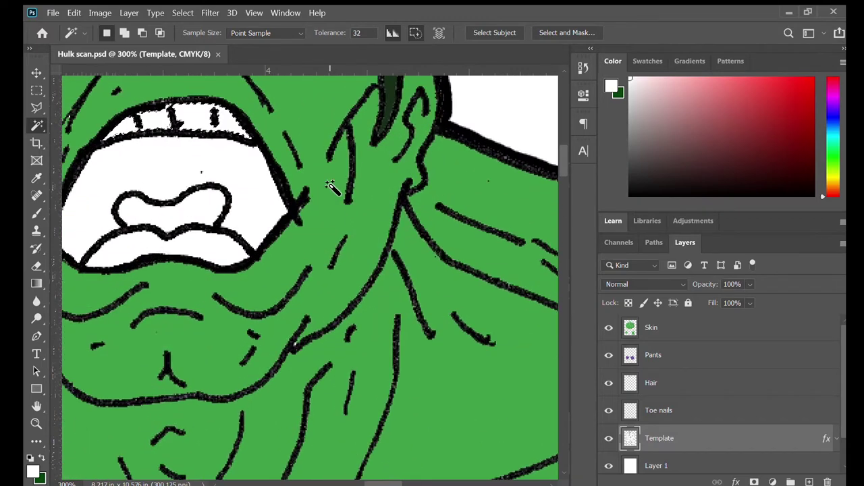
pyautogui.moveTo(348, 150); pyautogui.dragTo(416, 326)
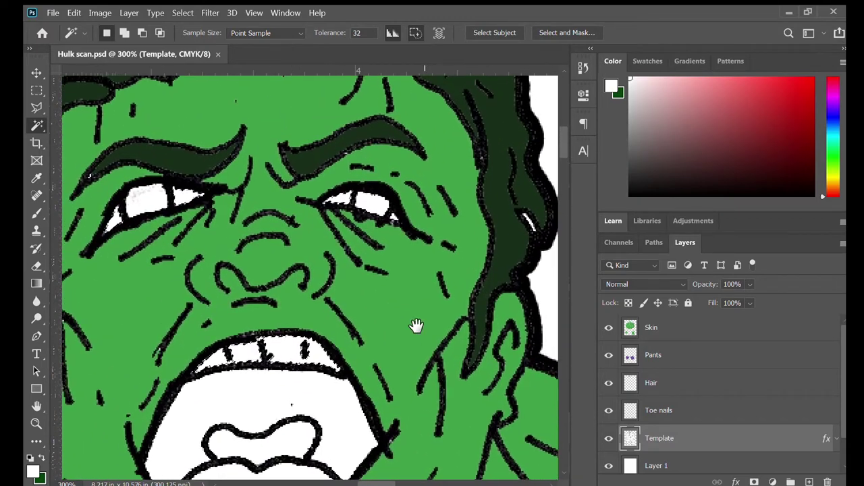
pyautogui.keyDown('shift'); pyautogui.click(391, 217); pyautogui.keyUp('shift')
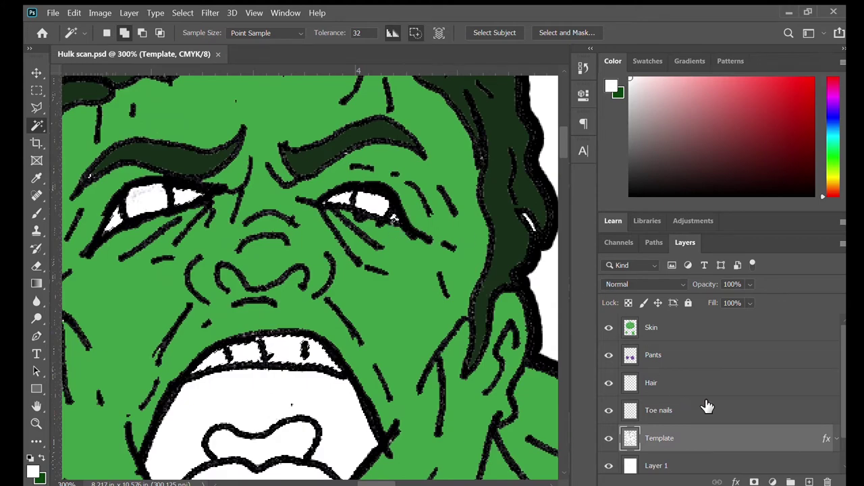
# - Add a layer named "Teeth and Eyes" above the Template layer, fill the selected teeth and eye whites with white and deselect
pyautogui.hotkey('ctrl', '-')
pyautogui.hotkey('ctrl', '-')
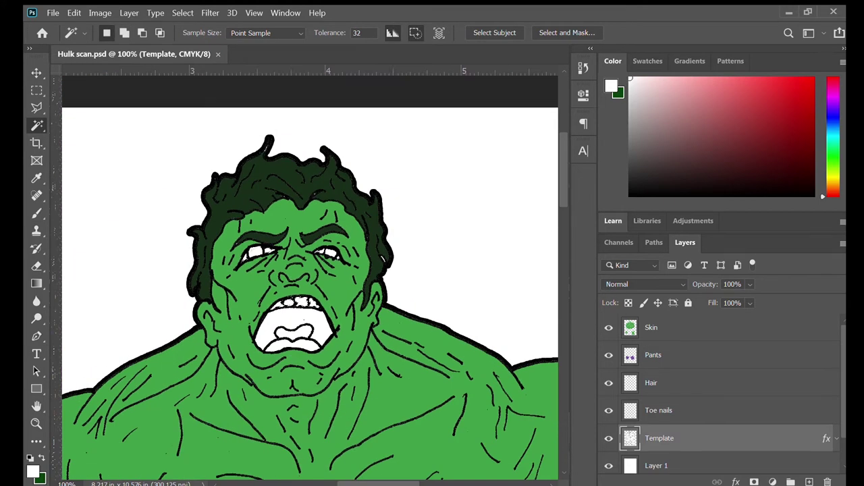
pyautogui.click(809, 482)
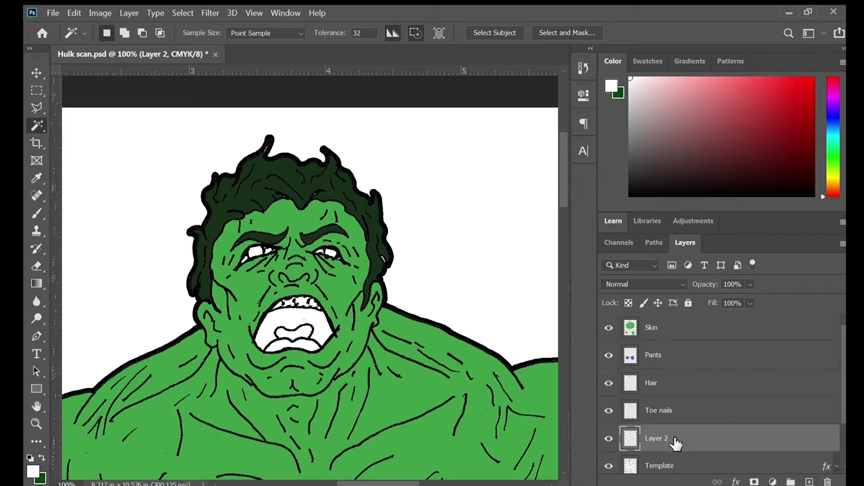
pyautogui.doubleClick(656, 438)
pyautogui.write('Teeth and Eyes')
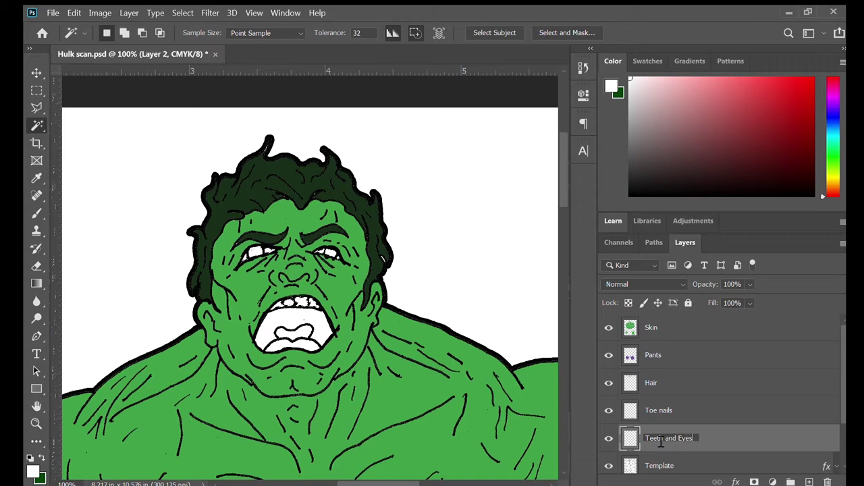
pyautogui.press('Return')
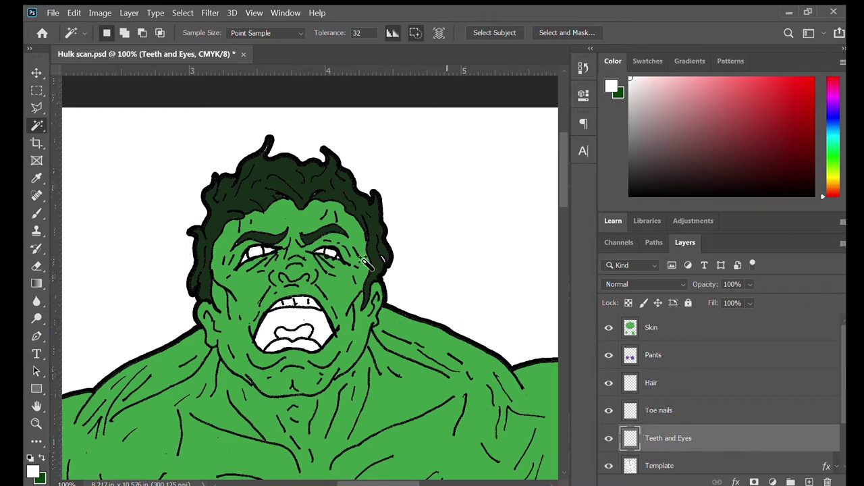
# - Select both irises on the Template layer, add a new layer above it and sample the hair's dark green as the foreground colour
pyautogui.click(695, 465)
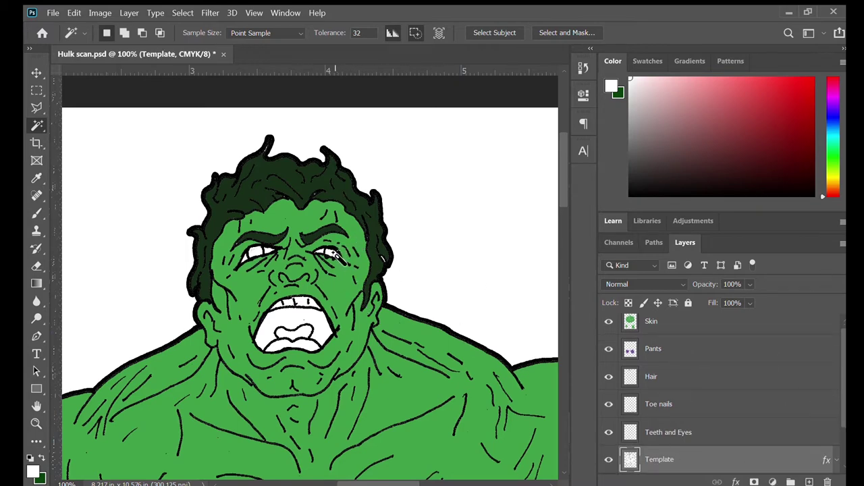
pyautogui.keyDown('shift'); pyautogui.click(256, 255); pyautogui.keyUp('shift')
pyautogui.click(809, 481)
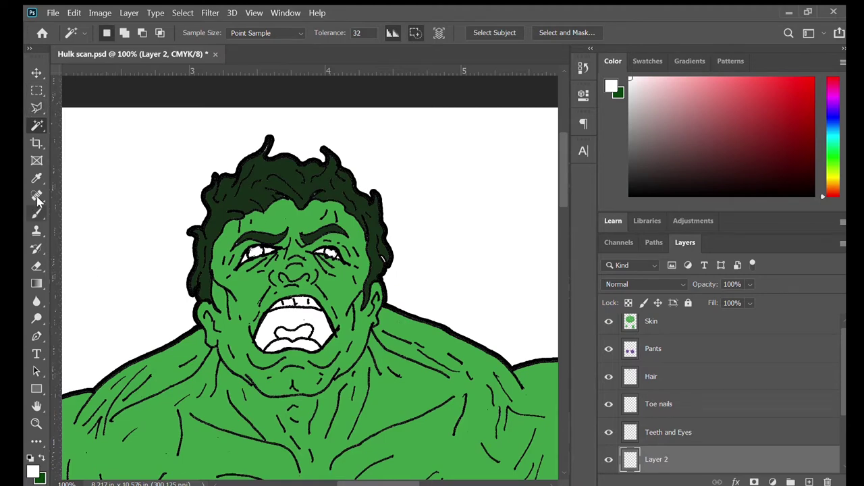
pyautogui.click(37, 178)
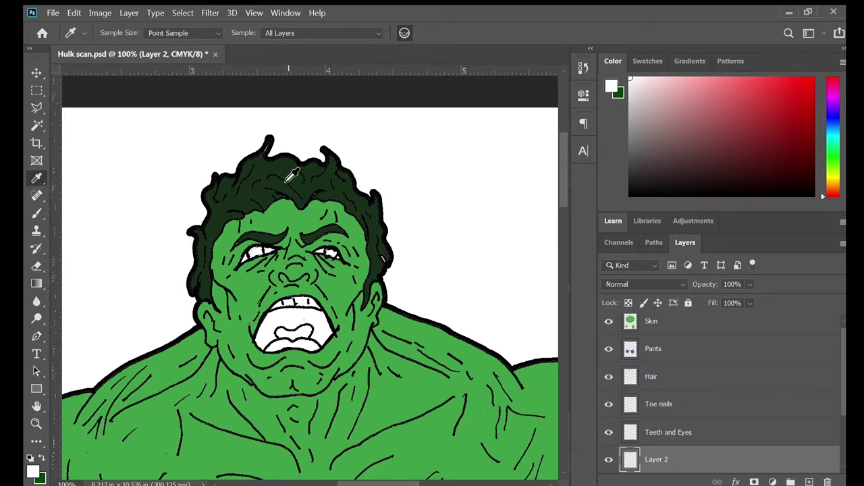
pyautogui.click(291, 175)
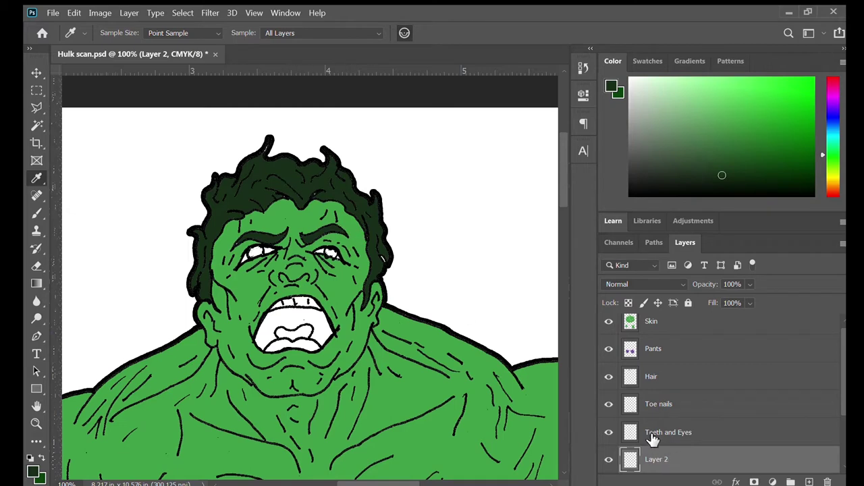
# - Add a layer named "Eye ball" above Layer 2, fill the selected irises with the hair's dark green and deselect
pyautogui.click(658, 403)
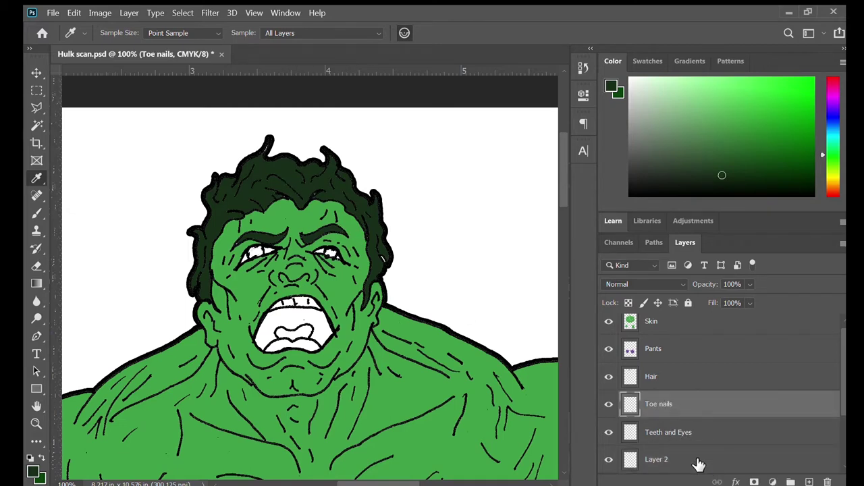
pyautogui.click(706, 460)
pyautogui.click(809, 481)
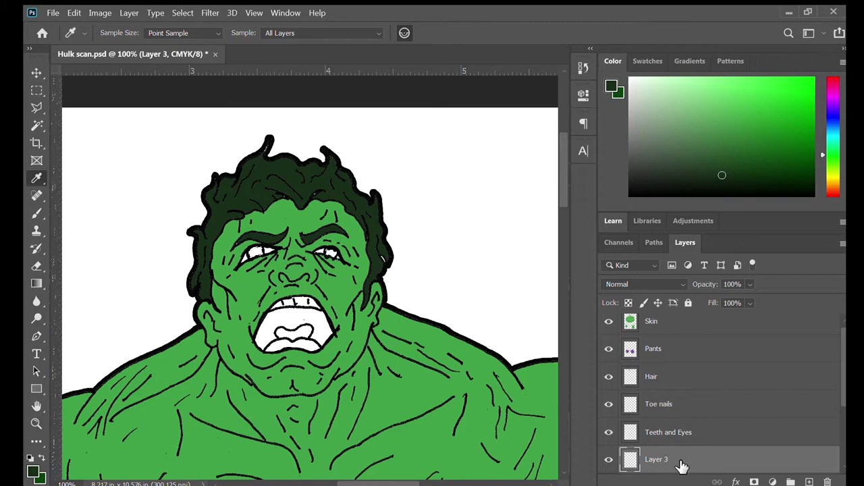
pyautogui.moveTo(841, 365); pyautogui.dragTo(837, 407)
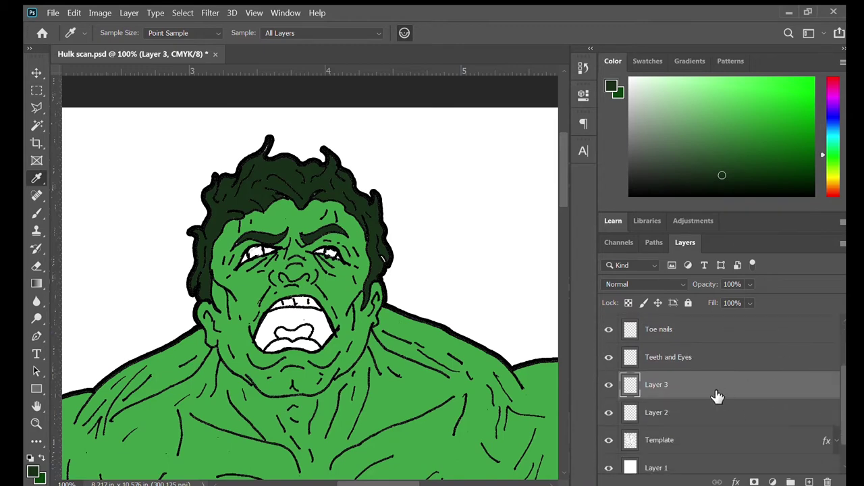
pyautogui.doubleClick(658, 386)
pyautogui.write('Eye ball')
pyautogui.press('Return')
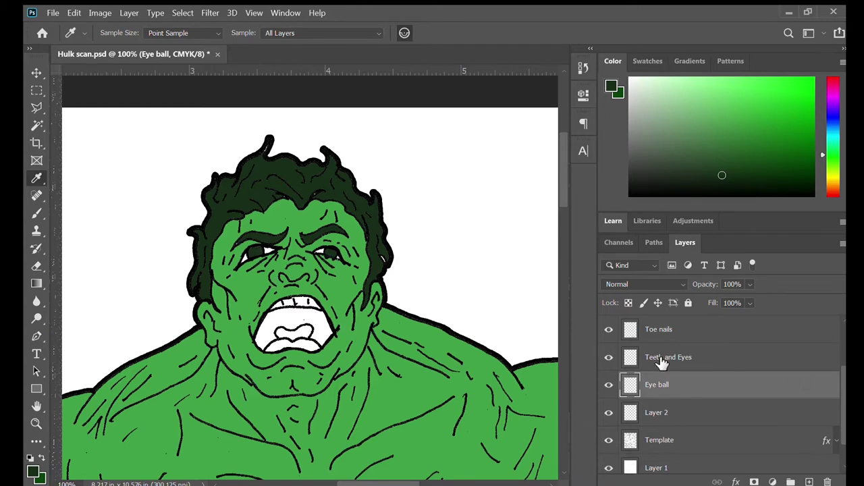
# - Select the back of the throat on the Template layer with the Magic Wand and rename Layer 2 as "Back throat"
pyautogui.click(687, 440)
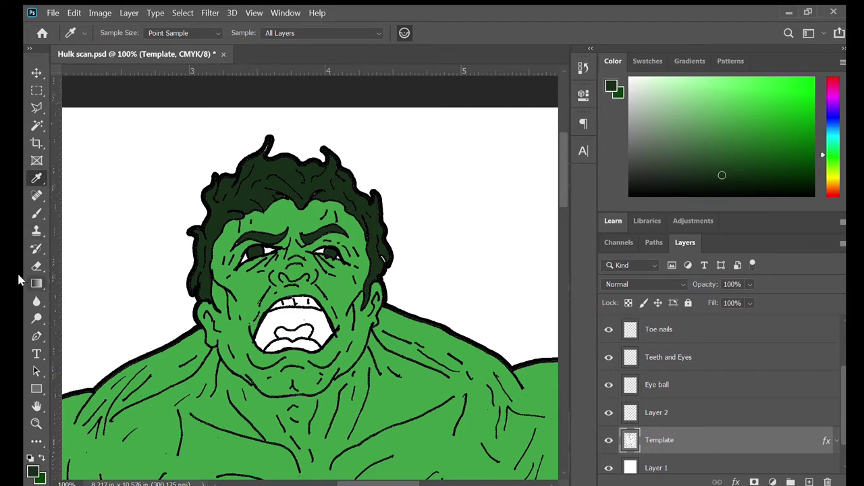
pyautogui.click(37, 125)
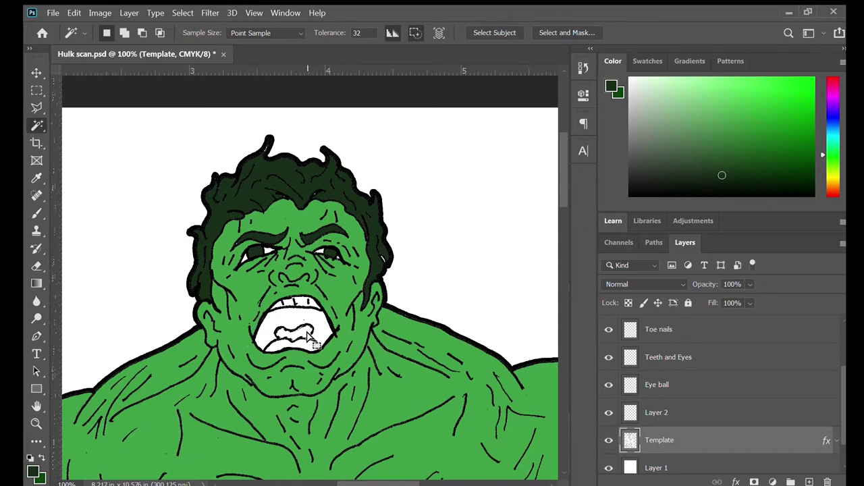
pyautogui.doubleClick(662, 412)
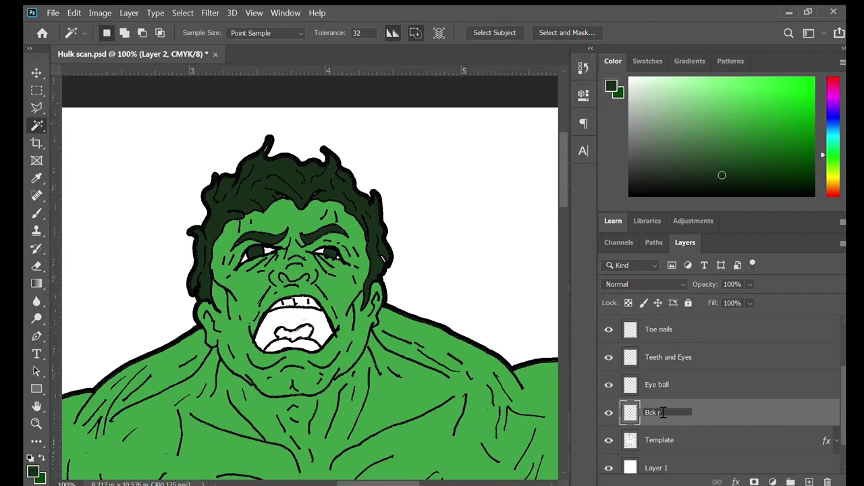
pyautogui.write('Bck thropat')
pyautogui.press('Return')
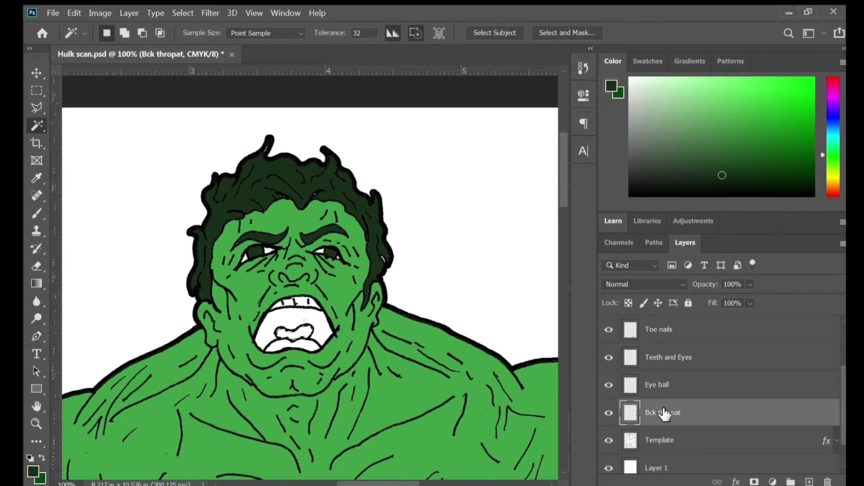
pyautogui.doubleClick(652, 415)
pyautogui.click(660, 417)
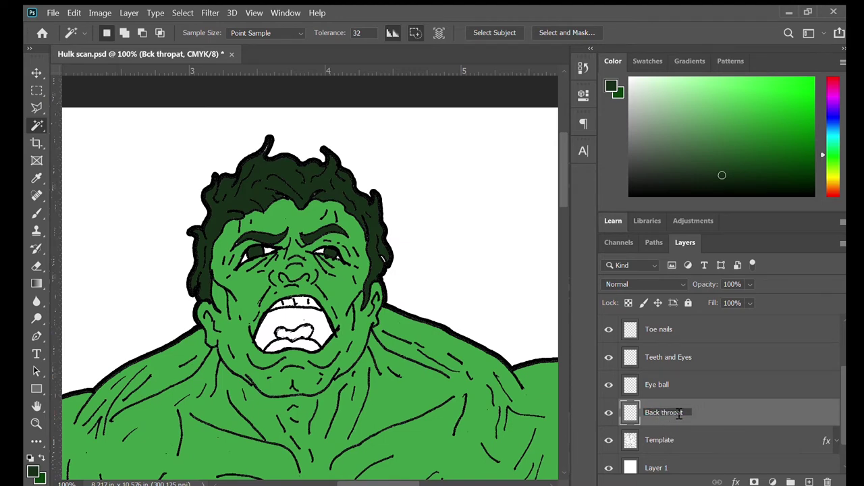
pyautogui.click(724, 411)
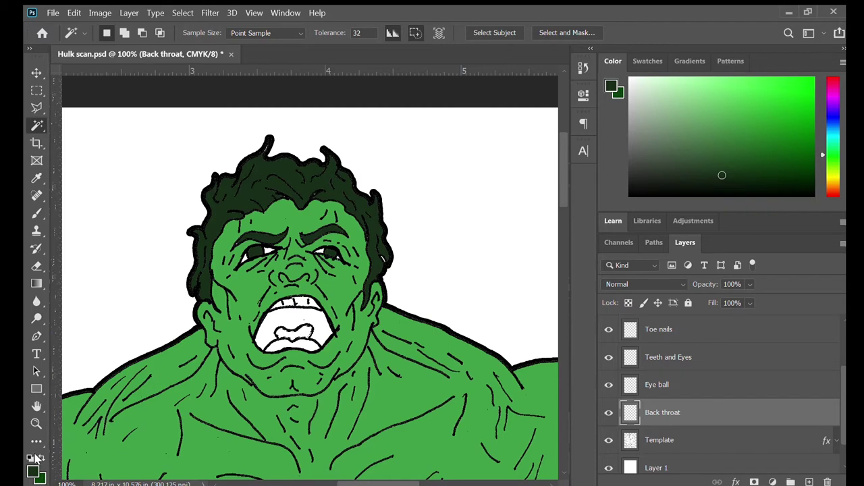
# - Choose a dark maroon foreground colour, fill the selected throat on the Back throat layer and deselect
pyautogui.press('i')
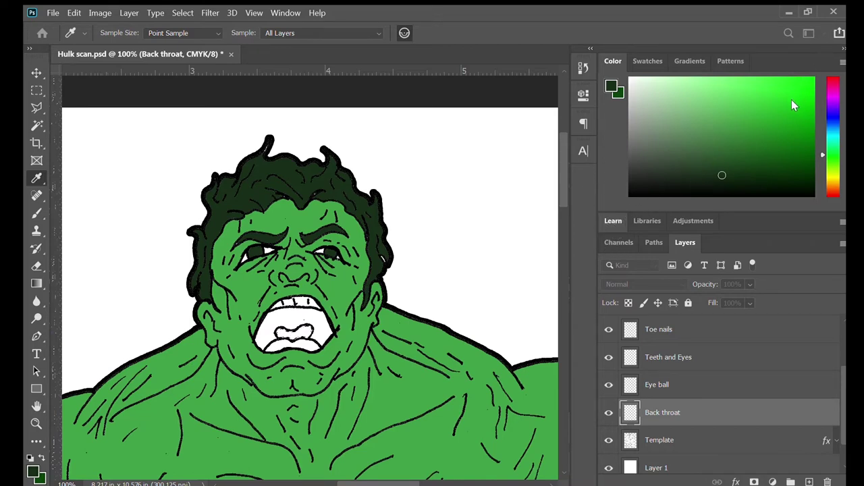
pyautogui.press('w')
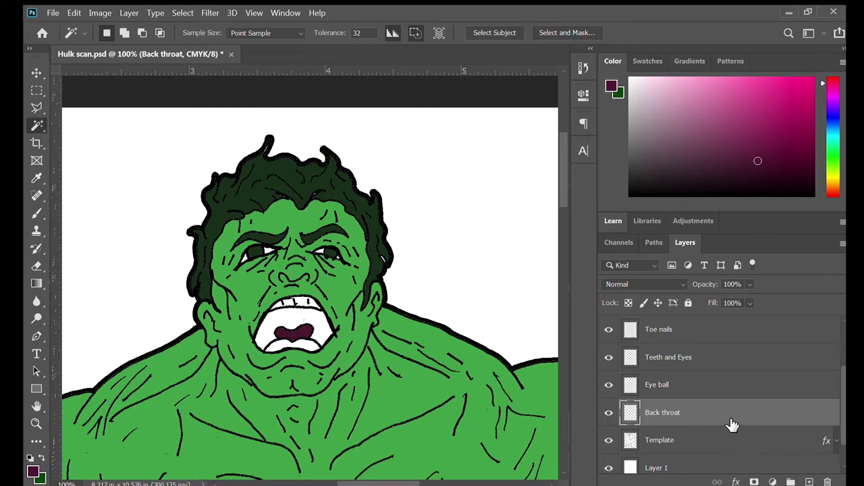
# - Add a new layer directly above the Template layer and name it "Inner Mouth"
pyautogui.click(708, 445)
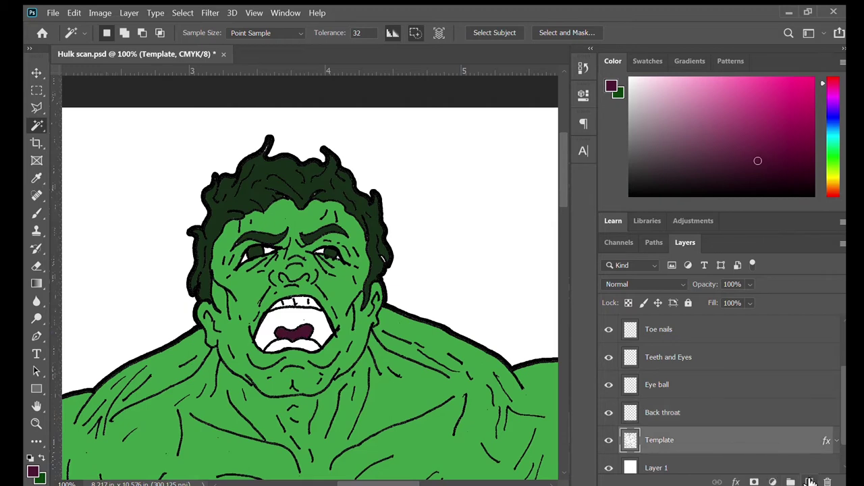
pyautogui.click(808, 482)
pyautogui.doubleClick(656, 440)
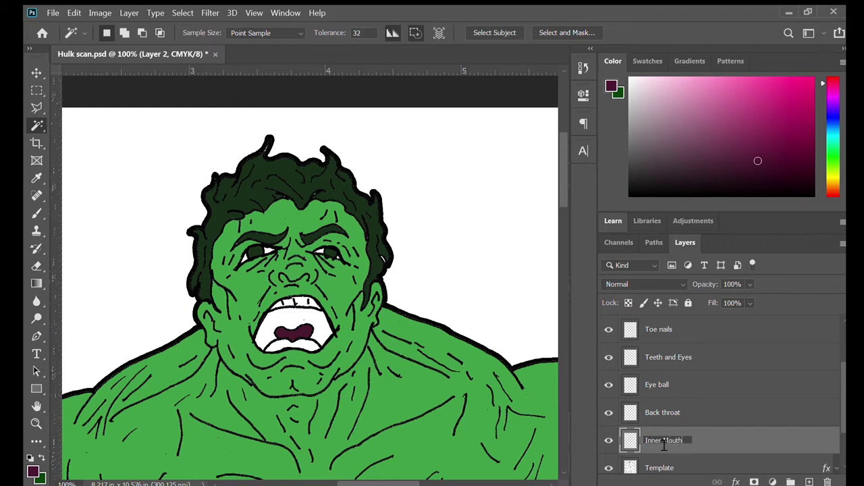
pyautogui.press('Return')
# - Select the inside of the mouth around the throat on the Template layer
pyautogui.click(687, 463)
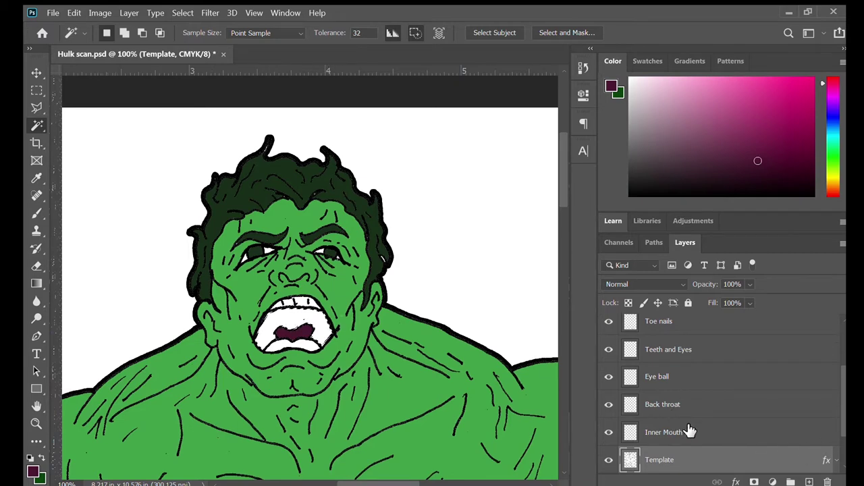
pyautogui.click(36, 90)
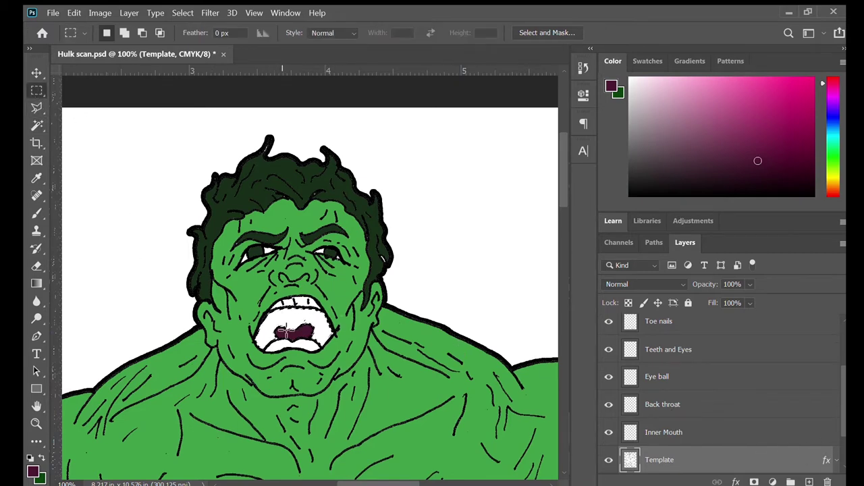
pyautogui.press('shift')
# - Choose a brighter magenta foreground colour, fill the mouth selection on the Inner Mouth layer and deselect
pyautogui.click(721, 433)
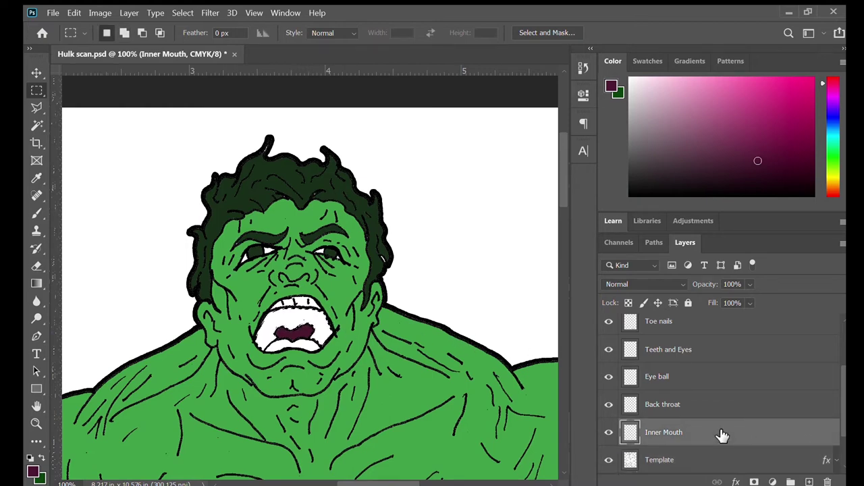
pyautogui.press('i')
pyautogui.moveTo(622, 202); pyautogui.dragTo(639, 150)
pyautogui.moveTo(775, 103); pyautogui.dragTo(767, 109)
pyautogui.press('m')
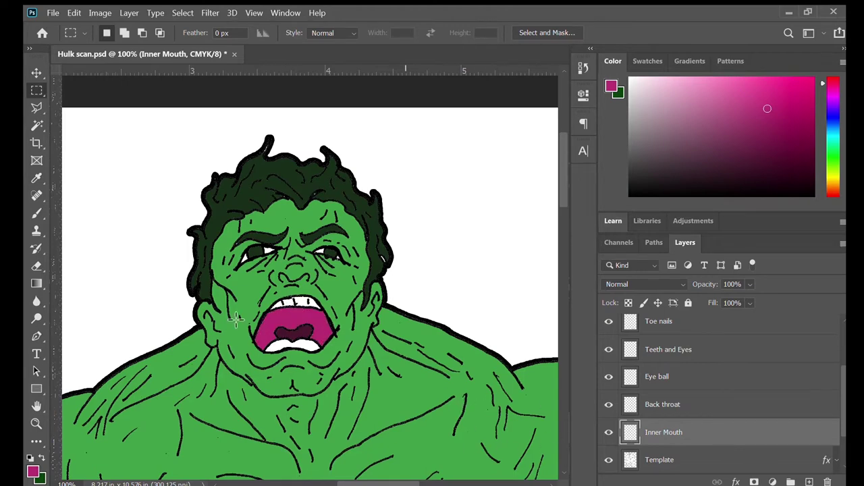
# - Select the white tongue area at the base of the mouth on the Template layer with the Magic Wand
pyautogui.click(728, 456)
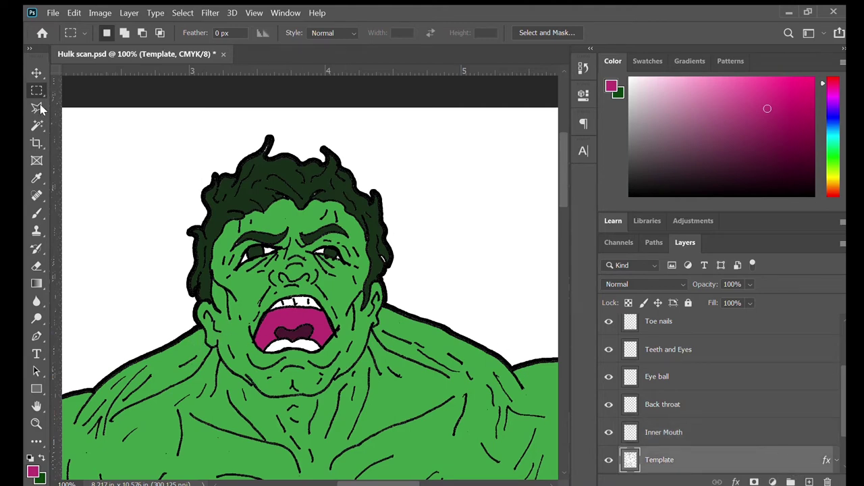
pyautogui.click(37, 125)
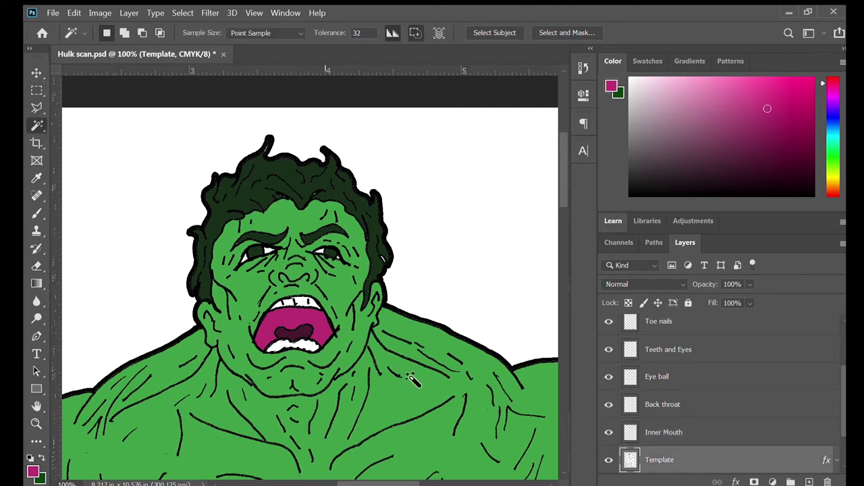
# - Add a new layer directly above the Template layer and name it "tongue"
pyautogui.click(809, 482)
pyautogui.doubleClick(657, 460)
pyautogui.write('tongue')
pyautogui.press('Return')
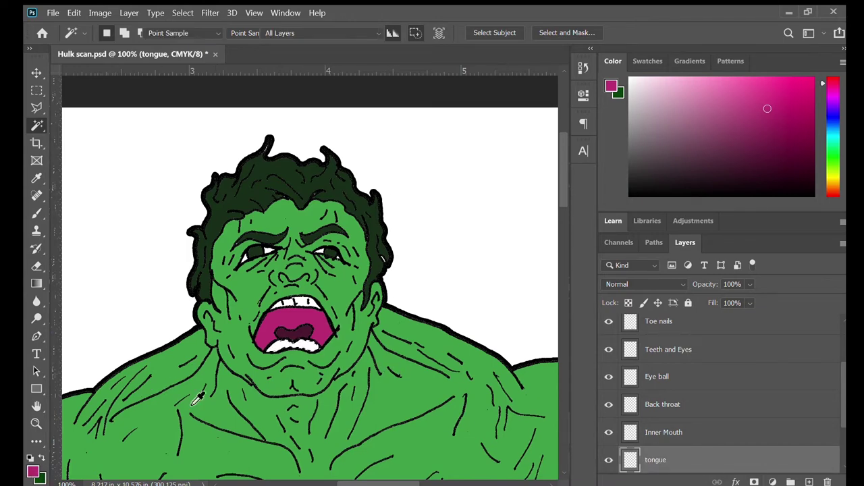
# - Choose a brighter pink foreground colour, fill the tongue selection on the tongue layer, deselect and save the document
pyautogui.press('i')
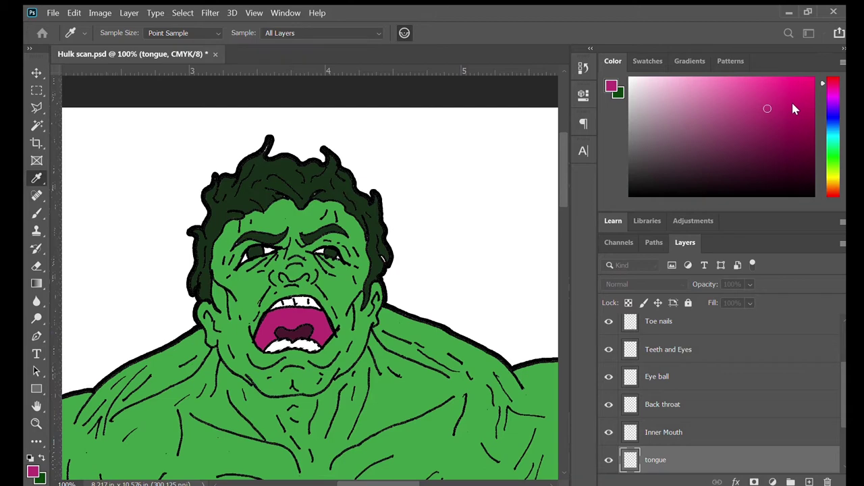
pyautogui.press('w')
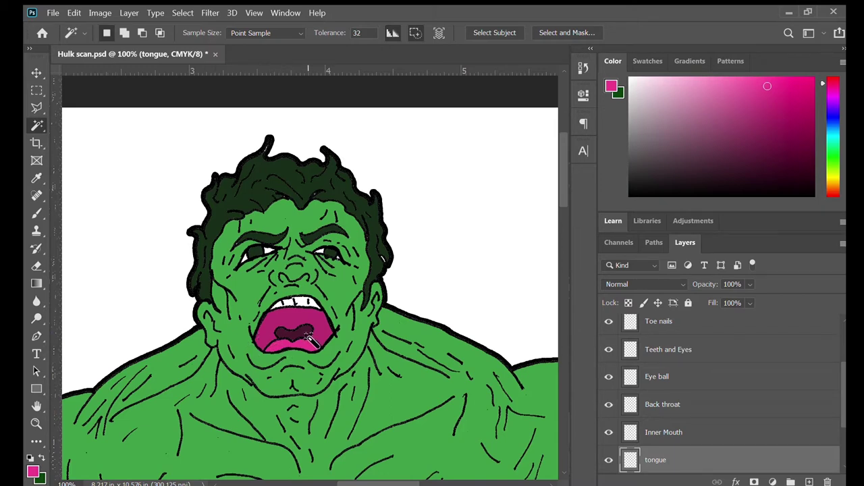
pyautogui.scroll(-5, 365, 385)
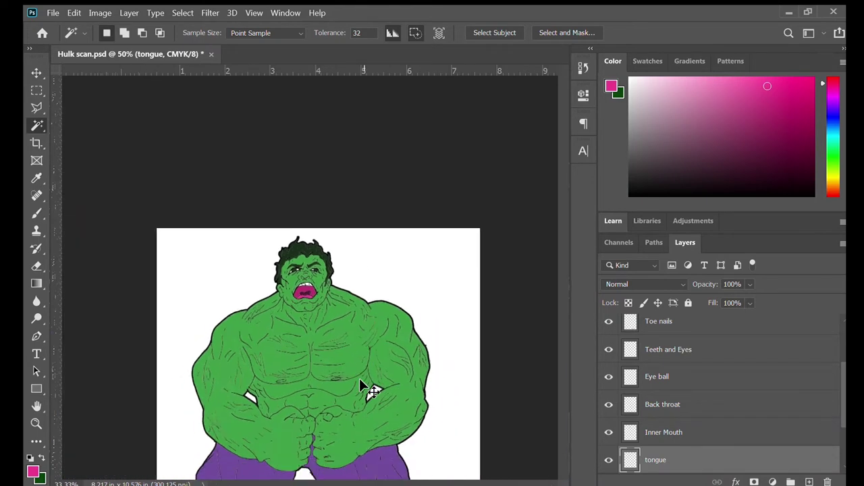
pyautogui.scroll(1, 360, 384)
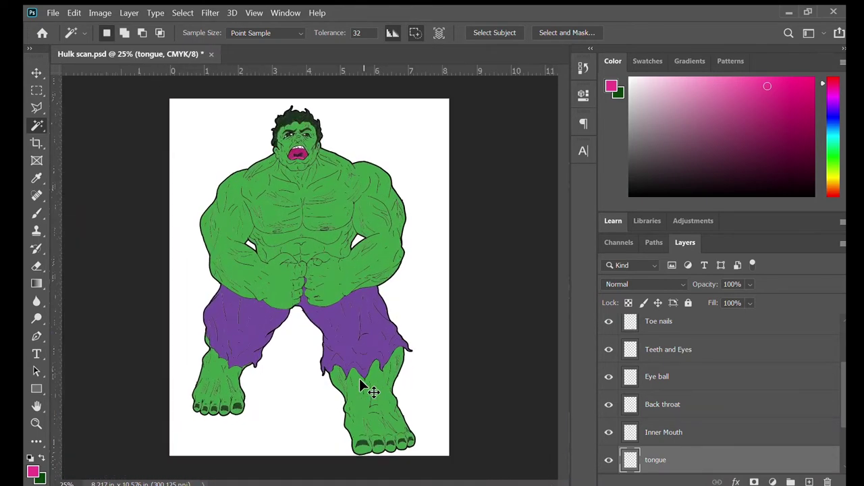
pyautogui.hotkey('ctrl', 's')
# - Add a Bevel & Emboss effect to the Skin layer
pyautogui.scroll(3, 702, 378)
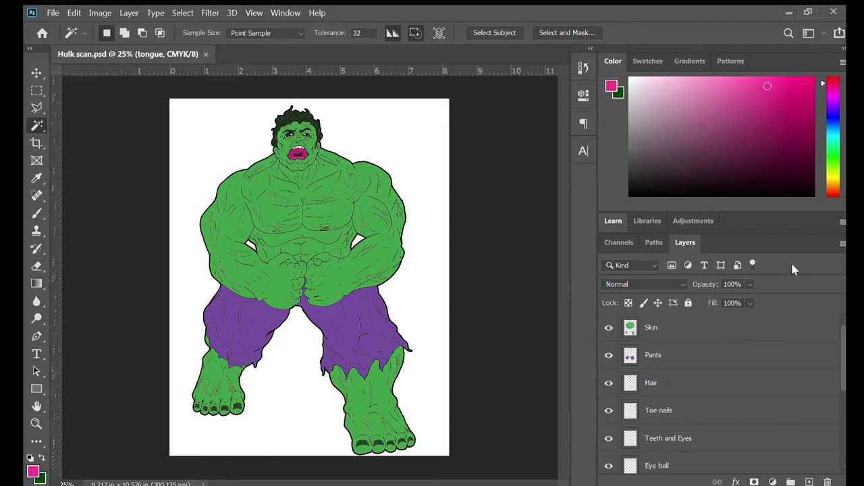
pyautogui.click(755, 327)
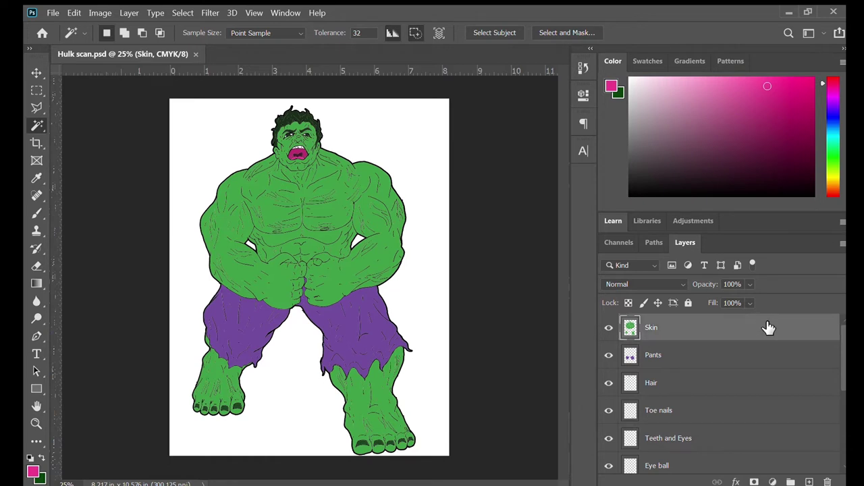
pyautogui.press('space')
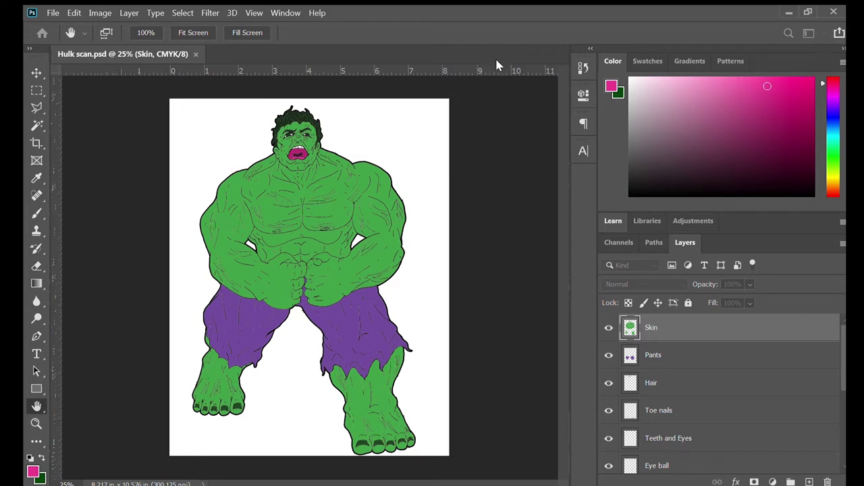
pyautogui.hotkey('ctrl', 'shift', 'z')
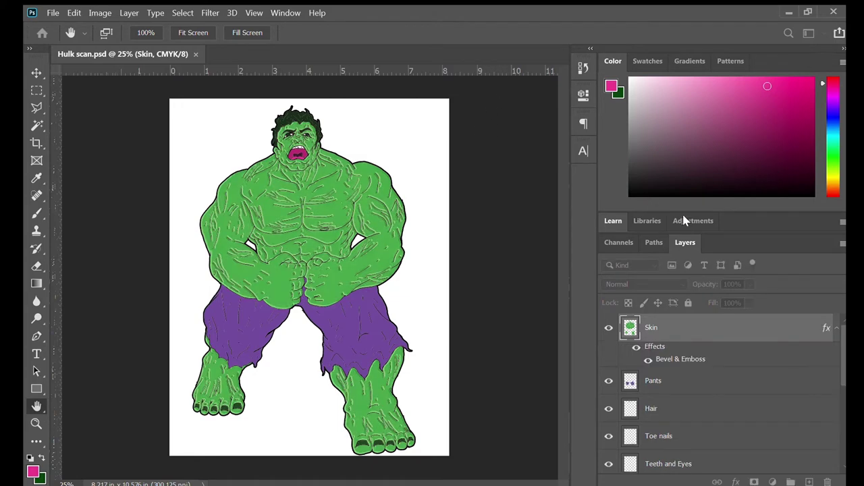
# - Enlarge and soften the Skin layer's bevel and tune its highlight and shadow colours for smooth green muscle shading
pyautogui.press('i')
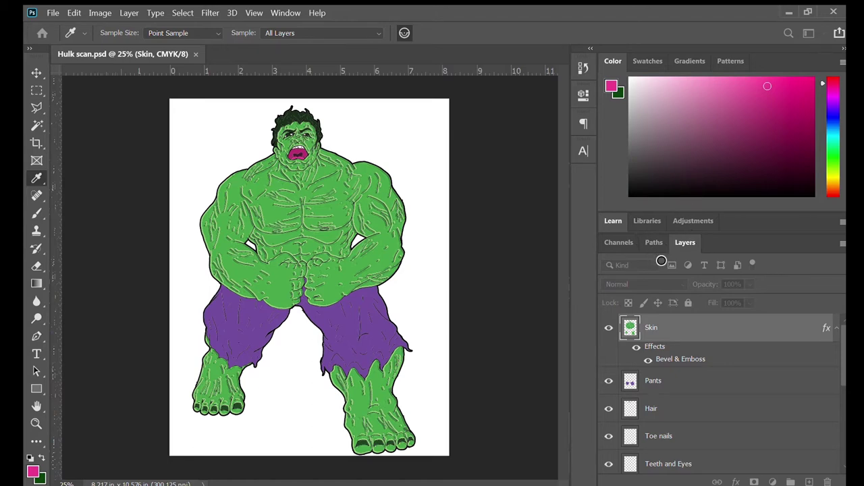
pyautogui.press('h')
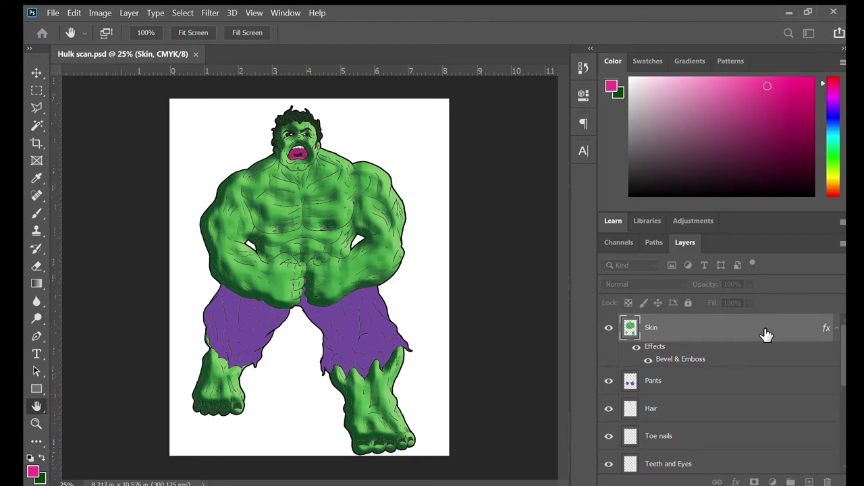
pyautogui.press('i')
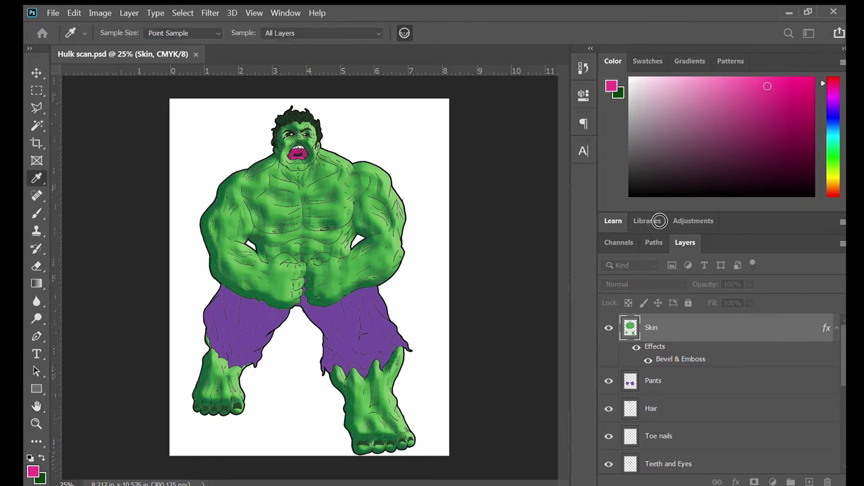
pyautogui.press('h')
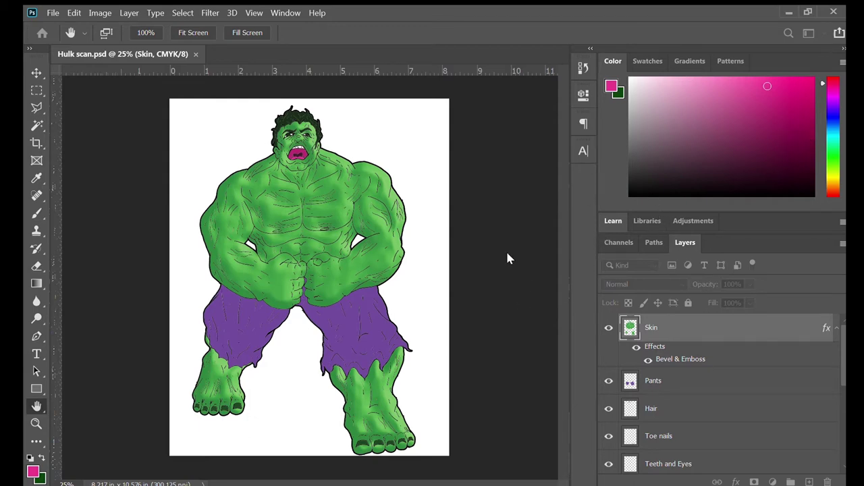
# - Add a Stroke effect to the Skin layer and adjust its colour and thickness so the inked lines stay thin
pyautogui.hotkey('ctrl', 'shift', 'z')
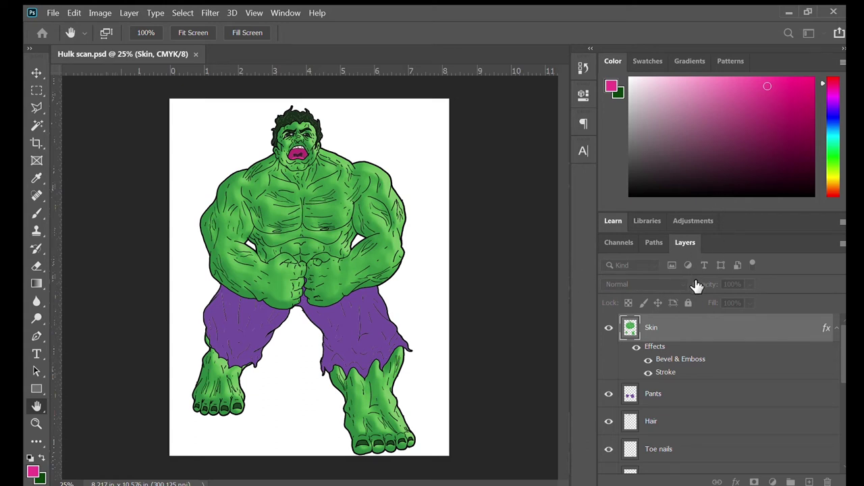
pyautogui.press('i')
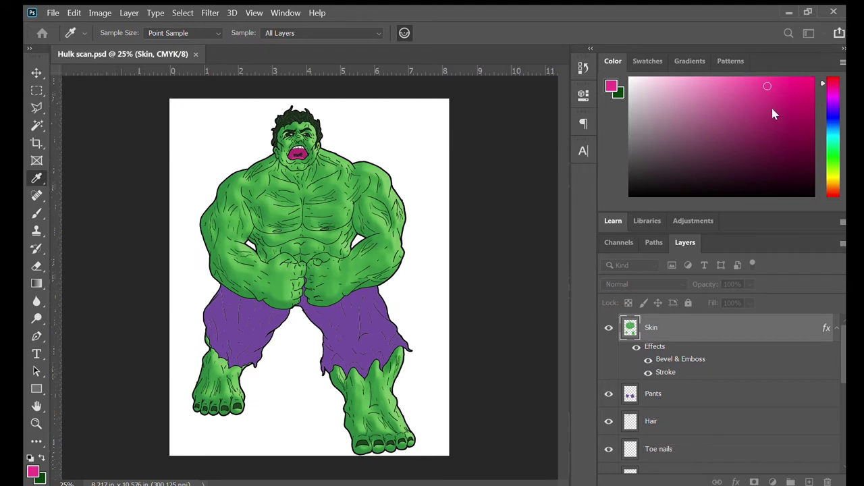
pyautogui.press('h')
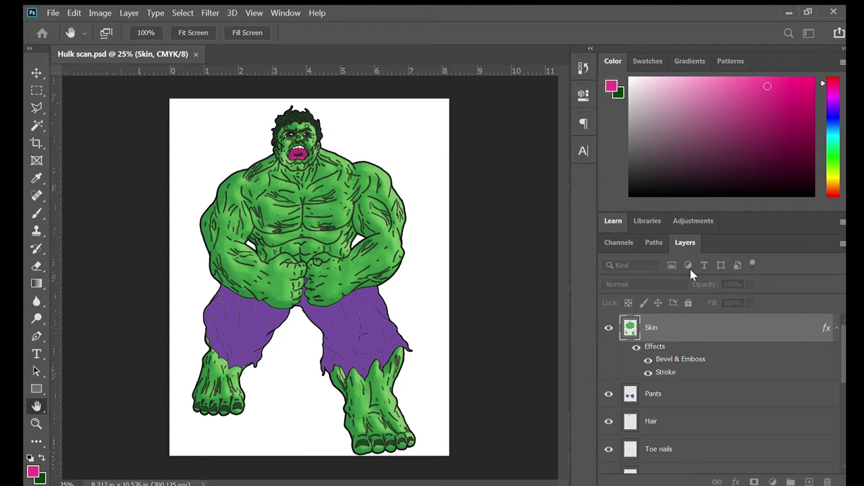
pyautogui.press('i')
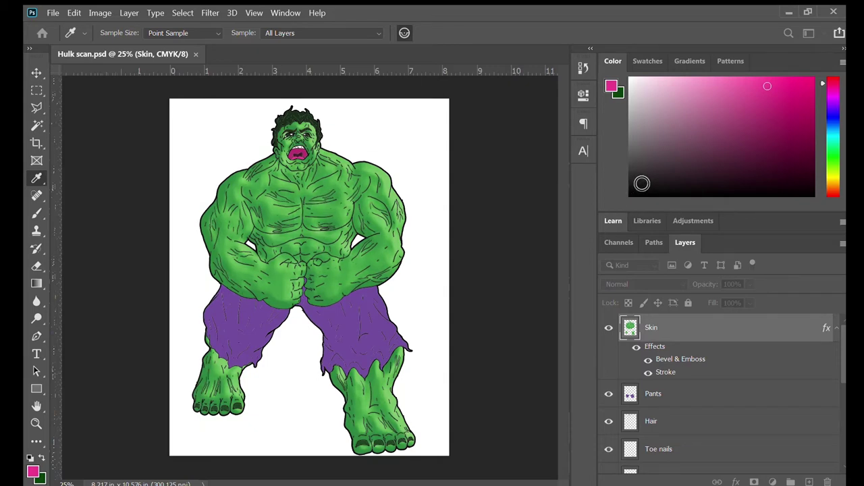
pyautogui.press('h')
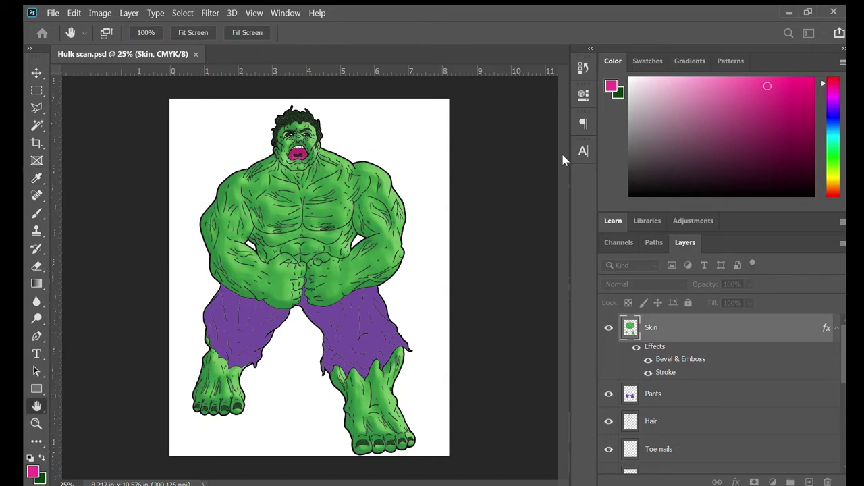
# - Set the Skin layer's stroke colour to a green matching the skin and apply the layer style
pyautogui.keyDown('ctrl'); pyautogui.click(435, 203); pyautogui.keyUp('ctrl')
pyautogui.keyDown('ctrl'); pyautogui.click(434, 203); pyautogui.keyUp('ctrl')
pyautogui.keyDown('ctrl'); pyautogui.click(435, 203); pyautogui.keyUp('ctrl')
pyautogui.moveTo(376, 188); pyautogui.dragTo(410, 350)
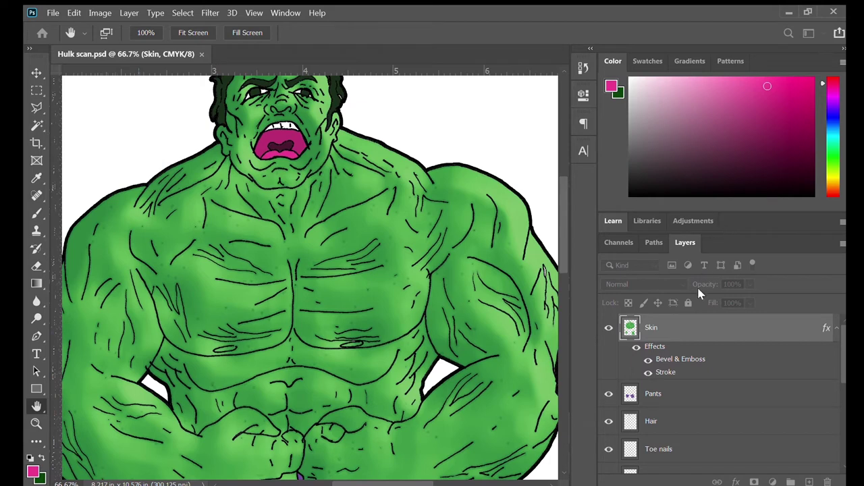
pyautogui.press('i')
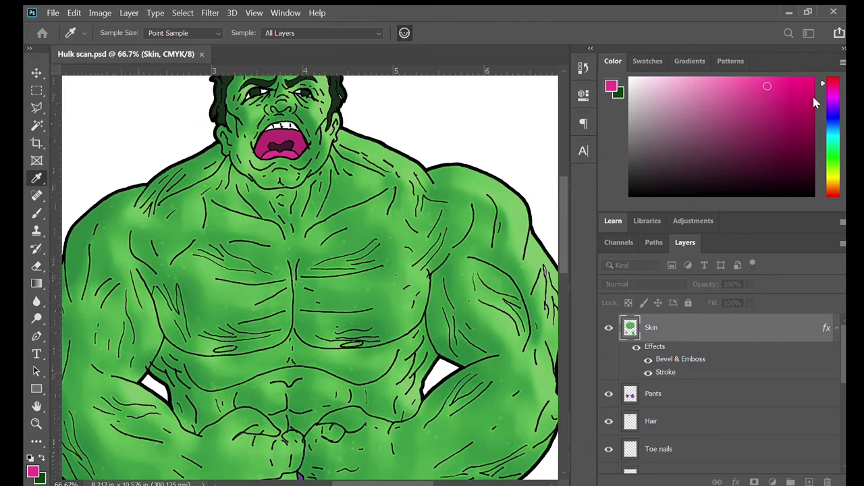
pyautogui.press('h')
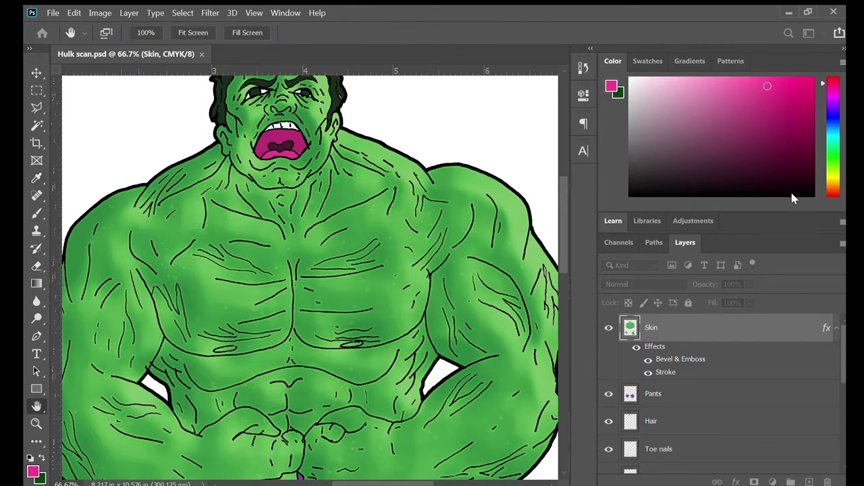
pyautogui.press('w')
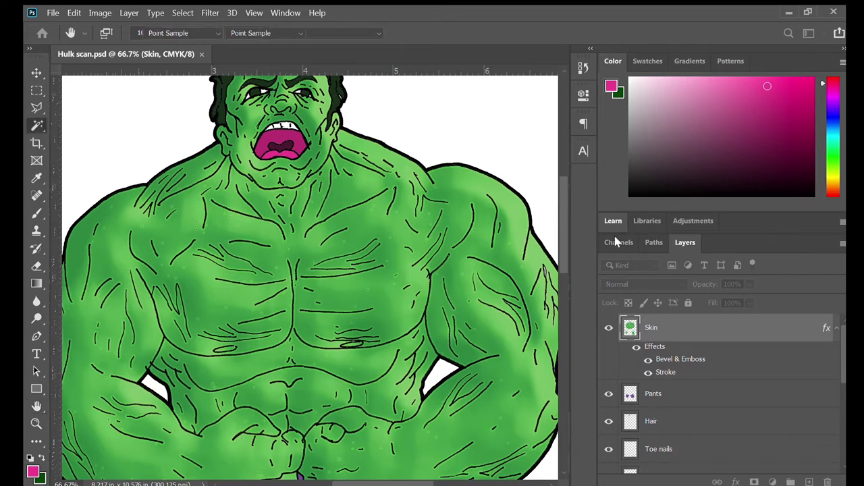
# - Collapse the Skin layer's effects list and save the document
pyautogui.hotkey('ctrl', '-')
pyautogui.hotkey('ctrl', '-')
pyautogui.hotkey('ctrl', '-')
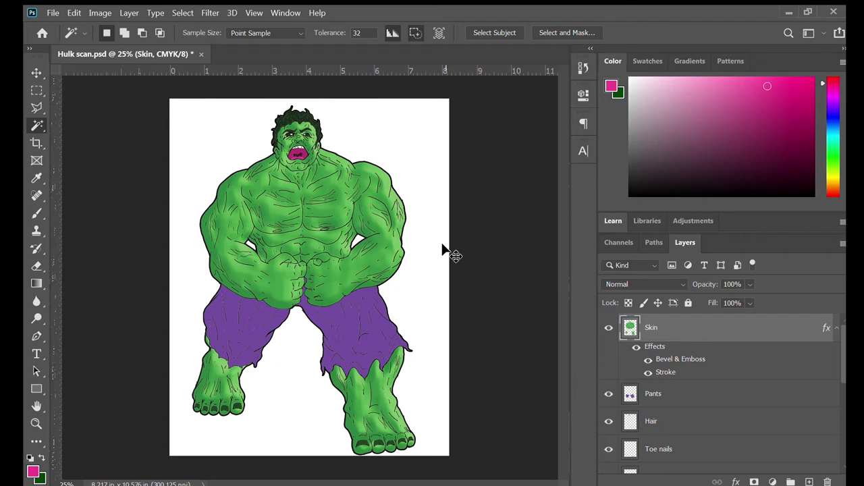
pyautogui.hotkey('ctrl', 's')
pyautogui.click(838, 328)
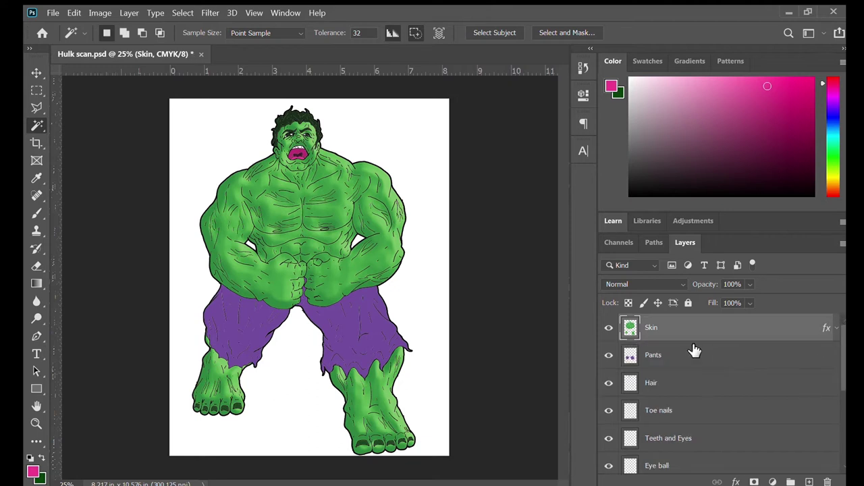
pyautogui.hotkey('ctrl', 's')
# - Copy the Skin layer's Bevel & Emboss and Stroke effects onto the Pants layer
pyautogui.click(719, 361)
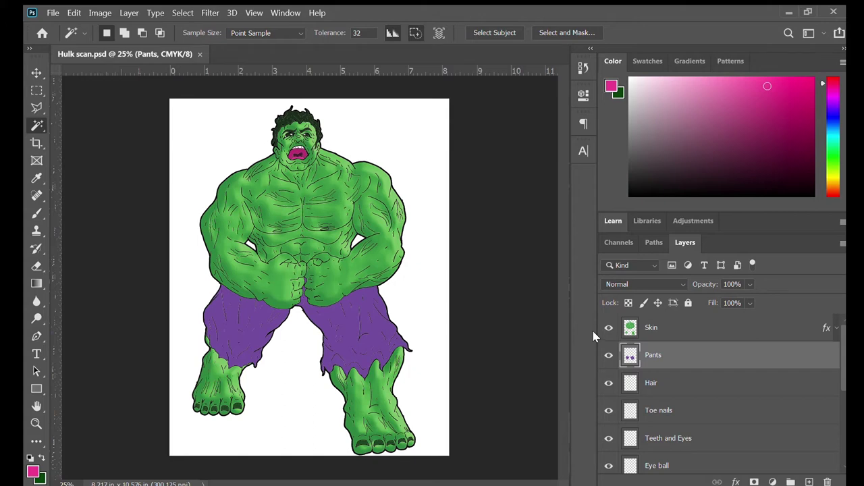
pyautogui.moveTo(594, 336); pyautogui.dragTo(610, 351)
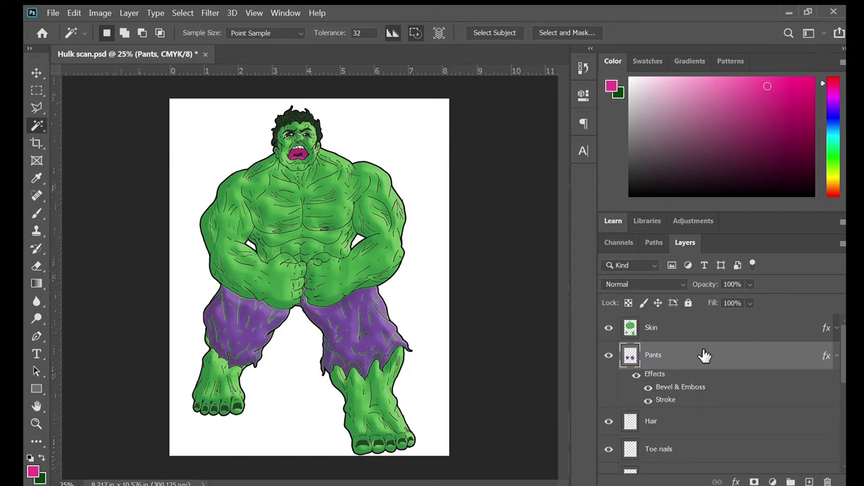
# - Change the Pants layer's Bevel & Emboss highlight and shadow colours to purple tones
pyautogui.click(37, 422)
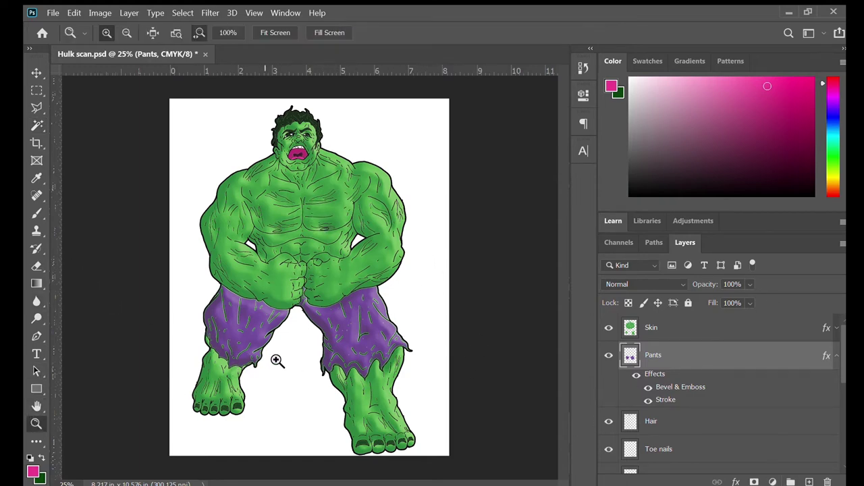
pyautogui.click(294, 348)
pyautogui.click(295, 347)
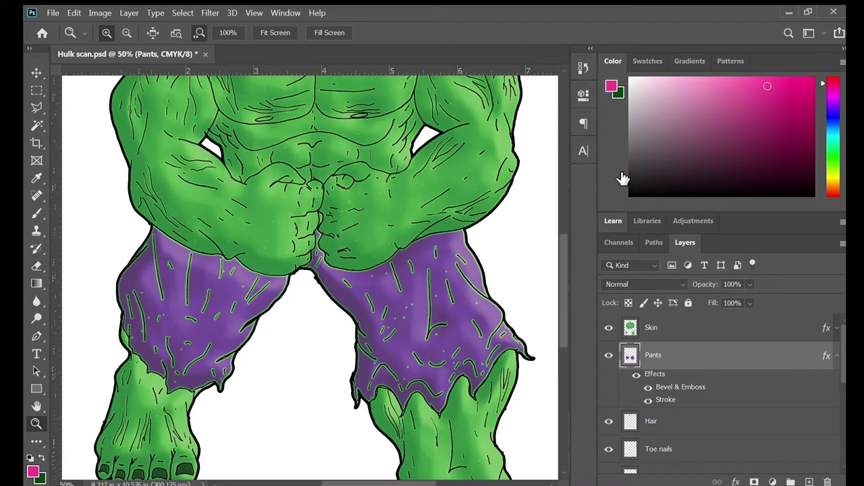
pyautogui.press('h')
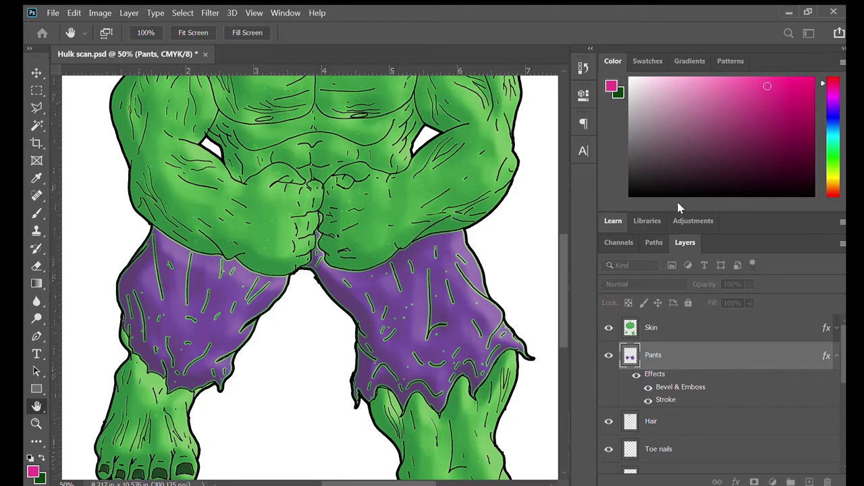
pyautogui.press('i')
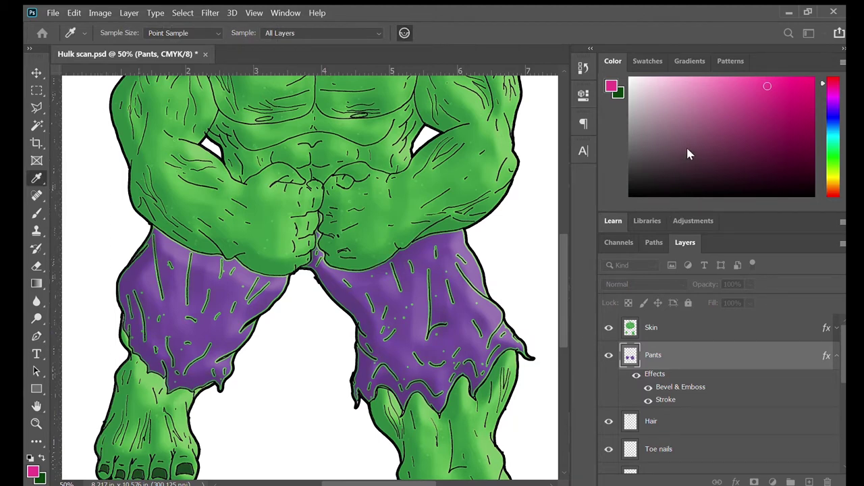
pyautogui.press('h')
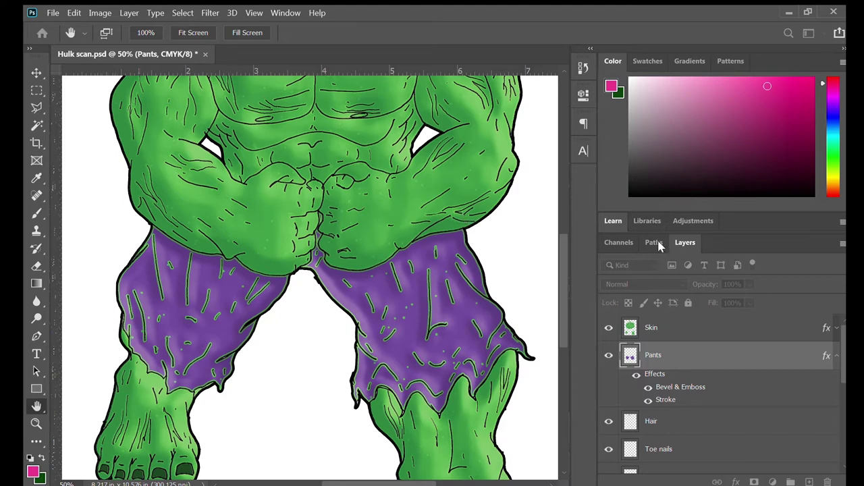
# - Set the Pants layer's stroke colour to a purple matching the pants and apply the layer style
pyautogui.press('i')
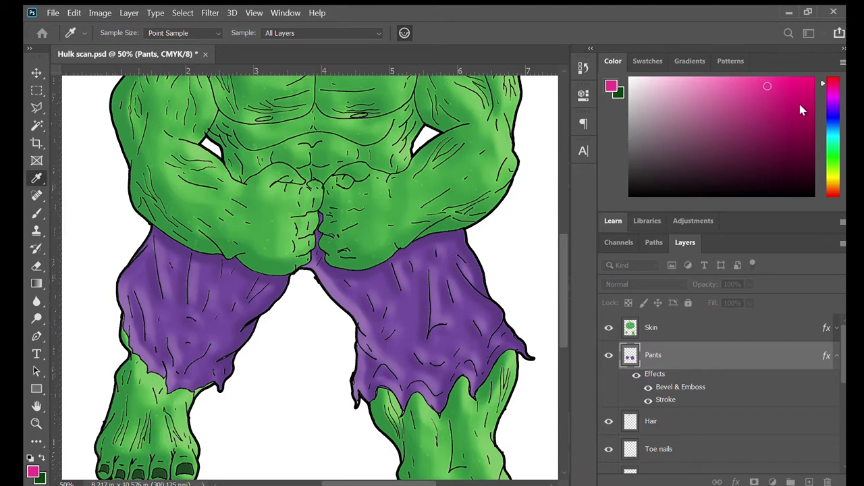
pyautogui.press('h')
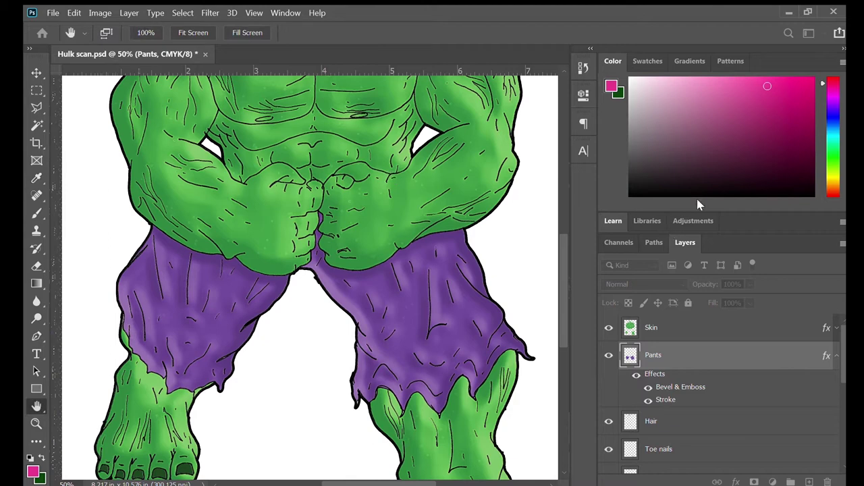
pyautogui.press('z')
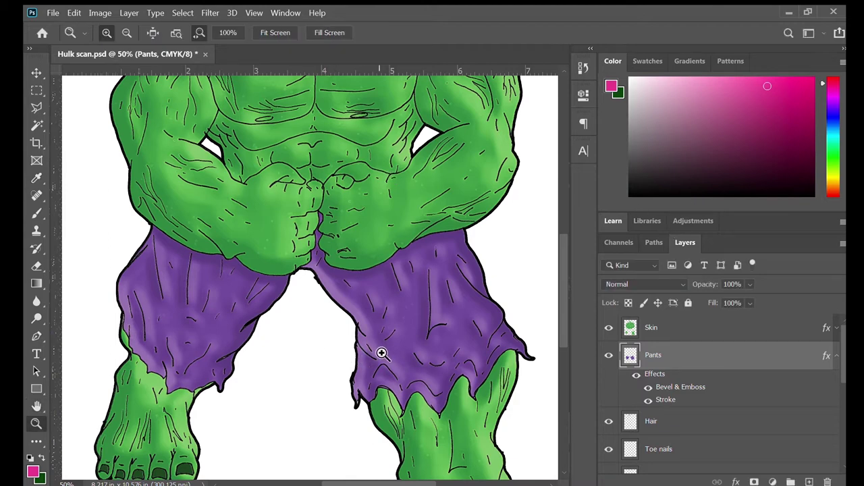
pyautogui.hotkey('ctrl', '-')
pyautogui.hotkey('ctrl', '-')
pyautogui.hotkey('ctrl', '-')
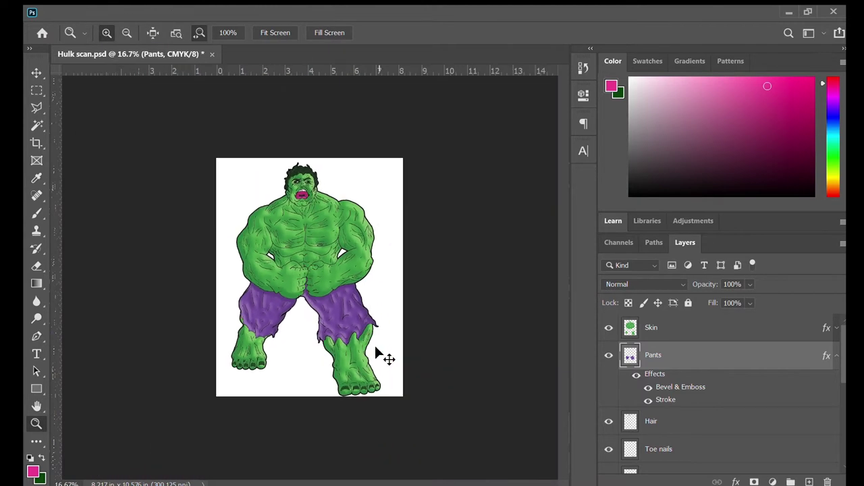
# - Save the document and look over the shaded pants and skin across the whole figure
pyautogui.hotkey('ctrl', '+')
pyautogui.hotkey('ctrl', '+')
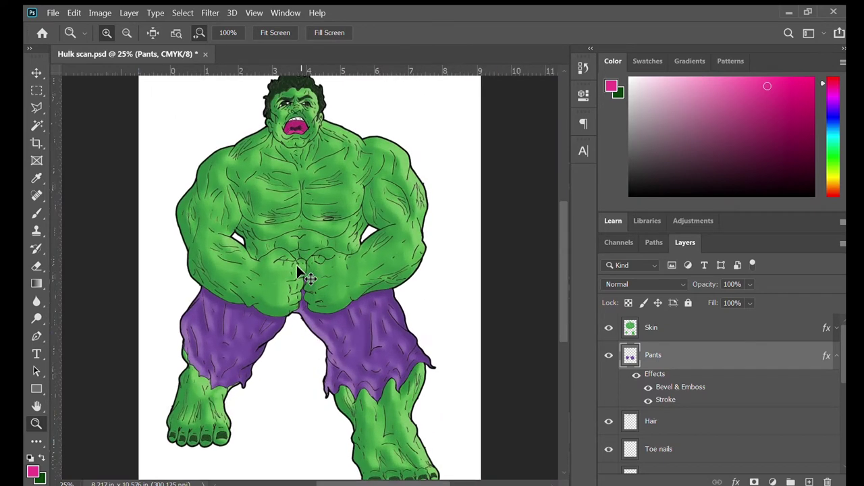
pyautogui.hotkey('ctrl', 's')
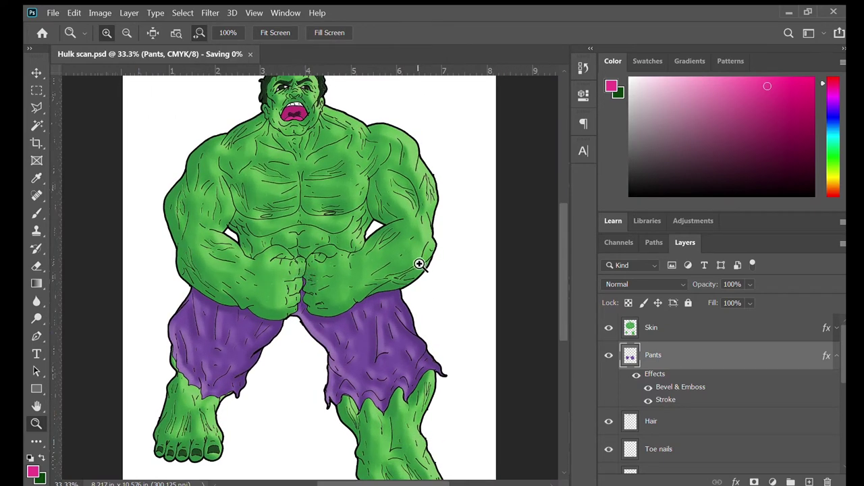
pyautogui.scroll(2, 415, 267)
pyautogui.scroll(1, 415, 267)
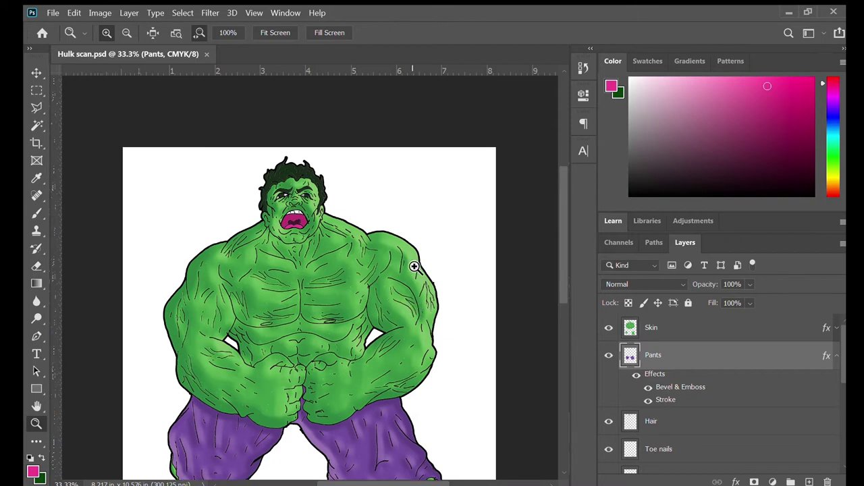
pyautogui.scroll(-4, 415, 267)
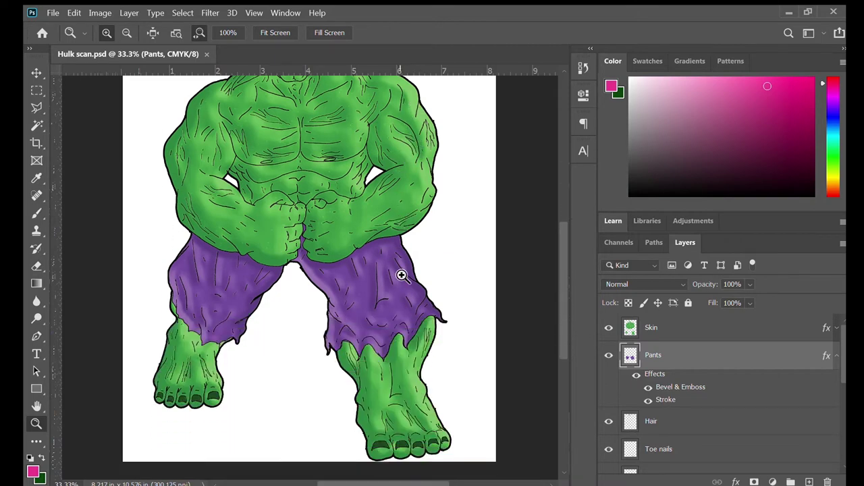
# - Collapse the Pants layer's effects list and add Bevel & Emboss to the Toe nails layer, adjusting its shading colours
pyautogui.click(209, 401)
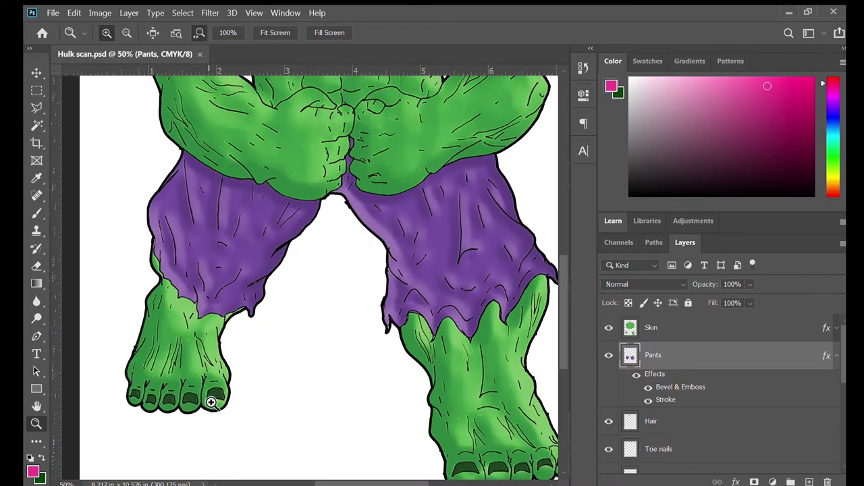
pyautogui.click(209, 401)
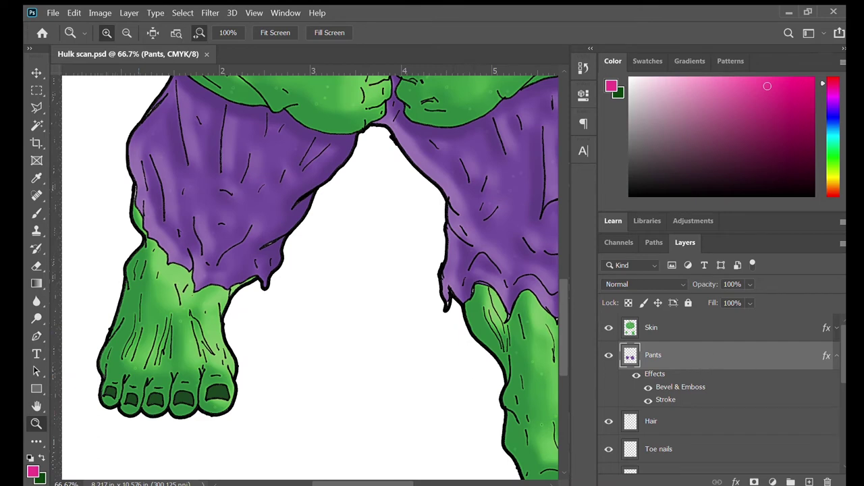
pyautogui.click(836, 356)
pyautogui.click(724, 410)
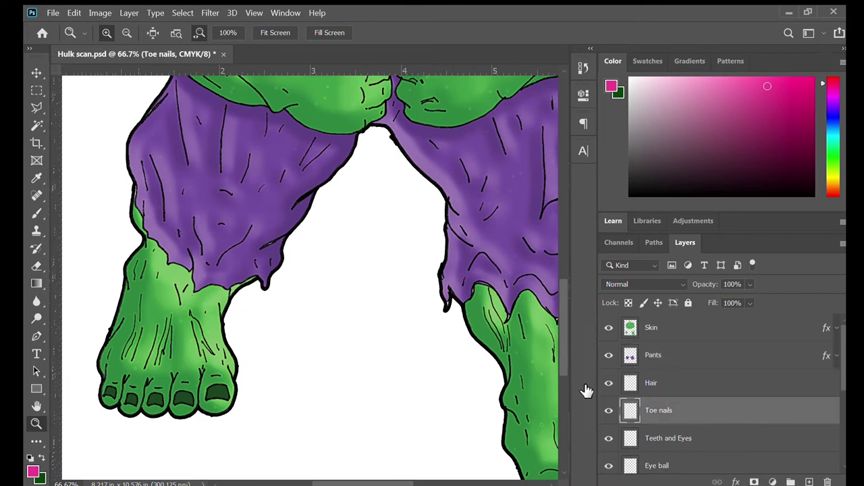
pyautogui.press('h')
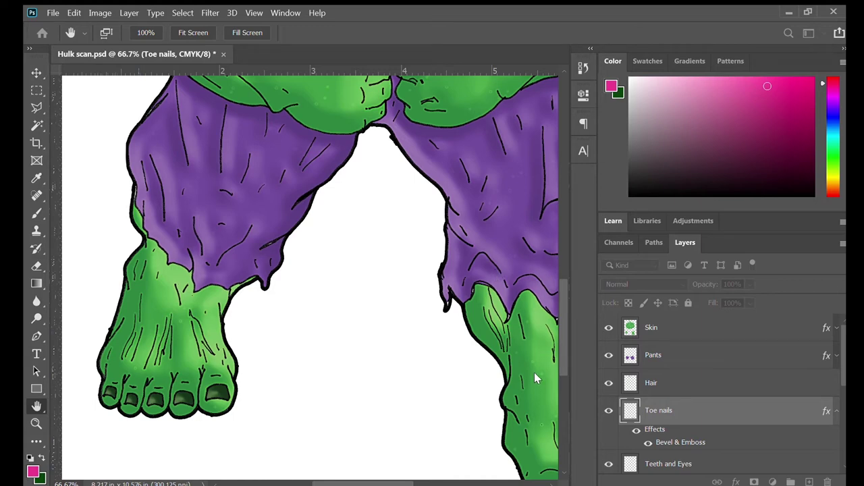
pyautogui.press('i')
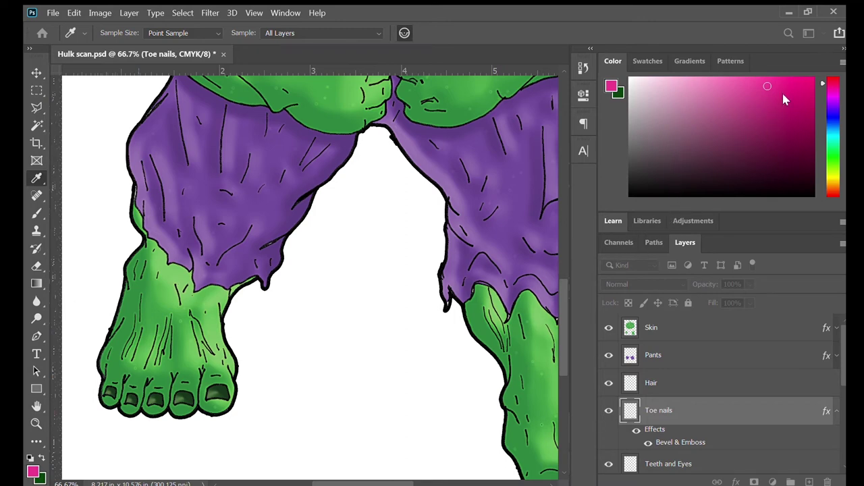
# - Add a dark green Stroke to the Toe nails layer and apply the layer style
pyautogui.press('h')
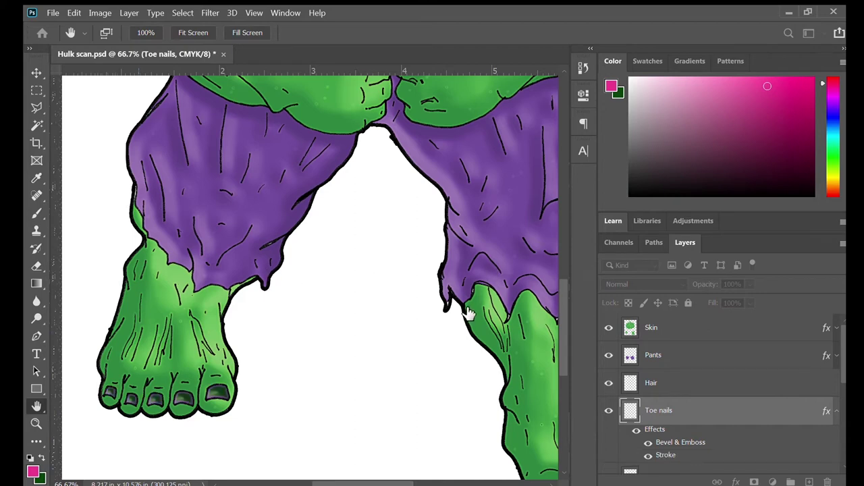
pyautogui.press('i')
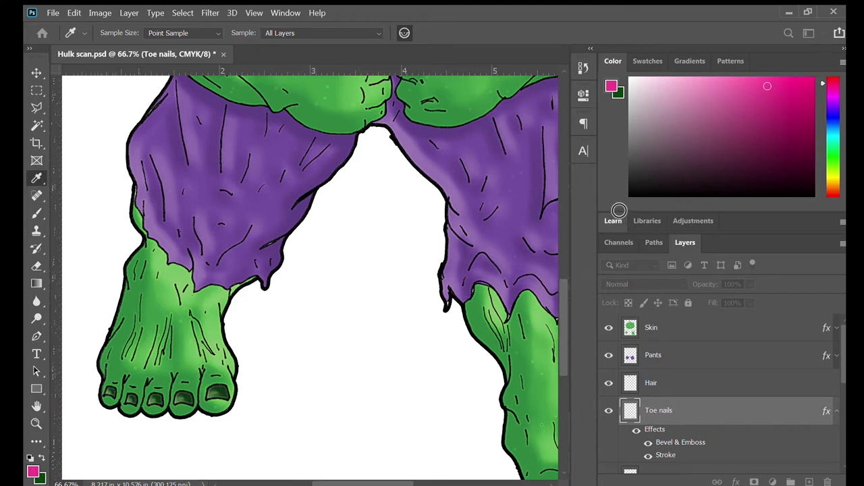
pyautogui.press('h')
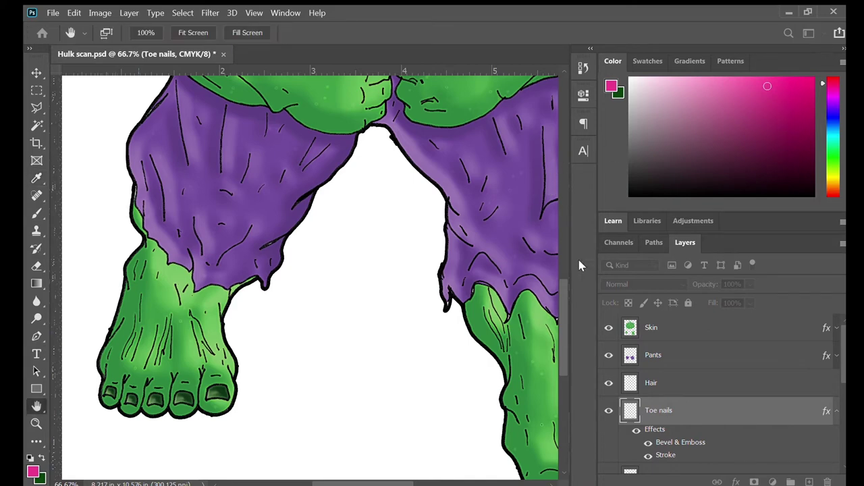
pyautogui.press('z')
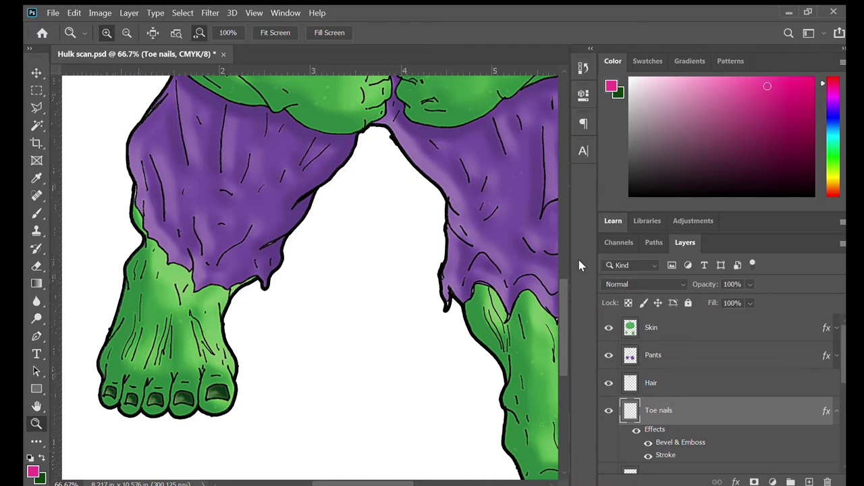
# - Check the toe nail shading on the full figure and save the document
pyautogui.hotkey('ctrl', '-')
pyautogui.hotkey('ctrl', '-')
pyautogui.hotkey('ctrl', '-')
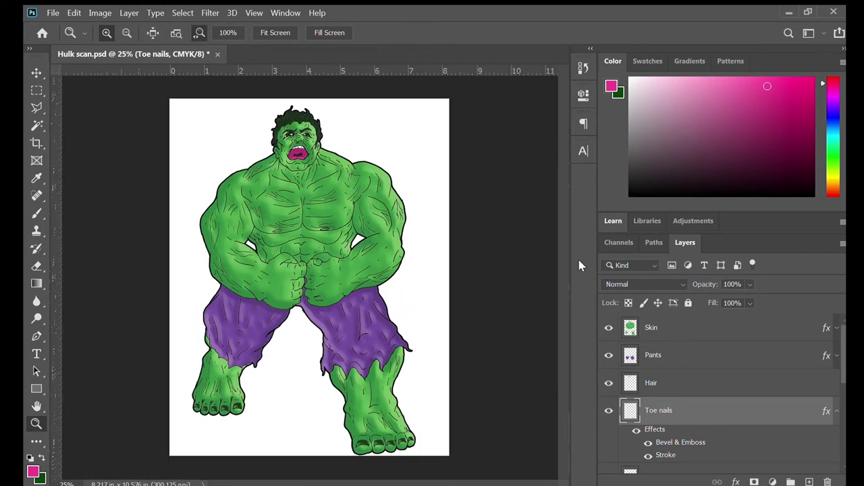
pyautogui.hotkey('ctrl', 's')
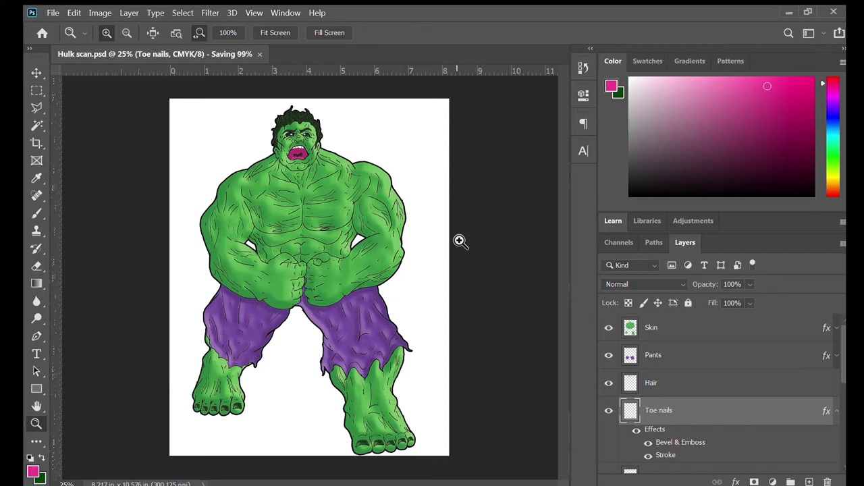
# - Collapse the Toe nails layer's effects list and add Bevel & Emboss to the Hair layer, adjusting its shading colours
pyautogui.click(299, 153)
pyautogui.click(299, 152)
pyautogui.click(298, 153)
pyautogui.click(299, 156)
pyautogui.click(416, 197)
pyautogui.scroll(3, 420, 204)
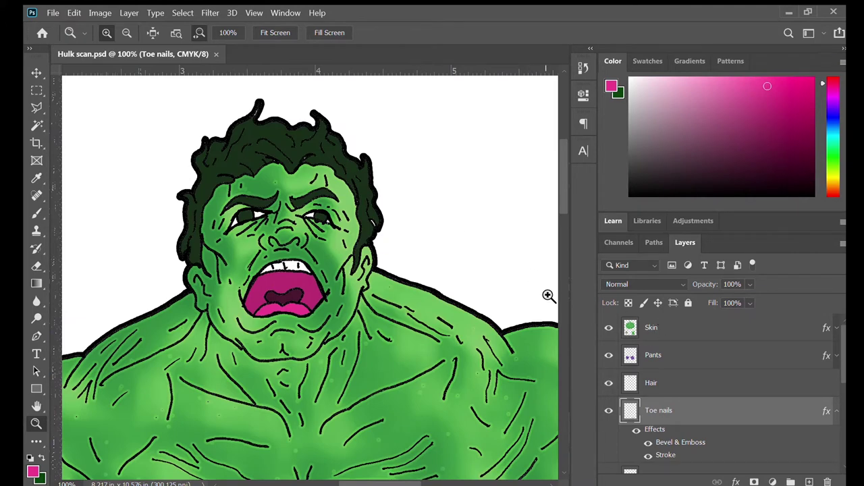
pyautogui.click(837, 410)
pyautogui.click(700, 389)
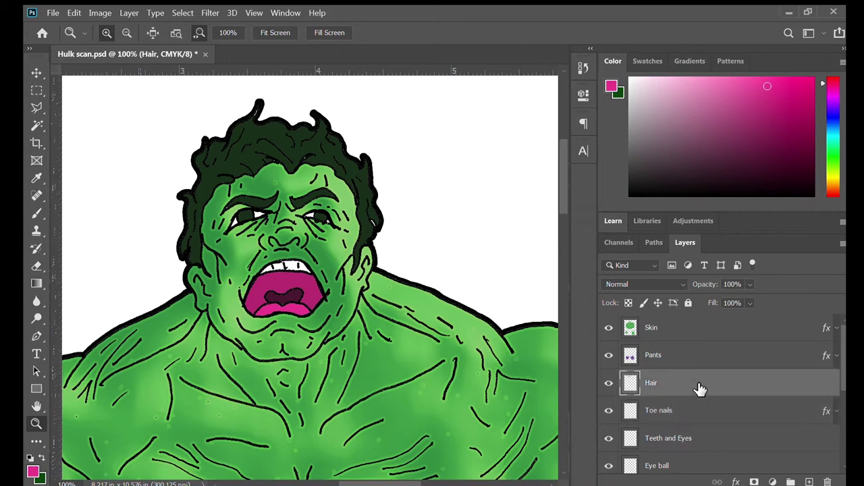
pyautogui.press('h')
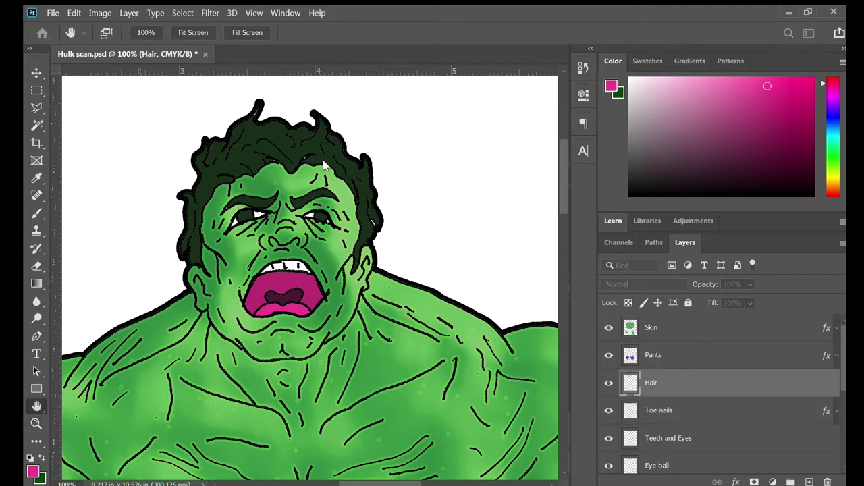
pyautogui.hotkey('ctrl', 'shift', 'z')
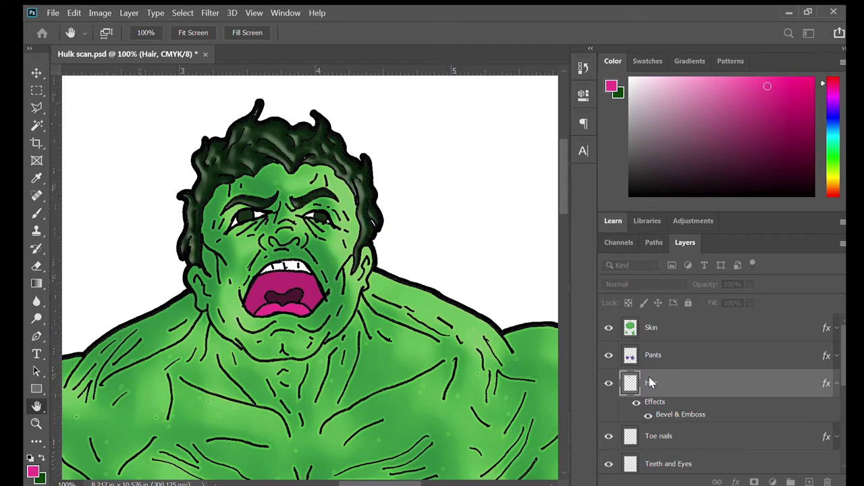
pyautogui.press('i')
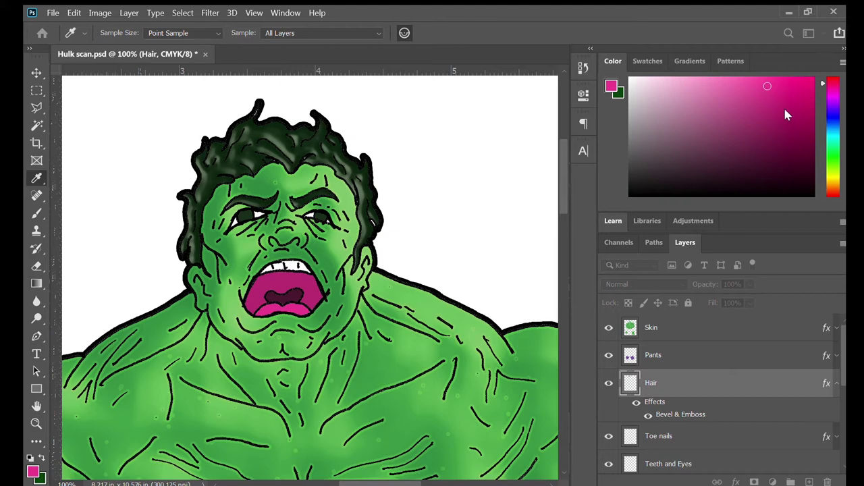
pyautogui.press('h')
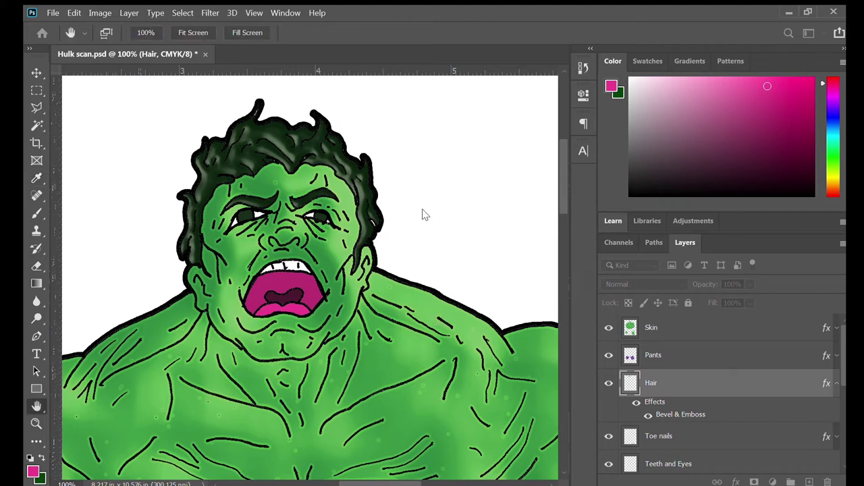
# - Add a dark green Stroke matching the hair to the Hair layer and apply the layer style
pyautogui.hotkey('ctrl', 'z')
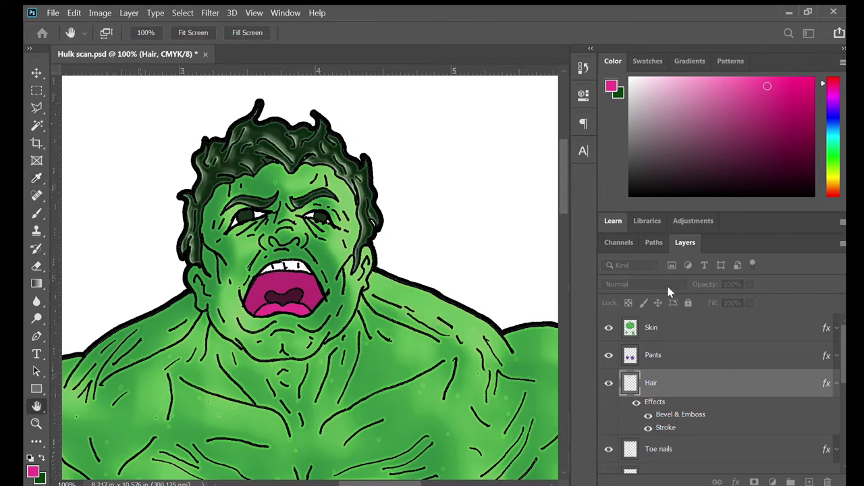
pyautogui.press('i')
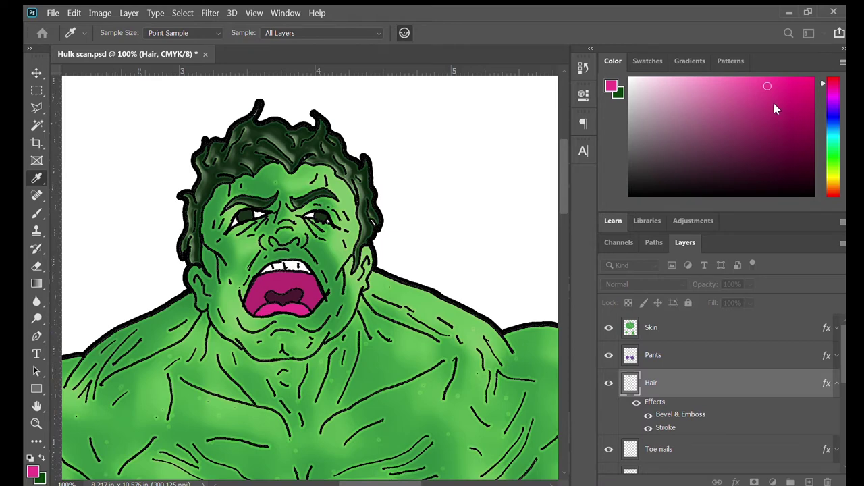
pyautogui.press('h')
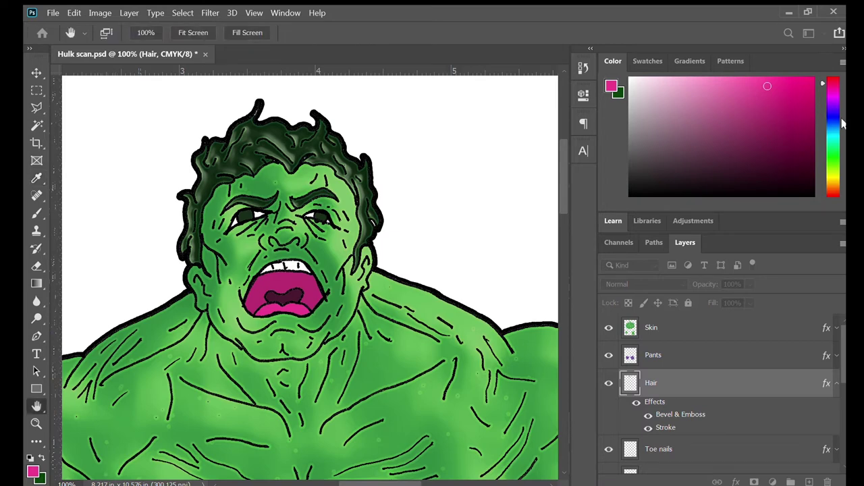
pyautogui.press('z')
# - Review the shaded hair against the rest of the figure and save the document
pyautogui.hotkey('ctrl', '-')
pyautogui.hotkey('ctrl', '-')
pyautogui.hotkey('ctrl', '-')
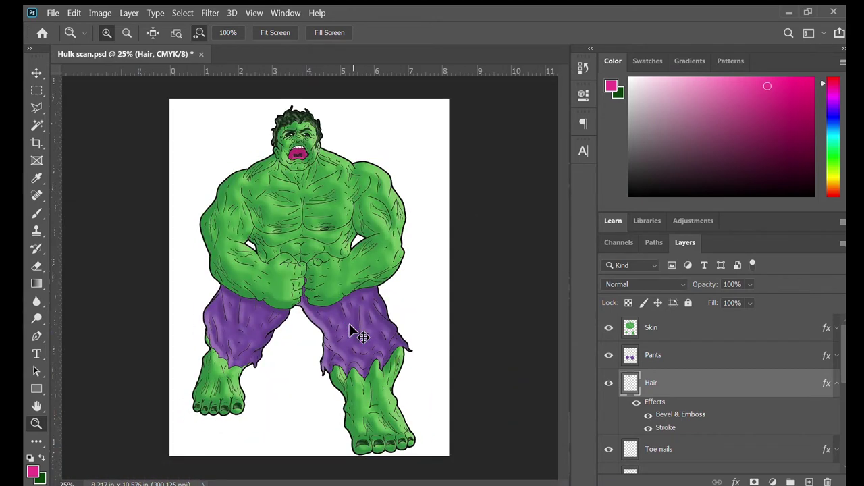
pyautogui.hotkey('ctrl', '+')
pyautogui.hotkey('ctrl', '+')
pyautogui.hotkey('ctrl', '+')
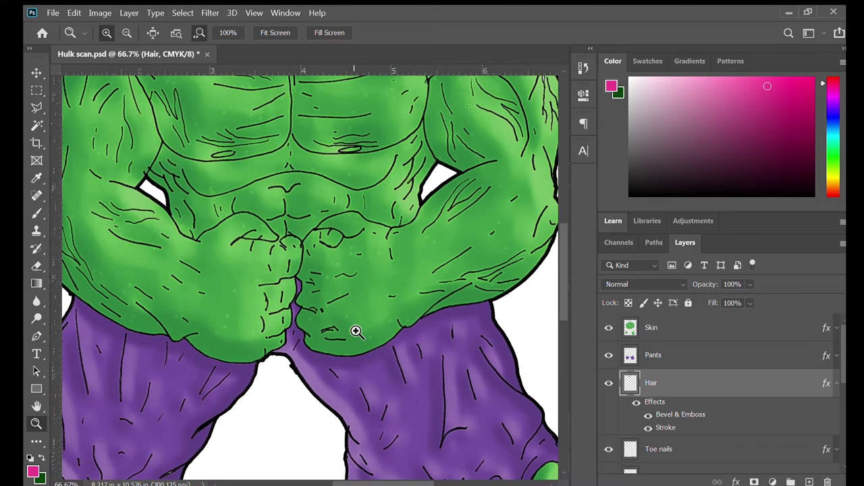
pyautogui.scroll(5, 381, 235)
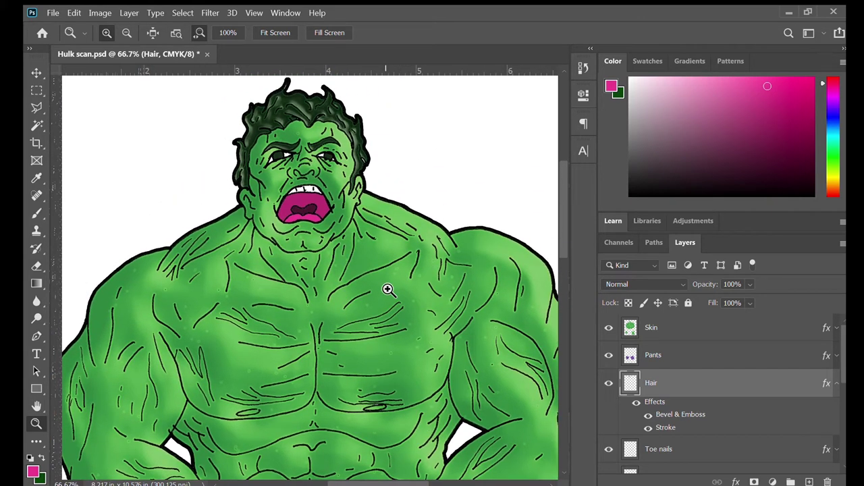
pyautogui.hotkey('ctrl', 's')
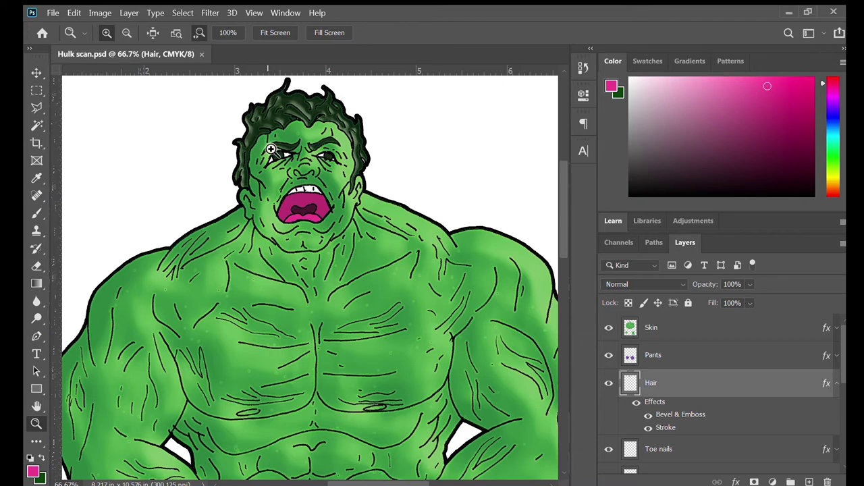
# - Collapse the Hair layer's effects list and add Bevel & Emboss to the Teeth and Eyes layer
pyautogui.click(356, 209)
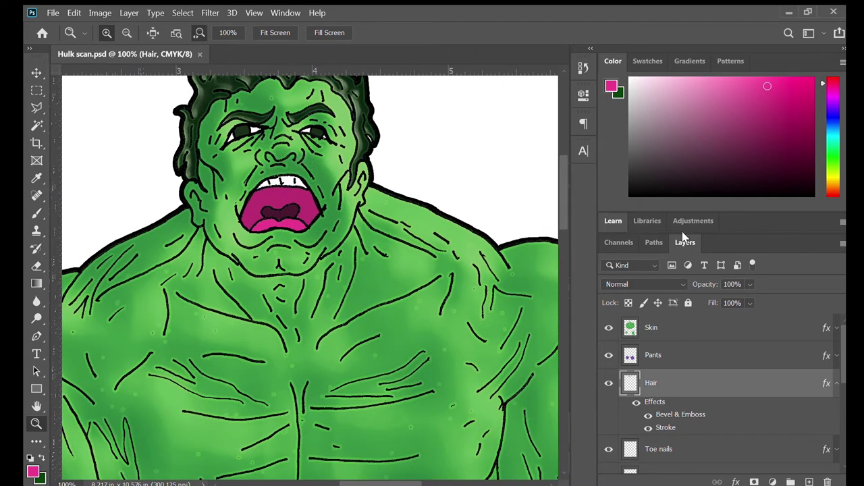
pyautogui.click(837, 383)
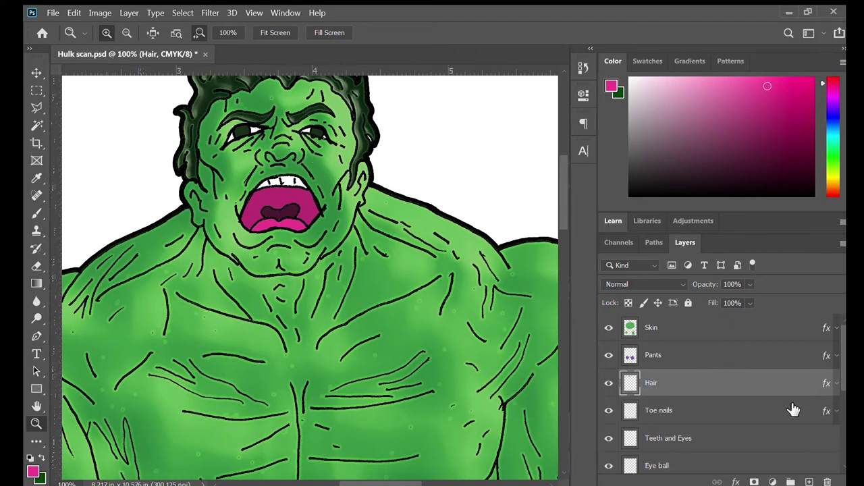
pyautogui.scroll(-4, 748, 421)
pyautogui.scroll(1, 733, 367)
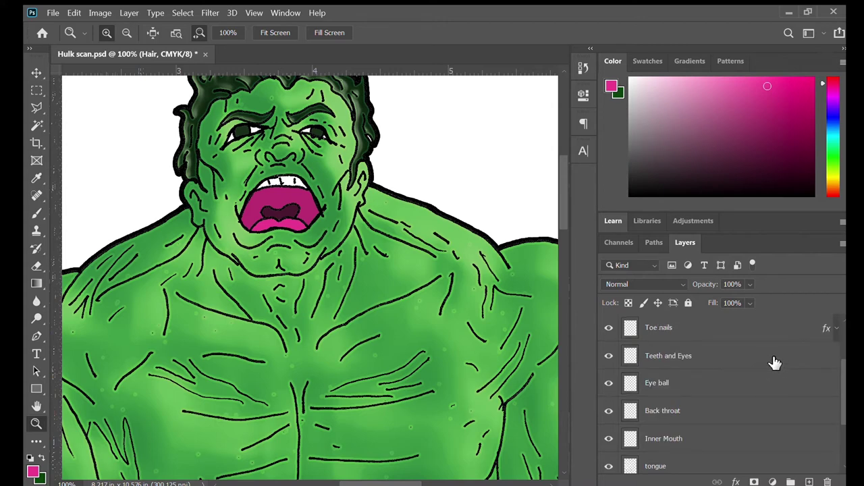
pyautogui.click(774, 363)
pyautogui.press('space')
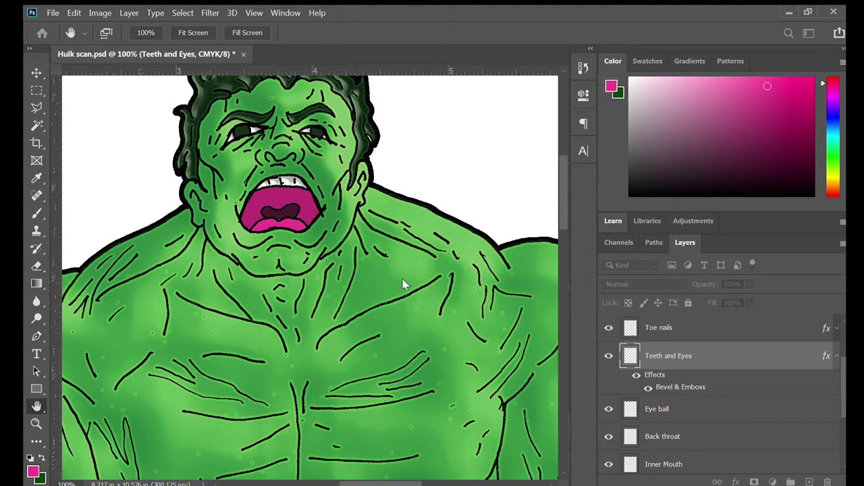
# - Add a Stroke to the Teeth and Eyes layer, adjusting its colour, and collapse the layer's effects list
pyautogui.hotkey('ctrl', 'shift', 'z')
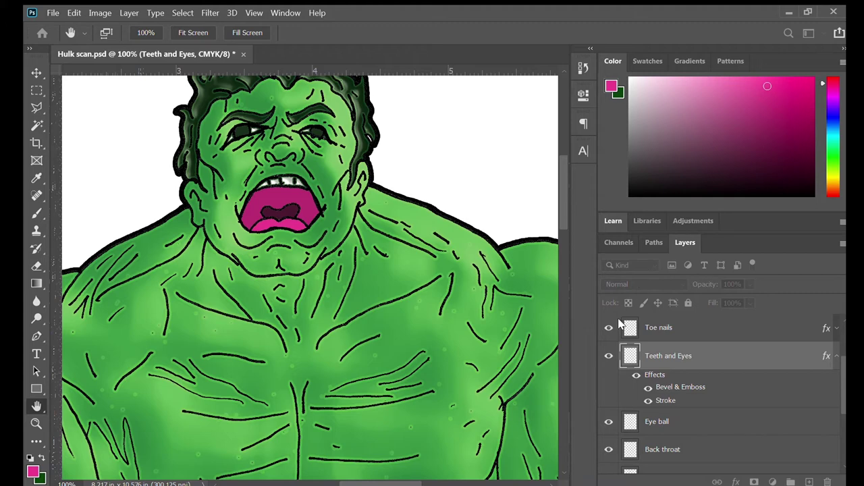
pyautogui.press('i')
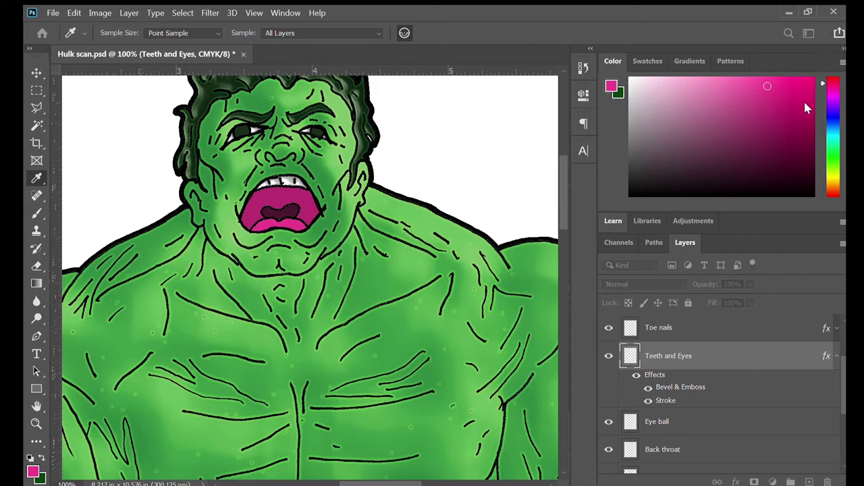
pyautogui.press('h')
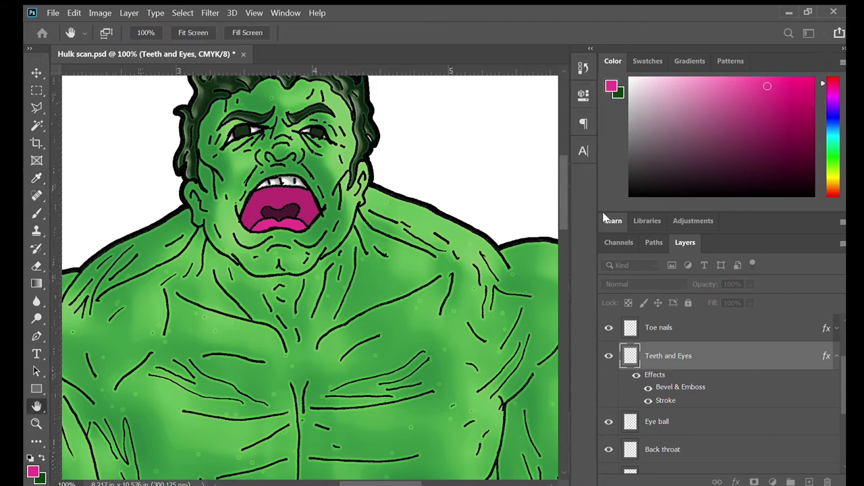
pyautogui.press('z')
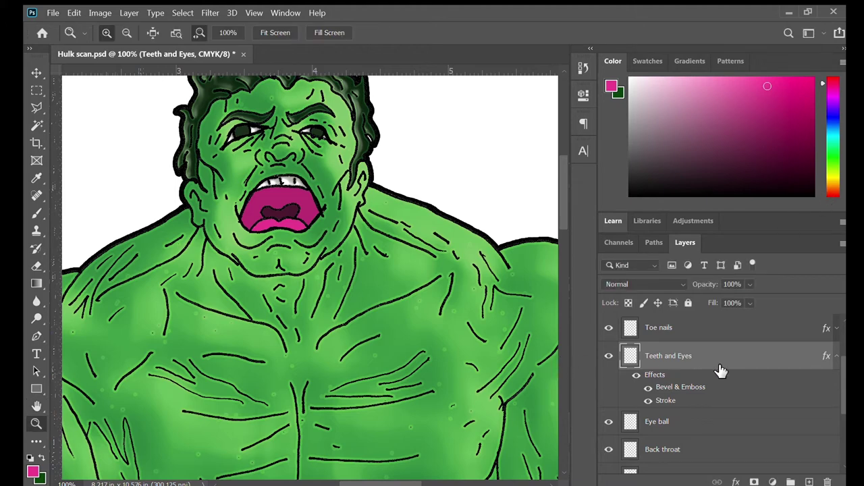
pyautogui.click(838, 356)
# - Add Bevel & Emboss and Stroke to the Eye ball layer, adjusting their colours, and save the document
pyautogui.click(743, 382)
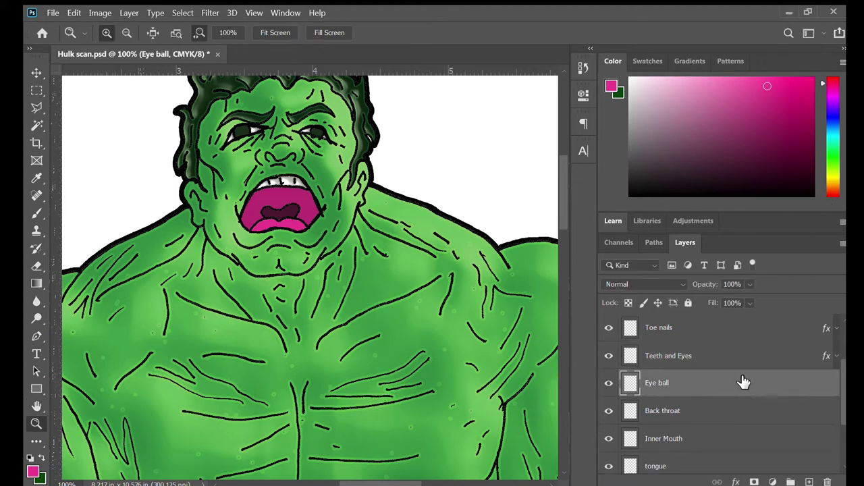
pyautogui.press('h')
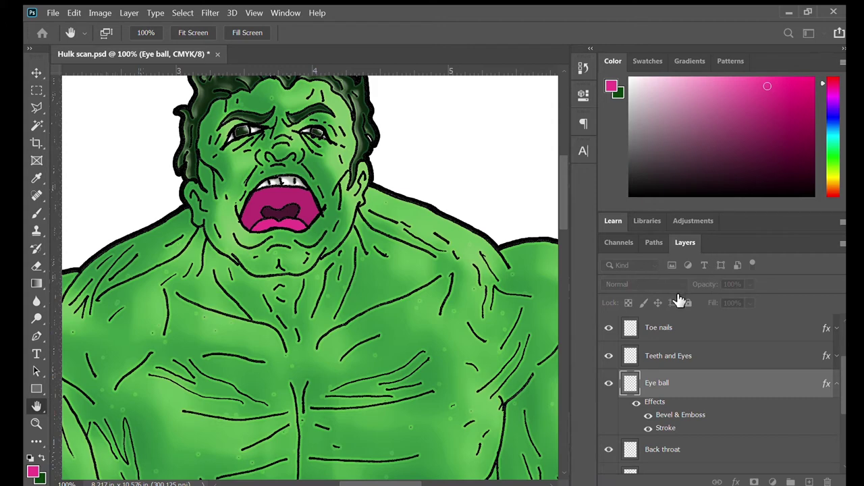
pyautogui.press('i')
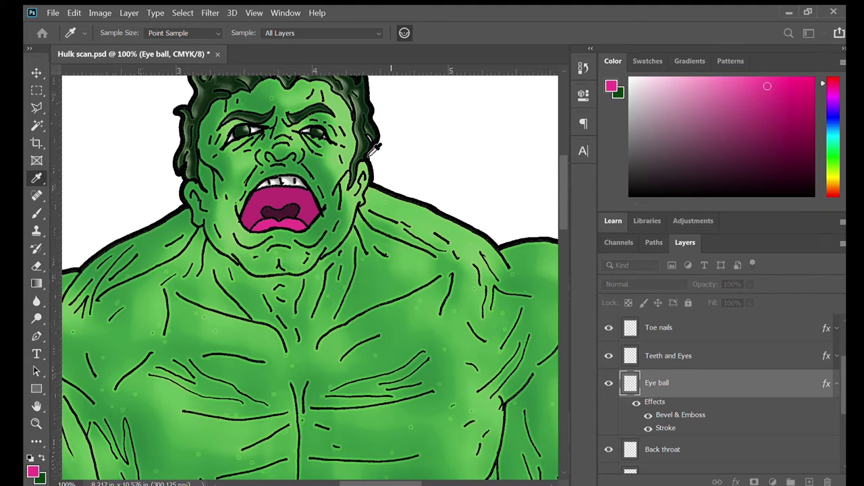
pyautogui.press('h')
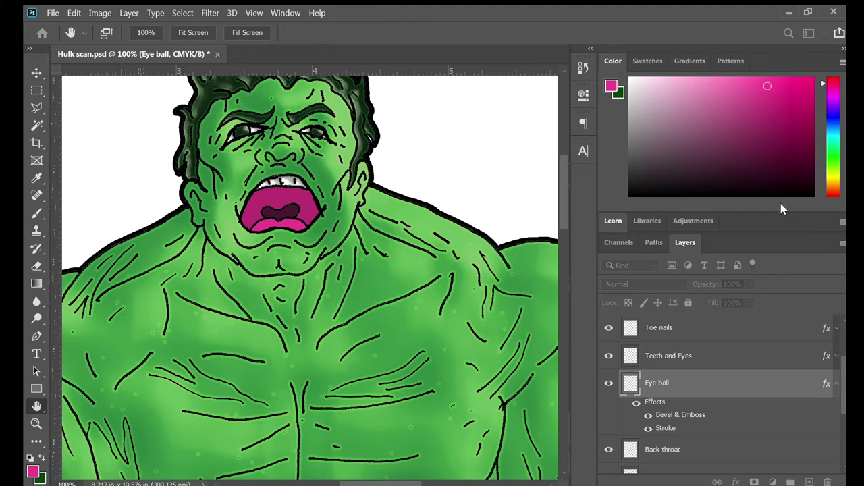
pyautogui.press('z')
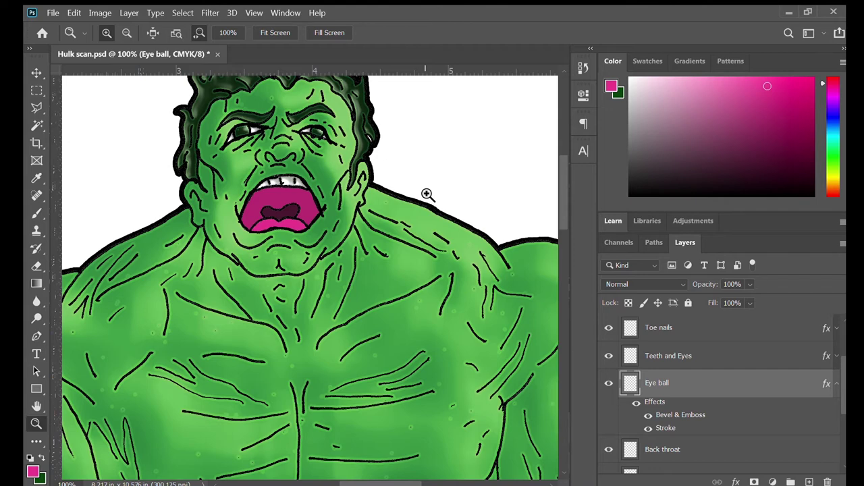
pyautogui.hotkey('ctrl', 's')
# - Collapse the Eye ball layer's effects list and add Bevel & Emboss to the tongue layer, adjusting its shading colours
pyautogui.click(838, 382)
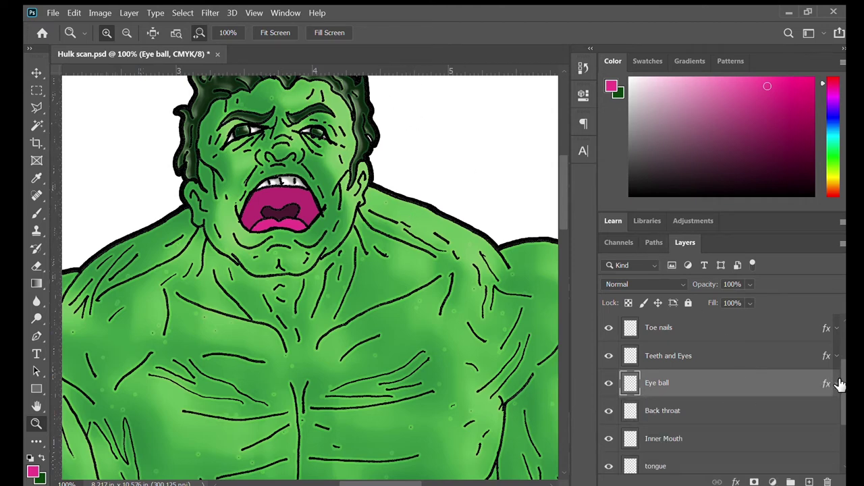
pyautogui.scroll(-2, 765, 427)
pyautogui.scroll(-1, 765, 426)
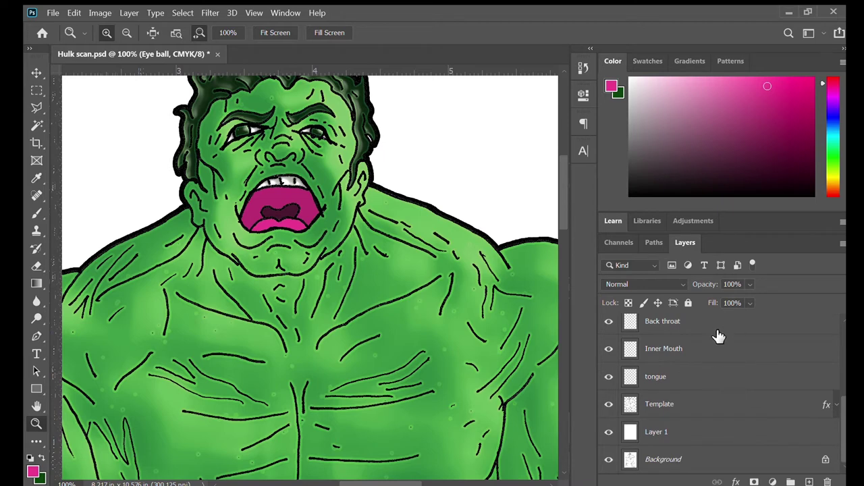
pyautogui.click(717, 382)
pyautogui.press('h')
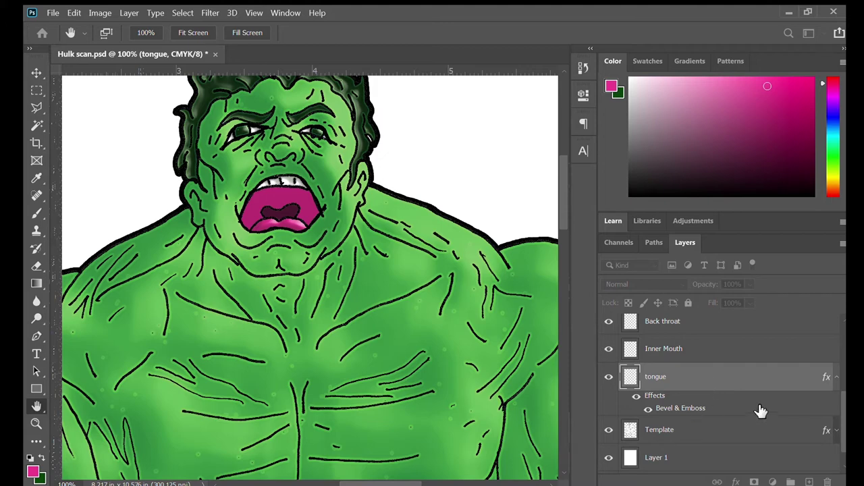
pyautogui.press('i')
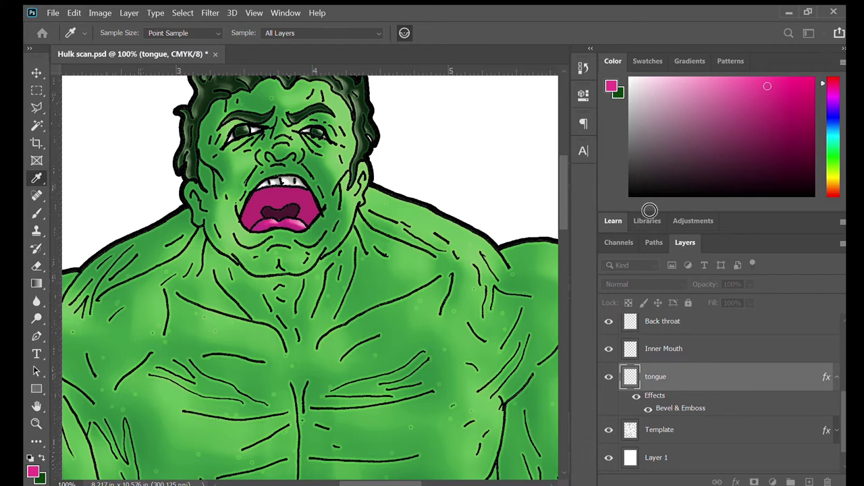
pyautogui.press('h')
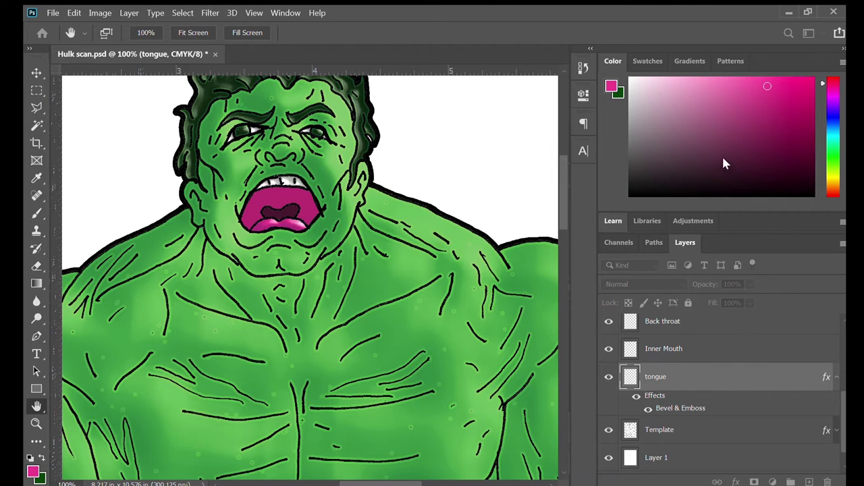
# - Add a Stroke to the tongue layer, adjusting its colour, save the document and collapse the layer's effects list
pyautogui.hotkey('ctrl', 'shift', 'z')
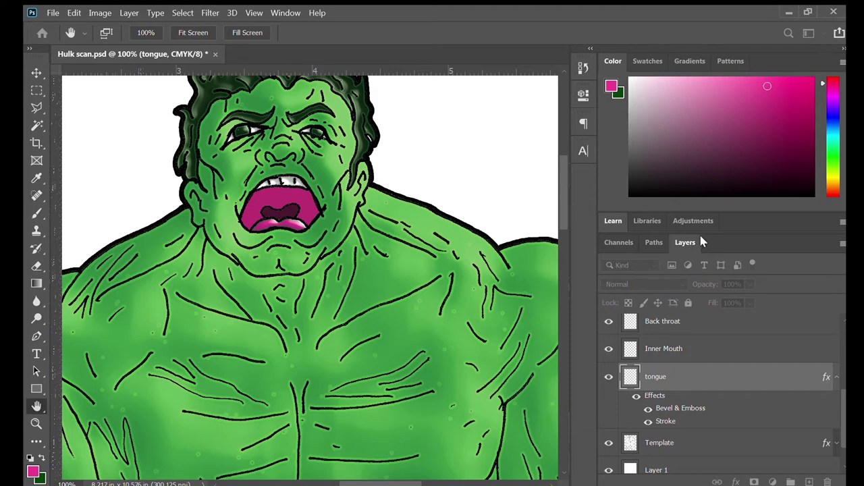
pyautogui.press('i')
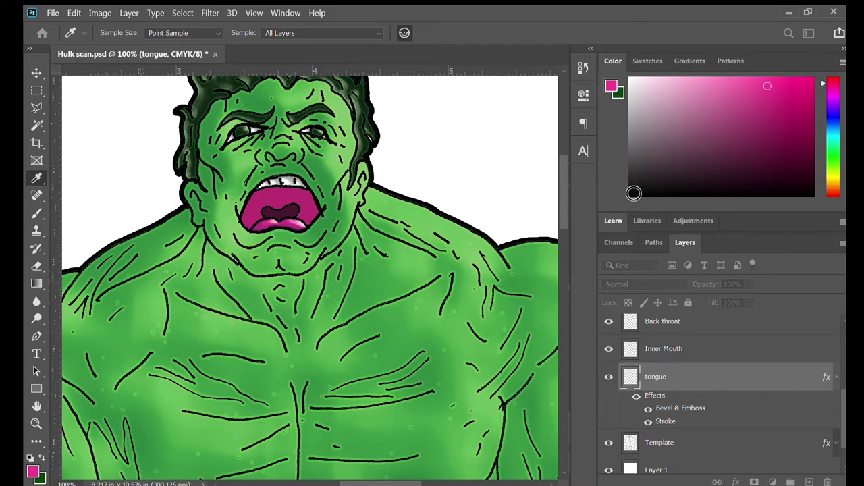
pyautogui.press('h')
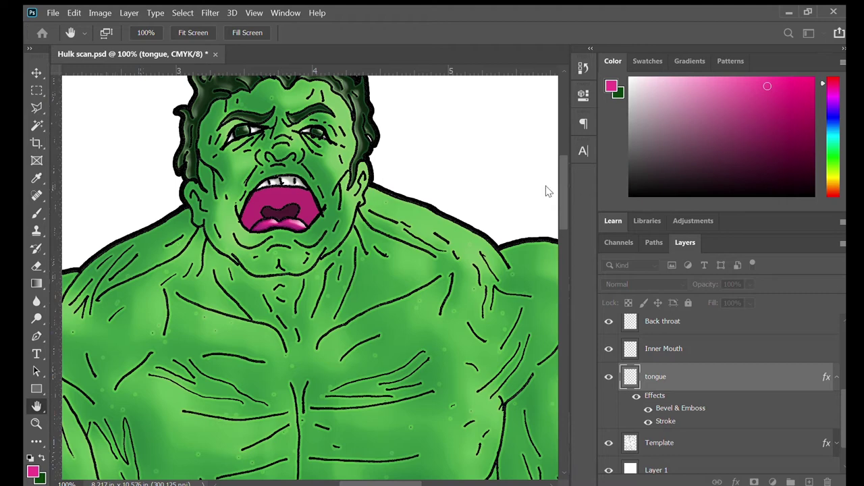
pyautogui.press('z')
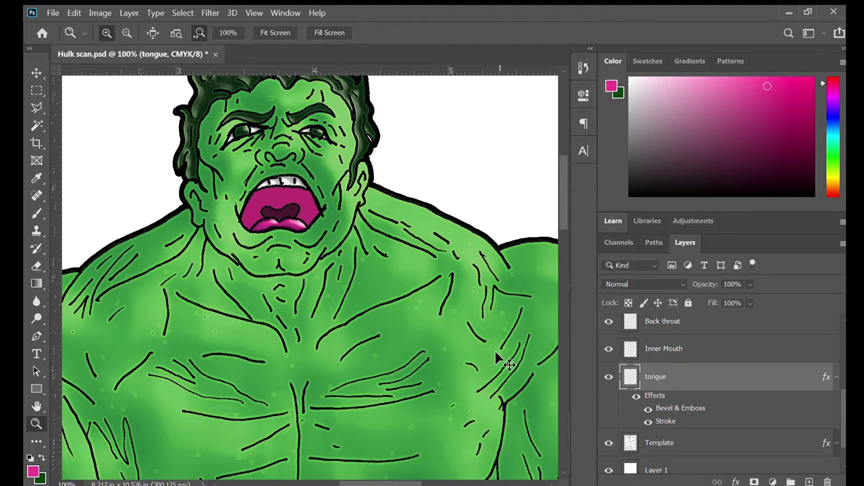
pyautogui.hotkey('ctrl', 's')
pyautogui.click(837, 378)
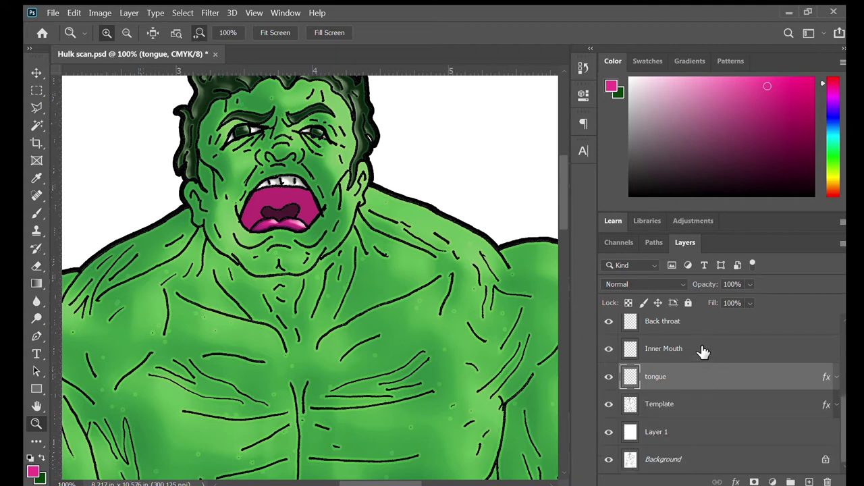
# - Add Bevel & Emboss and Stroke to the Inner Mouth layer, adjusting their colours, and save the document
pyautogui.click(762, 351)
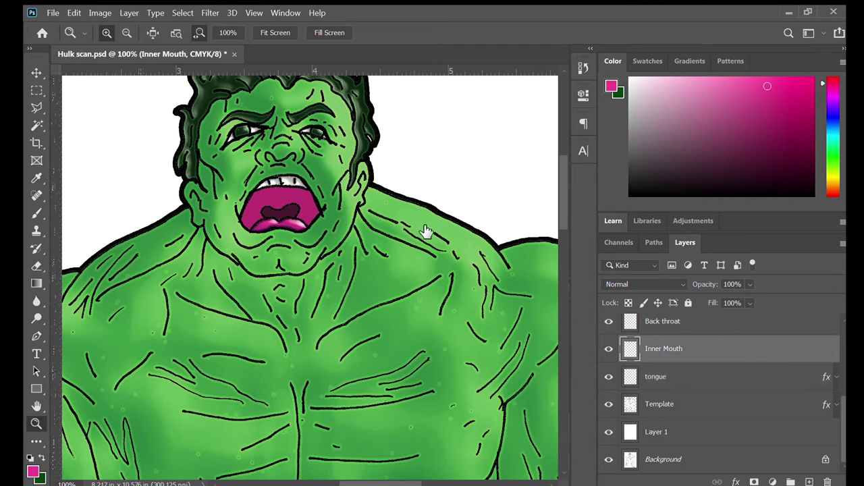
pyautogui.press('h')
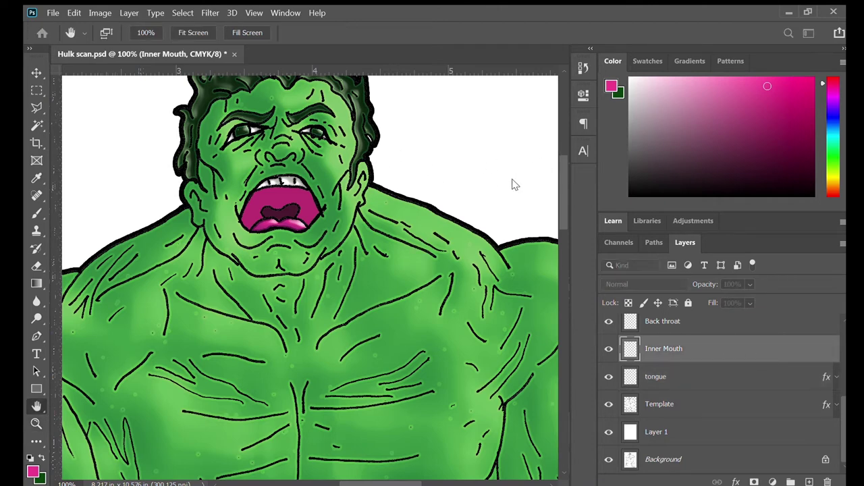
pyautogui.hotkey('ctrl', 'shift', 'z')
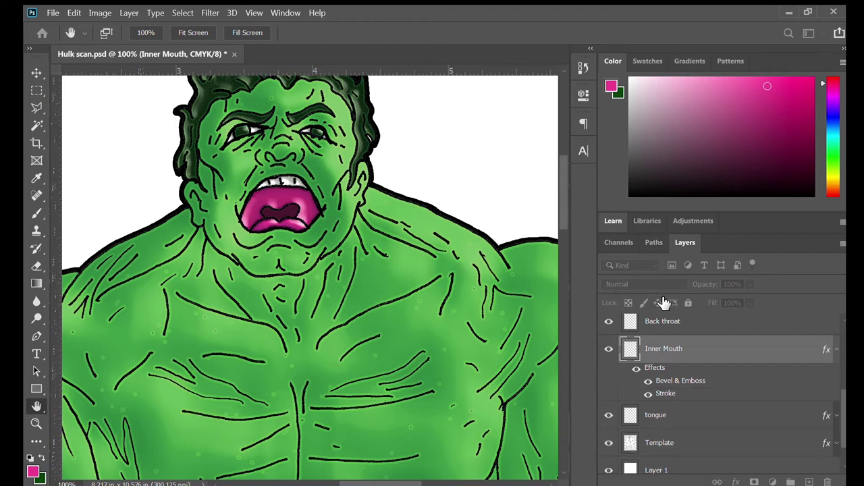
pyautogui.press('i')
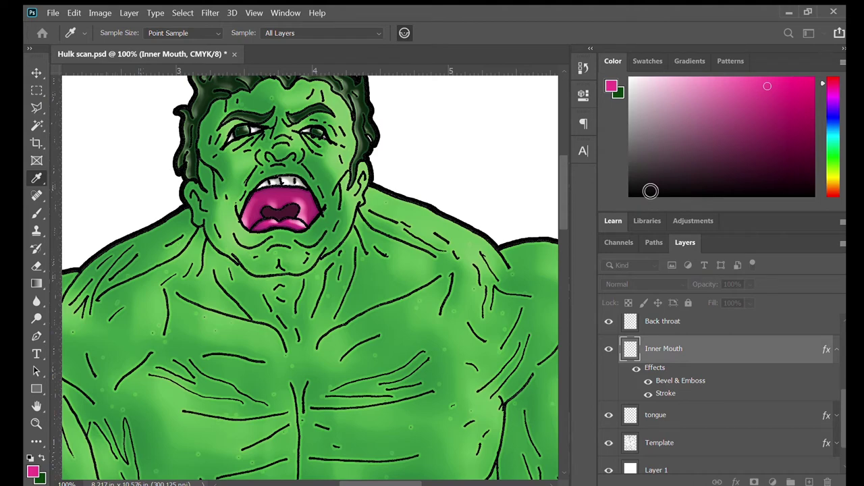
pyautogui.press('h')
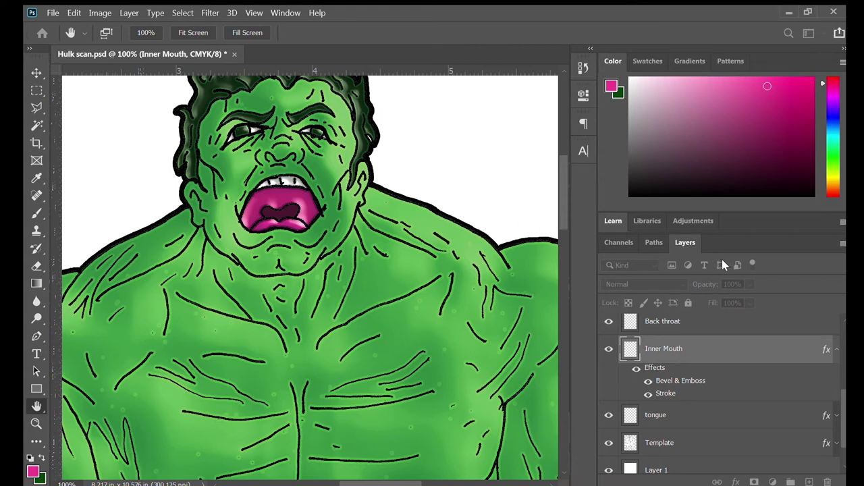
pyautogui.press('z')
pyautogui.hotkey('ctrl', 's')
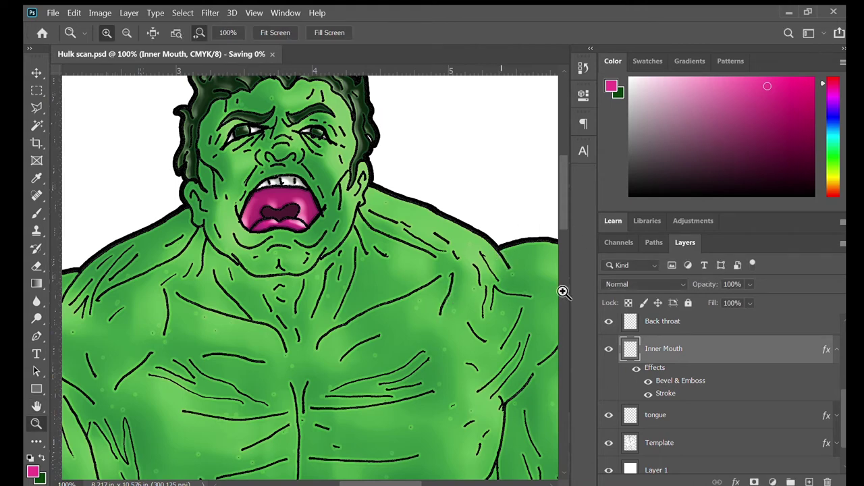
# - Collapse the Inner Mouth layer's effects list and add Bevel & Emboss to the Back throat layer
pyautogui.click(836, 353)
pyautogui.click(775, 328)
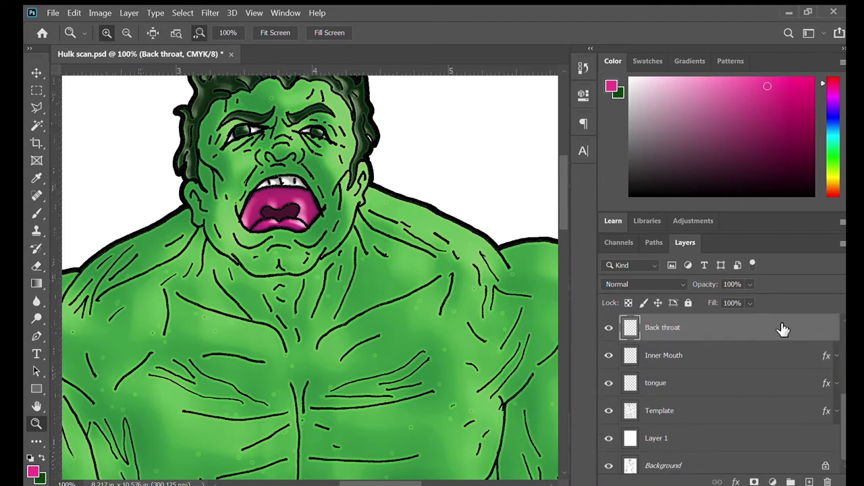
pyautogui.press('h')
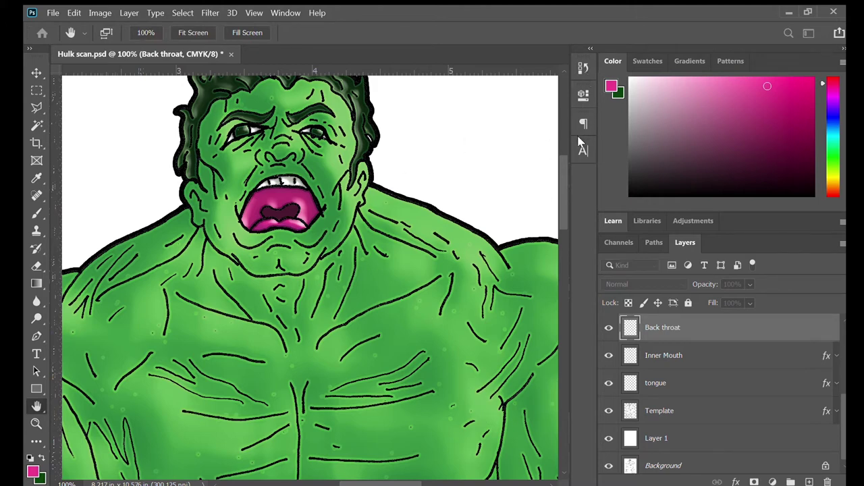
pyautogui.hotkey('ctrl', 'z')
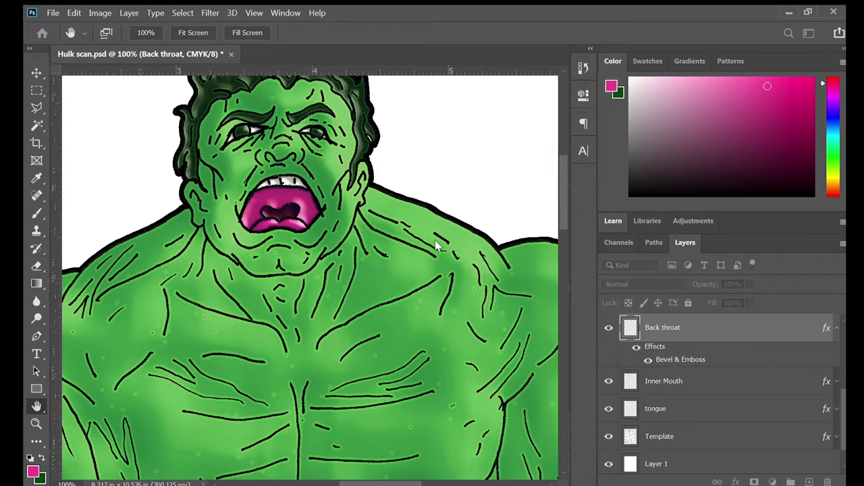
# - Add a Stroke to the Back throat layer, adjust its colour and apply the layer style
pyautogui.hotkey('ctrl', 'z')
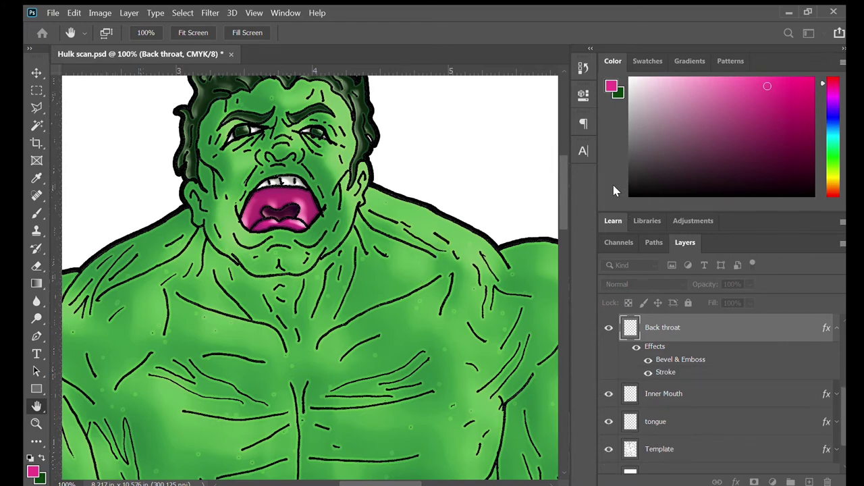
pyautogui.press('i')
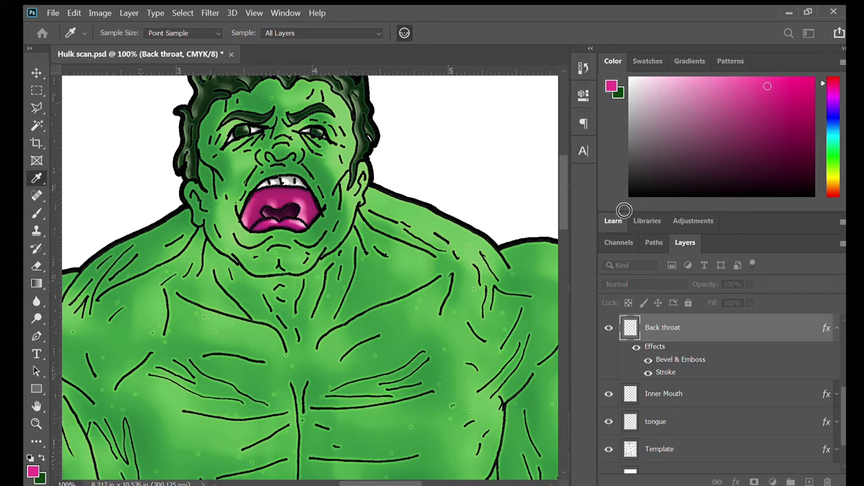
pyautogui.press('h')
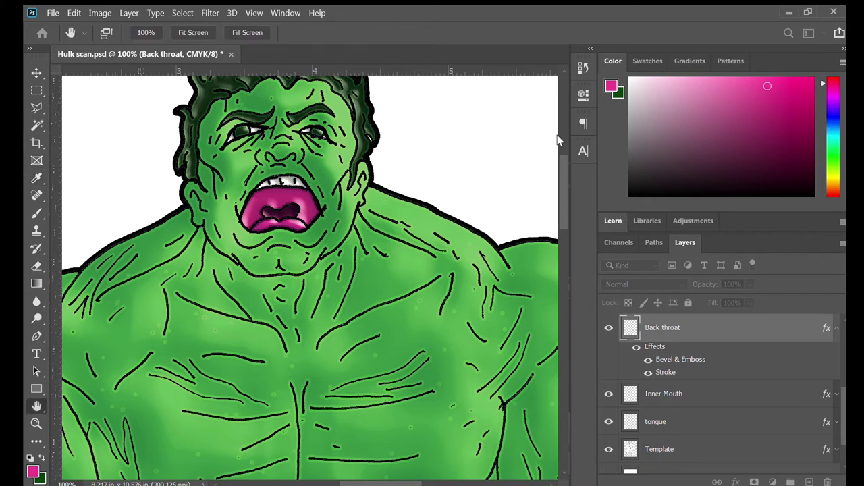
pyautogui.press('z')
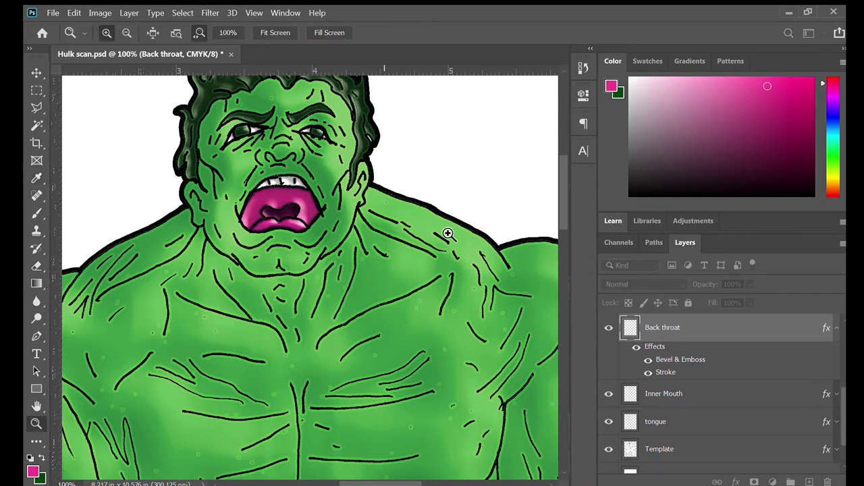
# - Save the Hulk scan document and set the foreground colour to black
pyautogui.scroll(-4, 400, 205)
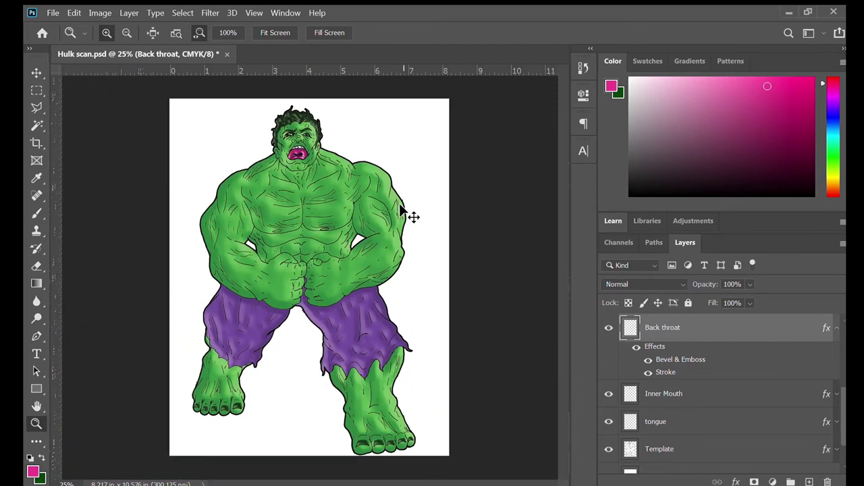
pyautogui.hotkey('ctrl', 's')
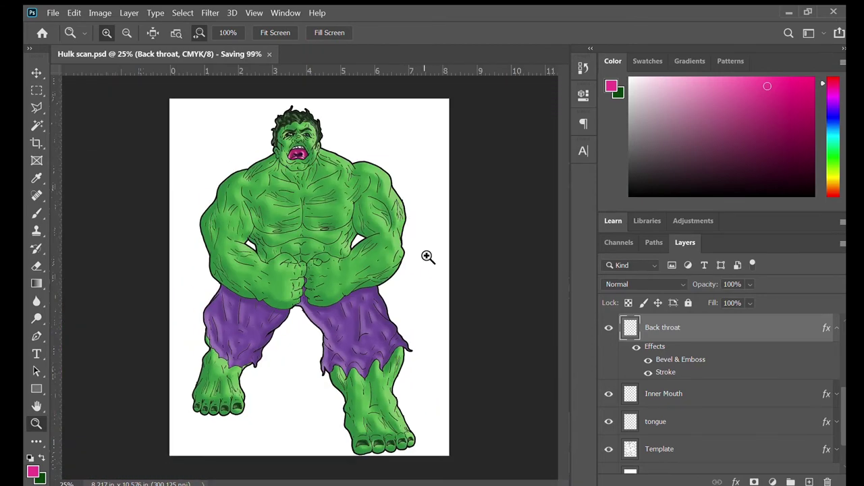
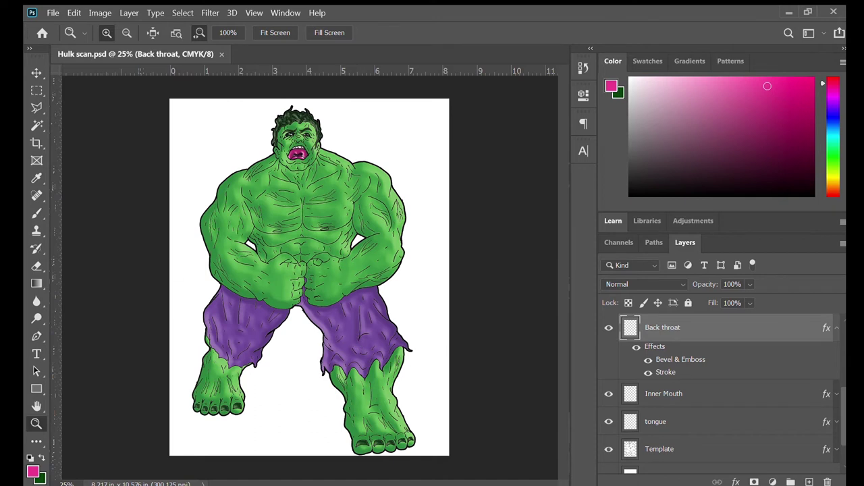
pyautogui.click(32, 472)
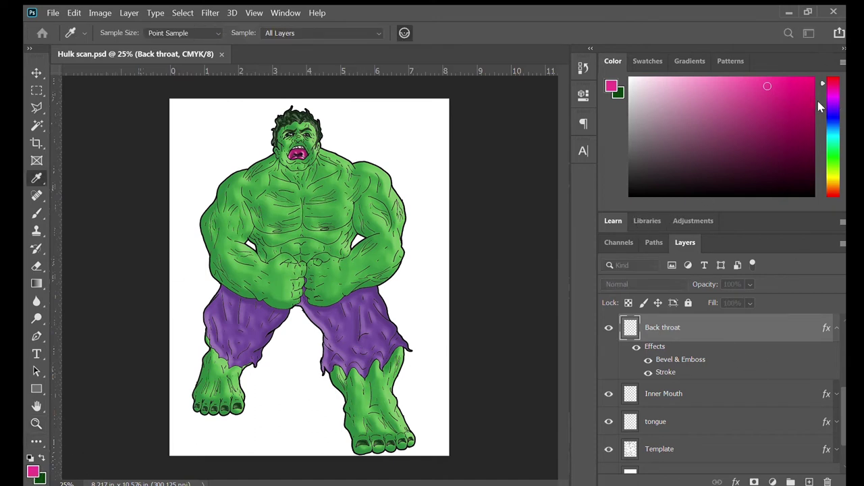
pyautogui.press('Escape')
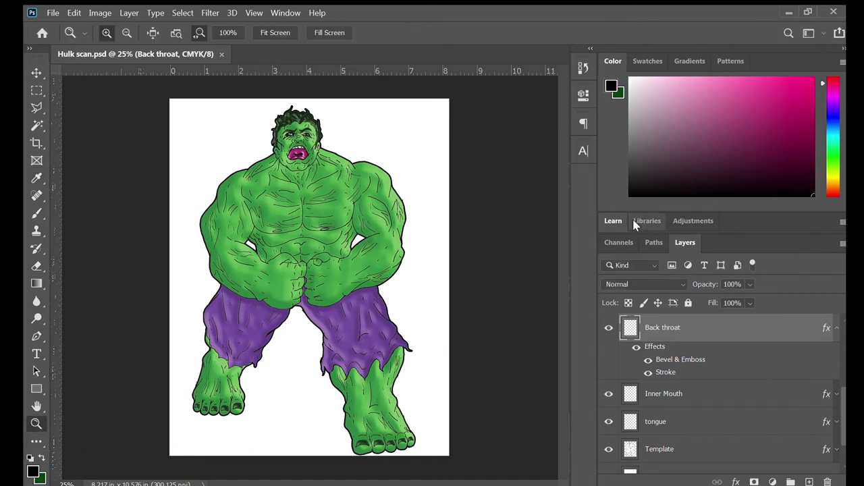
# - Add a new layer above the Skin layer and name it "lines"
pyautogui.click(836, 329)
pyautogui.moveTo(843, 409); pyautogui.dragTo(843, 338)
pyautogui.click(773, 332)
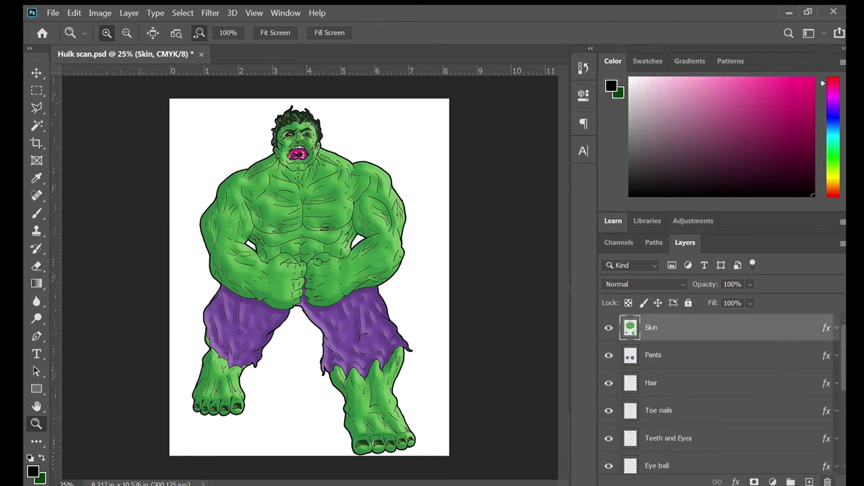
pyautogui.click(810, 483)
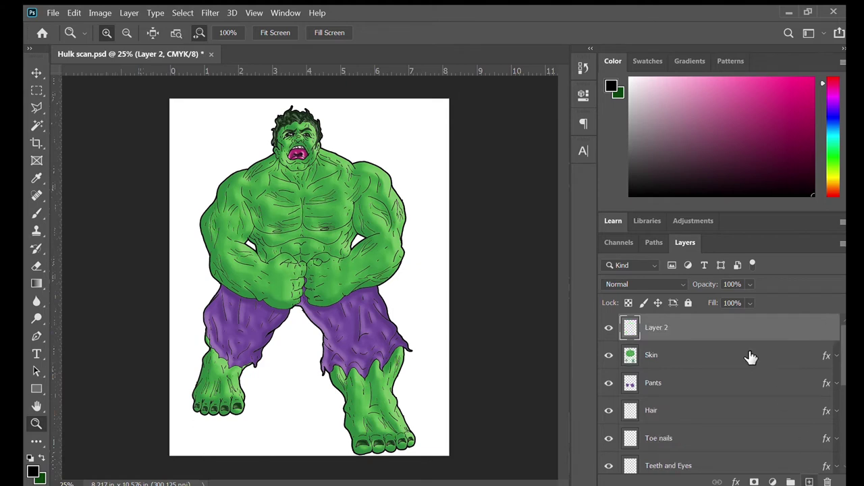
pyautogui.doubleClick(665, 330)
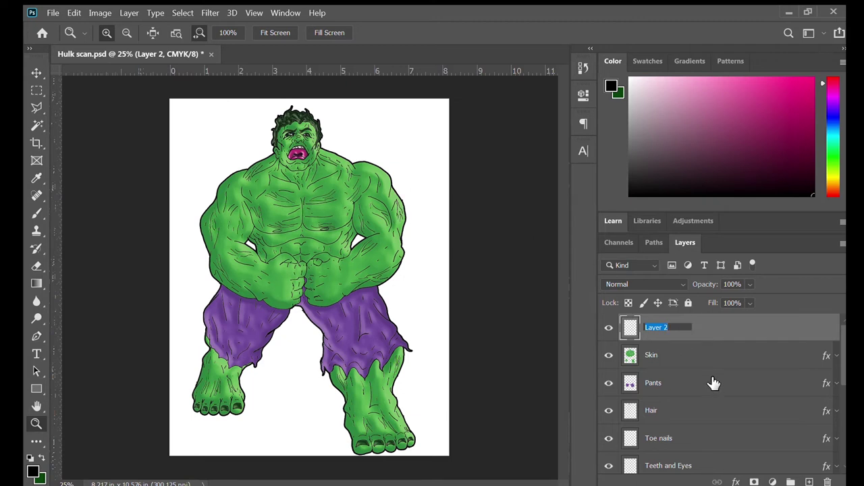
pyautogui.write('lines')
pyautogui.press('Return')
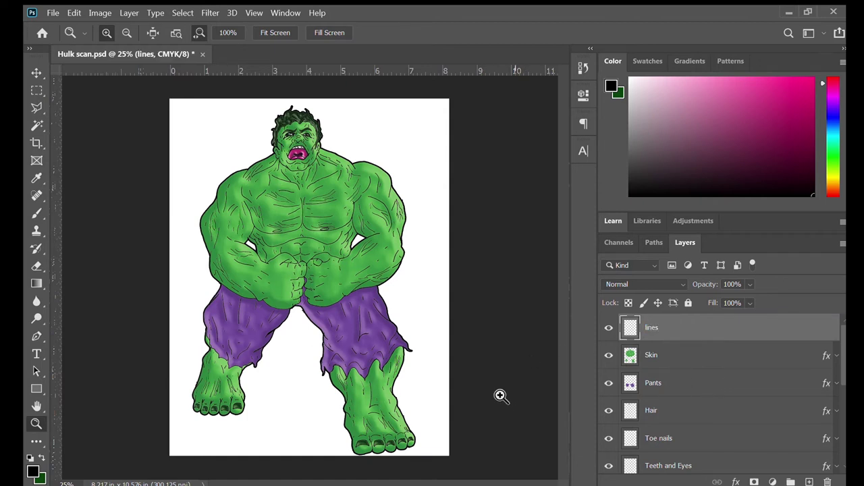
# - Set the lines layer's blend mode to Multiply and draw black hatching across the middle of the chest with the 3-pixel Pencil tool
pyautogui.click(37, 213)
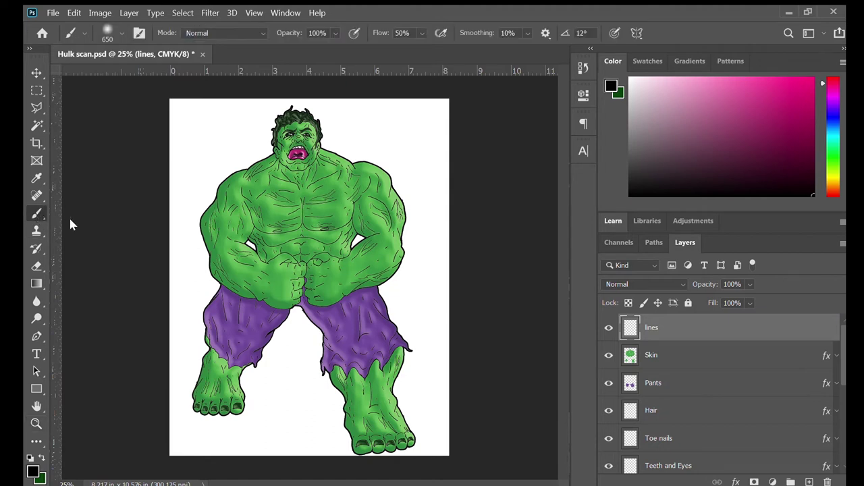
pyautogui.hotkey('shift', 'b')
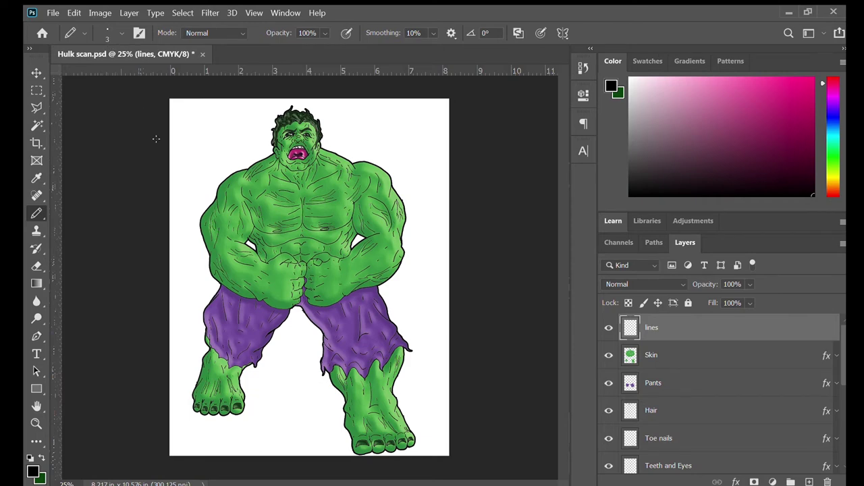
pyautogui.hotkey('ctrl', '+')
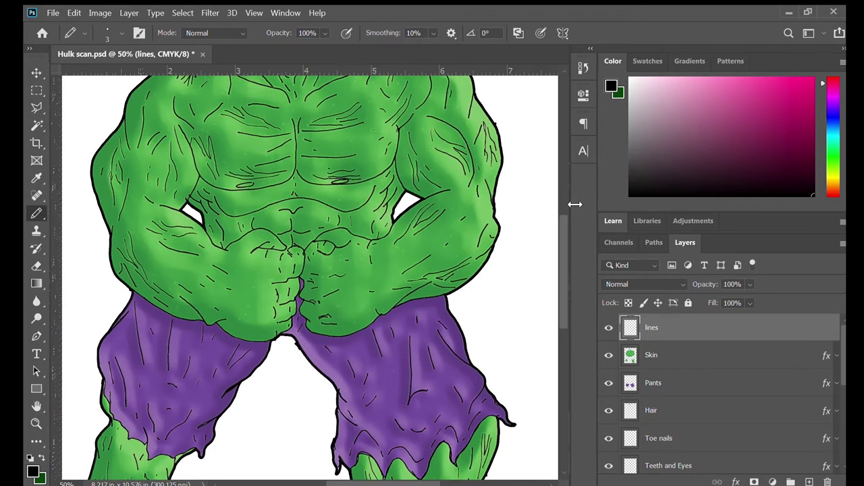
pyautogui.moveTo(562, 256); pyautogui.dragTo(561, 202)
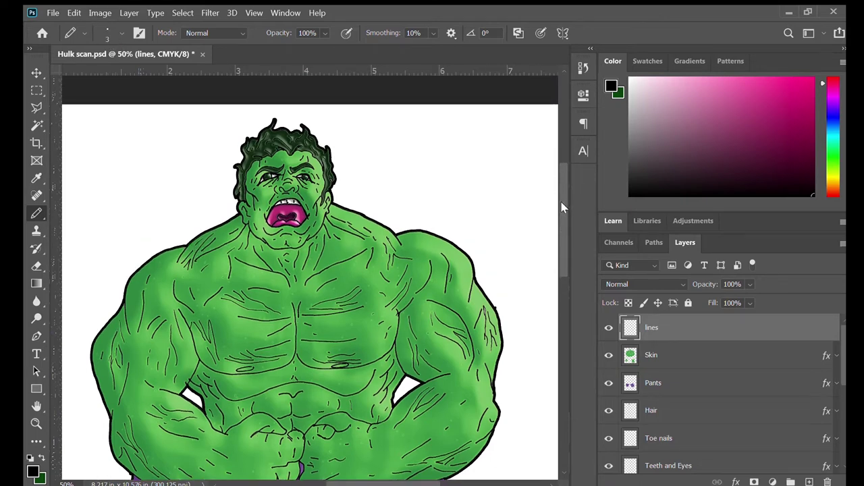
pyautogui.scroll(-2, 562, 209)
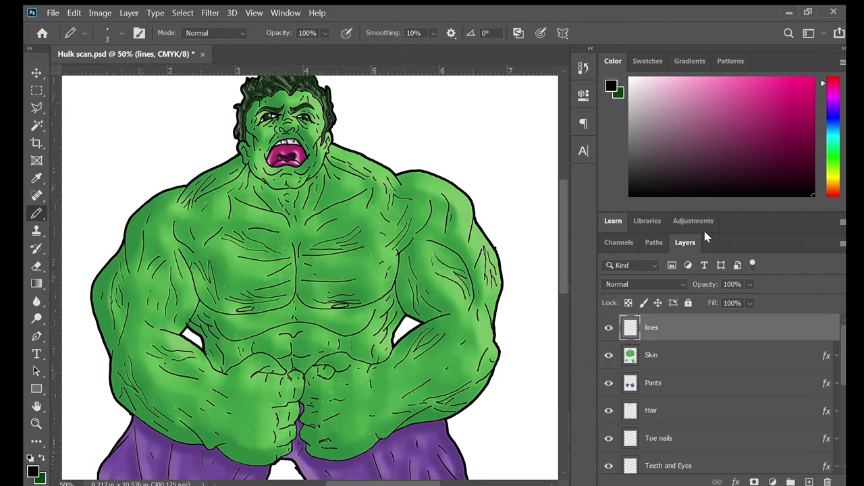
pyautogui.click(639, 284)
pyautogui.scroll(-7, 639, 284)
pyautogui.scroll(4, 639, 284)
pyautogui.hotkey('ctrl', 's')
pyautogui.moveTo(301, 254)
pyautogui.mouseDown()
pyautogui.moveTo(302, 264)
pyautogui.moveTo(335, 261)
pyautogui.moveTo(320, 254)
pyautogui.moveTo(307, 266)
pyautogui.moveTo(327, 267)
pyautogui.moveTo(281, 273)
pyautogui.moveTo(288, 276)
pyautogui.moveTo(270, 292)
pyautogui.moveTo(308, 284)
pyautogui.mouseUp()
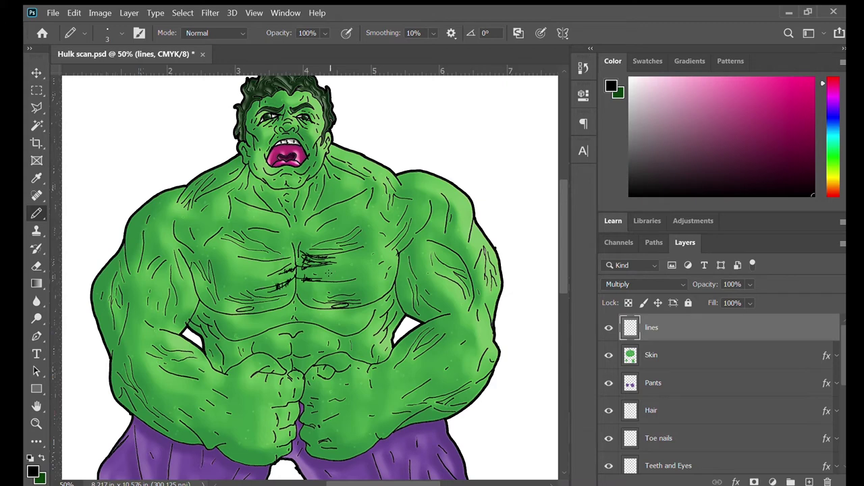
# - Delete the lines layer together with its test hatching
pyautogui.press('a')
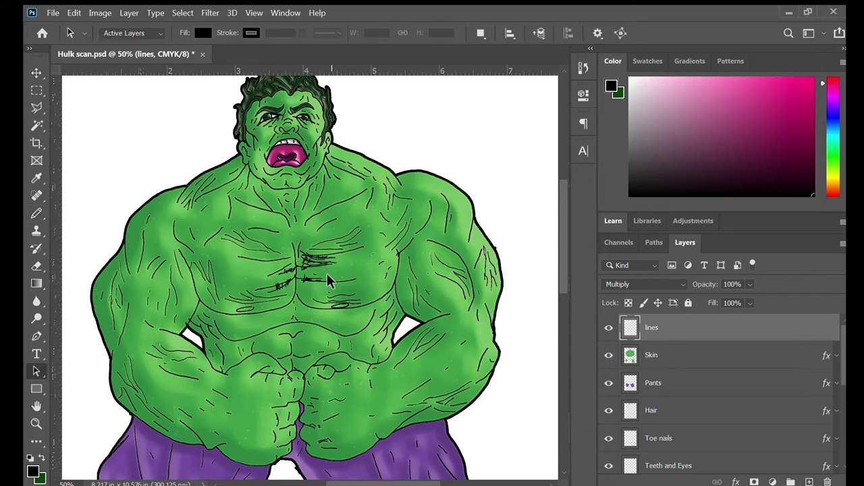
pyautogui.press('Delete')
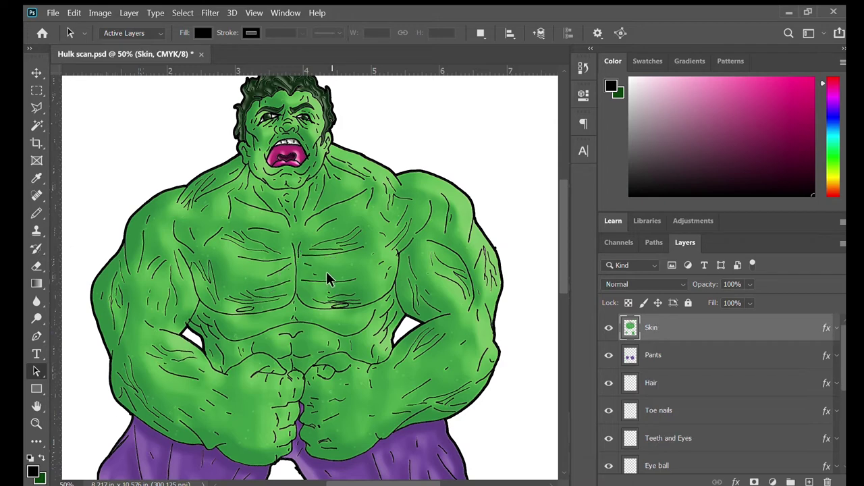
pyautogui.click(329, 275)
pyautogui.hotkey('ctrl', '-')
pyautogui.hotkey('ctrl', '-')
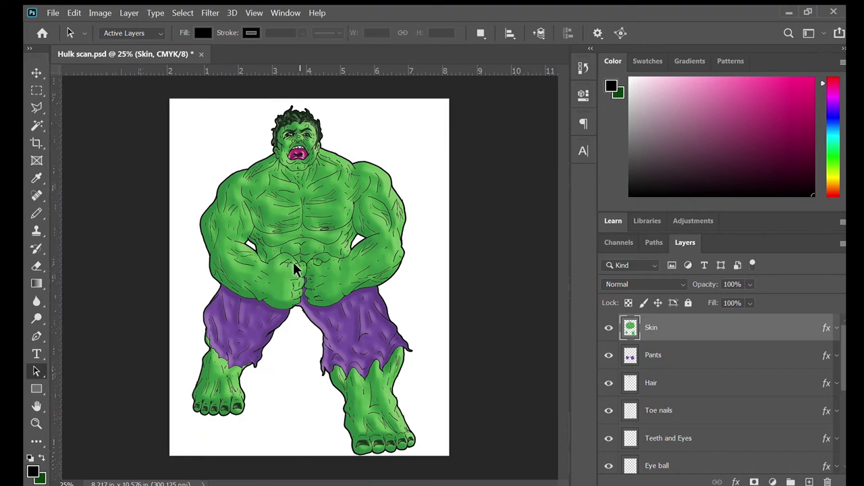
# - Add a new layer above the Skin layer with the Multiply blend mode and choose the Pencil tool for drawing on it
pyautogui.hotkey('ctrl', '+')
pyautogui.hotkey('ctrl', '+')
pyautogui.hotkey('ctrl', '+')
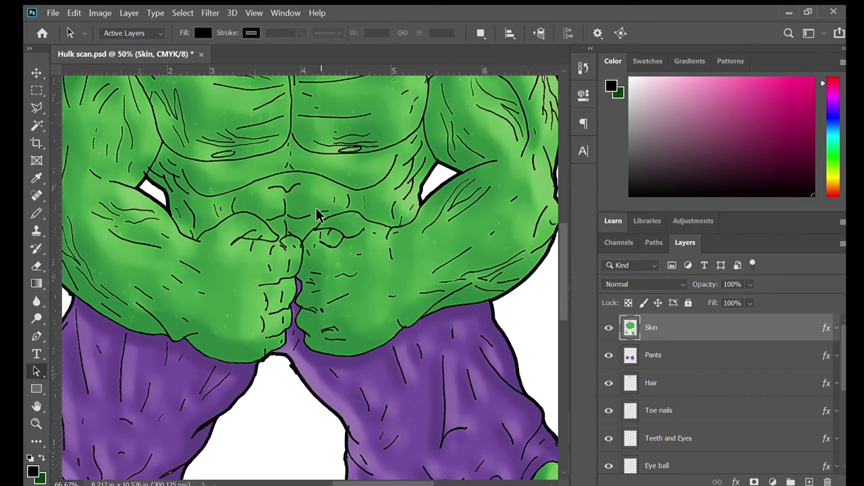
pyautogui.moveTo(318, 202); pyautogui.dragTo(324, 378)
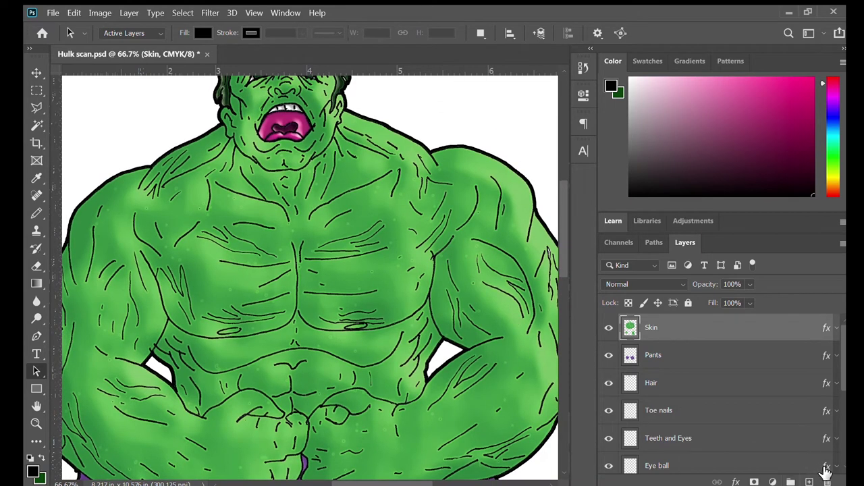
pyautogui.click(809, 482)
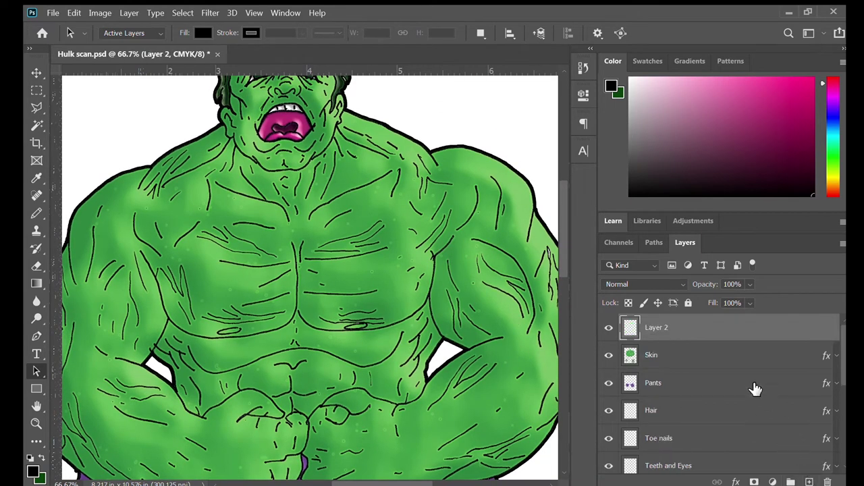
pyautogui.click(665, 277)
pyautogui.click(642, 194)
pyautogui.click(36, 213)
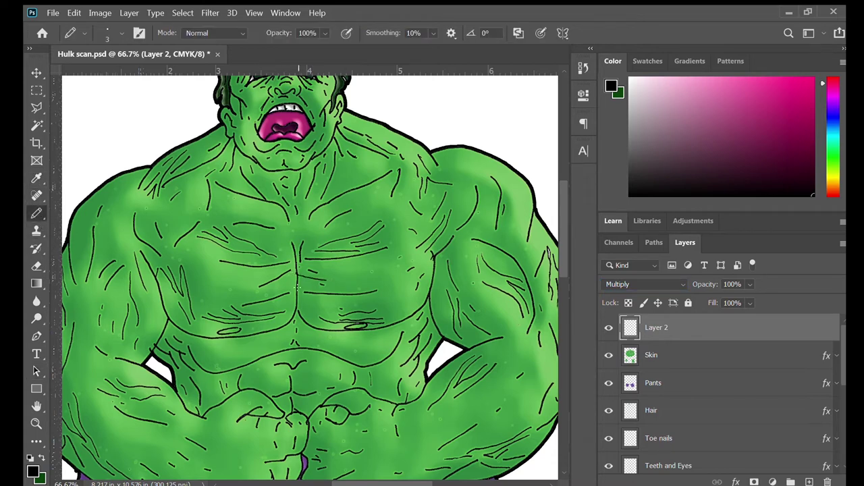
# - Draw black pencil hatching beside the sternum and along the chest edge and ribs near the figure's left armpit
pyautogui.moveTo(302, 285); pyautogui.dragTo(320, 279)
pyautogui.moveTo(258, 296)
pyautogui.mouseDown()
pyautogui.moveTo(295, 281)
pyautogui.moveTo(269, 288)
pyautogui.moveTo(278, 277)
pyautogui.moveTo(328, 269)
pyautogui.moveTo(271, 276)
pyautogui.moveTo(299, 256)
pyautogui.mouseUp()
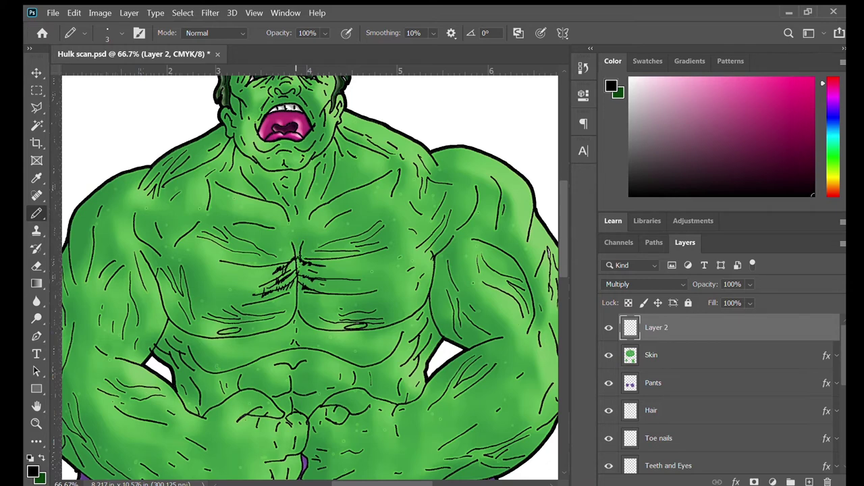
pyautogui.moveTo(431, 302)
pyautogui.mouseDown()
pyautogui.moveTo(430, 344)
pyautogui.moveTo(422, 309)
pyautogui.moveTo(428, 351)
pyautogui.moveTo(420, 322)
pyautogui.mouseUp()
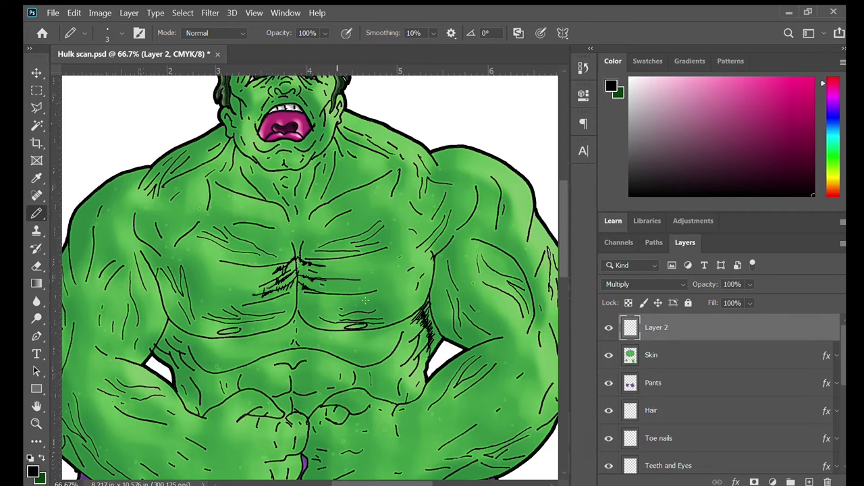
pyautogui.moveTo(439, 333)
pyautogui.mouseDown()
pyautogui.moveTo(430, 345)
pyautogui.moveTo(432, 335)
pyautogui.mouseUp()
pyautogui.moveTo(433, 310); pyautogui.dragTo(426, 323)
pyautogui.moveTo(435, 266)
pyautogui.mouseDown()
pyautogui.moveTo(421, 295)
pyautogui.moveTo(430, 251)
pyautogui.mouseUp()
pyautogui.moveTo(423, 300)
pyautogui.mouseDown()
pyautogui.moveTo(397, 324)
pyautogui.moveTo(415, 301)
pyautogui.mouseUp()
pyautogui.moveTo(422, 309); pyautogui.dragTo(421, 299)
# - Hatch black shading in the lower corners of the pectorals and along the upper chest creases
pyautogui.moveTo(174, 311); pyautogui.dragTo(170, 304)
pyautogui.moveTo(188, 329)
pyautogui.mouseDown()
pyautogui.moveTo(171, 307)
pyautogui.moveTo(198, 322)
pyautogui.mouseUp()
pyautogui.moveTo(165, 298); pyautogui.dragTo(159, 280)
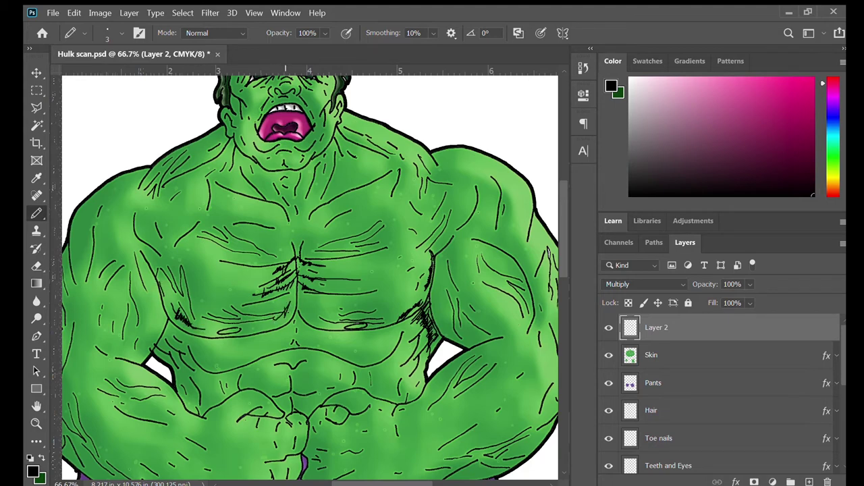
pyautogui.moveTo(308, 305); pyautogui.dragTo(303, 317)
pyautogui.moveTo(197, 239)
pyautogui.mouseDown()
pyautogui.moveTo(228, 247)
pyautogui.moveTo(210, 247)
pyautogui.moveTo(237, 261)
pyautogui.mouseUp()
pyautogui.moveTo(364, 214)
pyautogui.mouseDown()
pyautogui.moveTo(318, 245)
pyautogui.moveTo(361, 217)
pyautogui.mouseUp()
# - Hatch black shading along both collarbones, the sides of the neck and the slopes running down to the shoulders
pyautogui.moveTo(342, 184); pyautogui.dragTo(330, 193)
pyautogui.moveTo(366, 171); pyautogui.dragTo(327, 196)
pyautogui.moveTo(333, 191); pyautogui.dragTo(303, 214)
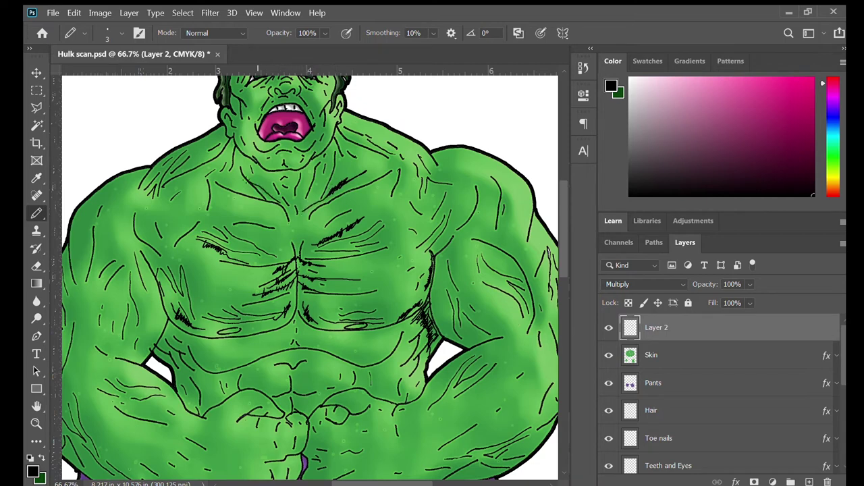
pyautogui.moveTo(253, 181); pyautogui.dragTo(272, 198)
pyautogui.moveTo(235, 149)
pyautogui.mouseDown()
pyautogui.moveTo(237, 163)
pyautogui.moveTo(235, 148)
pyautogui.mouseUp()
pyautogui.moveTo(335, 131); pyautogui.dragTo(340, 138)
pyautogui.moveTo(338, 136)
pyautogui.mouseDown()
pyautogui.moveTo(348, 148)
pyautogui.moveTo(350, 124)
pyautogui.moveTo(361, 128)
pyautogui.mouseUp()
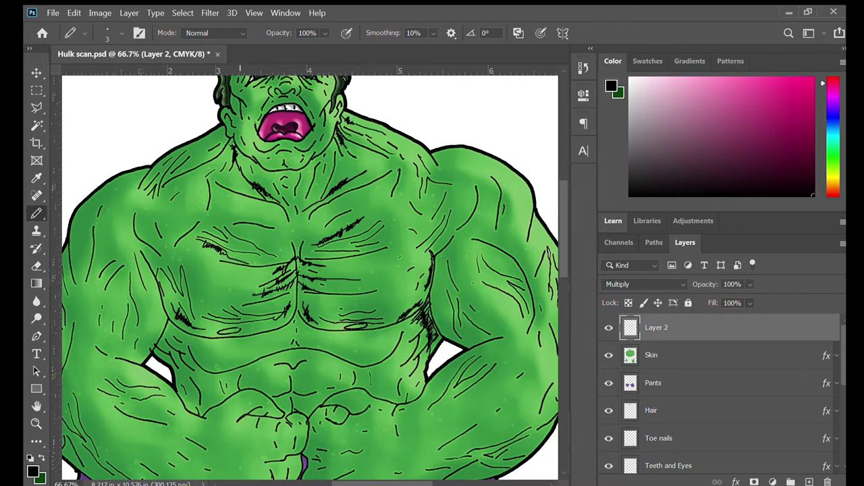
pyautogui.moveTo(223, 130)
pyautogui.mouseDown()
pyautogui.moveTo(196, 155)
pyautogui.moveTo(219, 141)
pyautogui.mouseUp()
# - Hatch the muscle folds at the front of both shoulders and the top and outer edge of the figure's left shoulder
pyautogui.moveTo(145, 191)
pyautogui.mouseDown()
pyautogui.moveTo(132, 215)
pyautogui.moveTo(148, 252)
pyautogui.mouseUp()
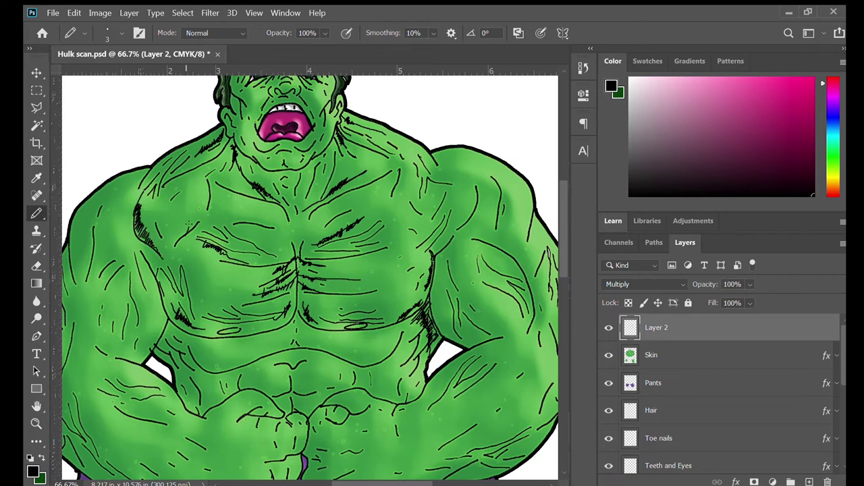
pyautogui.moveTo(208, 189); pyautogui.dragTo(202, 207)
pyautogui.moveTo(405, 176)
pyautogui.mouseDown()
pyautogui.moveTo(400, 197)
pyautogui.moveTo(421, 224)
pyautogui.mouseUp()
pyautogui.moveTo(477, 184); pyautogui.dragTo(471, 205)
pyautogui.moveTo(467, 157)
pyautogui.mouseDown()
pyautogui.moveTo(458, 162)
pyautogui.moveTo(502, 196)
pyautogui.moveTo(497, 170)
pyautogui.moveTo(472, 159)
pyautogui.mouseUp()
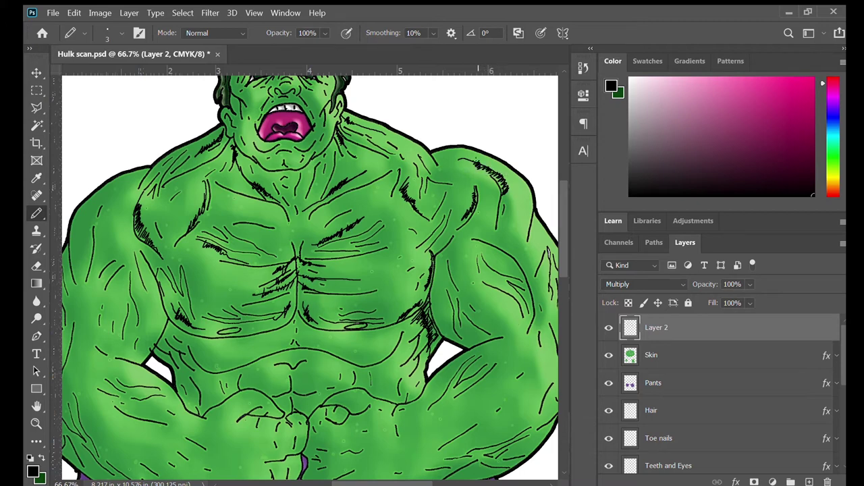
pyautogui.moveTo(526, 210)
pyautogui.mouseDown()
pyautogui.moveTo(519, 238)
pyautogui.moveTo(529, 203)
pyautogui.mouseUp()
pyautogui.moveTo(535, 209); pyautogui.dragTo(519, 184)
# - Hatch black shading on the ribs below the figure's right armpit and along the inner edge of that arm
pyautogui.moveTo(164, 335); pyautogui.dragTo(166, 361)
pyautogui.moveTo(175, 354); pyautogui.dragTo(167, 362)
pyautogui.moveTo(173, 320); pyautogui.dragTo(167, 335)
pyautogui.moveTo(177, 329); pyautogui.dragTo(170, 337)
pyautogui.moveTo(178, 330); pyautogui.dragTo(174, 351)
pyautogui.moveTo(184, 340)
pyautogui.mouseDown()
pyautogui.moveTo(176, 354)
pyautogui.moveTo(154, 359)
pyautogui.mouseUp()
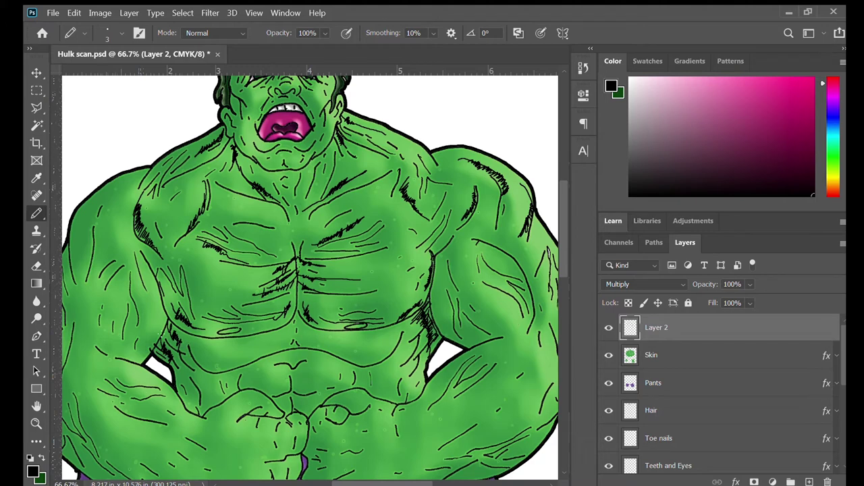
pyautogui.moveTo(158, 303); pyautogui.dragTo(152, 324)
pyautogui.moveTo(157, 316); pyautogui.dragTo(146, 341)
# - Hatch black shading over the top and outer edge of the figure's right shoulder and across its upper arm muscles
pyautogui.moveTo(135, 178)
pyautogui.mouseDown()
pyautogui.moveTo(116, 200)
pyautogui.moveTo(137, 186)
pyautogui.mouseUp()
pyautogui.moveTo(153, 171); pyautogui.dragTo(144, 175)
pyautogui.moveTo(91, 213); pyautogui.dragTo(70, 264)
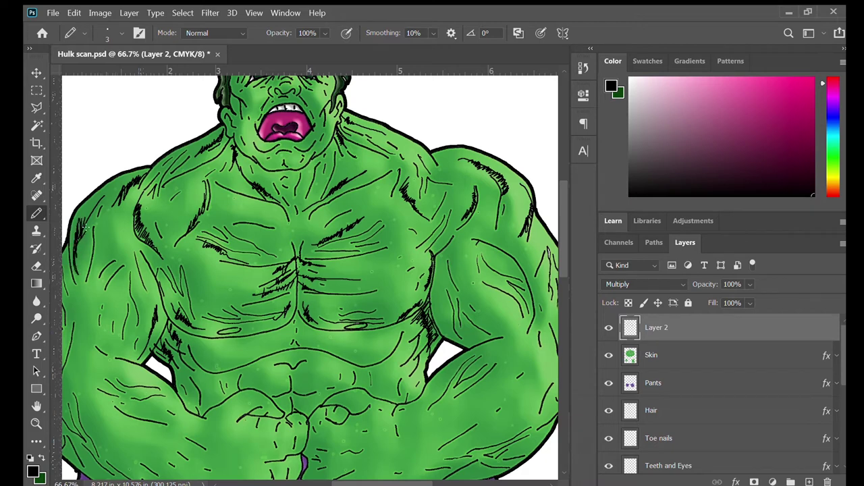
pyautogui.moveTo(108, 251)
pyautogui.mouseDown()
pyautogui.moveTo(101, 265)
pyautogui.moveTo(118, 263)
pyautogui.mouseUp()
pyautogui.moveTo(130, 254)
pyautogui.mouseDown()
pyautogui.moveTo(127, 277)
pyautogui.moveTo(127, 269)
pyautogui.mouseUp()
pyautogui.moveTo(131, 266)
pyautogui.mouseDown()
pyautogui.moveTo(121, 275)
pyautogui.moveTo(125, 297)
pyautogui.mouseUp()
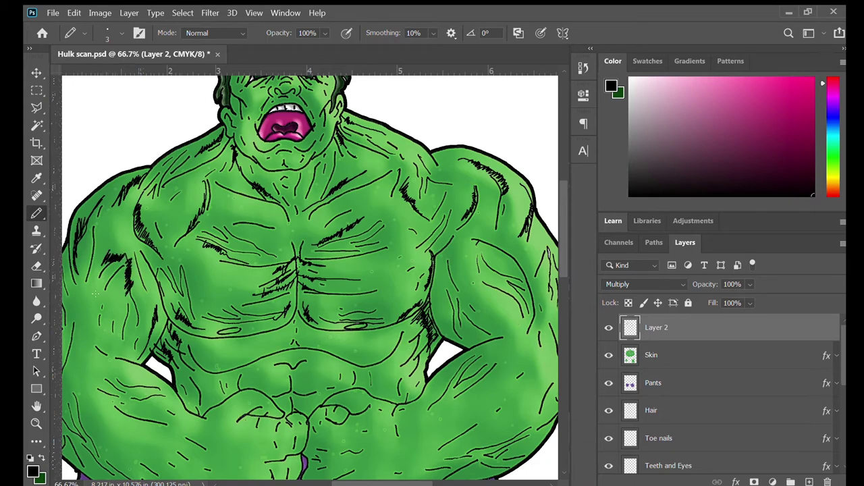
pyautogui.moveTo(53, 313); pyautogui.dragTo(59, 331)
pyautogui.moveTo(139, 270); pyautogui.dragTo(150, 291)
# - Draw black pencil shading on the face along the cheek lines, the forehead creases and around the figure's left eye
pyautogui.moveTo(233, 178)
pyautogui.mouseDown()
pyautogui.moveTo(238, 213)
pyautogui.moveTo(295, 230)
pyautogui.mouseUp()
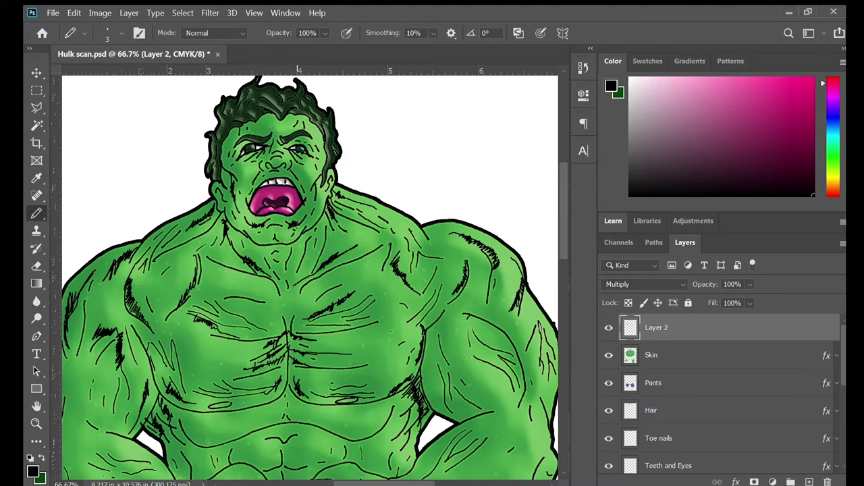
pyautogui.moveTo(318, 170); pyautogui.dragTo(317, 177)
pyautogui.moveTo(238, 168); pyautogui.dragTo(231, 173)
pyautogui.moveTo(305, 118); pyautogui.dragTo(299, 124)
pyautogui.moveTo(301, 111)
pyautogui.mouseDown()
pyautogui.moveTo(295, 122)
pyautogui.moveTo(238, 138)
pyautogui.moveTo(255, 164)
pyautogui.moveTo(262, 156)
pyautogui.moveTo(291, 162)
pyautogui.mouseUp()
pyautogui.moveTo(326, 140); pyautogui.dragTo(321, 167)
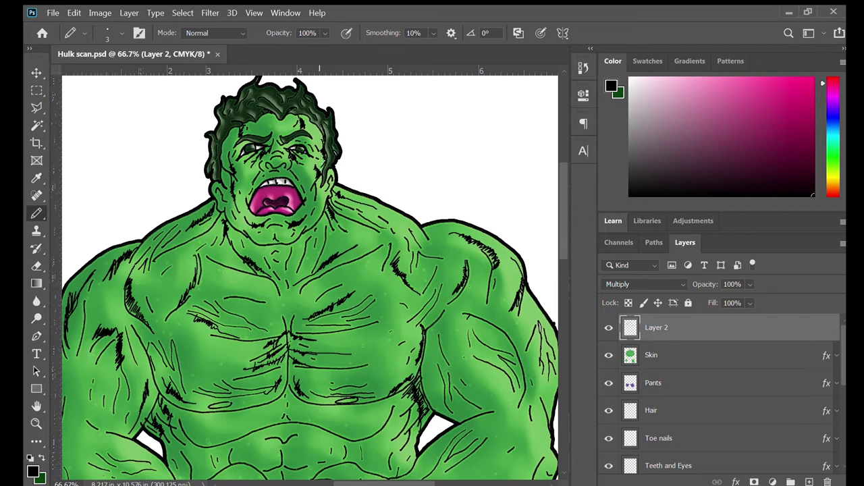
# - Add black pencil shading down the side of the face, along the chin and jaw, and beside the nose
pyautogui.moveTo(224, 145); pyautogui.dragTo(225, 211)
pyautogui.moveTo(261, 240)
pyautogui.mouseDown()
pyautogui.moveTo(296, 240)
pyautogui.moveTo(320, 220)
pyautogui.mouseUp()
pyautogui.moveTo(229, 218)
pyautogui.mouseDown()
pyautogui.moveTo(239, 226)
pyautogui.moveTo(260, 166)
pyautogui.moveTo(293, 177)
pyautogui.moveTo(284, 171)
pyautogui.mouseUp()
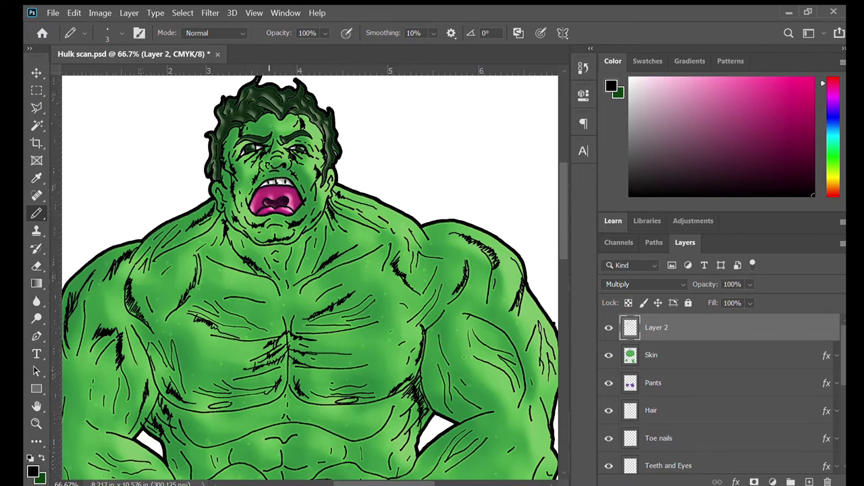
# - Add black pencil shading beside the nose, on the neck below the figure's left ear, and across the forehead hairline
pyautogui.moveTo(268, 165); pyautogui.dragTo(272, 168)
pyautogui.moveTo(319, 213); pyautogui.dragTo(328, 199)
pyautogui.moveTo(295, 125)
pyautogui.mouseDown()
pyautogui.moveTo(287, 119)
pyautogui.moveTo(291, 131)
pyautogui.moveTo(294, 117)
pyautogui.moveTo(283, 113)
pyautogui.mouseUp()
pyautogui.moveTo(273, 114); pyautogui.dragTo(308, 116)
# - Hatch black shading at the outer end of the figure's left collarbone and above its left armpit, and darken both nipples
pyautogui.press('space')
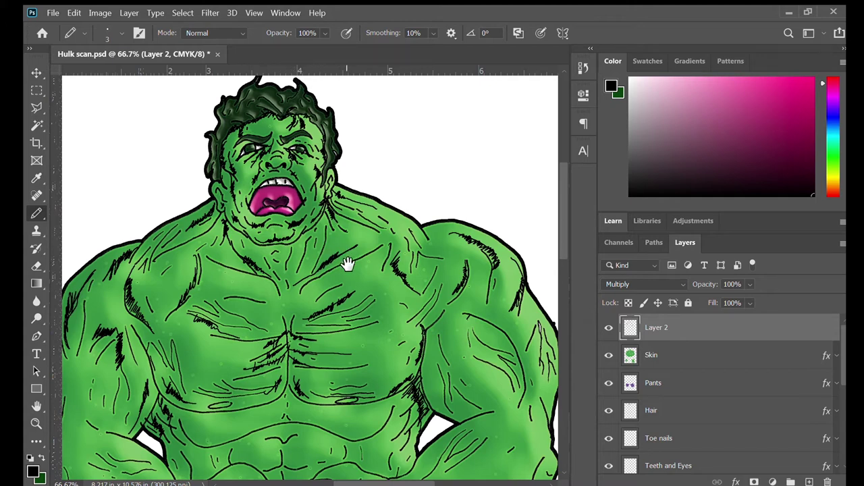
pyautogui.moveTo(361, 285); pyautogui.dragTo(310, 192)
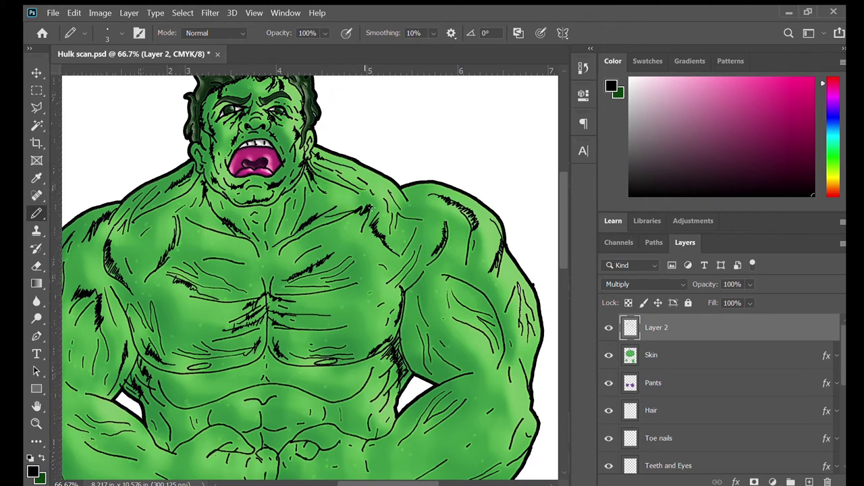
pyautogui.moveTo(381, 276)
pyautogui.mouseDown()
pyautogui.moveTo(387, 280)
pyautogui.moveTo(409, 257)
pyautogui.mouseUp()
pyautogui.moveTo(209, 328)
pyautogui.mouseDown()
pyautogui.moveTo(217, 257)
pyautogui.moveTo(200, 280)
pyautogui.moveTo(220, 277)
pyautogui.moveTo(212, 272)
pyautogui.mouseUp()
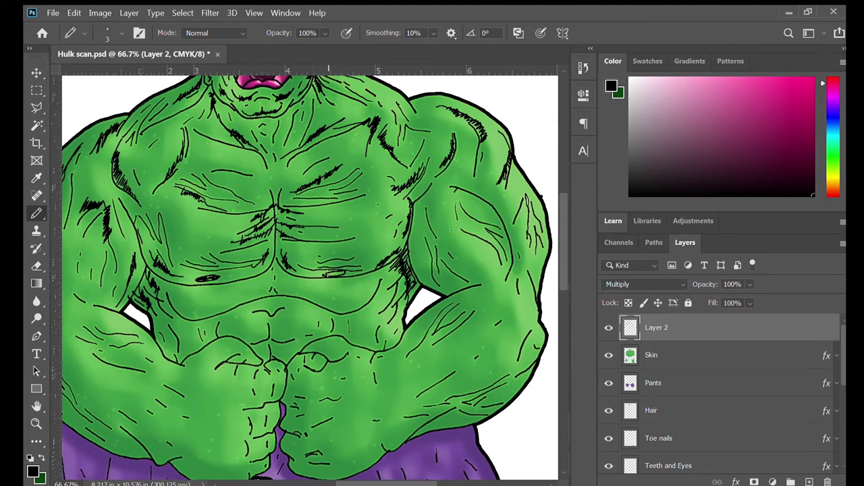
pyautogui.moveTo(339, 271); pyautogui.dragTo(343, 274)
# - Hatch black shading on the figure's right upper arm, along the outer edge, the biceps contour and the inner edge
pyautogui.moveTo(164, 245); pyautogui.dragTo(264, 218)
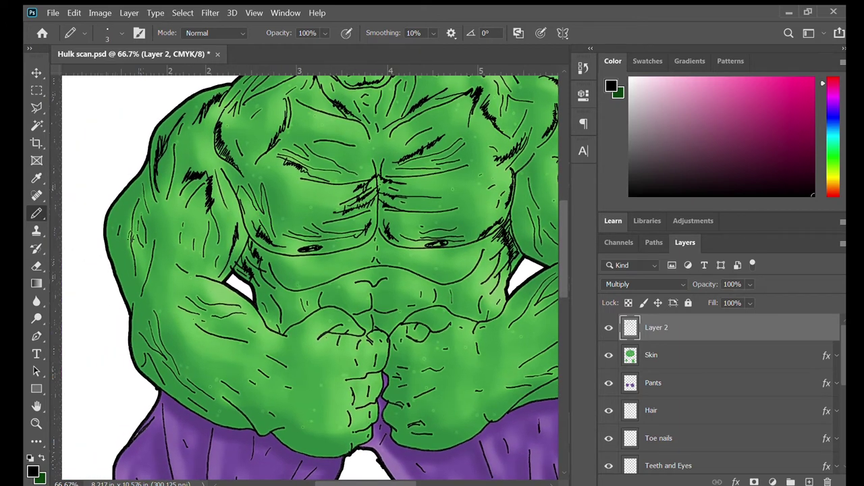
pyautogui.moveTo(133, 222)
pyautogui.mouseDown()
pyautogui.moveTo(128, 258)
pyautogui.moveTo(147, 284)
pyautogui.moveTo(153, 255)
pyautogui.mouseUp()
pyautogui.moveTo(158, 261)
pyautogui.mouseDown()
pyautogui.moveTo(158, 232)
pyautogui.moveTo(179, 243)
pyautogui.moveTo(177, 259)
pyautogui.moveTo(192, 267)
pyautogui.mouseUp()
pyautogui.moveTo(196, 263); pyautogui.dragTo(206, 271)
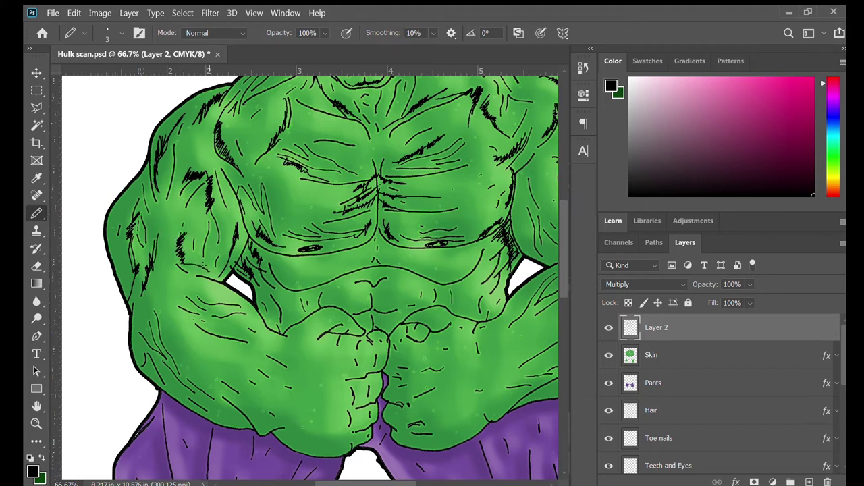
pyautogui.moveTo(231, 208); pyautogui.dragTo(243, 230)
pyautogui.moveTo(118, 233); pyautogui.dragTo(124, 278)
pyautogui.moveTo(116, 238); pyautogui.dragTo(111, 252)
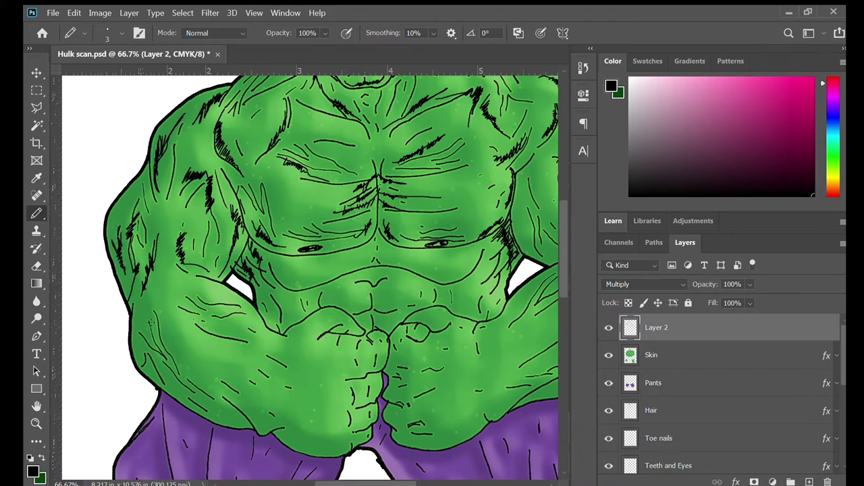
# - Hatch black shading on the figure's right forearm near the elbow, along its upper and lower edges, and at the wrist
pyautogui.moveTo(149, 308); pyautogui.dragTo(168, 334)
pyautogui.moveTo(247, 308)
pyautogui.mouseDown()
pyautogui.moveTo(209, 292)
pyautogui.moveTo(257, 320)
pyautogui.mouseUp()
pyautogui.scroll(-5, 226, 311)
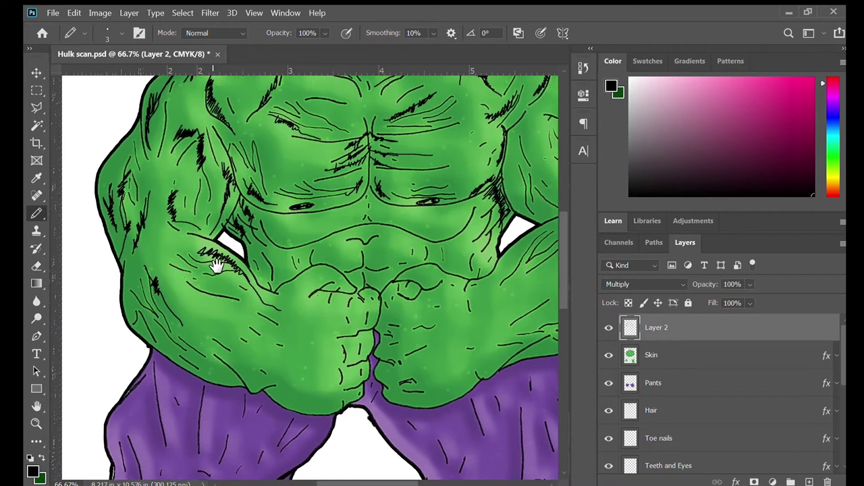
pyautogui.moveTo(198, 315); pyautogui.dragTo(219, 336)
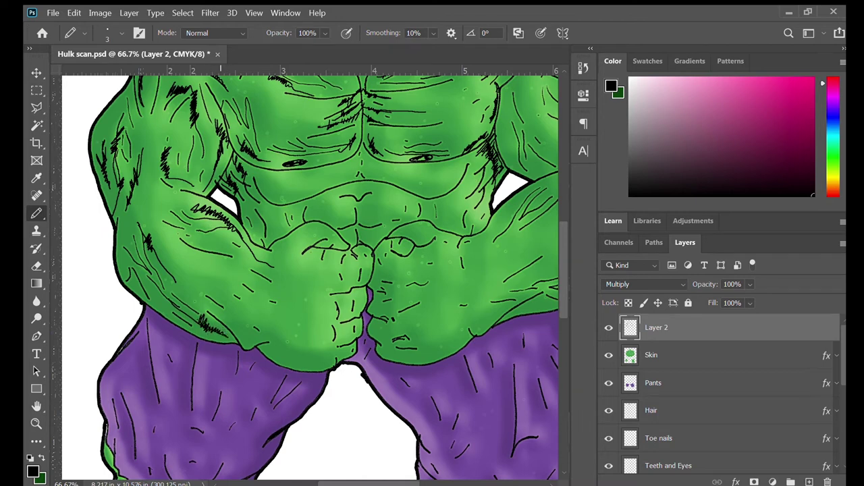
pyautogui.moveTo(239, 332)
pyautogui.mouseDown()
pyautogui.moveTo(249, 349)
pyautogui.moveTo(255, 337)
pyautogui.mouseUp()
pyautogui.moveTo(266, 265)
pyautogui.mouseDown()
pyautogui.moveTo(283, 279)
pyautogui.moveTo(268, 265)
pyautogui.moveTo(315, 231)
pyautogui.mouseUp()
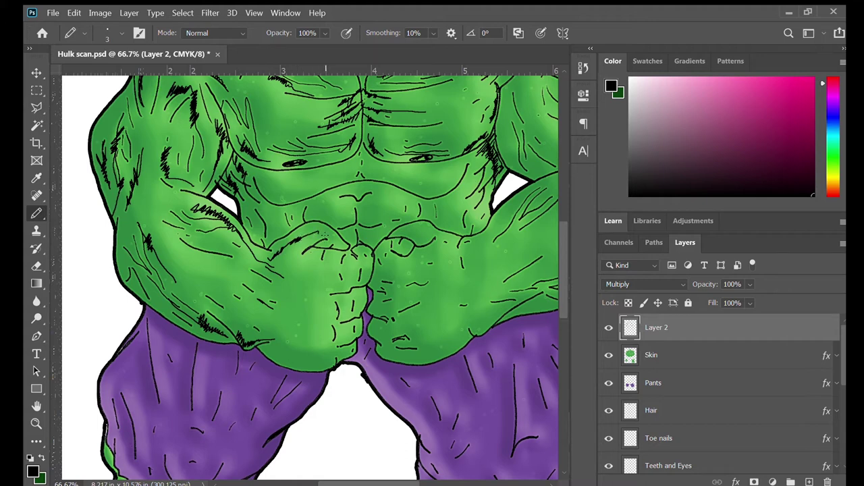
# - Add black pencil shading to the figure's right fist around the thumb, between the fingers and across the back of the hand
pyautogui.moveTo(312, 243)
pyautogui.mouseDown()
pyautogui.moveTo(303, 255)
pyautogui.moveTo(316, 263)
pyautogui.moveTo(360, 254)
pyautogui.mouseUp()
pyautogui.moveTo(372, 245); pyautogui.dragTo(366, 253)
pyautogui.moveTo(339, 304); pyautogui.dragTo(331, 321)
pyautogui.moveTo(336, 322)
pyautogui.mouseDown()
pyautogui.moveTo(331, 329)
pyautogui.moveTo(295, 325)
pyautogui.mouseUp()
pyautogui.moveTo(308, 314); pyautogui.dragTo(302, 326)
pyautogui.moveTo(316, 316); pyautogui.dragTo(306, 326)
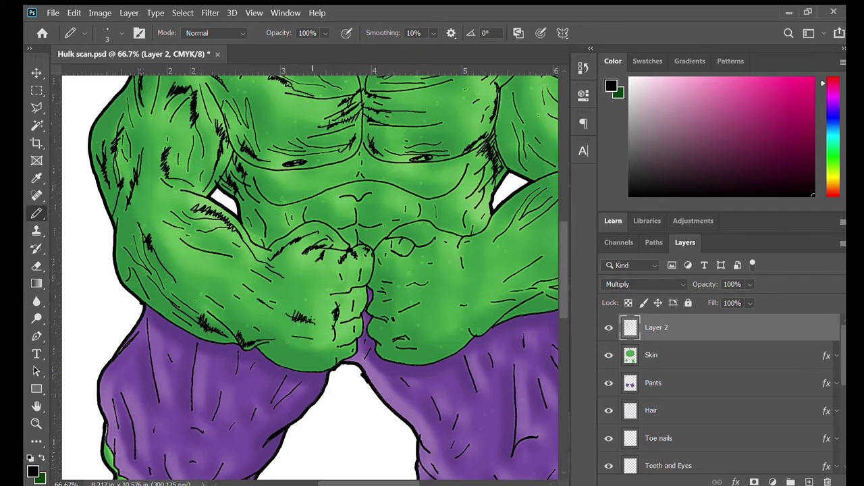
pyautogui.moveTo(297, 289); pyautogui.dragTo(317, 304)
pyautogui.moveTo(297, 346); pyautogui.dragTo(320, 352)
pyautogui.moveTo(358, 327); pyautogui.dragTo(352, 336)
pyautogui.moveTo(363, 302); pyautogui.dragTo(354, 309)
pyautogui.moveTo(364, 257); pyautogui.dragTo(358, 273)
# - Hatch black shading over the abdominal muscles above the fists, from the figure's right waist across the centre
pyautogui.moveTo(260, 211); pyautogui.dragTo(264, 223)
pyautogui.moveTo(264, 223); pyautogui.dragTo(265, 244)
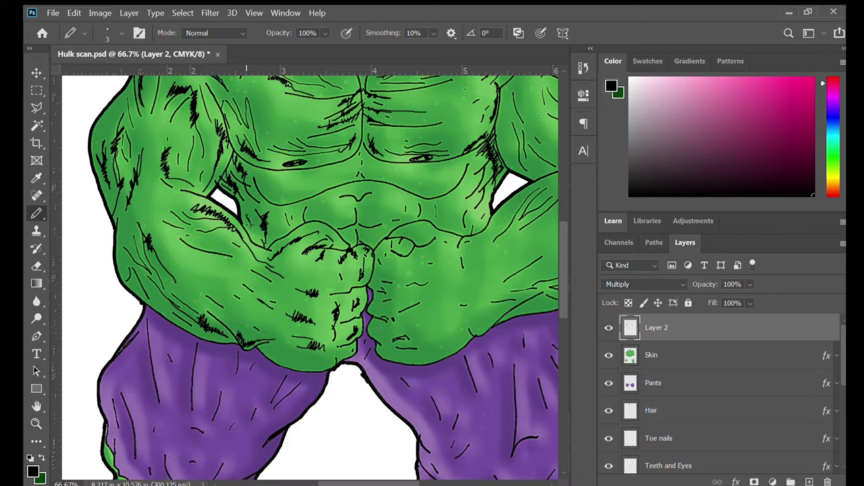
pyautogui.moveTo(281, 216); pyautogui.dragTo(286, 229)
pyautogui.moveTo(350, 219); pyautogui.dragTo(345, 229)
pyautogui.moveTo(345, 221)
pyautogui.mouseDown()
pyautogui.moveTo(340, 231)
pyautogui.moveTo(355, 246)
pyautogui.mouseUp()
pyautogui.moveTo(386, 221); pyautogui.dragTo(373, 226)
pyautogui.moveTo(374, 218); pyautogui.dragTo(369, 223)
pyautogui.moveTo(375, 212)
pyautogui.mouseDown()
pyautogui.moveTo(367, 226)
pyautogui.moveTo(408, 217)
pyautogui.mouseUp()
pyautogui.moveTo(418, 211); pyautogui.dragTo(409, 218)
pyautogui.moveTo(419, 204); pyautogui.dragTo(407, 214)
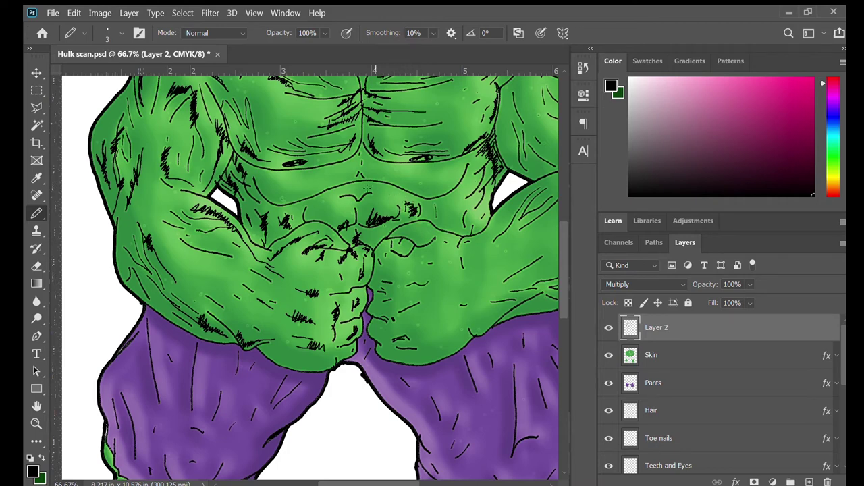
pyautogui.moveTo(375, 191)
pyautogui.mouseDown()
pyautogui.moveTo(370, 202)
pyautogui.moveTo(383, 200)
pyautogui.moveTo(332, 207)
pyautogui.mouseUp()
pyautogui.moveTo(332, 204)
pyautogui.mouseDown()
pyautogui.moveTo(319, 214)
pyautogui.moveTo(338, 210)
pyautogui.moveTo(347, 226)
pyautogui.mouseUp()
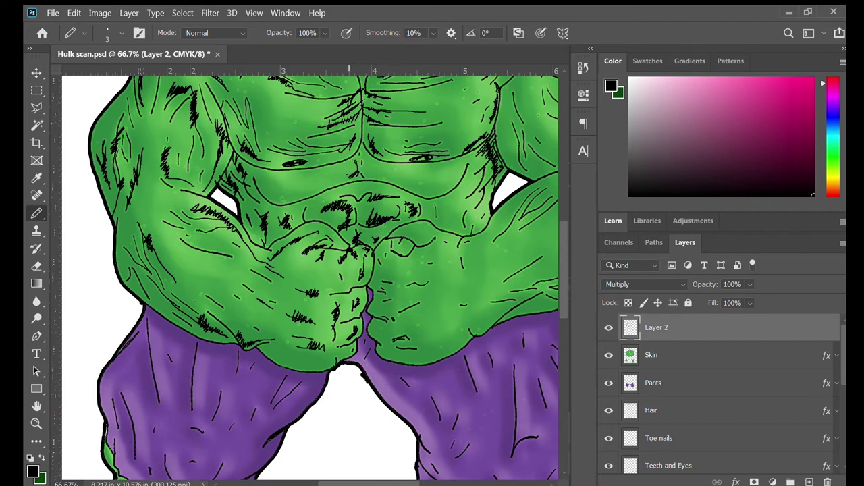
# - Hatch black shading beneath the chest muscles, along the ribs and down both sides of the waist
pyautogui.moveTo(310, 175)
pyautogui.mouseDown()
pyautogui.moveTo(456, 178)
pyautogui.moveTo(442, 193)
pyautogui.mouseUp()
pyautogui.moveTo(460, 164)
pyautogui.mouseDown()
pyautogui.moveTo(447, 166)
pyautogui.moveTo(473, 156)
pyautogui.moveTo(491, 174)
pyautogui.mouseUp()
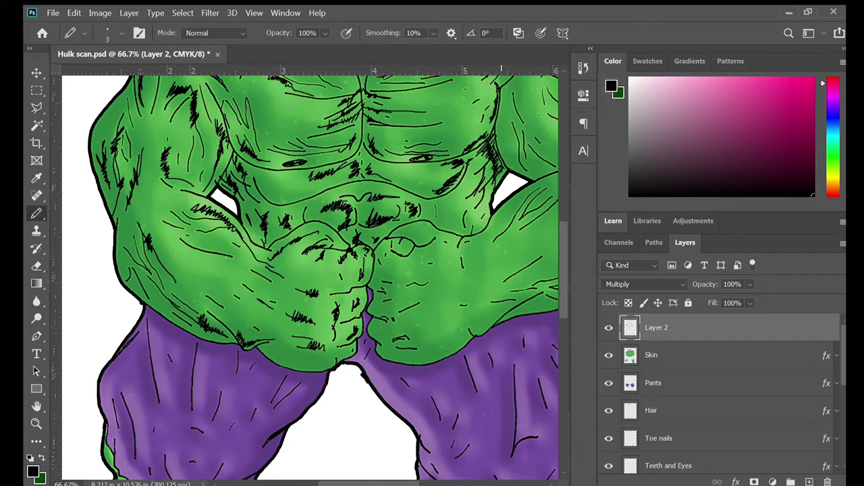
pyautogui.moveTo(493, 162); pyautogui.dragTo(485, 172)
pyautogui.moveTo(227, 180)
pyautogui.mouseDown()
pyautogui.moveTo(241, 172)
pyautogui.moveTo(230, 189)
pyautogui.mouseUp()
pyautogui.moveTo(254, 217); pyautogui.dragTo(255, 244)
pyautogui.moveTo(457, 225)
pyautogui.mouseDown()
pyautogui.moveTo(474, 201)
pyautogui.moveTo(457, 194)
pyautogui.moveTo(436, 212)
pyautogui.mouseUp()
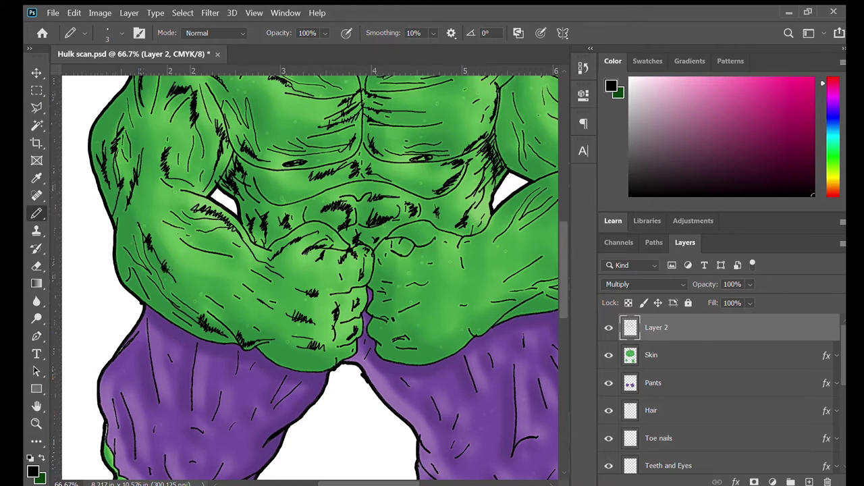
# - Add more black hatching across the middle of the figure's right forearm and towards the wrist
pyautogui.moveTo(168, 268); pyautogui.dragTo(172, 278)
pyautogui.moveTo(201, 251)
pyautogui.mouseDown()
pyautogui.moveTo(230, 251)
pyautogui.moveTo(184, 247)
pyautogui.mouseUp()
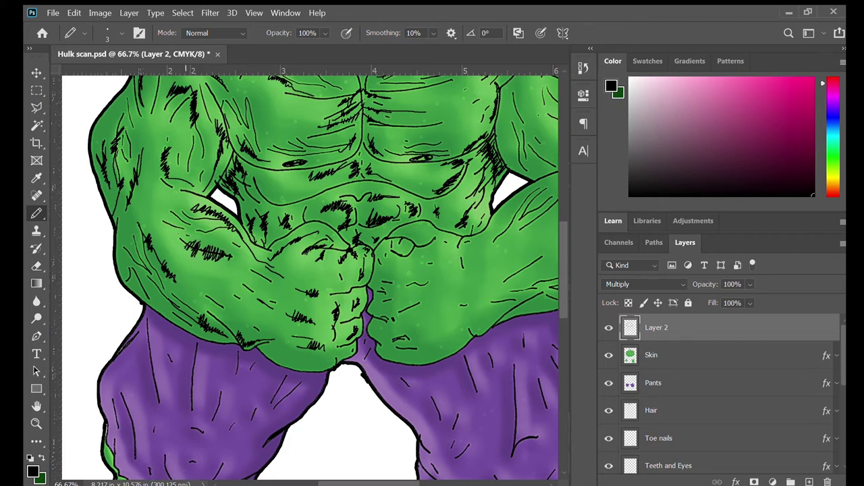
pyautogui.moveTo(244, 269); pyautogui.dragTo(269, 273)
# - Hatch black shading on the figure's left upper arm along the inner edge, the biceps lines and the outer muscle
pyautogui.moveTo(414, 256)
pyautogui.mouseDown()
pyautogui.moveTo(369, 271)
pyautogui.moveTo(295, 270)
pyautogui.moveTo(324, 220)
pyautogui.moveTo(333, 258)
pyautogui.moveTo(353, 220)
pyautogui.moveTo(370, 231)
pyautogui.moveTo(408, 209)
pyautogui.mouseUp()
pyautogui.moveTo(383, 133)
pyautogui.mouseDown()
pyautogui.moveTo(391, 198)
pyautogui.moveTo(416, 240)
pyautogui.moveTo(411, 289)
pyautogui.moveTo(367, 326)
pyautogui.moveTo(368, 316)
pyautogui.moveTo(355, 320)
pyautogui.moveTo(361, 287)
pyautogui.mouseUp()
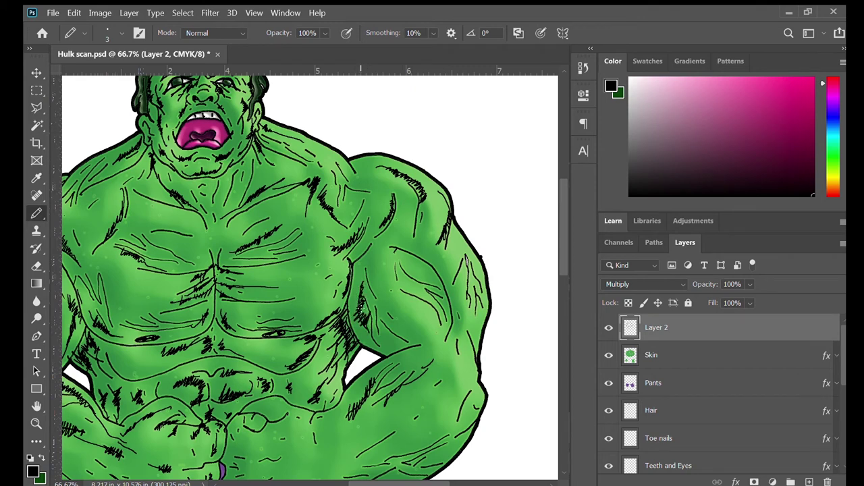
pyautogui.moveTo(404, 251)
pyautogui.mouseDown()
pyautogui.moveTo(430, 287)
pyautogui.moveTo(431, 270)
pyautogui.moveTo(412, 252)
pyautogui.mouseUp()
pyautogui.moveTo(464, 254); pyautogui.dragTo(478, 356)
pyautogui.moveTo(450, 325)
pyautogui.mouseDown()
pyautogui.moveTo(455, 362)
pyautogui.moveTo(449, 331)
pyautogui.mouseUp()
pyautogui.moveTo(431, 261); pyautogui.dragTo(439, 272)
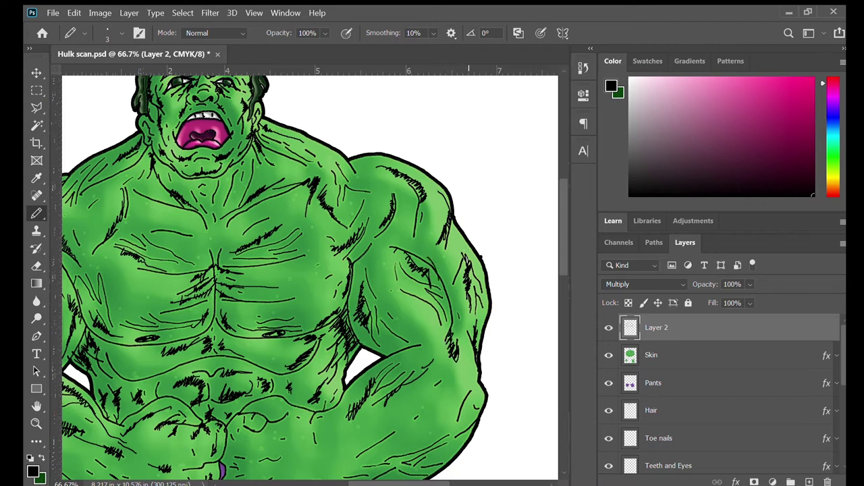
pyautogui.moveTo(457, 242); pyautogui.dragTo(467, 260)
pyautogui.moveTo(468, 263)
pyautogui.mouseDown()
pyautogui.moveTo(462, 252)
pyautogui.moveTo(471, 272)
pyautogui.mouseUp()
# - Hatch black shading on the figure's left forearm around the elbow, along the muscle lines and down to the wrist
pyautogui.moveTo(385, 315); pyautogui.dragTo(379, 228)
pyautogui.moveTo(406, 371)
pyautogui.mouseDown()
pyautogui.moveTo(386, 306)
pyautogui.moveTo(401, 289)
pyautogui.moveTo(388, 293)
pyautogui.moveTo(421, 284)
pyautogui.mouseUp()
pyautogui.moveTo(433, 276)
pyautogui.mouseDown()
pyautogui.moveTo(425, 286)
pyautogui.moveTo(434, 277)
pyautogui.mouseUp()
pyautogui.moveTo(446, 244); pyautogui.dragTo(443, 253)
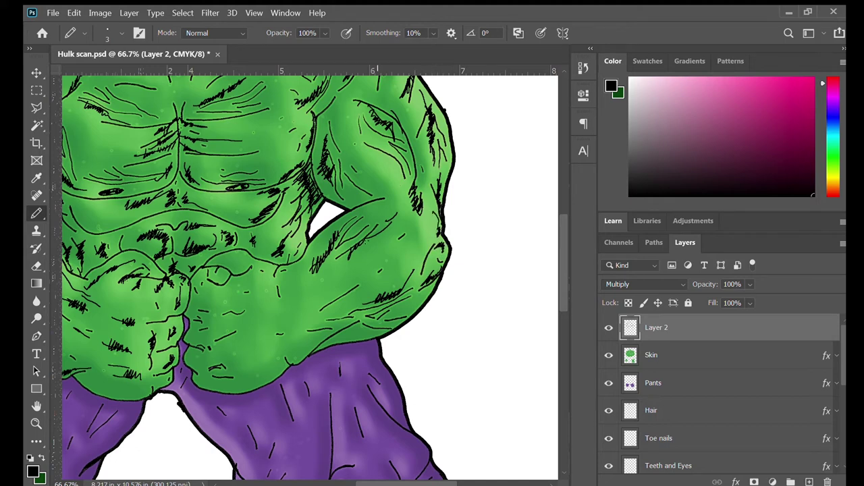
pyautogui.moveTo(288, 272)
pyautogui.mouseDown()
pyautogui.moveTo(281, 297)
pyautogui.moveTo(293, 361)
pyautogui.moveTo(327, 329)
pyautogui.mouseUp()
pyautogui.moveTo(344, 299); pyautogui.dragTo(412, 230)
pyautogui.moveTo(408, 238)
pyautogui.mouseDown()
pyautogui.moveTo(416, 224)
pyautogui.moveTo(398, 213)
pyautogui.mouseUp()
pyautogui.moveTo(392, 226); pyautogui.dragTo(400, 215)
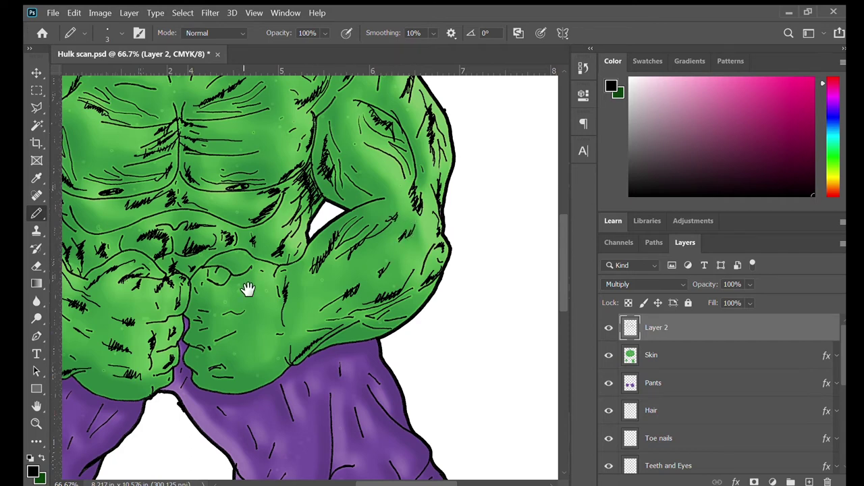
# - Add black pencil shading to the figure's left fist around the thumb, the knuckle lines and the fingers
pyautogui.moveTo(245, 286); pyautogui.dragTo(280, 236)
pyautogui.moveTo(250, 291)
pyautogui.mouseDown()
pyautogui.moveTo(267, 257)
pyautogui.moveTo(260, 253)
pyautogui.moveTo(268, 264)
pyautogui.moveTo(292, 248)
pyautogui.mouseUp()
pyautogui.moveTo(261, 315)
pyautogui.mouseDown()
pyautogui.moveTo(279, 302)
pyautogui.moveTo(271, 309)
pyautogui.moveTo(269, 301)
pyautogui.mouseUp()
pyautogui.moveTo(268, 312)
pyautogui.mouseDown()
pyautogui.moveTo(274, 301)
pyautogui.moveTo(255, 330)
pyautogui.moveTo(264, 320)
pyautogui.mouseUp()
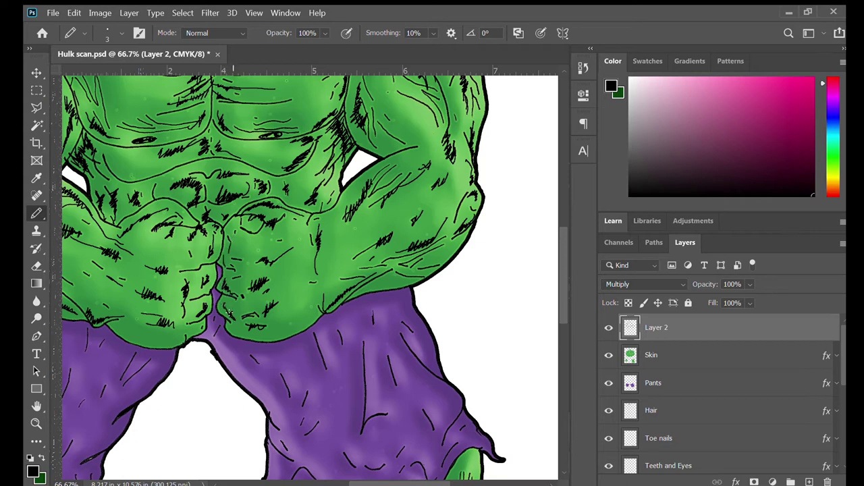
pyautogui.moveTo(290, 324); pyautogui.dragTo(314, 306)
# - Hatch black shading down the figure's left lower leg, around the ankle and over the top of the foot
pyautogui.moveTo(293, 338); pyautogui.dragTo(312, 187)
pyautogui.moveTo(334, 329)
pyautogui.mouseDown()
pyautogui.moveTo(305, 240)
pyautogui.moveTo(313, 276)
pyautogui.moveTo(331, 279)
pyautogui.moveTo(335, 327)
pyautogui.moveTo(328, 347)
pyautogui.moveTo(338, 375)
pyautogui.mouseUp()
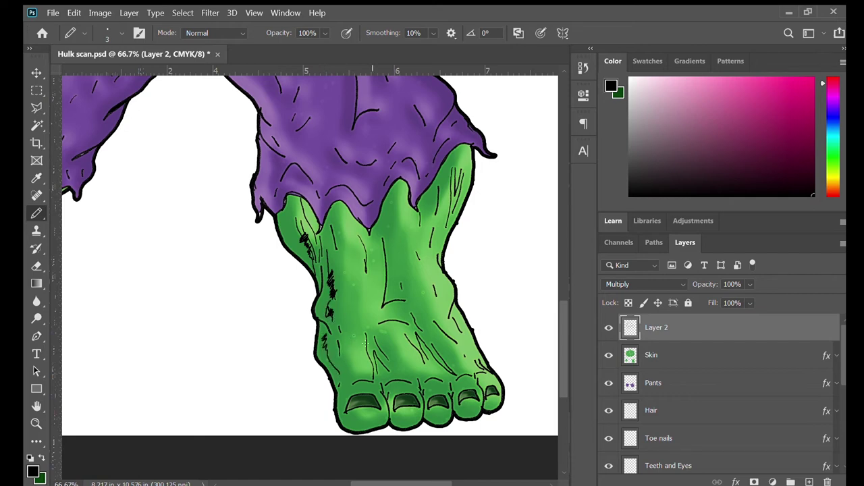
pyautogui.moveTo(380, 292)
pyautogui.mouseDown()
pyautogui.moveTo(396, 264)
pyautogui.moveTo(385, 268)
pyautogui.moveTo(386, 246)
pyautogui.mouseUp()
pyautogui.moveTo(436, 200); pyautogui.dragTo(431, 240)
pyautogui.moveTo(444, 197); pyautogui.dragTo(451, 220)
pyautogui.moveTo(433, 292)
pyautogui.mouseDown()
pyautogui.moveTo(442, 304)
pyautogui.moveTo(451, 277)
pyautogui.mouseUp()
pyautogui.moveTo(463, 316)
pyautogui.mouseDown()
pyautogui.moveTo(454, 331)
pyautogui.moveTo(460, 337)
pyautogui.moveTo(427, 364)
pyautogui.moveTo(409, 351)
pyautogui.moveTo(363, 354)
pyautogui.moveTo(368, 369)
pyautogui.mouseUp()
pyautogui.moveTo(381, 322)
pyautogui.mouseDown()
pyautogui.moveTo(414, 312)
pyautogui.moveTo(429, 331)
pyautogui.mouseUp()
pyautogui.moveTo(367, 242); pyautogui.dragTo(369, 247)
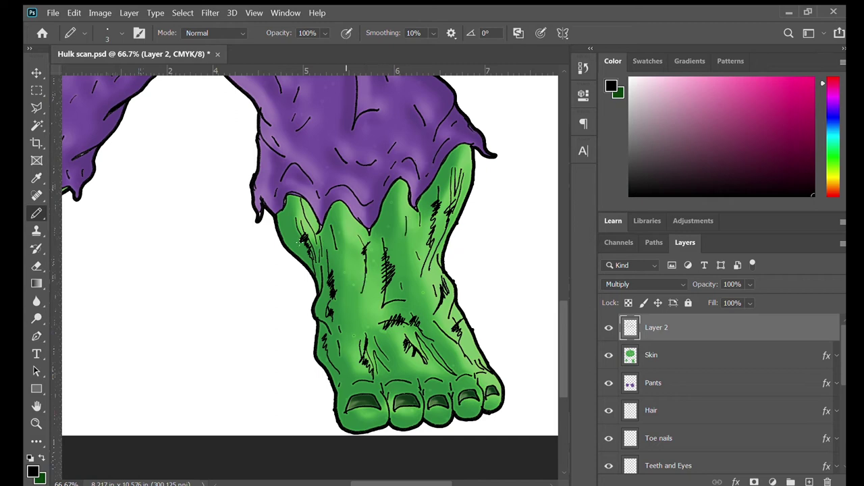
# - Hatch black shading on the figure's right ankle, along the foot tendons and under the toenails
pyautogui.moveTo(230, 238); pyautogui.dragTo(338, 225)
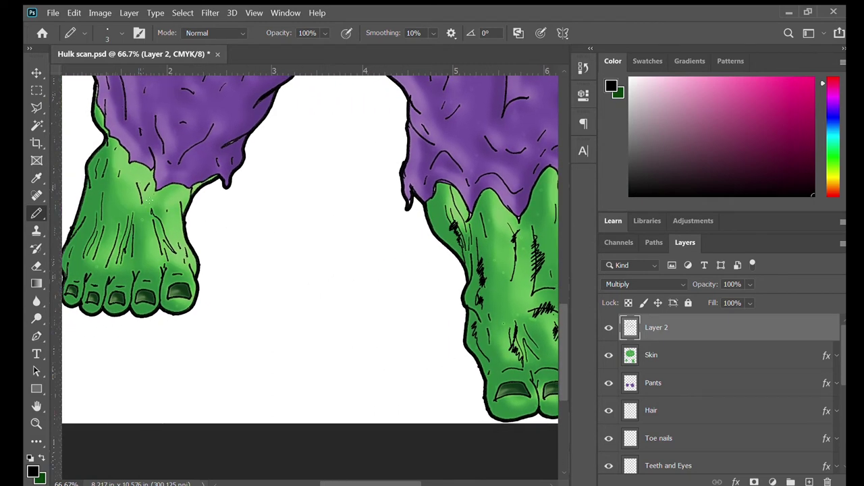
pyautogui.moveTo(108, 168)
pyautogui.mouseDown()
pyautogui.moveTo(101, 184)
pyautogui.moveTo(150, 212)
pyautogui.mouseUp()
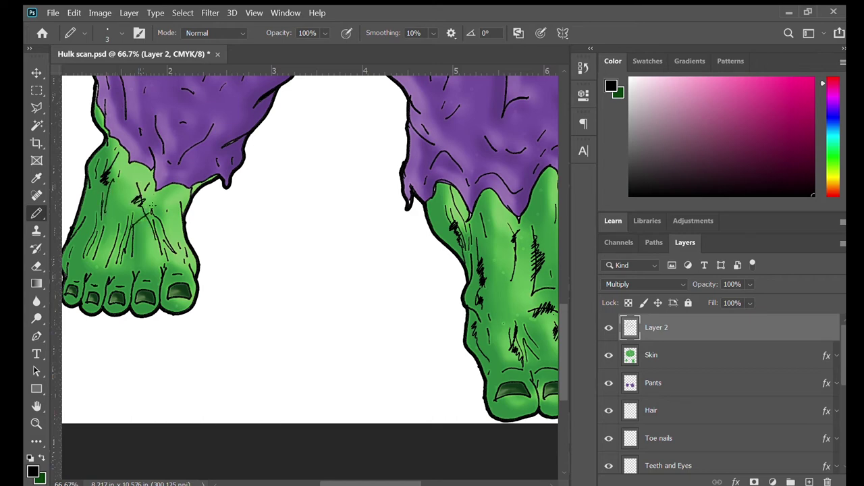
pyautogui.moveTo(190, 187); pyautogui.dragTo(179, 212)
pyautogui.moveTo(92, 183)
pyautogui.mouseDown()
pyautogui.moveTo(81, 231)
pyautogui.moveTo(98, 245)
pyautogui.moveTo(110, 209)
pyautogui.mouseUp()
pyautogui.moveTo(125, 249)
pyautogui.mouseDown()
pyautogui.moveTo(135, 305)
pyautogui.moveTo(171, 307)
pyautogui.mouseUp()
pyautogui.moveTo(107, 305); pyautogui.dragTo(127, 310)
pyautogui.moveTo(67, 277); pyautogui.dragTo(67, 262)
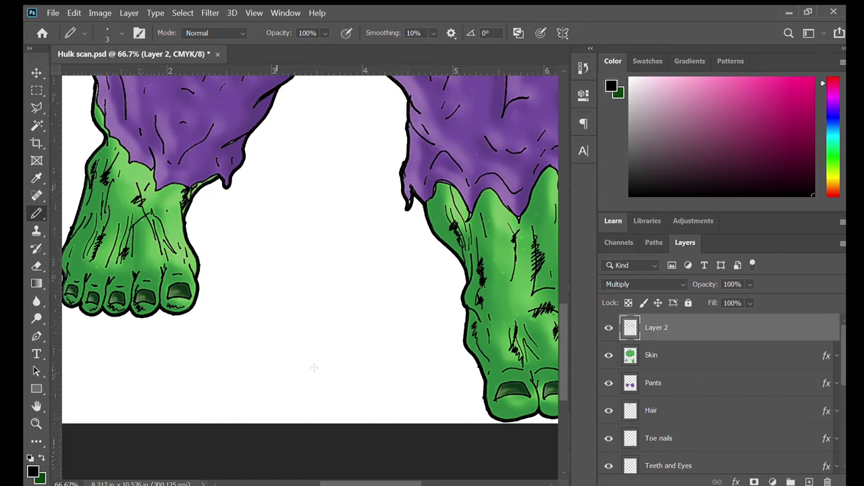
# - Add black pencil shading under the toenails of the figure's left foot
pyautogui.moveTo(409, 290); pyautogui.dragTo(270, 205)
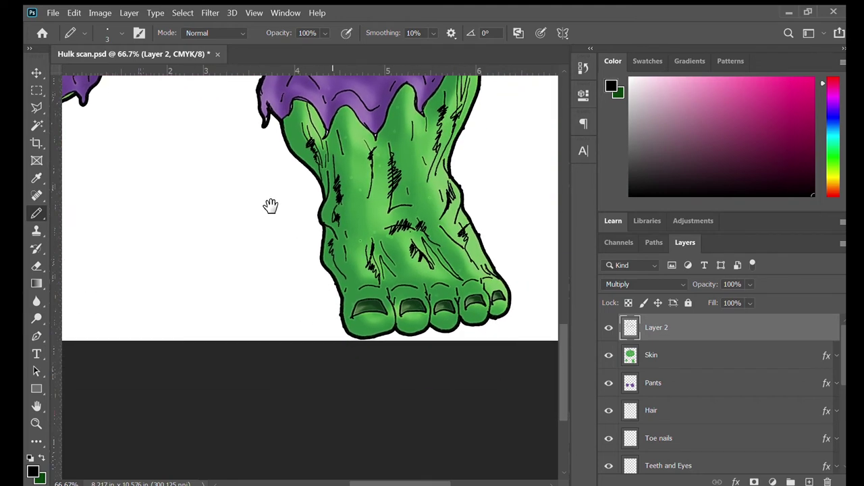
pyautogui.moveTo(345, 320)
pyautogui.mouseDown()
pyautogui.moveTo(364, 334)
pyautogui.moveTo(350, 318)
pyautogui.moveTo(352, 297)
pyautogui.mouseUp()
pyautogui.moveTo(403, 324)
pyautogui.mouseDown()
pyautogui.moveTo(444, 325)
pyautogui.moveTo(495, 309)
pyautogui.mouseUp()
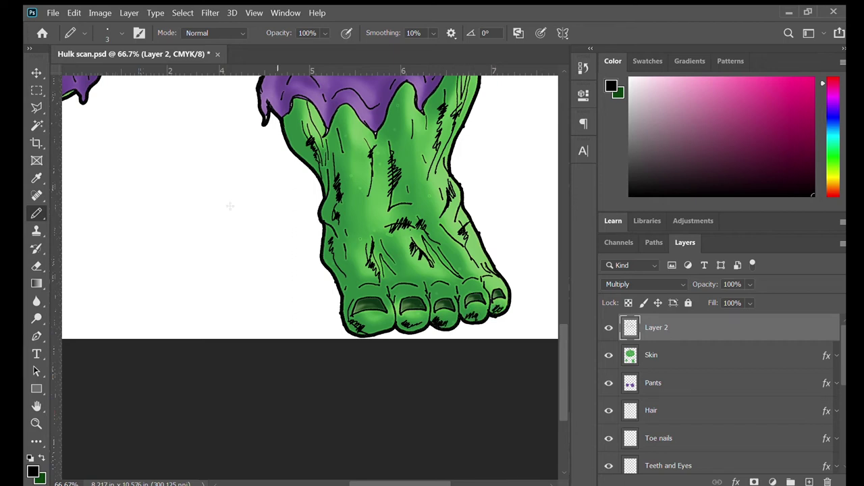
# - Reduce the fill of the shading layer, Layer 2, to 75%
pyautogui.hotkey('ctrl', '-')
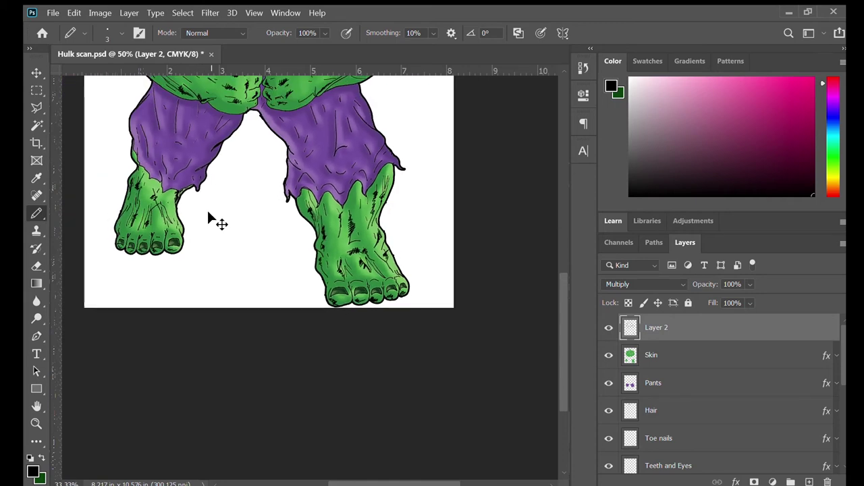
pyautogui.hotkey('ctrl', '-')
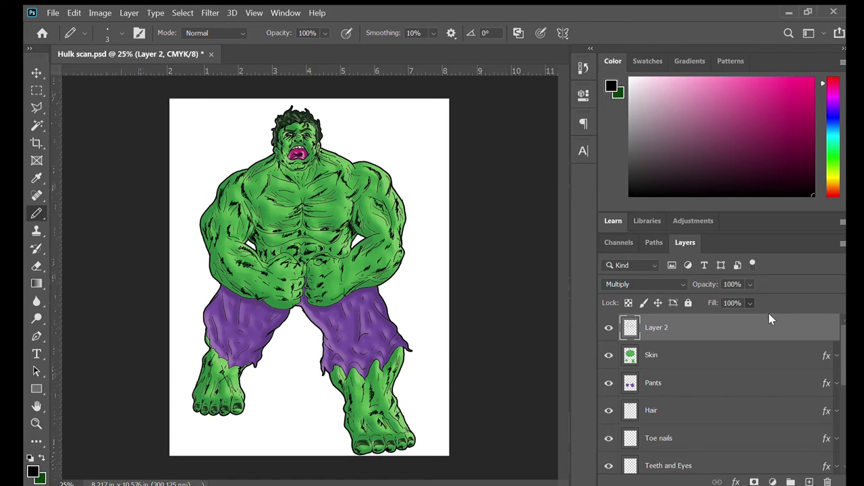
pyautogui.write('87')
pyautogui.moveTo(751, 317)
pyautogui.mouseDown()
pyautogui.moveTo(743, 322)
pyautogui.moveTo(759, 320)
pyautogui.moveTo(753, 314)
pyautogui.mouseUp()
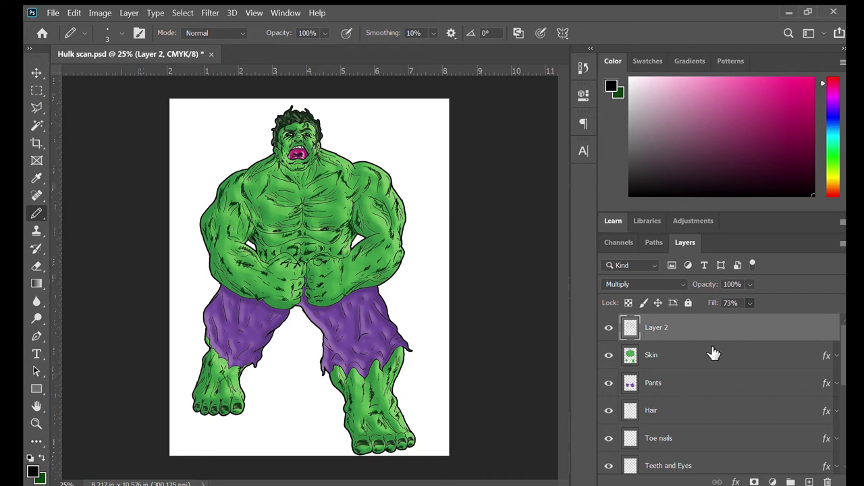
pyautogui.click(729, 303)
pyautogui.write('75')
pyautogui.press('Return')
# - Duplicate the Teeth and Eyes layer, then make Layer 2 the active layer again
pyautogui.hotkey('ctrl', '+')
pyautogui.hotkey('ctrl', '+')
pyautogui.hotkey('ctrl', '+')
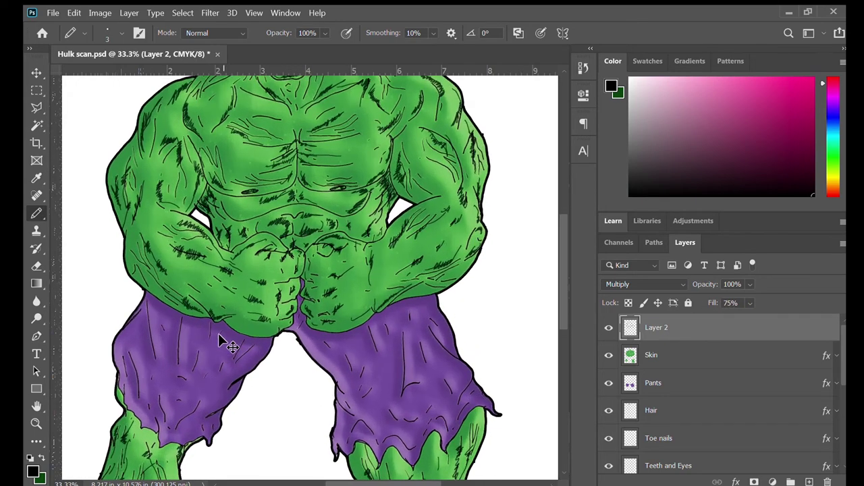
pyautogui.moveTo(559, 296); pyautogui.dragTo(560, 323)
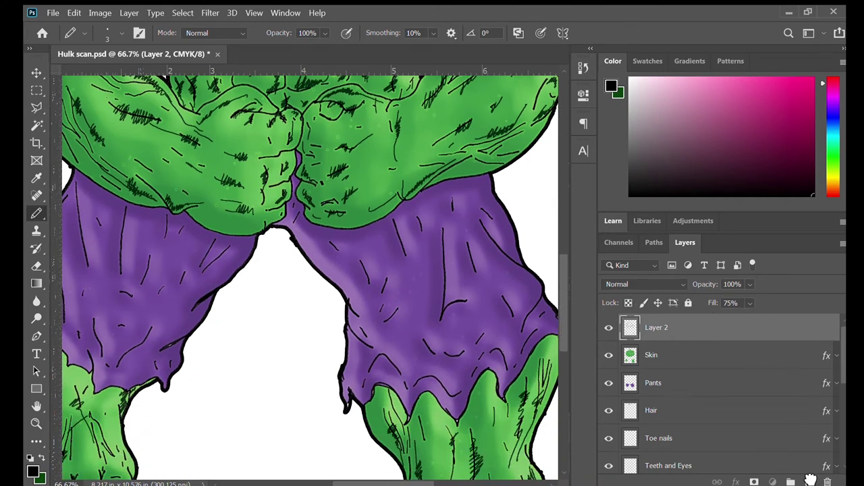
pyautogui.moveTo(811, 479); pyautogui.dragTo(810, 481)
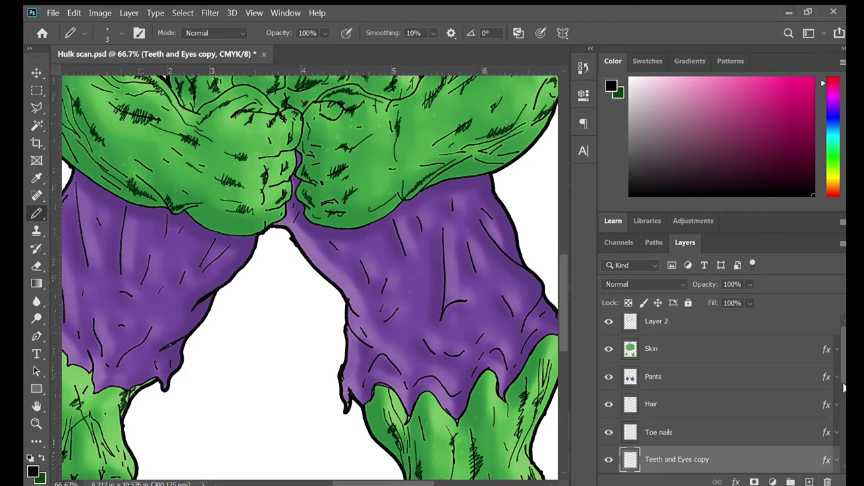
pyautogui.moveTo(837, 371); pyautogui.dragTo(837, 359)
pyautogui.click(770, 335)
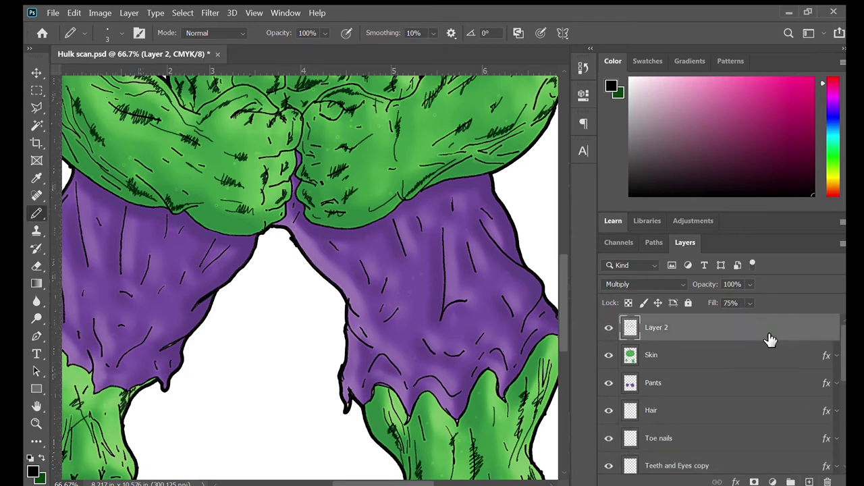
# - Rename the active layer to lines 1 and add a new layer above it named lines 2
pyautogui.doubleClick(660, 329)
pyautogui.write('In')
pyautogui.write('nes 1')
pyautogui.press('Return')
pyautogui.click(809, 481)
pyautogui.doubleClick(655, 328)
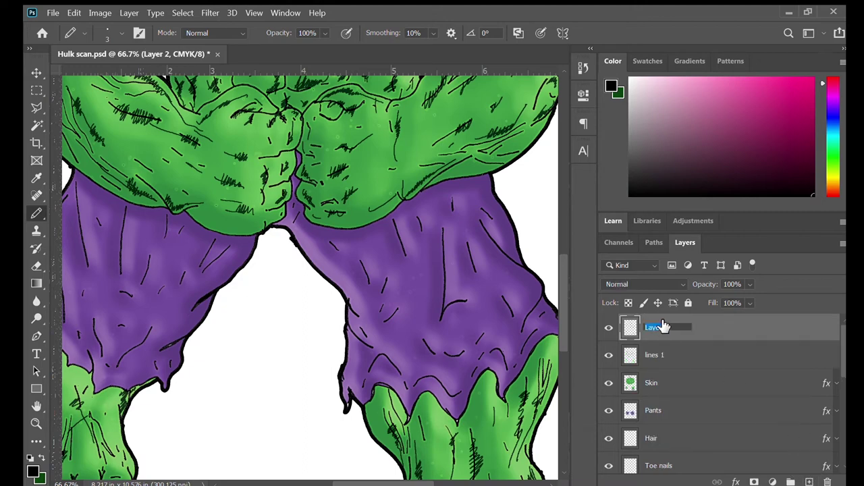
pyautogui.write('lines 2')
pyautogui.press('Return')
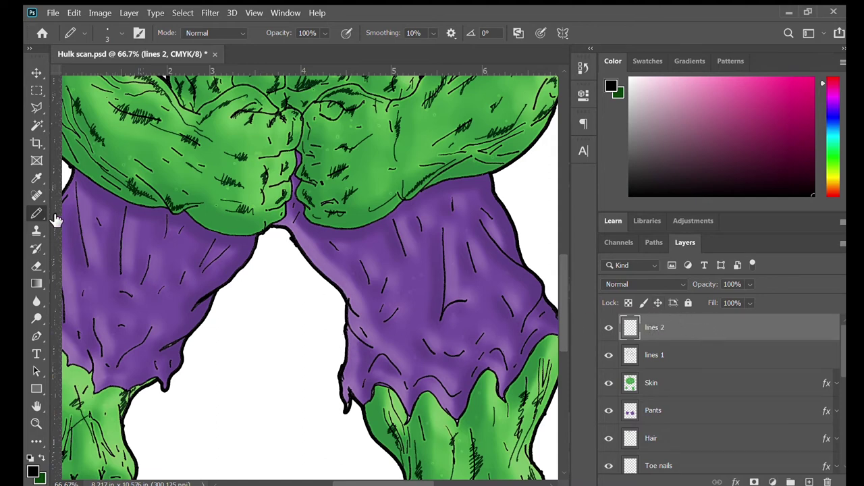
pyautogui.hotkey('ctrl', 's')
# - Hatch black shading along the upper vertical folds of the pants on the figure's right thigh
pyautogui.moveTo(205, 237); pyautogui.dragTo(218, 224)
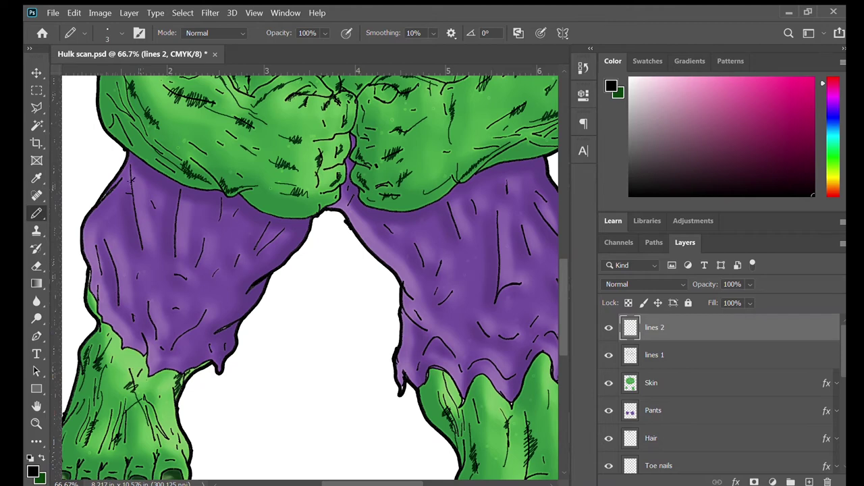
pyautogui.moveTo(128, 204)
pyautogui.mouseDown()
pyautogui.moveTo(153, 259)
pyautogui.moveTo(170, 254)
pyautogui.moveTo(171, 242)
pyautogui.mouseUp()
pyautogui.moveTo(182, 223); pyautogui.dragTo(173, 237)
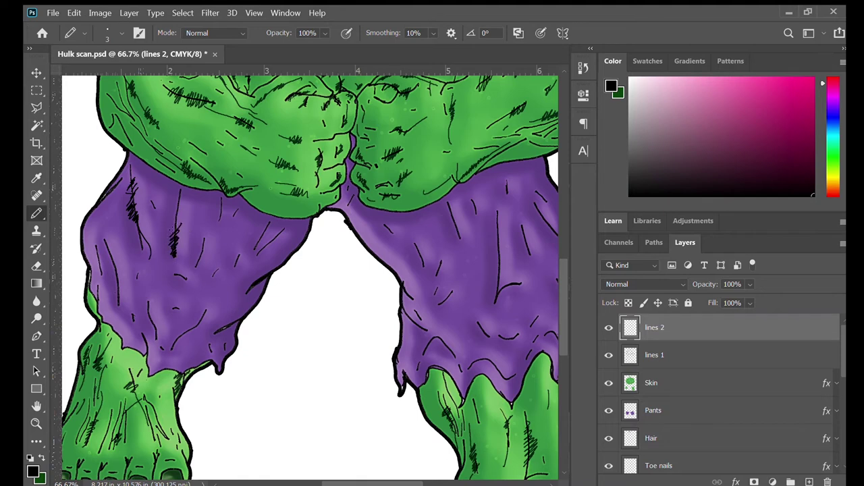
pyautogui.moveTo(185, 210); pyautogui.dragTo(176, 223)
pyautogui.moveTo(187, 208); pyautogui.dragTo(173, 214)
pyautogui.moveTo(185, 199)
pyautogui.mouseDown()
pyautogui.moveTo(176, 211)
pyautogui.moveTo(215, 243)
pyautogui.mouseUp()
pyautogui.moveTo(210, 223); pyautogui.dragTo(205, 246)
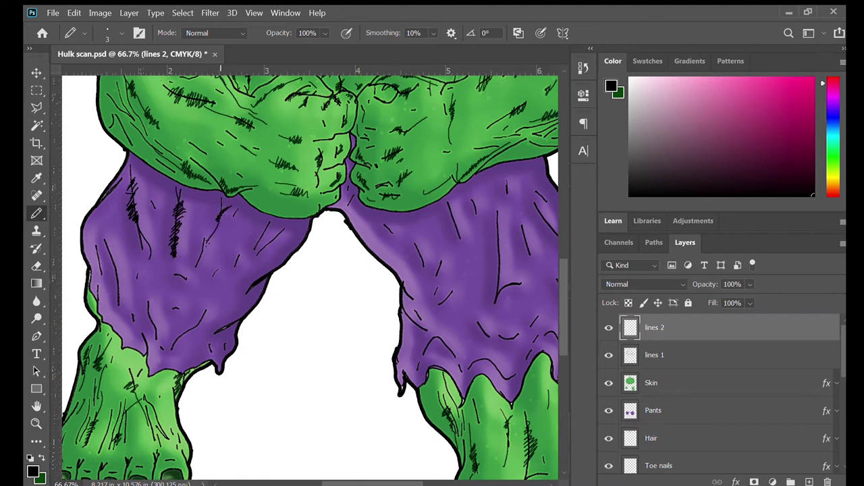
# - Hatch black shading along the inner-thigh edge of the pants on the figure's right leg
pyautogui.moveTo(281, 231); pyautogui.dragTo(242, 286)
pyautogui.moveTo(305, 227); pyautogui.dragTo(280, 257)
pyautogui.moveTo(305, 228); pyautogui.dragTo(262, 269)
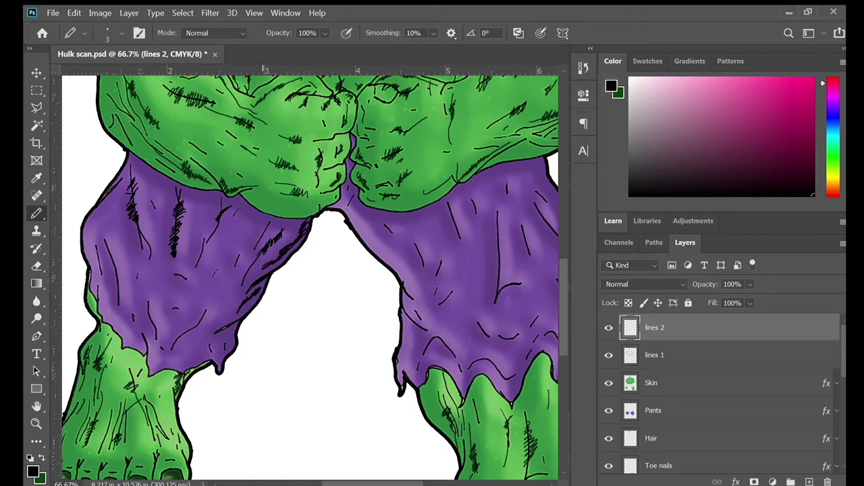
# - Hatch the outer edge and the folds near the torn hem of the right pant leg, plus the area beneath the forearm
pyautogui.moveTo(93, 228)
pyautogui.mouseDown()
pyautogui.moveTo(99, 269)
pyautogui.moveTo(91, 231)
pyautogui.mouseUp()
pyautogui.moveTo(118, 194); pyautogui.dragTo(112, 206)
pyautogui.moveTo(110, 245)
pyautogui.mouseDown()
pyautogui.moveTo(120, 304)
pyautogui.moveTo(144, 308)
pyautogui.moveTo(141, 334)
pyautogui.mouseUp()
pyautogui.moveTo(154, 337)
pyautogui.mouseDown()
pyautogui.moveTo(150, 357)
pyautogui.moveTo(189, 312)
pyautogui.moveTo(181, 328)
pyautogui.mouseUp()
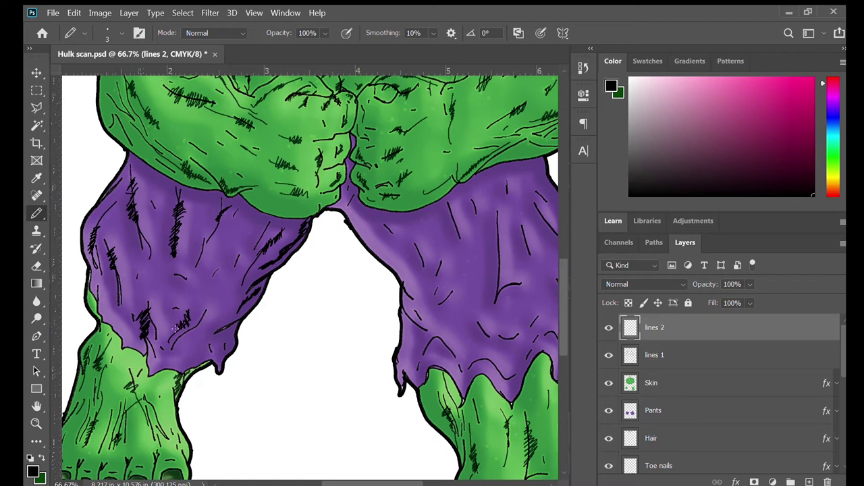
pyautogui.moveTo(179, 364)
pyautogui.mouseDown()
pyautogui.moveTo(201, 332)
pyautogui.moveTo(174, 350)
pyautogui.moveTo(197, 346)
pyautogui.moveTo(179, 365)
pyautogui.mouseUp()
pyautogui.moveTo(97, 283)
pyautogui.mouseDown()
pyautogui.moveTo(108, 318)
pyautogui.moveTo(98, 301)
pyautogui.mouseUp()
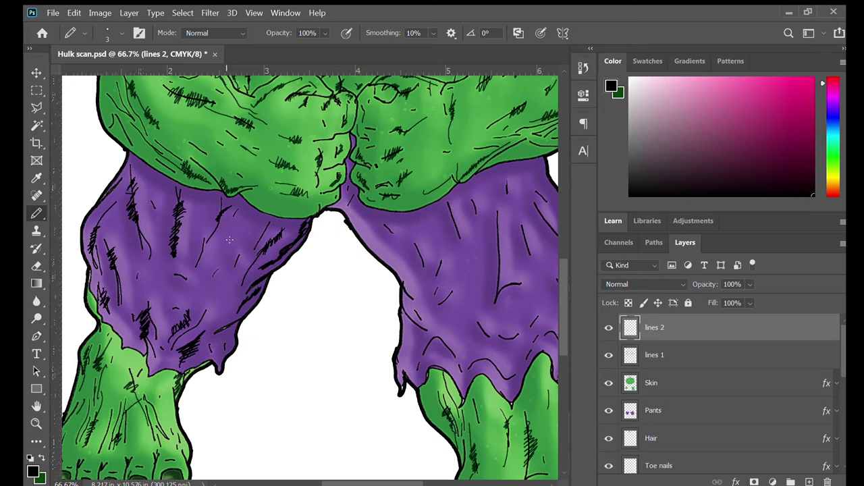
pyautogui.moveTo(246, 208); pyautogui.dragTo(238, 195)
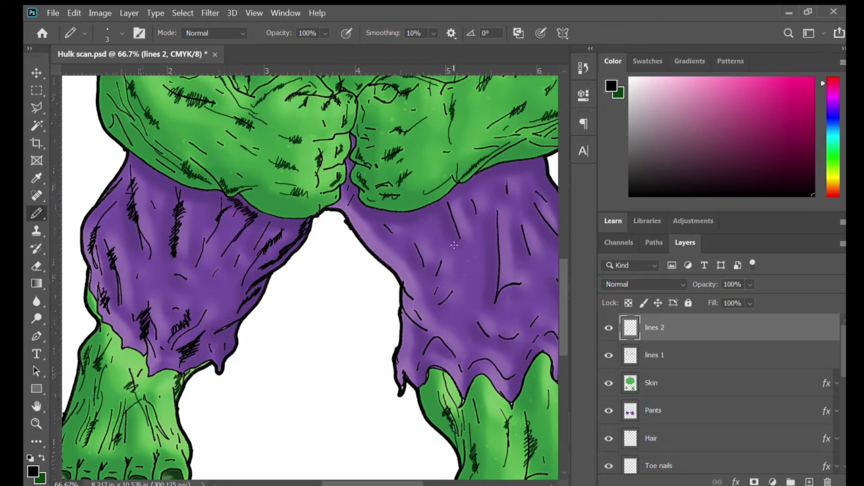
# - Hatch black shading on the figure's left pant leg at the crotch, under the forearm, along the central folds and beside the knee
pyautogui.moveTo(459, 250); pyautogui.dragTo(370, 264)
pyautogui.moveTo(269, 230); pyautogui.dragTo(312, 264)
pyautogui.moveTo(277, 233)
pyautogui.mouseDown()
pyautogui.moveTo(291, 254)
pyautogui.moveTo(302, 247)
pyautogui.moveTo(313, 267)
pyautogui.mouseUp()
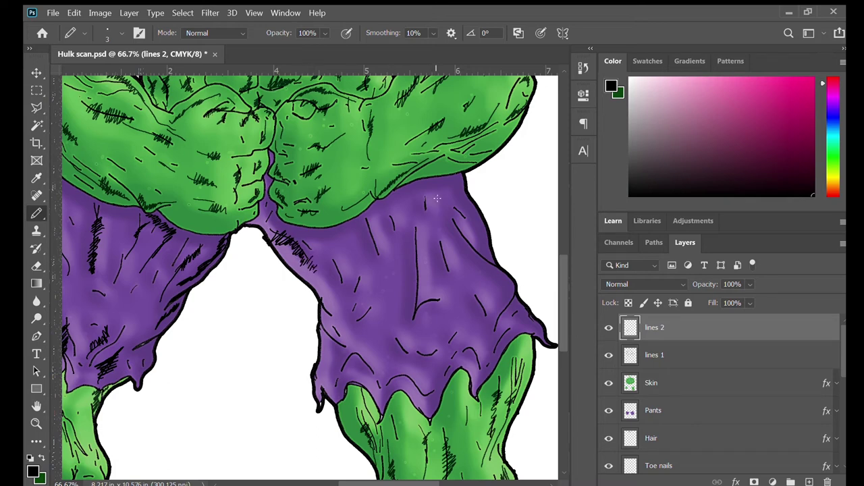
pyautogui.moveTo(448, 182)
pyautogui.mouseDown()
pyautogui.moveTo(453, 206)
pyautogui.moveTo(439, 194)
pyautogui.moveTo(443, 181)
pyautogui.mouseUp()
pyautogui.moveTo(378, 220)
pyautogui.mouseDown()
pyautogui.moveTo(389, 297)
pyautogui.moveTo(380, 220)
pyautogui.moveTo(383, 257)
pyautogui.mouseUp()
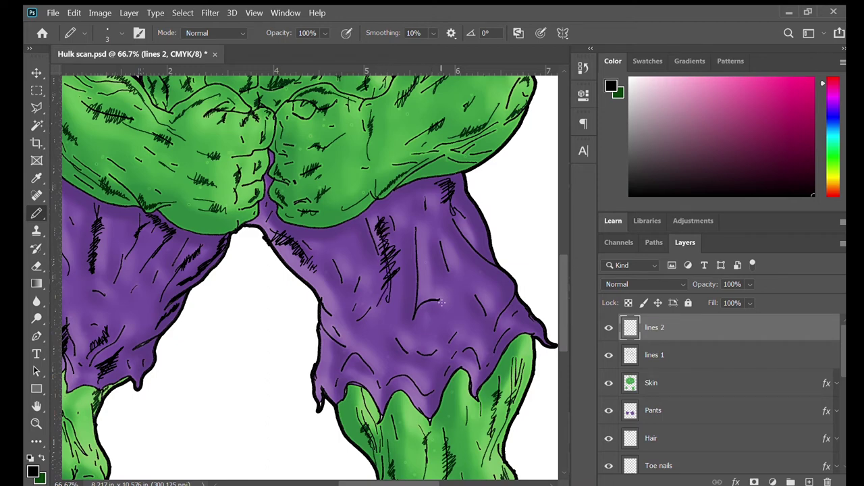
pyautogui.moveTo(466, 316)
pyautogui.mouseDown()
pyautogui.moveTo(468, 286)
pyautogui.moveTo(459, 288)
pyautogui.moveTo(459, 246)
pyautogui.mouseUp()
pyautogui.moveTo(497, 291)
pyautogui.mouseDown()
pyautogui.moveTo(492, 309)
pyautogui.moveTo(505, 289)
pyautogui.moveTo(495, 282)
pyautogui.mouseUp()
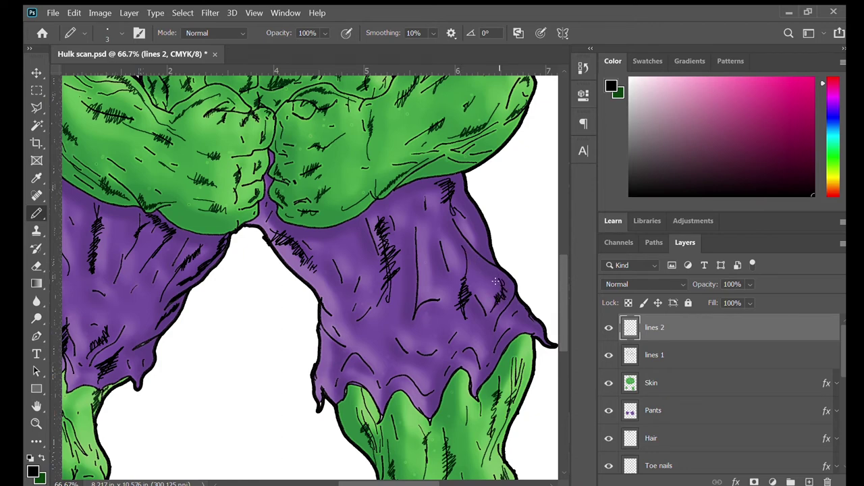
# - Add black hatching to the folds above the left pant leg's torn hem, its inner edge and the middle creases
pyautogui.moveTo(360, 335)
pyautogui.mouseDown()
pyautogui.moveTo(382, 352)
pyautogui.moveTo(384, 343)
pyautogui.moveTo(372, 353)
pyautogui.moveTo(374, 329)
pyautogui.moveTo(390, 368)
pyautogui.mouseUp()
pyautogui.moveTo(497, 360)
pyautogui.mouseDown()
pyautogui.moveTo(491, 338)
pyautogui.moveTo(487, 361)
pyautogui.mouseUp()
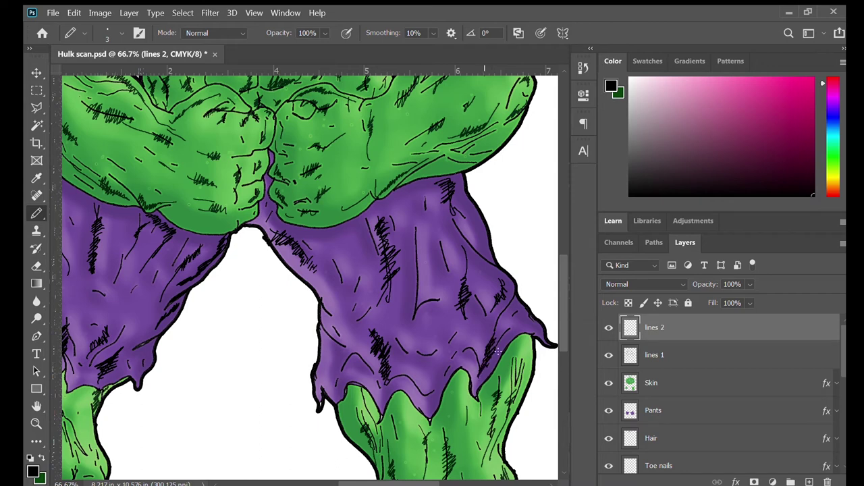
pyautogui.moveTo(516, 327); pyautogui.dragTo(522, 318)
pyautogui.moveTo(362, 308)
pyautogui.mouseDown()
pyautogui.moveTo(343, 335)
pyautogui.moveTo(360, 309)
pyautogui.moveTo(343, 309)
pyautogui.moveTo(362, 295)
pyautogui.moveTo(352, 298)
pyautogui.moveTo(350, 250)
pyautogui.mouseUp()
pyautogui.moveTo(423, 258); pyautogui.dragTo(410, 310)
pyautogui.moveTo(415, 368); pyautogui.dragTo(426, 388)
pyautogui.moveTo(336, 361)
pyautogui.mouseDown()
pyautogui.moveTo(358, 362)
pyautogui.moveTo(335, 360)
pyautogui.moveTo(328, 346)
pyautogui.moveTo(324, 376)
pyautogui.moveTo(332, 361)
pyautogui.moveTo(325, 324)
pyautogui.mouseUp()
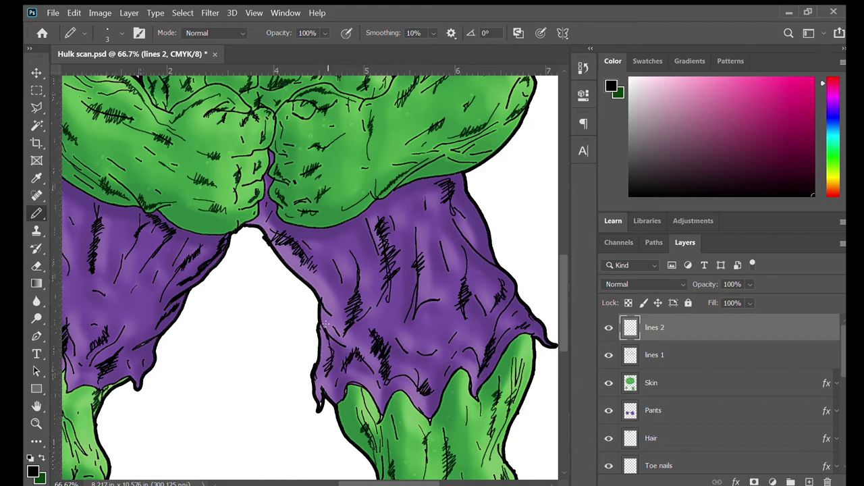
# - Hatch the left pant leg's outer fold, the edge below the forearm and the purple gap between the fists
pyautogui.moveTo(477, 277); pyautogui.dragTo(467, 231)
pyautogui.moveTo(377, 197)
pyautogui.mouseDown()
pyautogui.moveTo(424, 189)
pyautogui.moveTo(382, 211)
pyautogui.mouseUp()
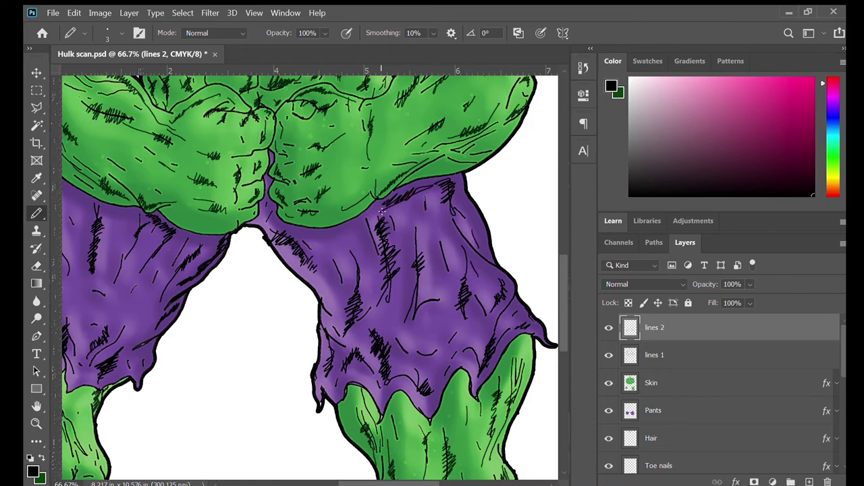
pyautogui.moveTo(270, 215); pyautogui.dragTo(268, 177)
pyautogui.moveTo(364, 230); pyautogui.dragTo(370, 248)
# - Set the lines 2 layer to Multiply with an 80% fill, and save the document
pyautogui.scroll(-10, 629, 284)
pyautogui.scroll(7, 630, 284)
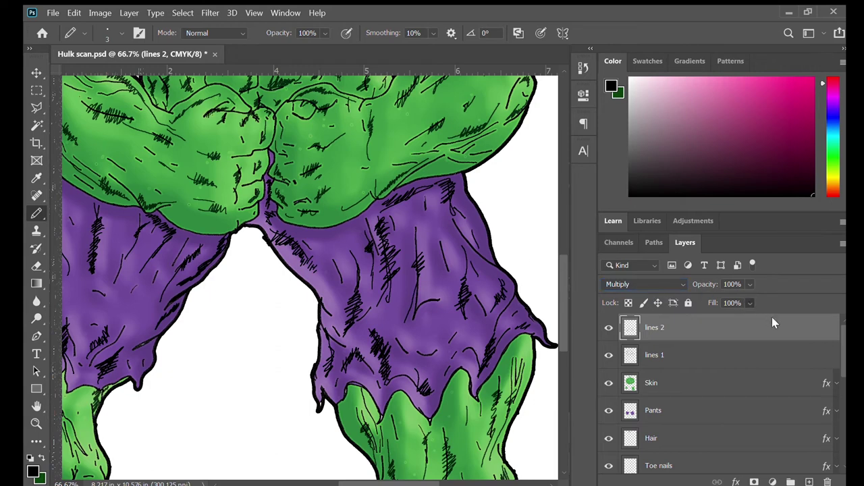
pyautogui.scroll(-16, 766, 318)
pyautogui.scroll(1, 754, 320)
pyautogui.scroll(4, 757, 316)
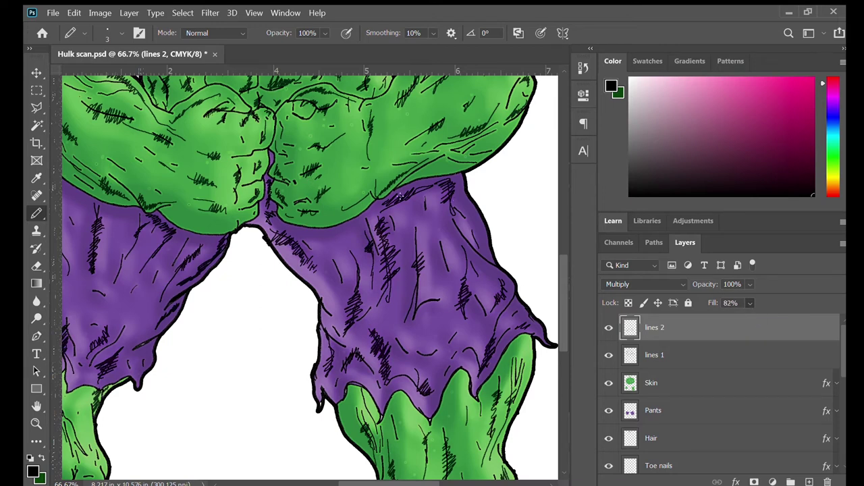
pyautogui.click(734, 305)
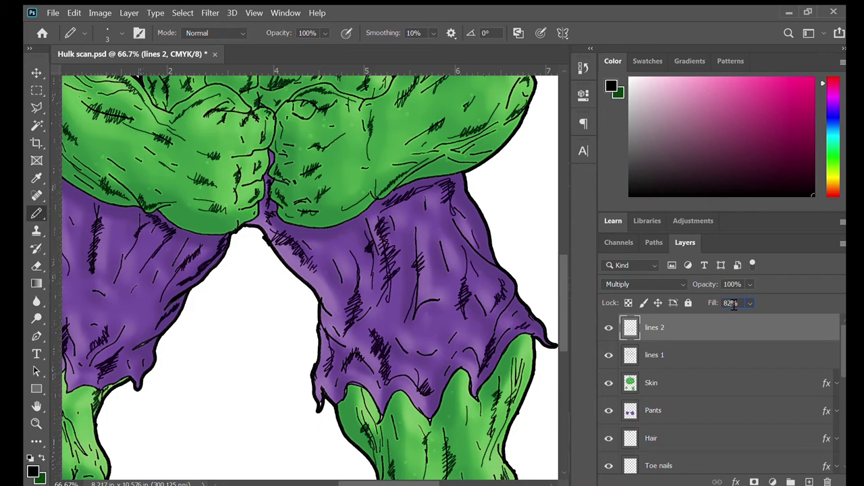
pyautogui.write('80')
pyautogui.press('Return')
pyautogui.scroll(-3, 509, 233)
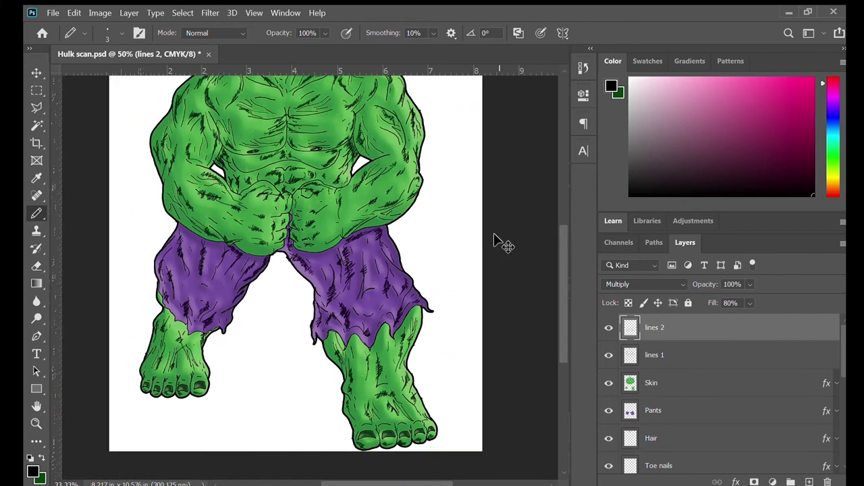
pyautogui.hotkey('ctrl', 's')
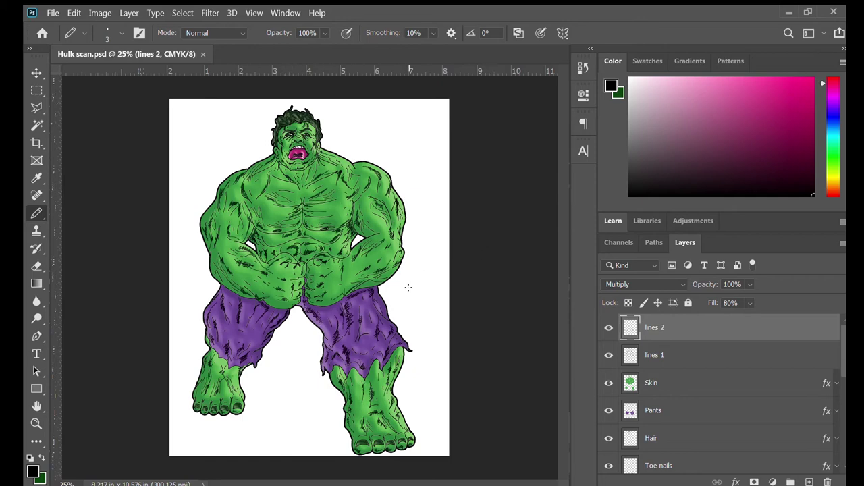
# - Review the line shading on the upper body and head, and on the figure as a whole
pyautogui.scroll(1, 407, 287)
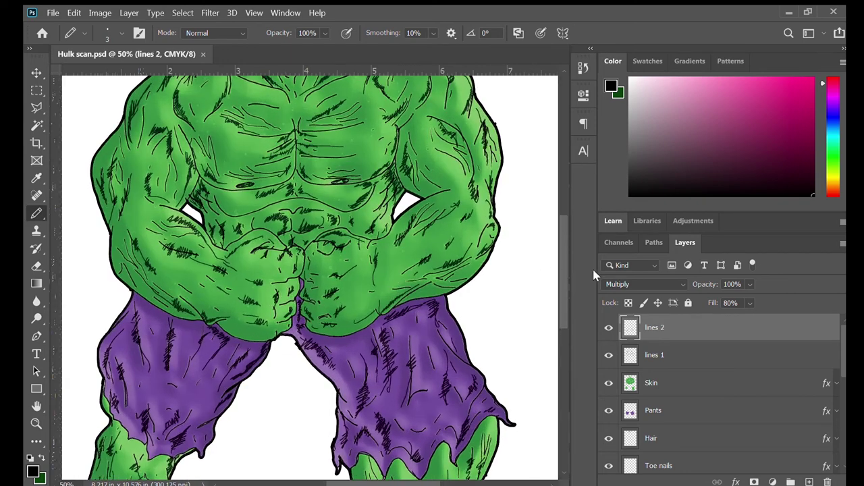
pyautogui.moveTo(566, 277); pyautogui.dragTo(560, 243)
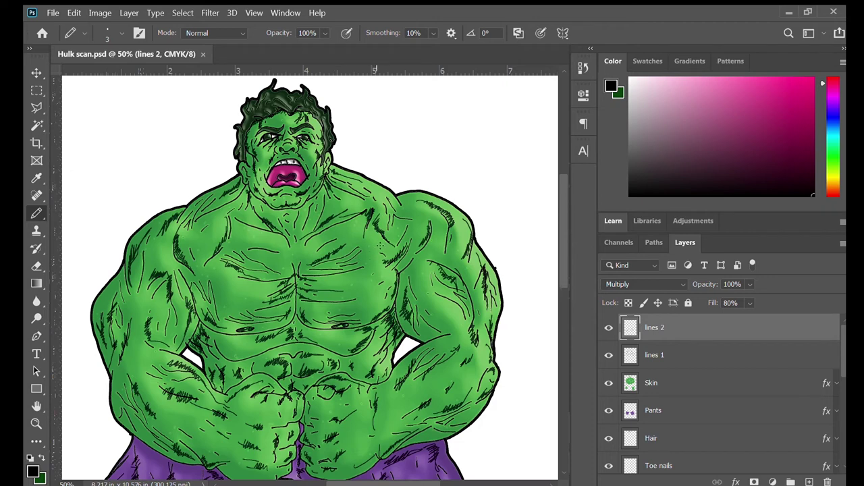
pyautogui.moveTo(563, 233)
pyautogui.mouseDown()
pyautogui.moveTo(544, 331)
pyautogui.moveTo(551, 239)
pyautogui.mouseUp()
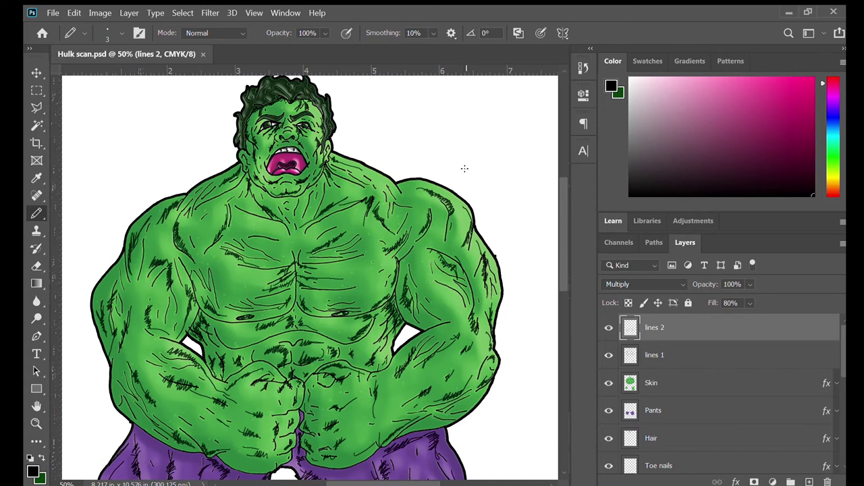
pyautogui.moveTo(562, 229); pyautogui.dragTo(538, 226)
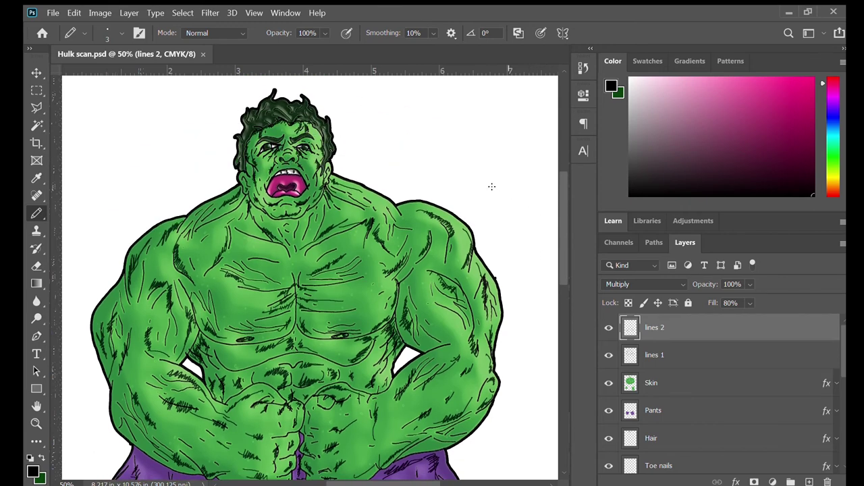
pyautogui.hotkey('ctrl', '-')
pyautogui.hotkey('ctrl', '-')
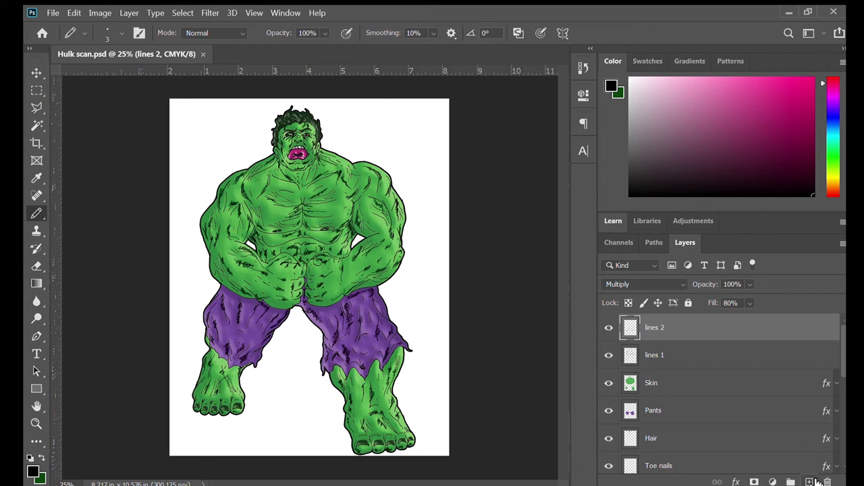
# - Add a new layer above lines 2 and save the document
pyautogui.click(813, 481)
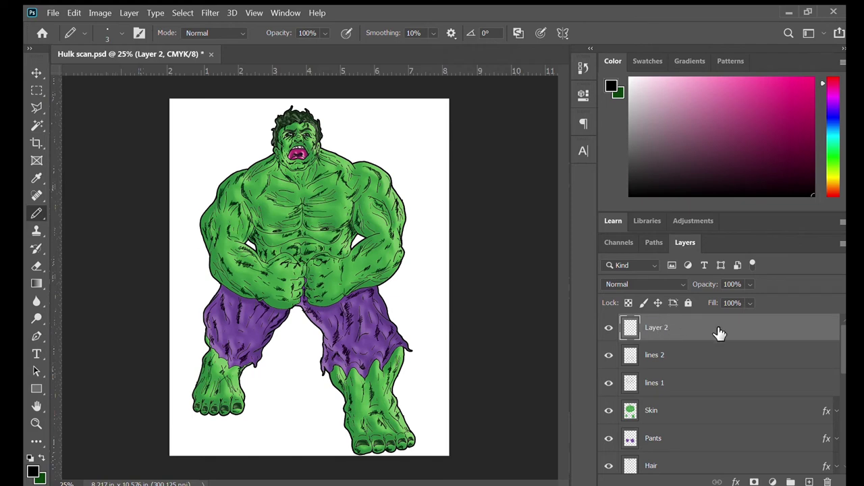
pyautogui.scroll(-4, 719, 334)
pyautogui.scroll(4, 719, 333)
pyautogui.hotkey('ctrl', 's')
# - With the Brush readied at size 180, name the new layer shadow and set its blend mode to Multiply
pyautogui.hotkey('shift', 'b')
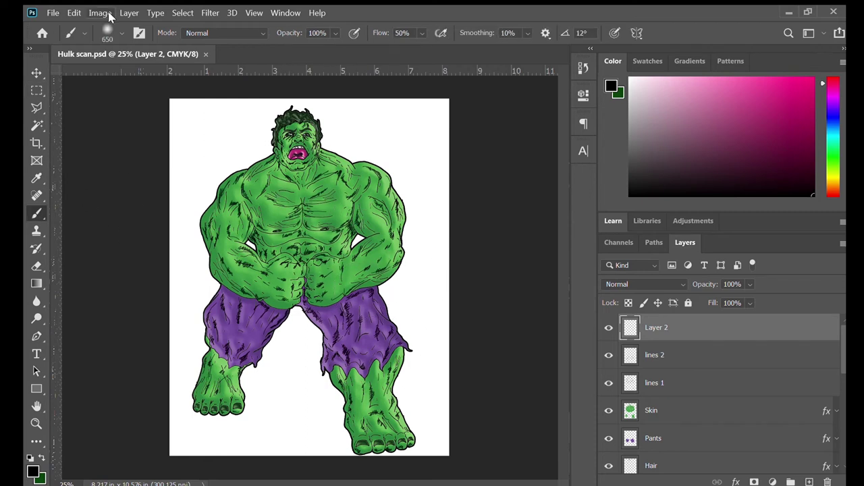
pyautogui.moveTo(166, 78); pyautogui.dragTo(143, 80)
pyautogui.doubleClick(656, 328)
pyautogui.write('shadow')
pyautogui.press('Return')
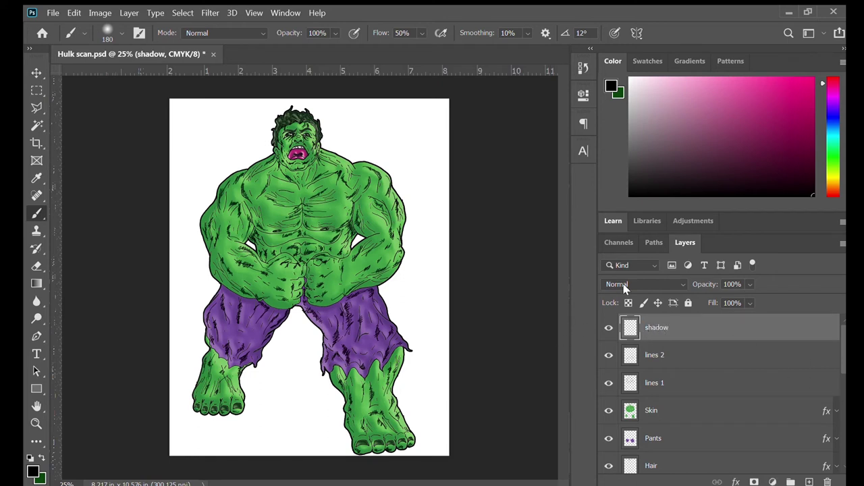
pyautogui.click(647, 284)
pyautogui.scroll(-10, 647, 284)
pyautogui.press('Up')
pyautogui.press('Up')
# - Select the green skin areas of the torso and arms on the Skin layer with the Magic Wand
pyautogui.scroll(3, 332, 327)
pyautogui.moveTo(353, 245)
pyautogui.mouseDown()
pyautogui.moveTo(348, 275)
pyautogui.moveTo(378, 481)
pyautogui.moveTo(386, 251)
pyautogui.moveTo(346, 342)
pyautogui.mouseUp()
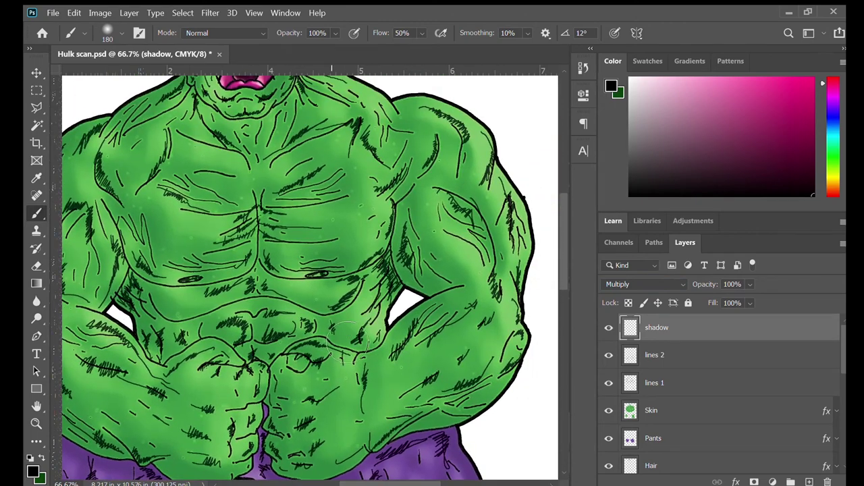
pyautogui.click(37, 125)
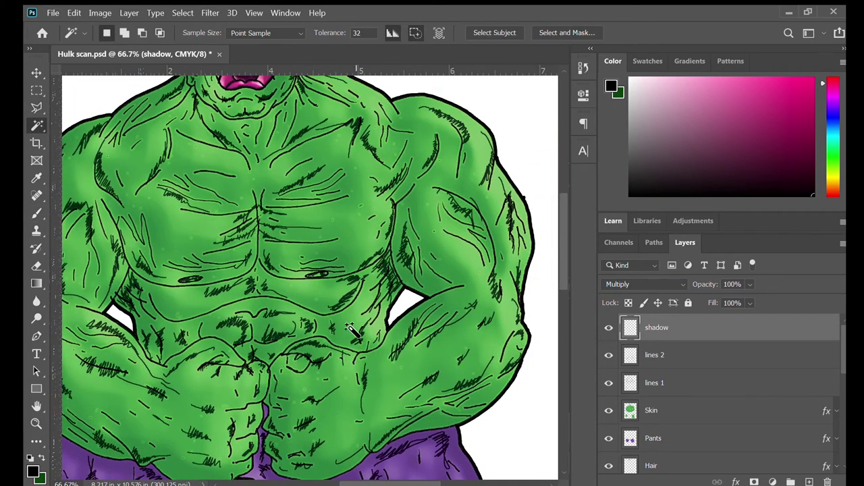
pyautogui.click(705, 419)
pyautogui.click(350, 313)
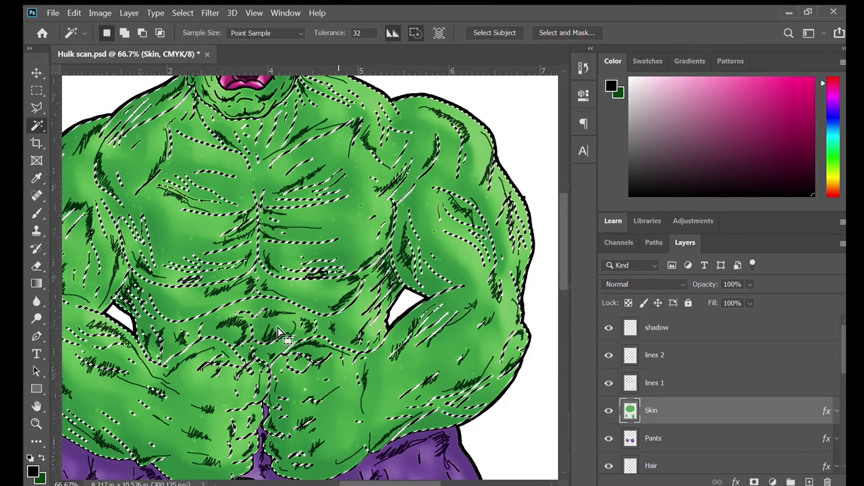
pyautogui.click(162, 123)
# - Switch to the Brush at size 105 and make the shadow layer active, keeping the skin selection
pyautogui.press('l')
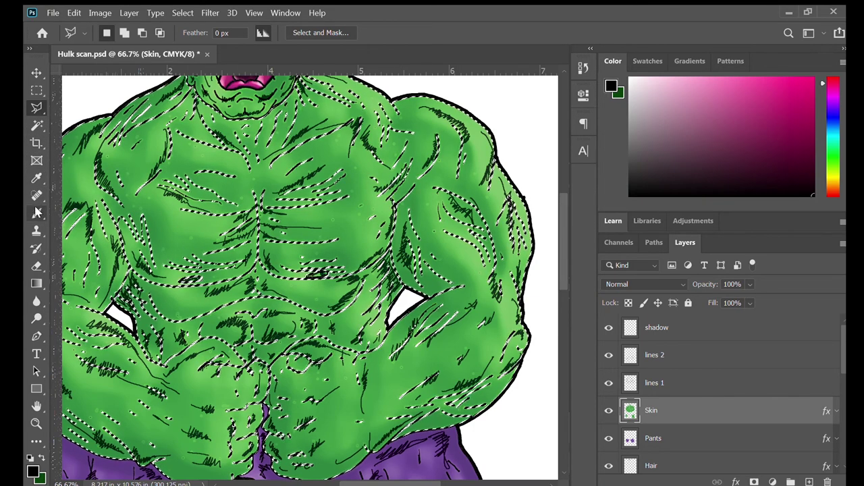
pyautogui.press('b')
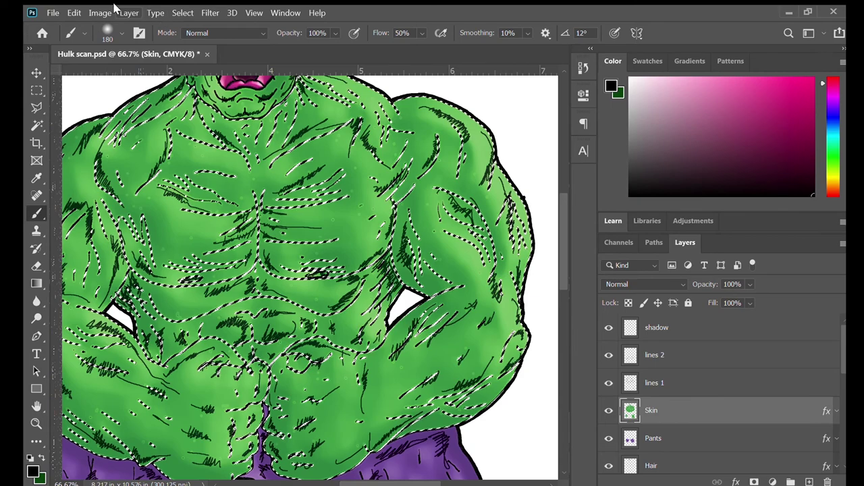
pyautogui.press('[')
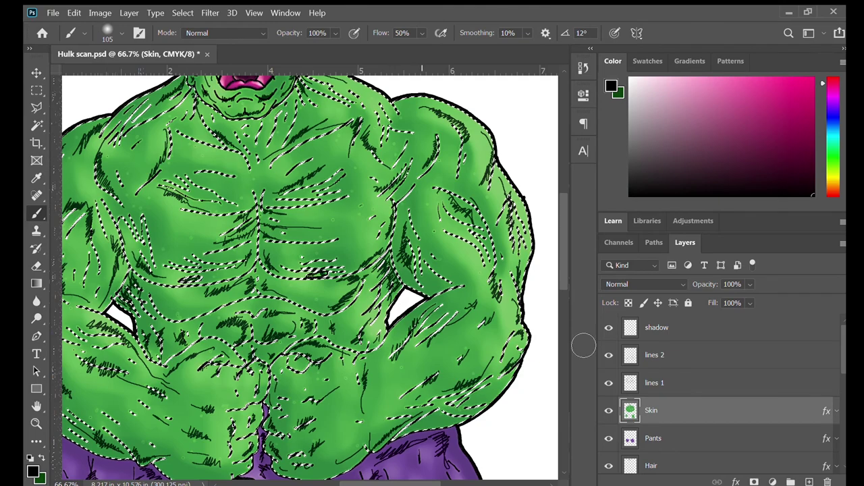
pyautogui.click(659, 328)
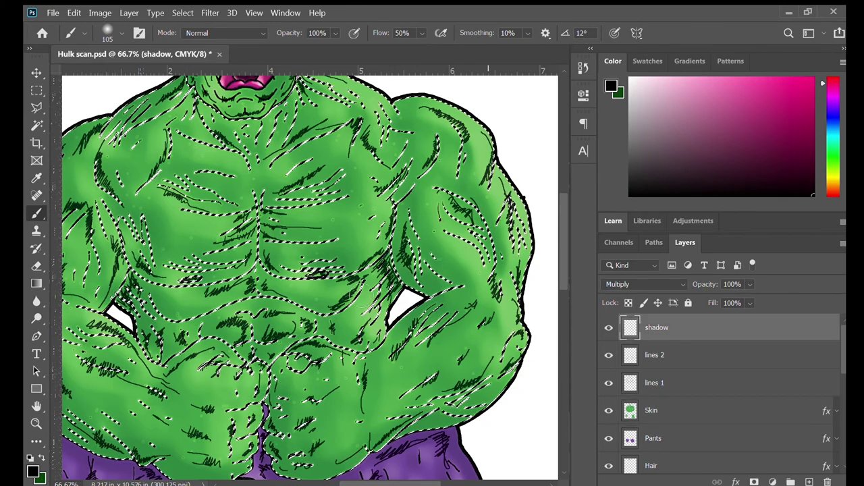
# - Brush soft black shadows down both sides of the waist and along the lower abdomen above the fists
pyautogui.moveTo(378, 260); pyautogui.dragTo(398, 300)
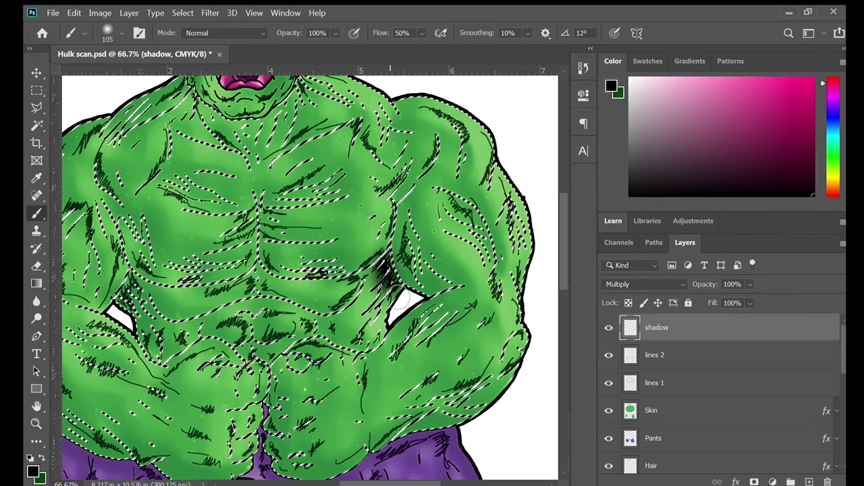
pyautogui.moveTo(397, 315); pyautogui.dragTo(383, 342)
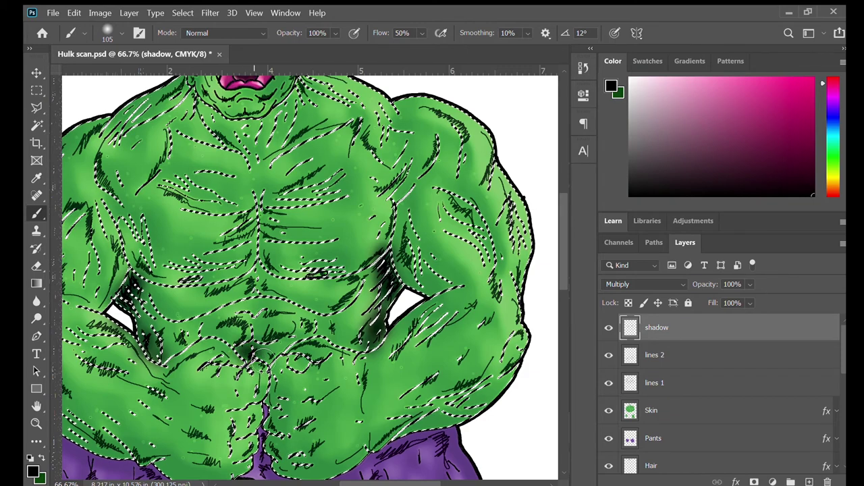
pyautogui.moveTo(251, 356)
pyautogui.mouseDown()
pyautogui.moveTo(302, 354)
pyautogui.moveTo(341, 336)
pyautogui.moveTo(210, 326)
pyautogui.mouseUp()
pyautogui.moveTo(242, 354)
pyautogui.mouseDown()
pyautogui.moveTo(177, 347)
pyautogui.moveTo(188, 358)
pyautogui.moveTo(169, 358)
pyautogui.moveTo(156, 353)
pyautogui.moveTo(152, 327)
pyautogui.mouseUp()
# - Brush shadows into the crooks of both elbows and along both inner upper arms down from the armpits
pyautogui.moveTo(143, 239); pyautogui.dragTo(405, 180)
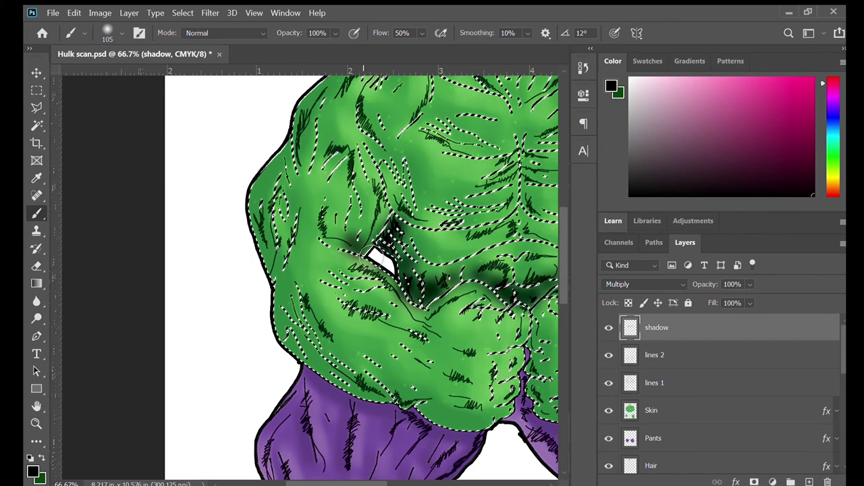
pyautogui.moveTo(340, 241); pyautogui.dragTo(356, 255)
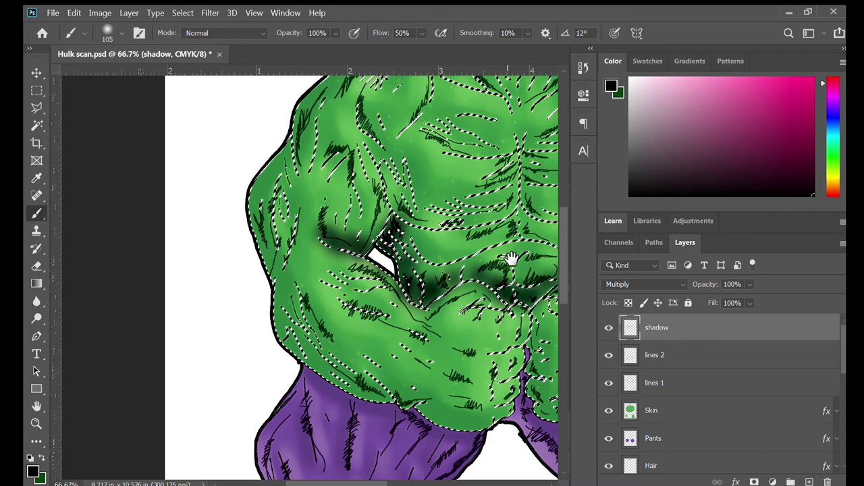
pyautogui.moveTo(512, 258); pyautogui.dragTo(185, 247)
pyautogui.moveTo(345, 200)
pyautogui.mouseDown()
pyautogui.moveTo(383, 184)
pyautogui.moveTo(410, 256)
pyautogui.mouseUp()
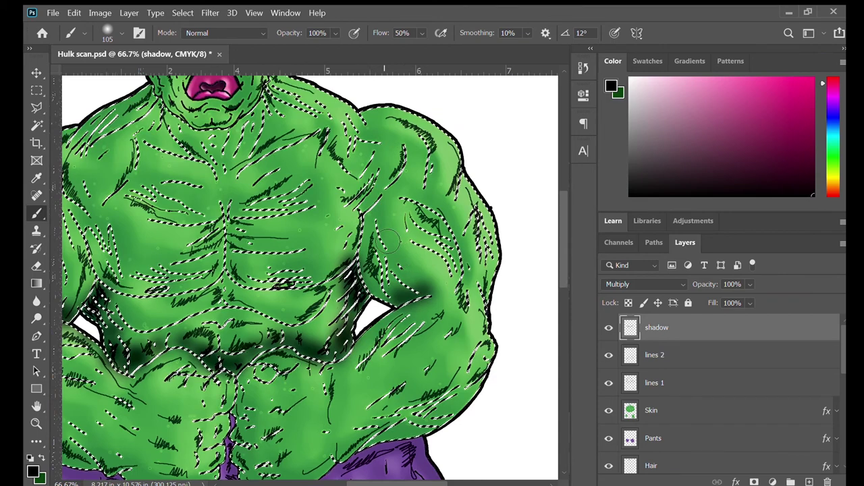
pyautogui.moveTo(388, 215)
pyautogui.mouseDown()
pyautogui.moveTo(380, 200)
pyautogui.moveTo(374, 254)
pyautogui.mouseUp()
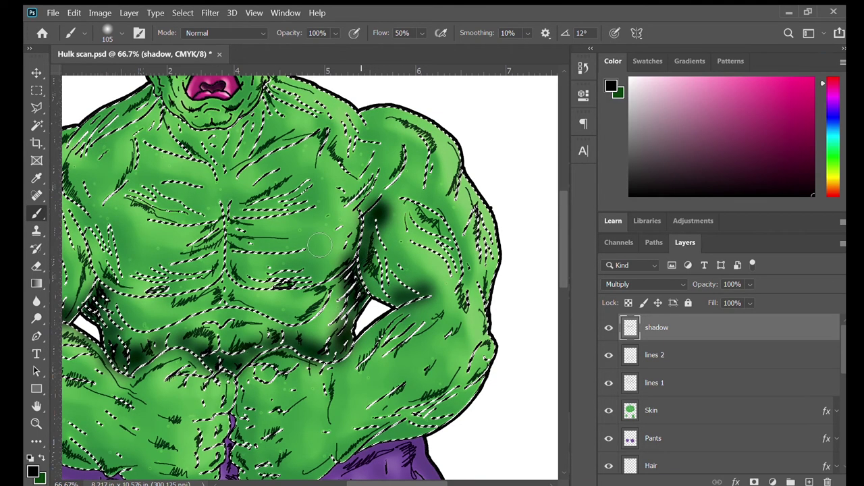
pyautogui.moveTo(126, 227); pyautogui.dragTo(279, 257)
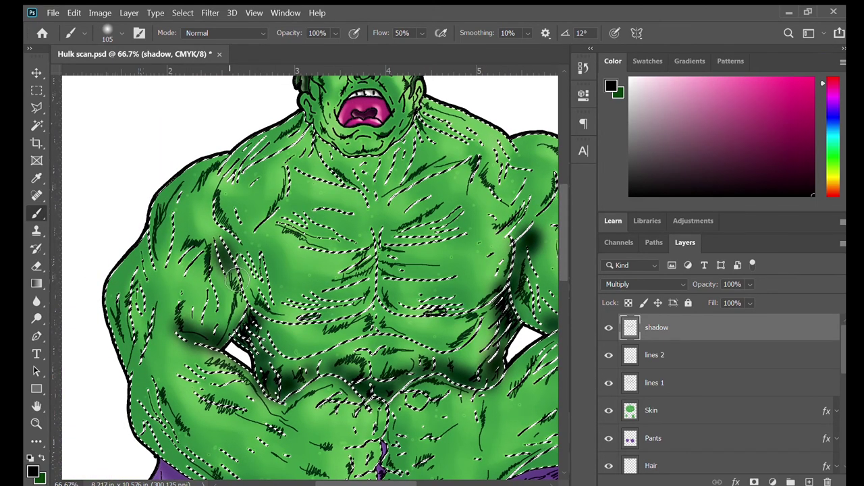
pyautogui.moveTo(236, 276); pyautogui.dragTo(249, 317)
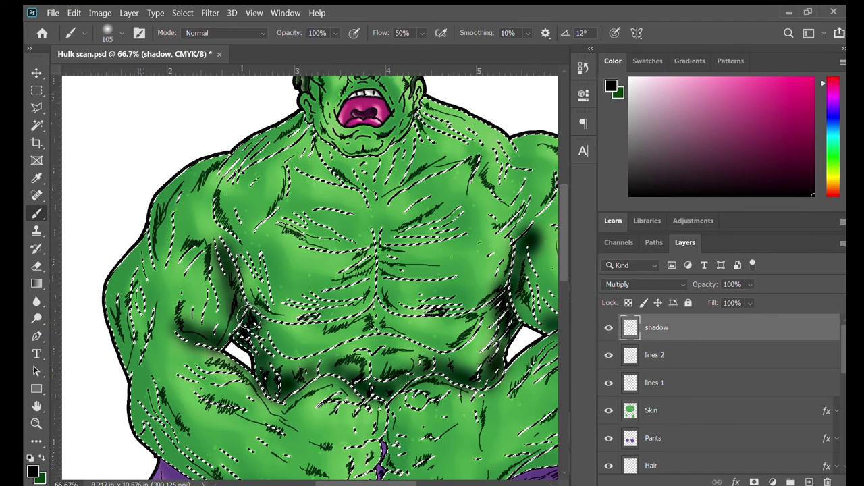
# - Shade the neck directly beneath the chin with soft black brush strokes
pyautogui.moveTo(298, 198); pyautogui.dragTo(337, 246)
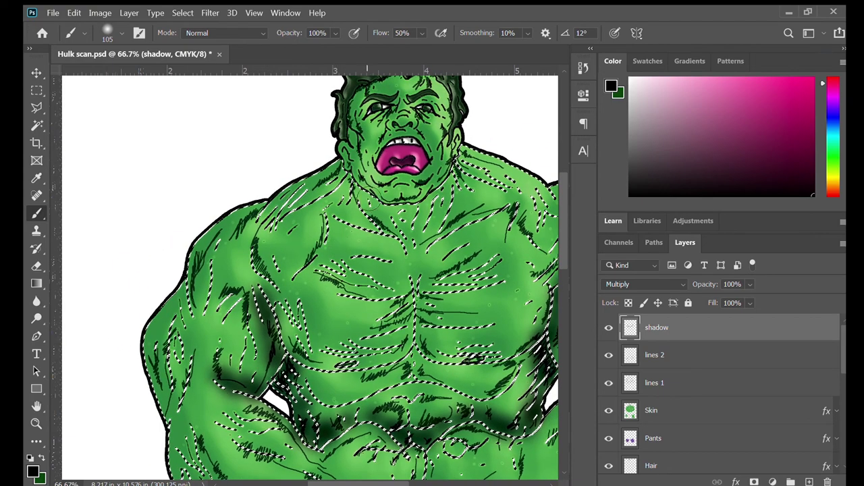
pyautogui.moveTo(359, 202)
pyautogui.mouseDown()
pyautogui.moveTo(401, 218)
pyautogui.moveTo(424, 212)
pyautogui.mouseUp()
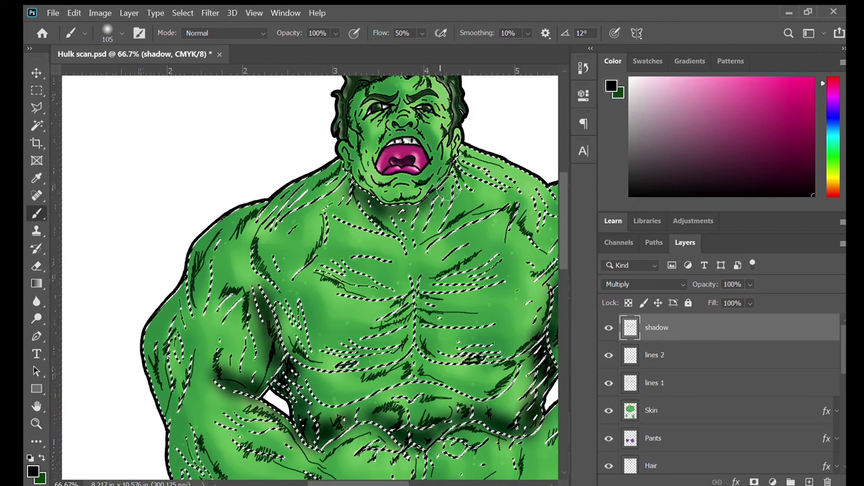
pyautogui.moveTo(547, 185); pyautogui.dragTo(461, 159)
pyautogui.press('space')
# - Shade the undersides of both forearms and the facing edges of the two fists
pyautogui.moveTo(293, 303); pyautogui.dragTo(318, 169)
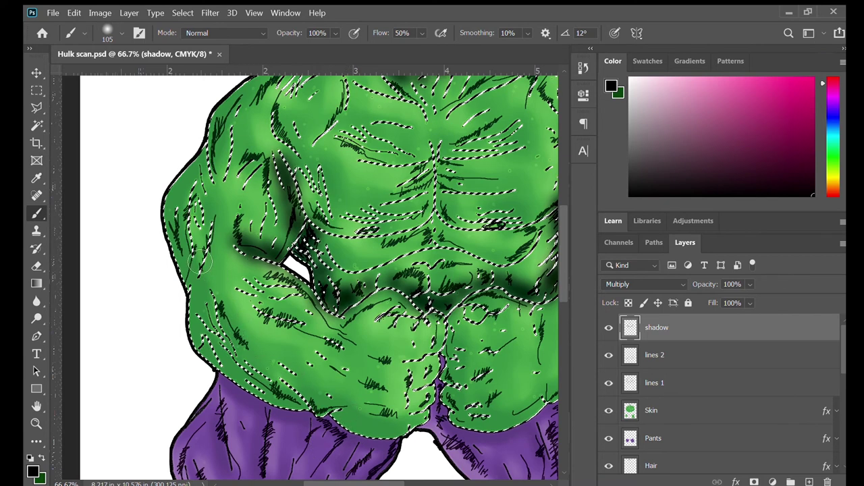
pyautogui.moveTo(193, 290)
pyautogui.mouseDown()
pyautogui.moveTo(196, 356)
pyautogui.moveTo(271, 414)
pyautogui.moveTo(330, 425)
pyautogui.moveTo(299, 390)
pyautogui.mouseUp()
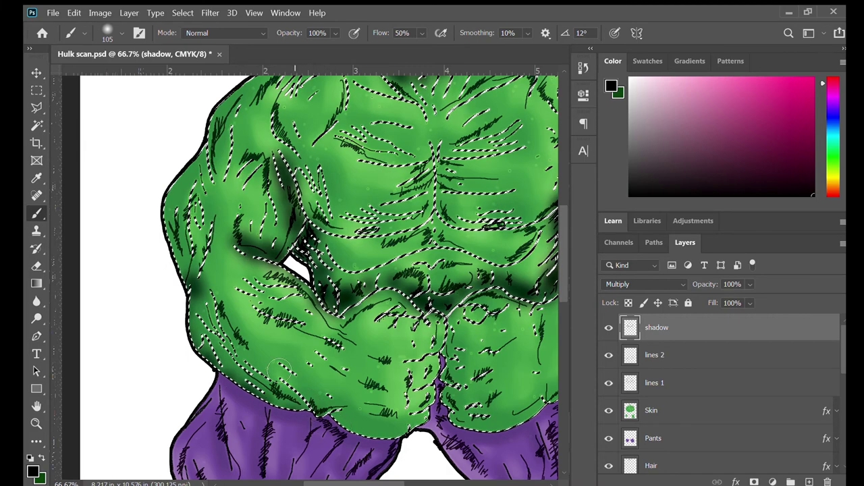
pyautogui.moveTo(357, 381); pyautogui.dragTo(267, 290)
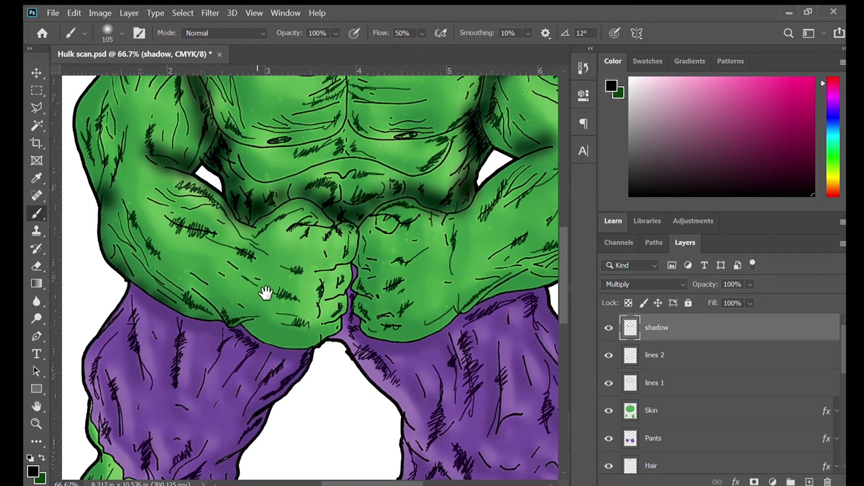
pyautogui.moveTo(357, 287)
pyautogui.mouseDown()
pyautogui.moveTo(360, 332)
pyautogui.moveTo(335, 379)
pyautogui.mouseUp()
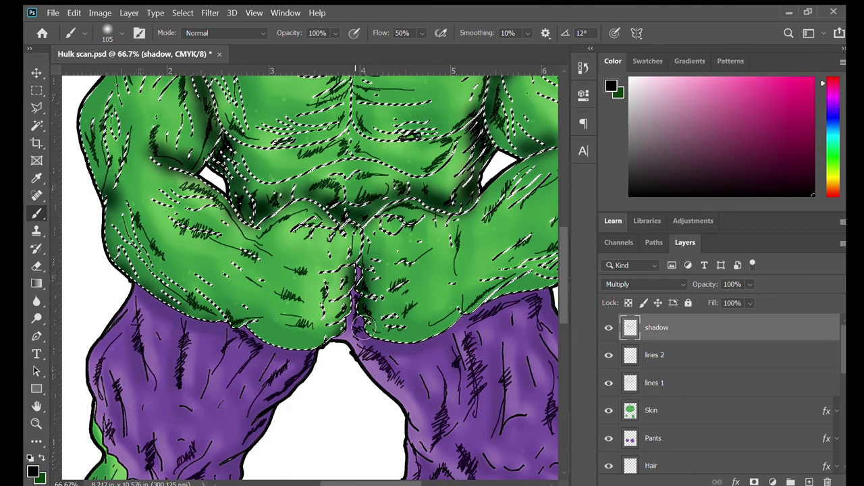
pyautogui.moveTo(401, 329)
pyautogui.mouseDown()
pyautogui.moveTo(273, 303)
pyautogui.moveTo(239, 318)
pyautogui.mouseUp()
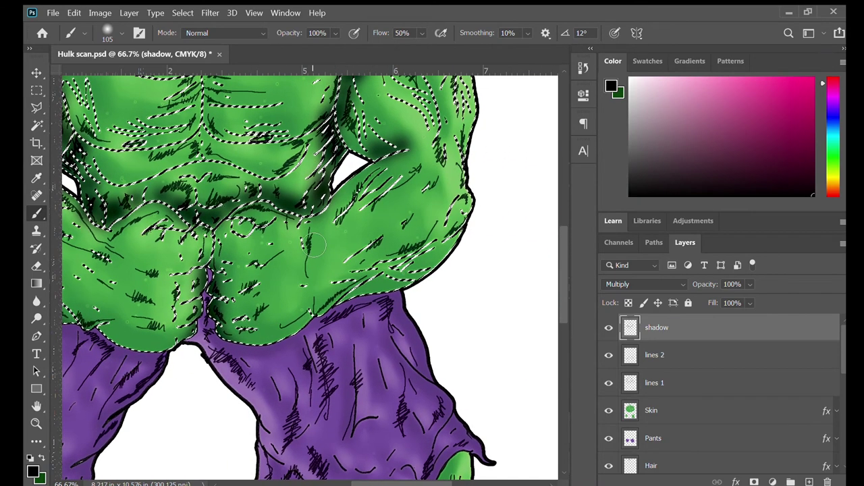
pyautogui.moveTo(341, 327)
pyautogui.mouseDown()
pyautogui.moveTo(355, 309)
pyautogui.moveTo(413, 295)
pyautogui.mouseUp()
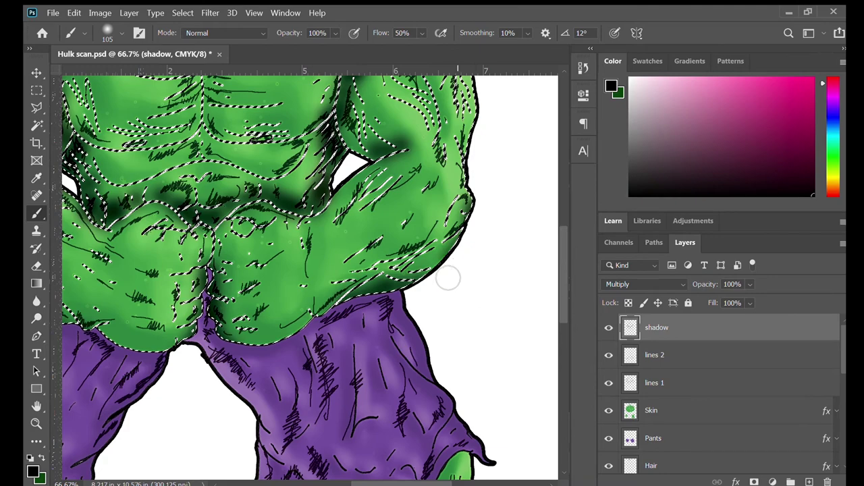
# - Brush shadows along the outer edge of the image-right arm, from above the elbow up to the shoulder
pyautogui.moveTo(471, 184); pyautogui.dragTo(447, 143)
pyautogui.moveTo(486, 164)
pyautogui.mouseDown()
pyautogui.moveTo(460, 304)
pyautogui.moveTo(453, 287)
pyautogui.mouseUp()
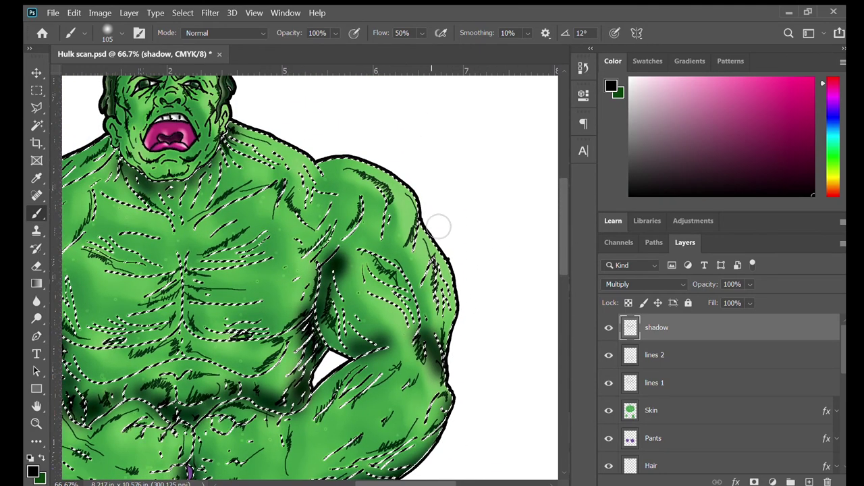
pyautogui.moveTo(440, 226); pyautogui.dragTo(424, 277)
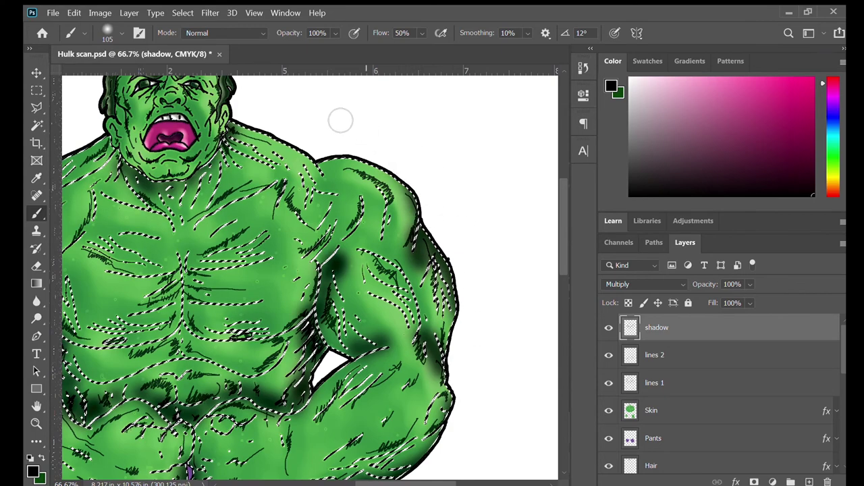
# - Shade the image-right neck-to-shoulder slope, both collarbone creases and the outer edge of the image-left upper arm
pyautogui.moveTo(260, 132)
pyautogui.mouseDown()
pyautogui.moveTo(324, 168)
pyautogui.moveTo(289, 202)
pyautogui.mouseUp()
pyautogui.moveTo(193, 233); pyautogui.dragTo(292, 192)
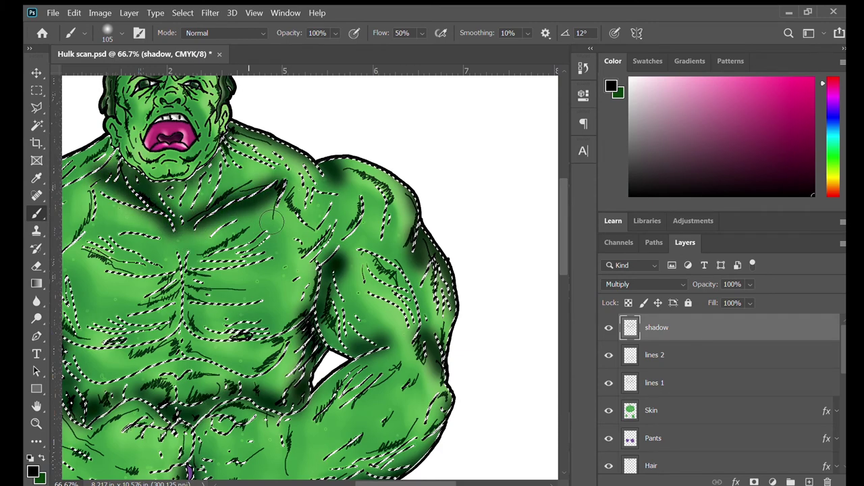
pyautogui.moveTo(212, 198); pyautogui.dragTo(436, 170)
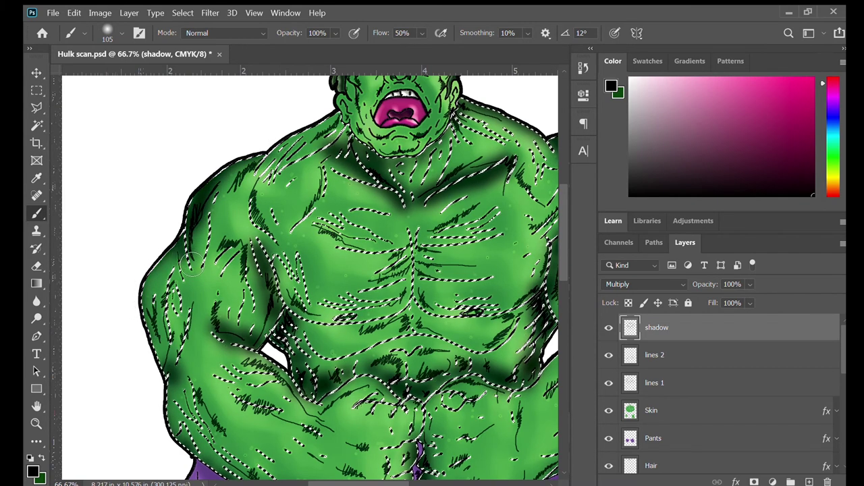
# - Paint a soft shadow down the centre crease of the chest between the pectorals
pyautogui.hotkey('ctrl', 'd')
pyautogui.moveTo(441, 282); pyautogui.dragTo(352, 160)
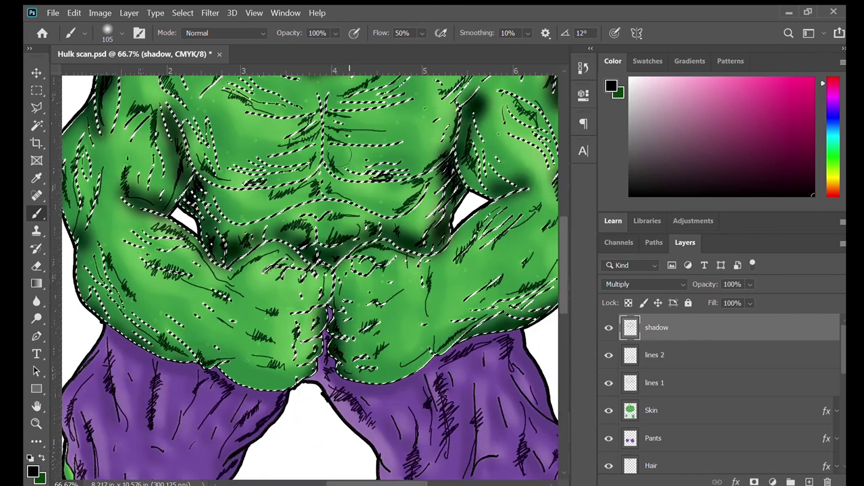
pyautogui.moveTo(318, 135)
pyautogui.mouseDown()
pyautogui.moveTo(318, 177)
pyautogui.moveTo(288, 197)
pyautogui.mouseUp()
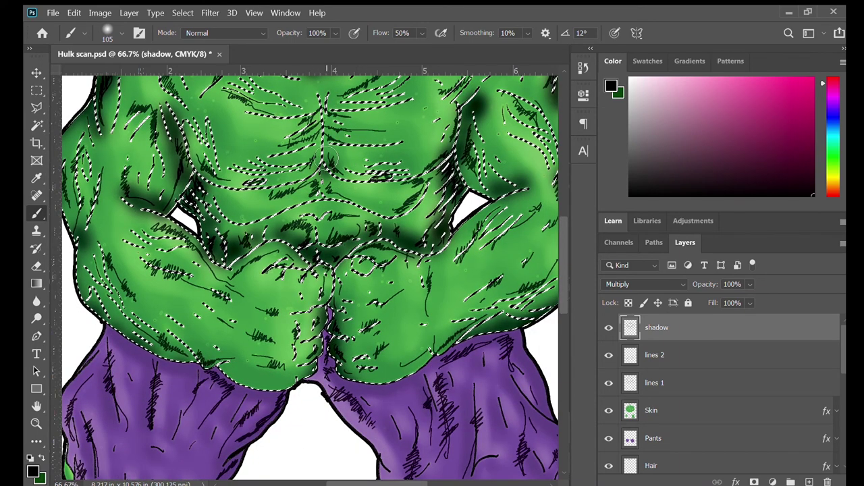
pyautogui.moveTo(332, 144)
pyautogui.mouseDown()
pyautogui.moveTo(336, 114)
pyautogui.moveTo(322, 139)
pyautogui.moveTo(329, 135)
pyautogui.moveTo(331, 157)
pyautogui.mouseUp()
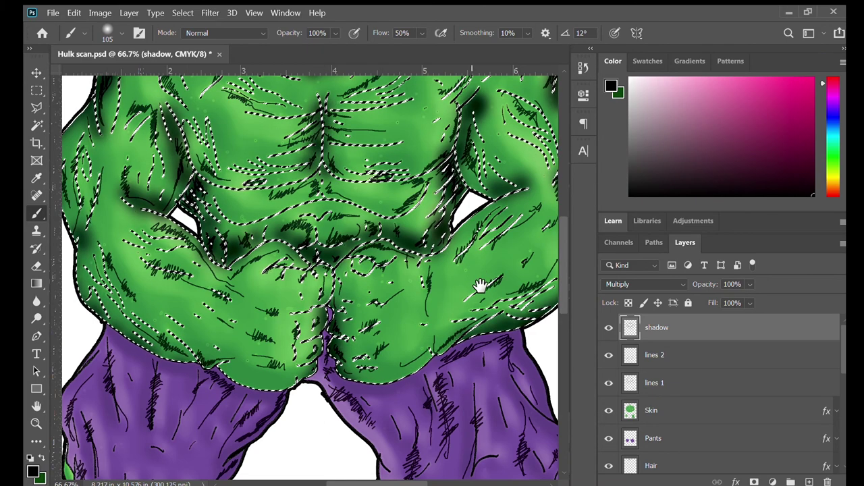
# - Dismiss the skin selection outline and reduce the shadow layer's fill to 58%
pyautogui.hotkey('ctrl', 'd')
pyautogui.moveTo(450, 261); pyautogui.dragTo(422, 212)
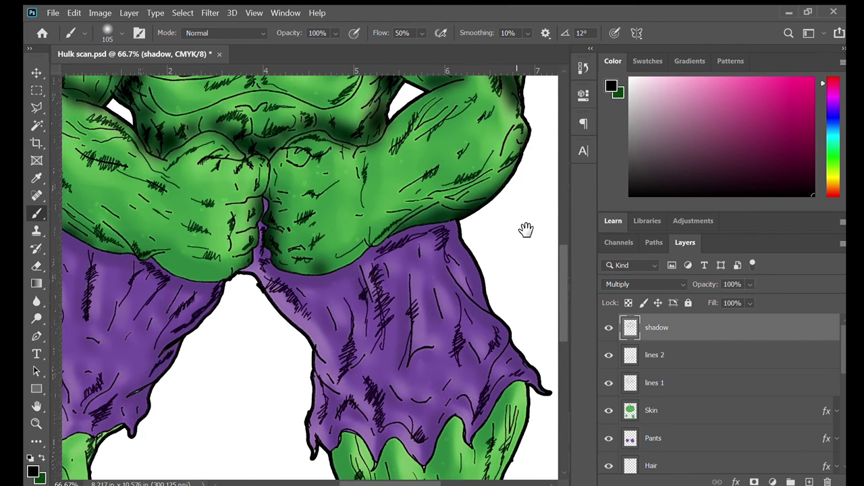
pyautogui.moveTo(526, 230); pyautogui.dragTo(515, 93)
pyautogui.hotkey('ctrl', 'shift', 'd')
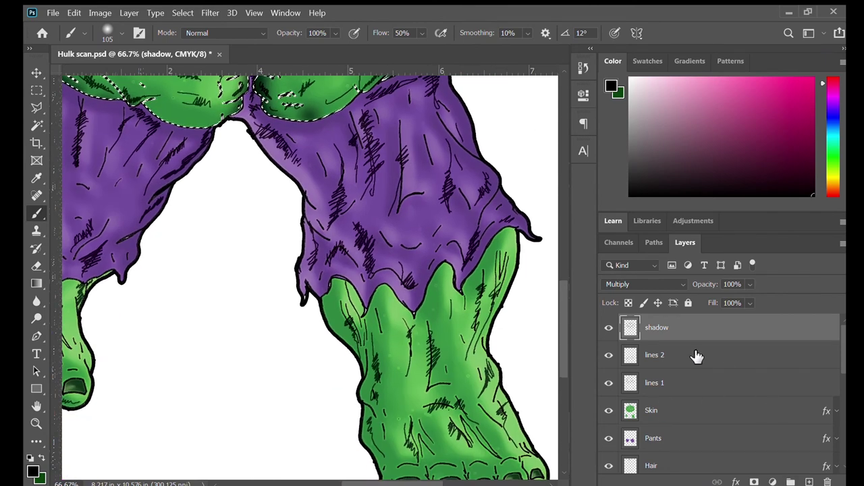
pyautogui.hotkey('ctrl', '-')
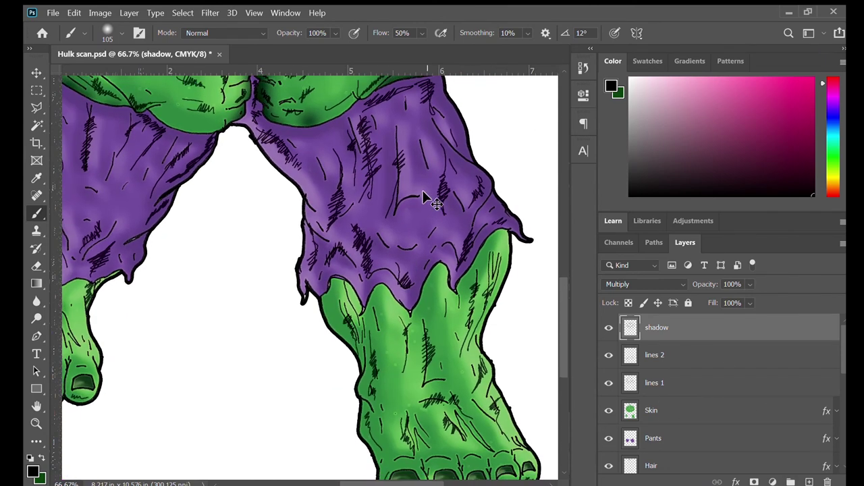
pyautogui.hotkey('ctrl', '-')
pyautogui.hotkey('ctrl', '-')
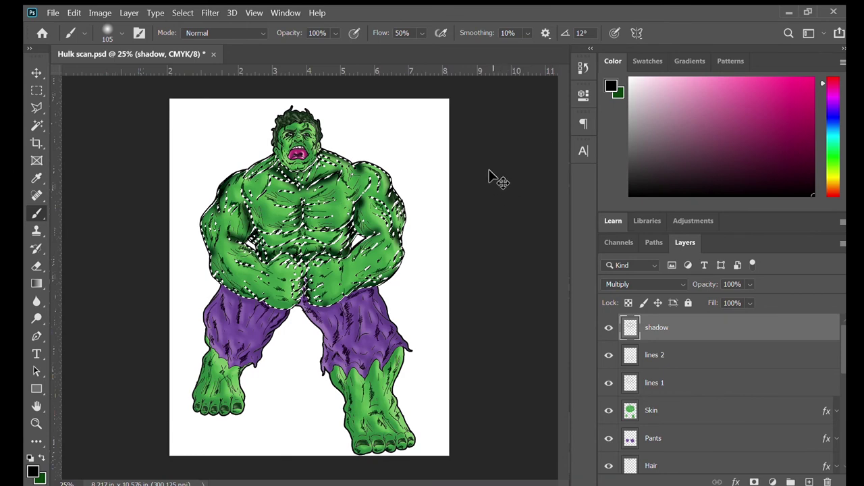
pyautogui.hotkey('ctrl', 'h')
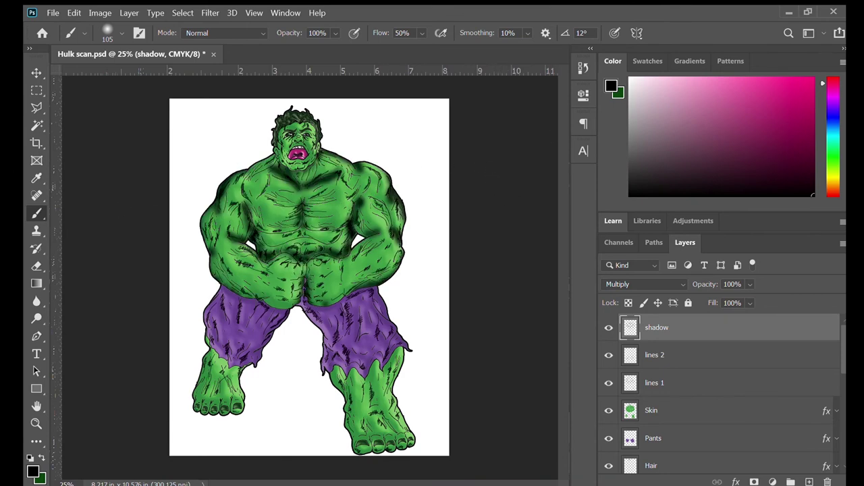
pyautogui.click(36, 423)
pyautogui.click(306, 217)
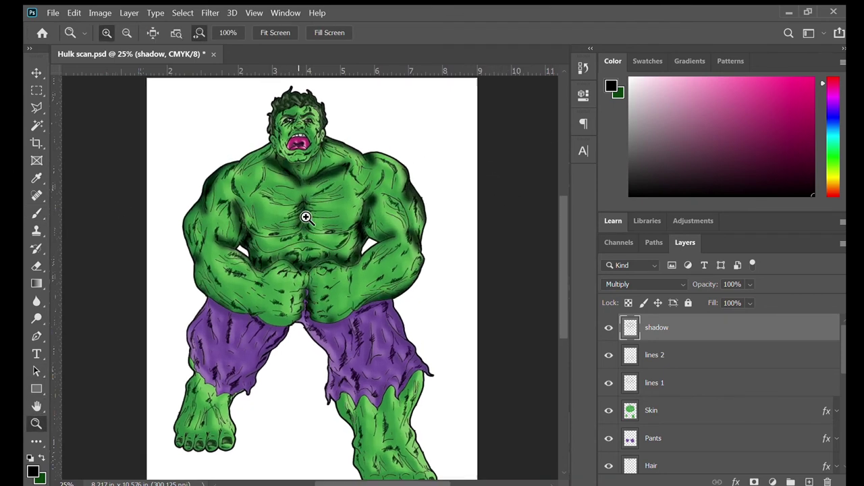
pyautogui.click(306, 217)
pyautogui.click(328, 214)
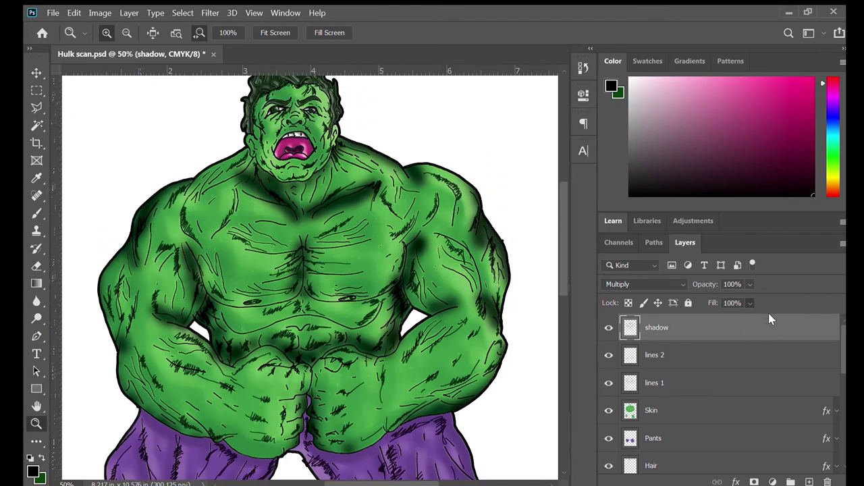
pyautogui.moveTo(726, 318); pyautogui.dragTo(743, 319)
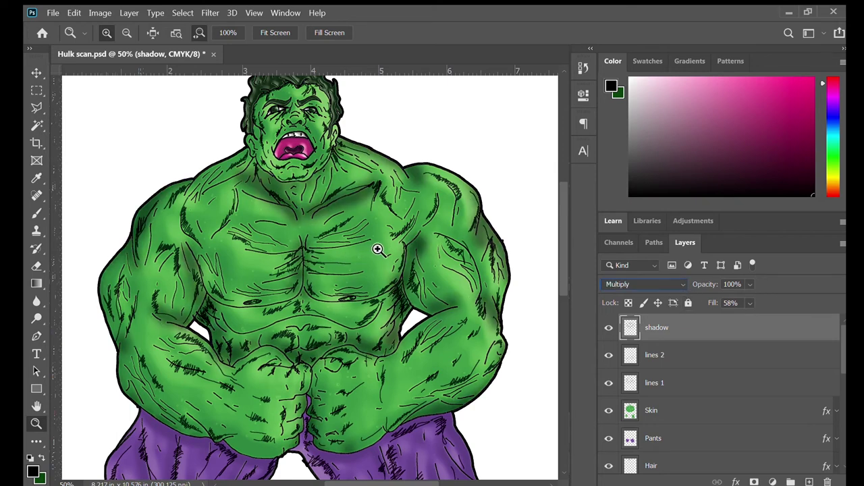
# - Select the green skin of both lower legs and feet on the Skin layer with the Magic Wand, then reactivate the shadow layer
pyautogui.moveTo(559, 255); pyautogui.dragTo(566, 328)
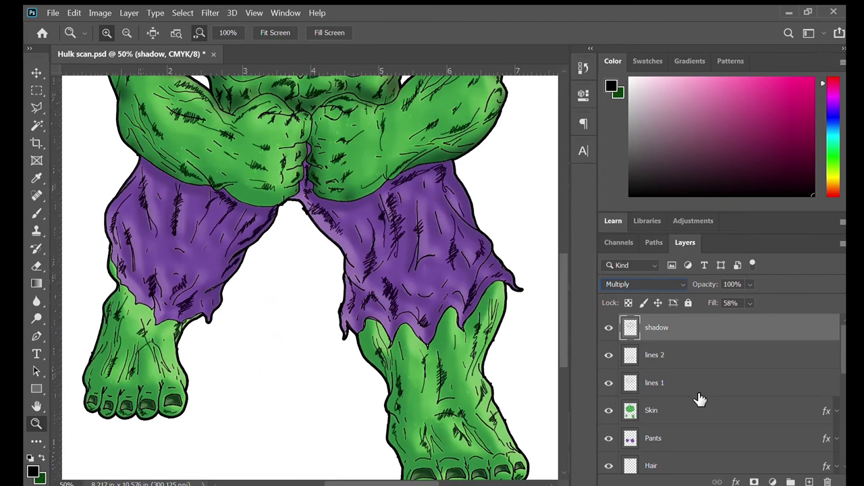
pyautogui.click(667, 408)
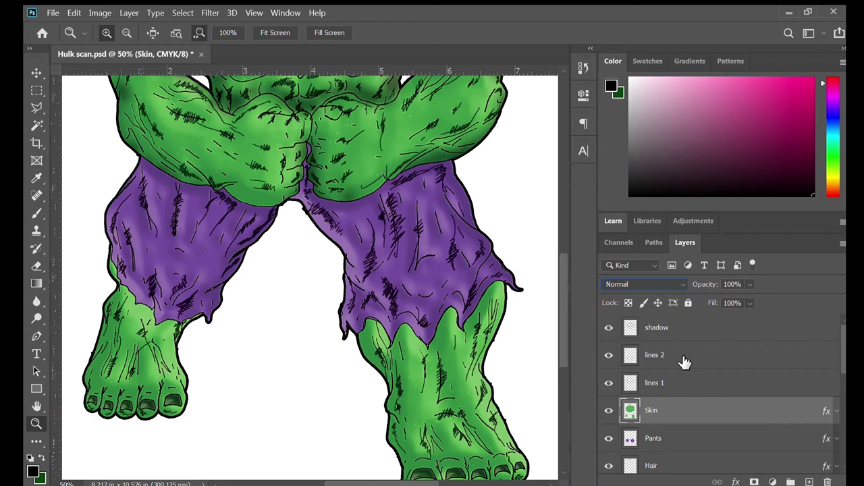
pyautogui.hotkey('shift', 'w')
pyautogui.click(170, 364)
pyautogui.press('shift')
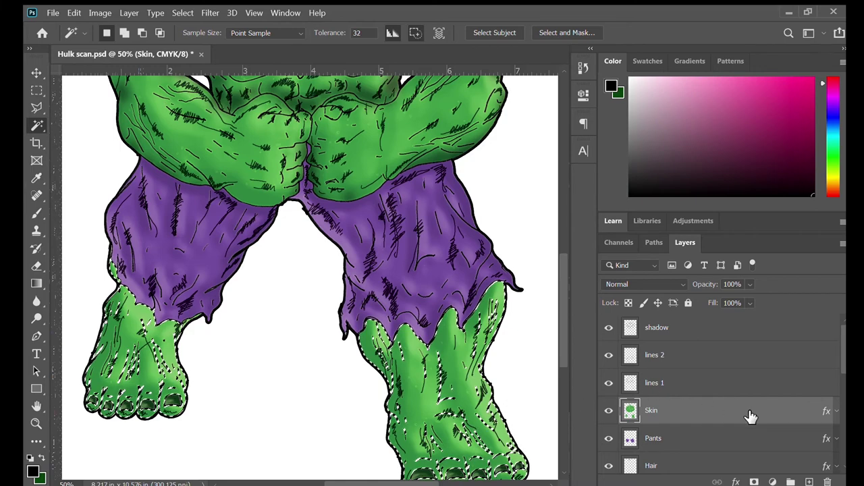
pyautogui.click(679, 333)
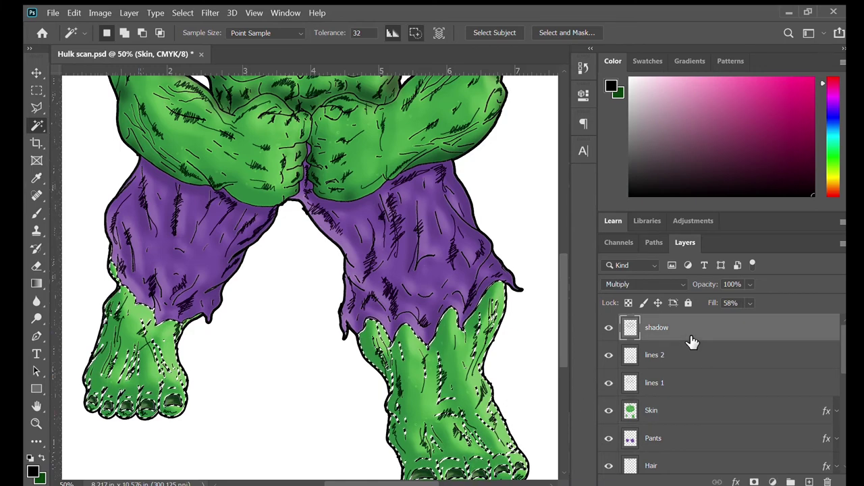
# - Add a new layer above the existing shadow layer, name it shadow and set its blend mode to Multiply
pyautogui.click(809, 481)
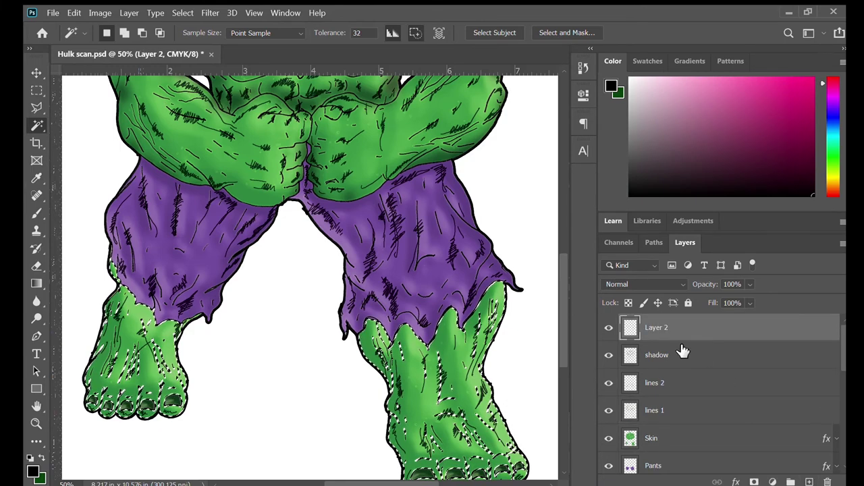
pyautogui.doubleClick(657, 329)
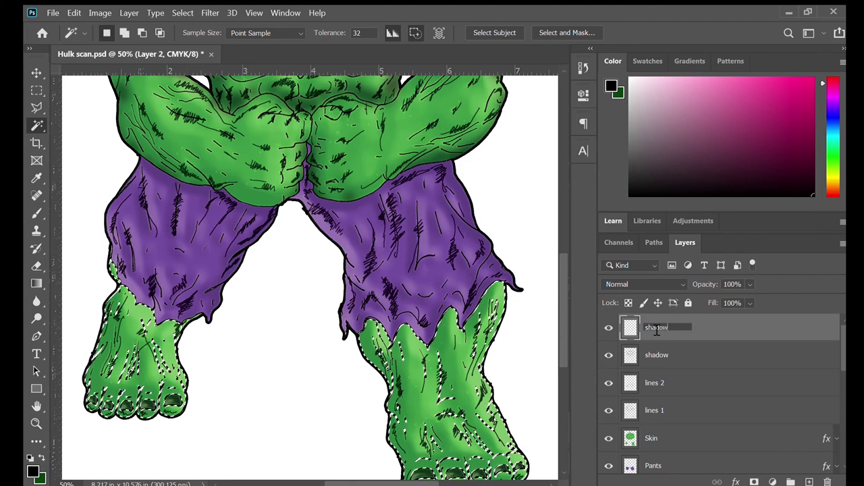
pyautogui.press('Return')
pyautogui.click(663, 285)
pyautogui.press('Down')
pyautogui.press('Down')
pyautogui.press('Down')
pyautogui.press('Down')
pyautogui.press('Down')
pyautogui.press('Down')
pyautogui.press('Down')
pyautogui.press('Up')
pyautogui.press('Up')
pyautogui.press('Up')
pyautogui.press('Up')
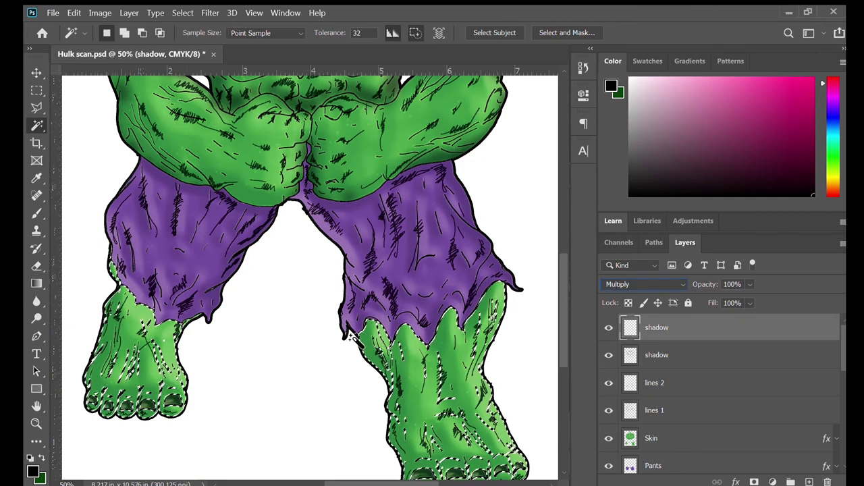
# - Brush soft black shadows on both lower legs beneath the torn pants hems and on the image-right ankle, undoing the last stroke
pyautogui.click(35, 212)
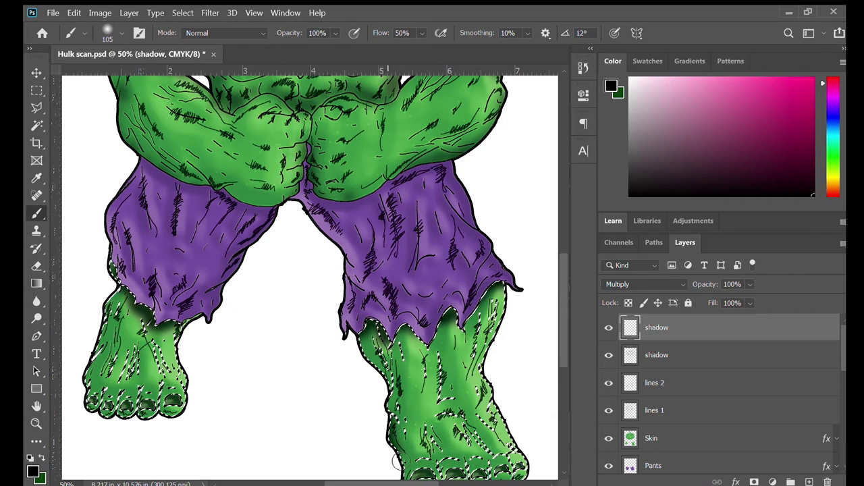
pyautogui.moveTo(438, 423); pyautogui.dragTo(449, 349)
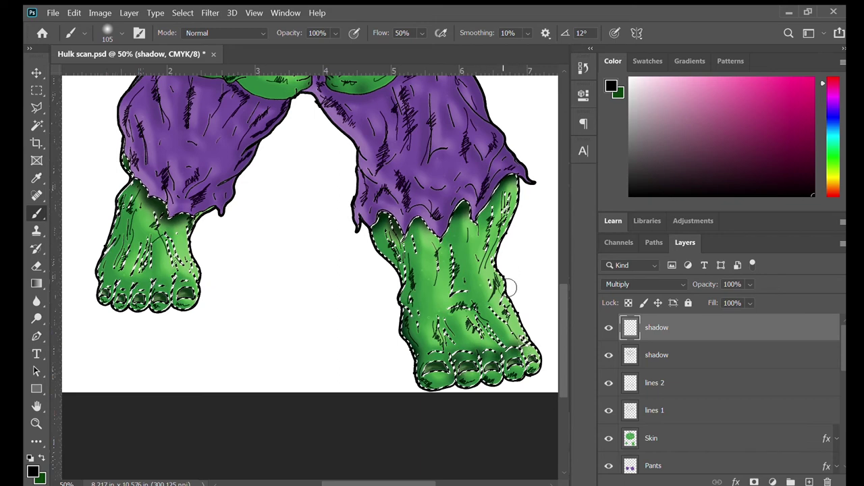
pyautogui.moveTo(508, 277); pyautogui.dragTo(498, 256)
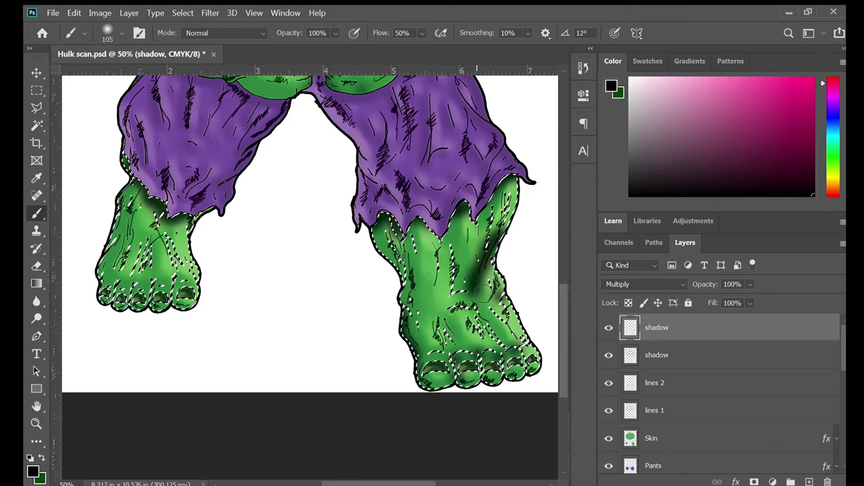
pyautogui.hotkey('ctrl', 'z')
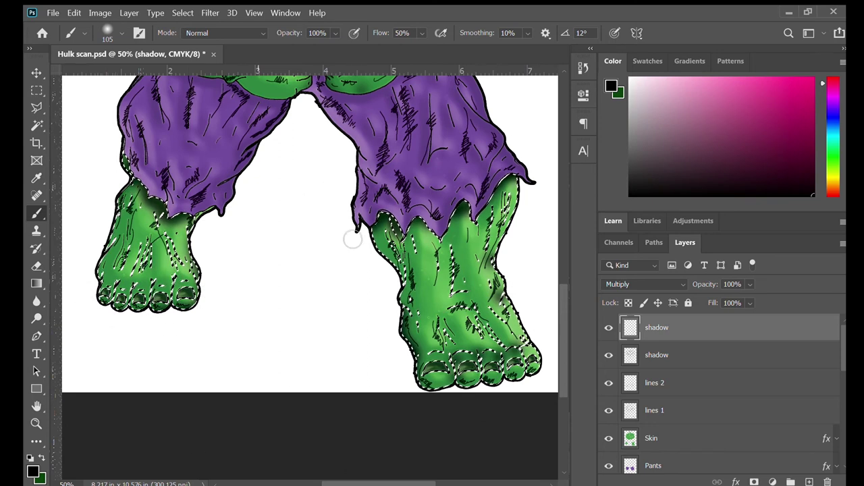
# - Return to the top shadow layer with the Brush and dismiss the selection around the lower legs and feet
pyautogui.click(680, 439)
pyautogui.click(37, 124)
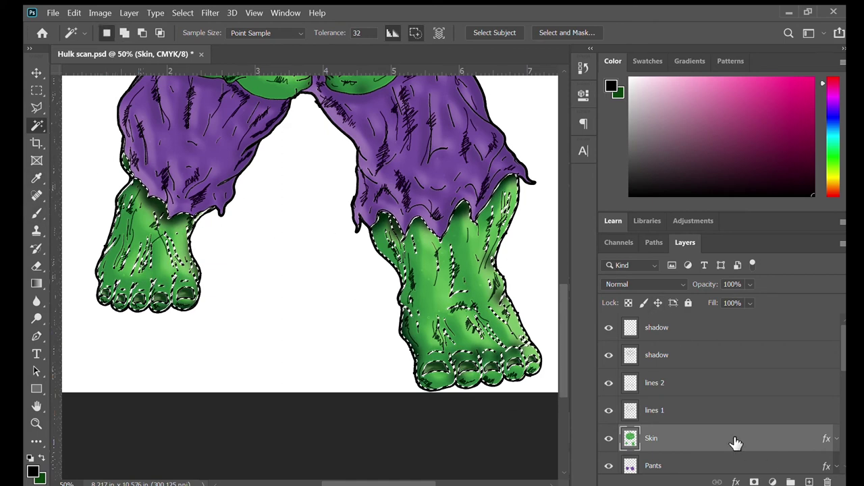
pyautogui.click(718, 332)
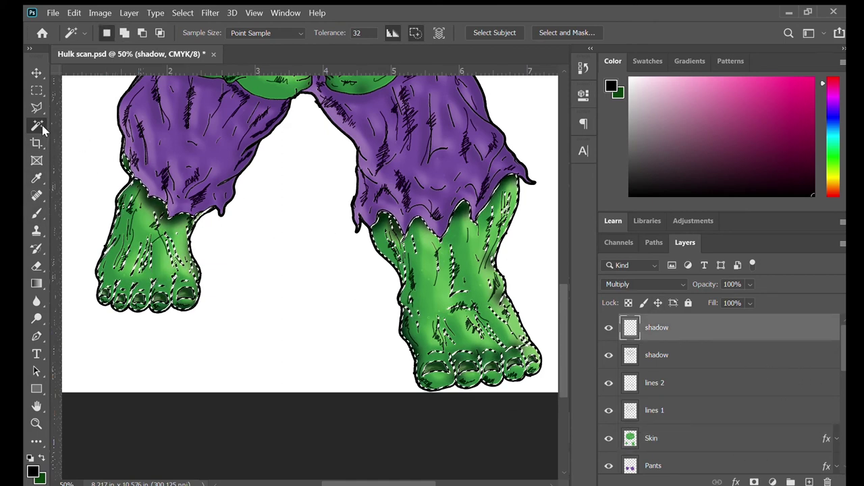
pyautogui.click(36, 213)
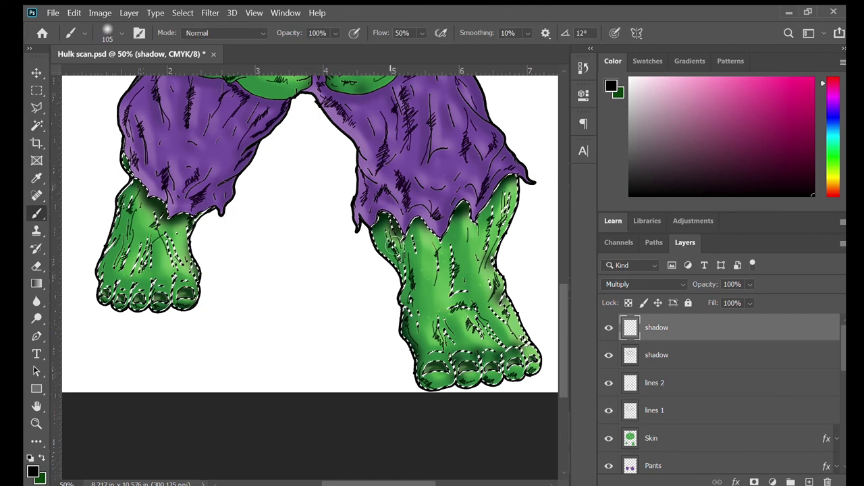
pyautogui.hotkey('ctrl', 'd')
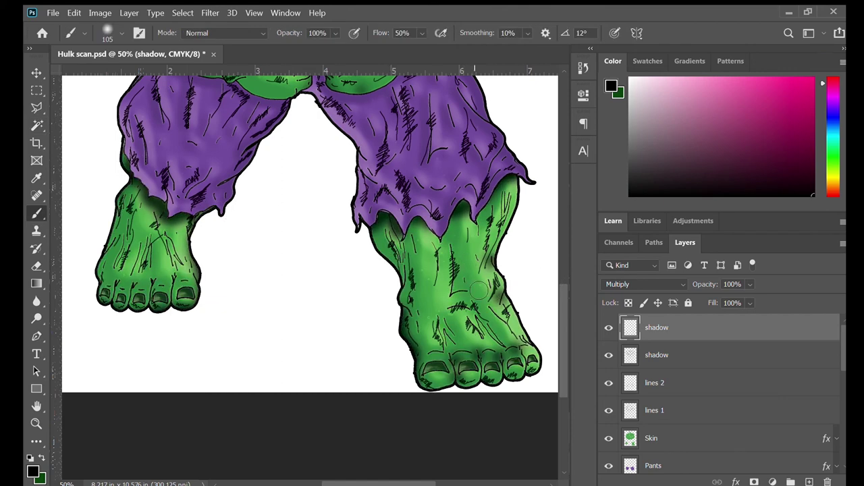
# - Examine the shading across the whole figure from head to feet
pyautogui.hotkey('ctrl', '-')
pyautogui.hotkey('ctrl', '-')
pyautogui.hotkey('ctrl', '-')
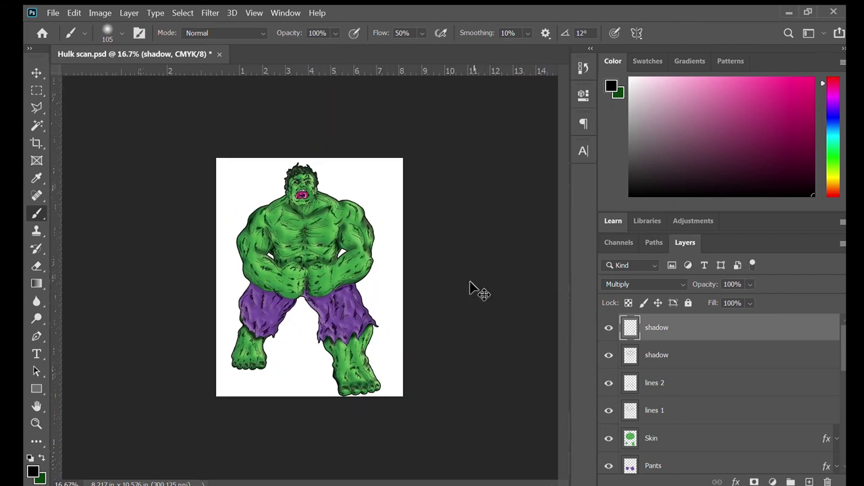
pyautogui.hotkey('ctrl', '+')
pyautogui.hotkey('ctrl', '+')
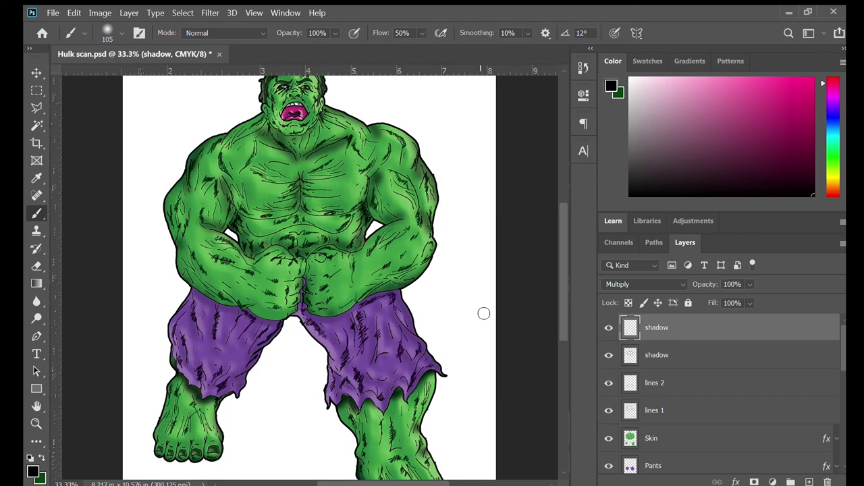
pyautogui.scroll(2, 485, 311)
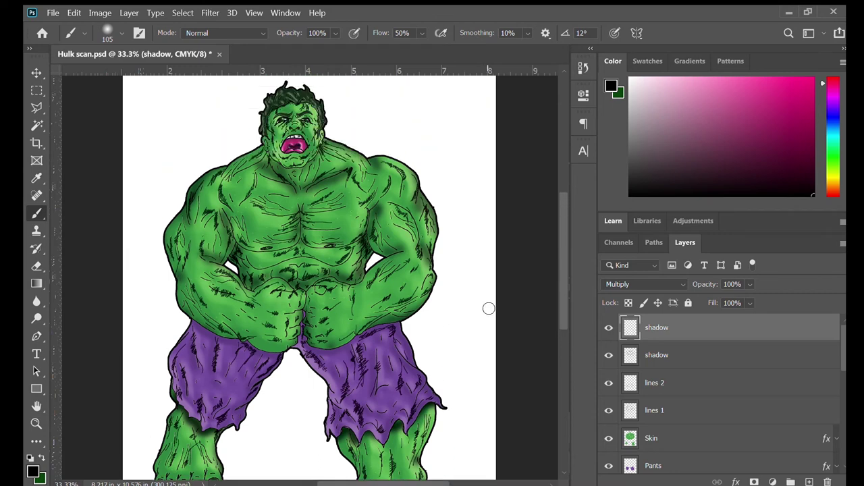
pyautogui.scroll(-4, 490, 309)
pyautogui.scroll(4, 493, 305)
pyautogui.scroll(-6, 446, 264)
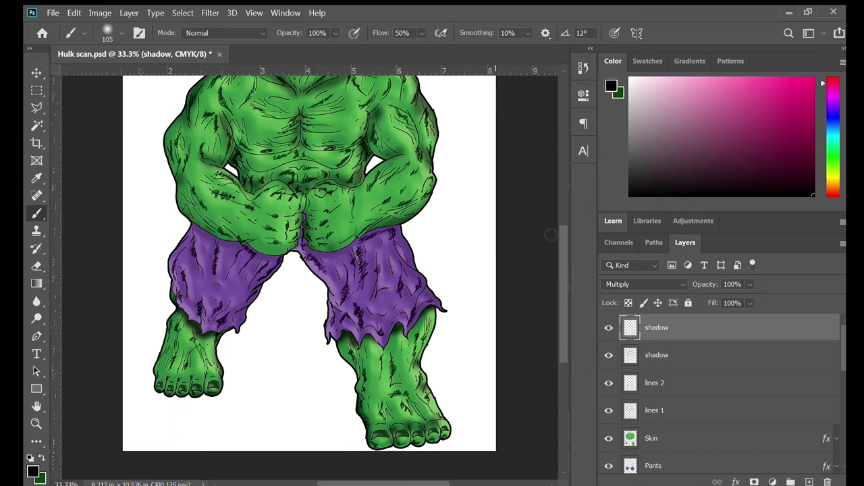
# - Add a new layer for the pants shading, place it directly above lines 2 and name it shadow
pyautogui.scroll(-3, 756, 416)
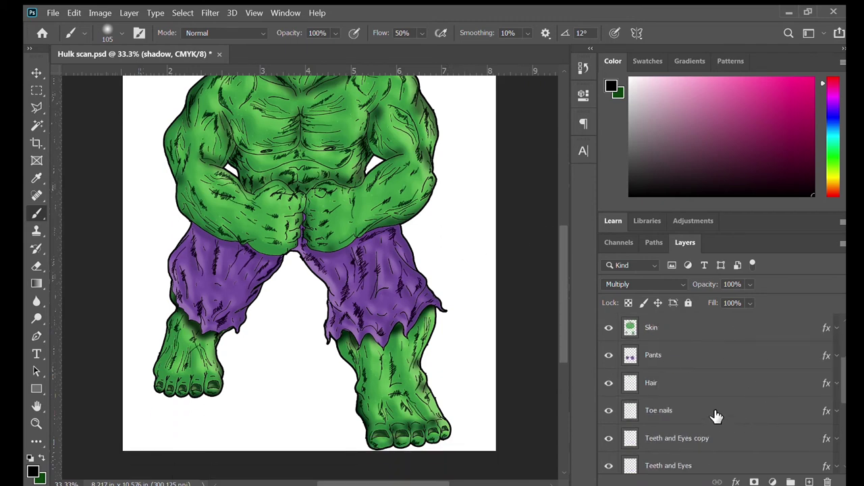
pyautogui.click(684, 356)
pyautogui.click(809, 481)
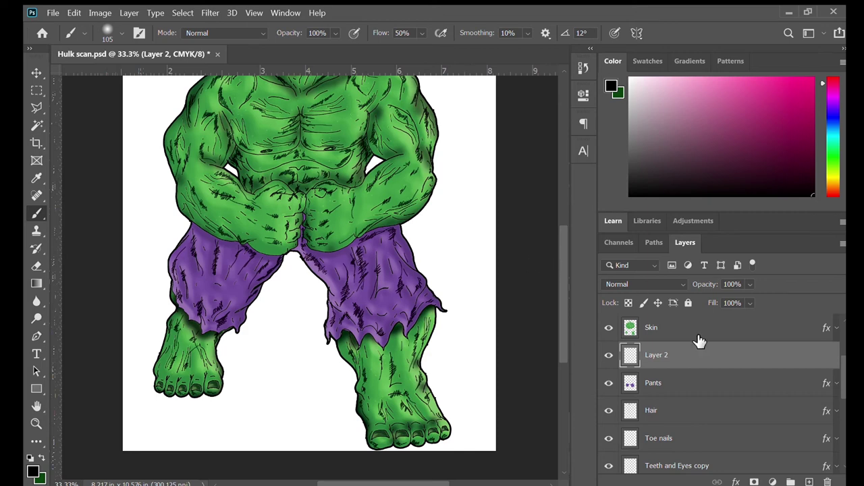
pyautogui.moveTo(675, 356); pyautogui.dragTo(684, 380)
pyautogui.doubleClick(663, 383)
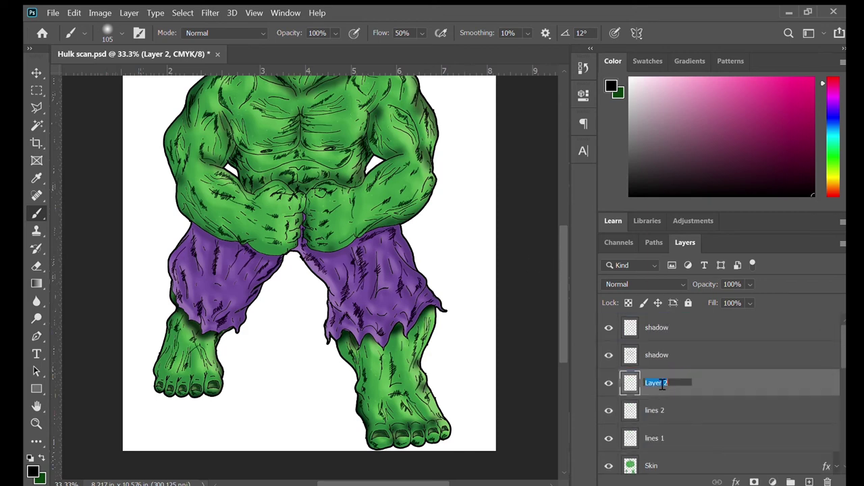
pyautogui.write('shadow')
pyautogui.press('Return')
# - Select both purple pant legs and the small strip between the fists on the Pants layer with the Magic Wand
pyautogui.scroll(-3, 677, 439)
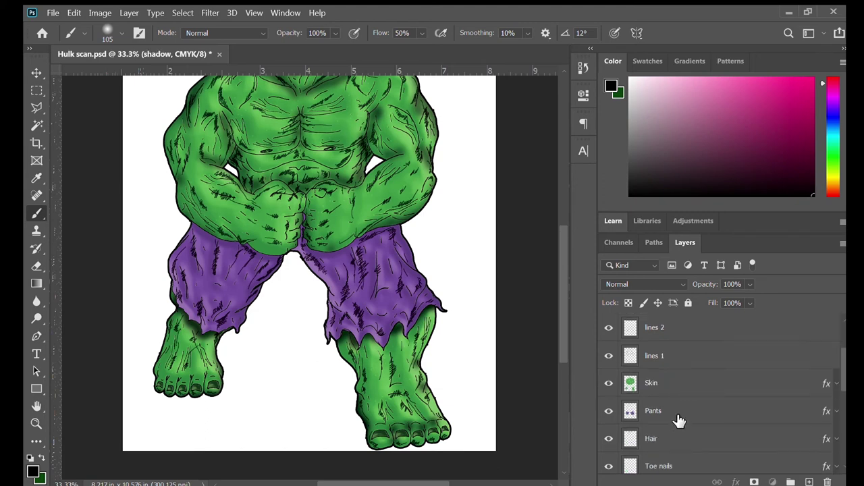
pyautogui.click(678, 420)
pyautogui.click(36, 125)
pyautogui.click(380, 327)
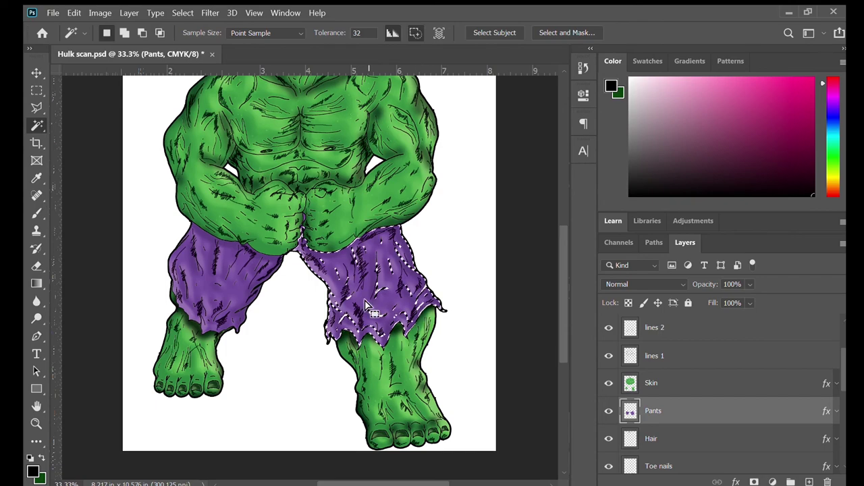
pyautogui.keyDown('shift'); pyautogui.click(230, 291); pyautogui.keyUp('shift')
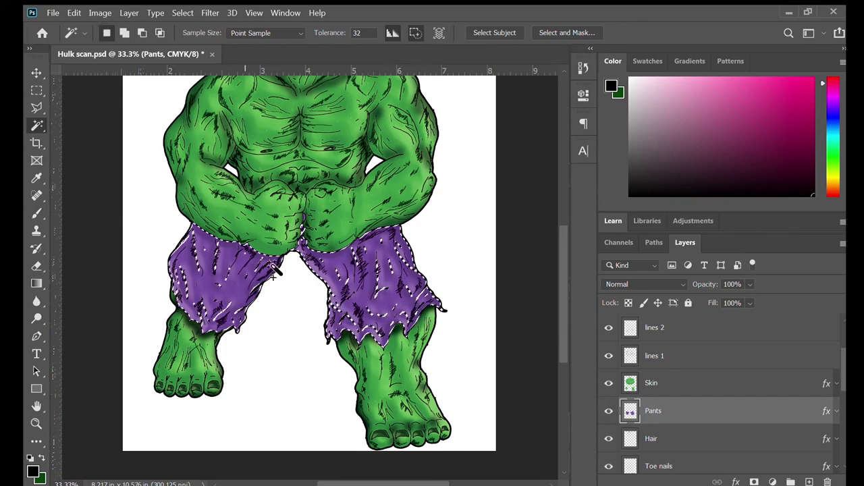
pyautogui.scroll(2, 307, 222)
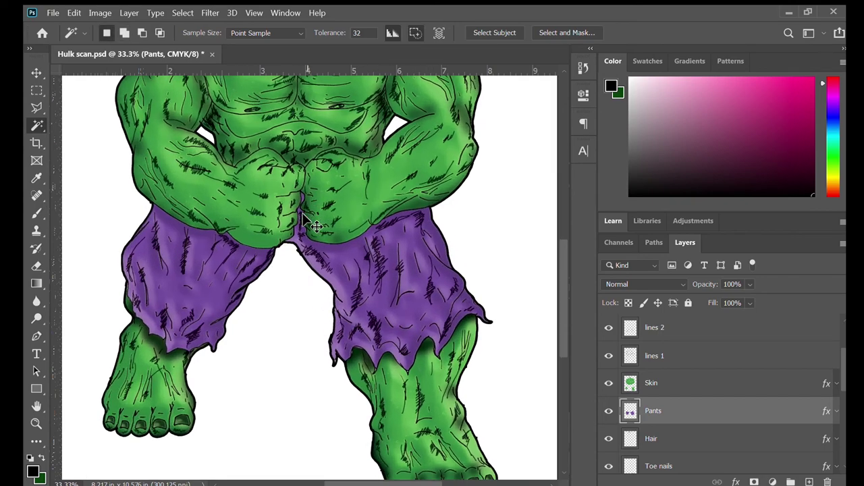
pyautogui.keyDown('shift'); pyautogui.click(300, 153); pyautogui.keyUp('shift')
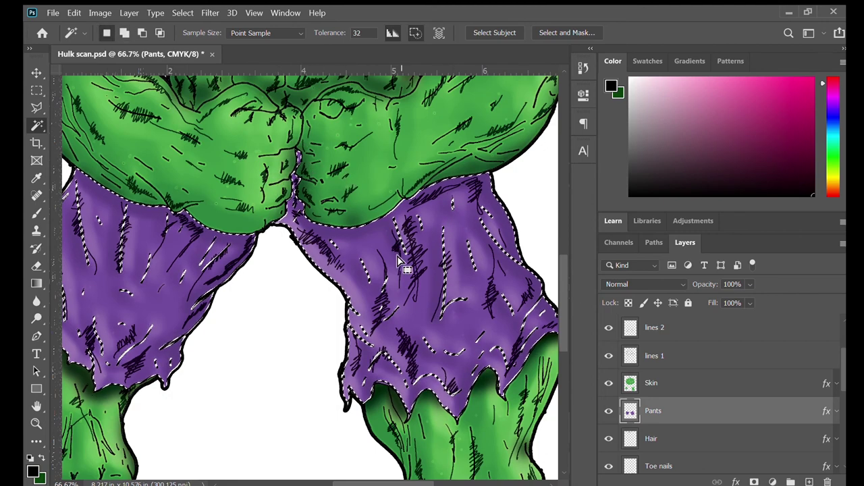
pyautogui.scroll(-1, 403, 262)
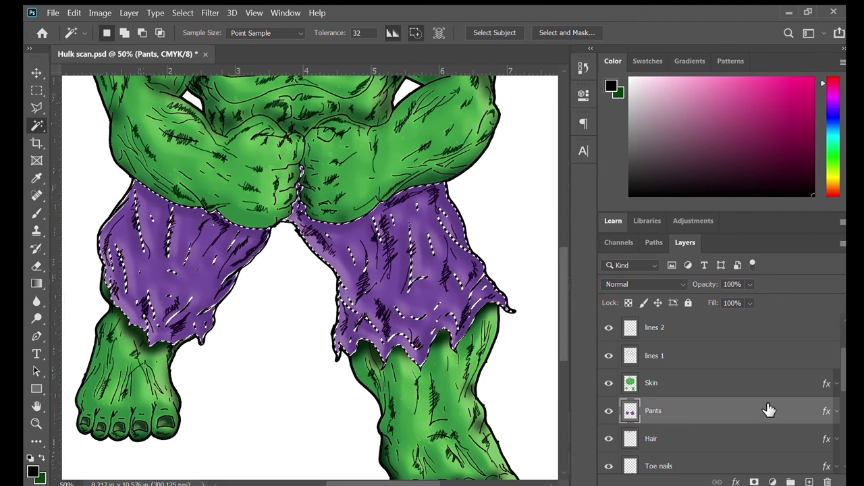
# - Set the shadow layer above lines 2 to Multiply and shade the image-left pant leg with a soft 193-pixel black brush
pyautogui.scroll(2, 732, 404)
pyautogui.click(679, 389)
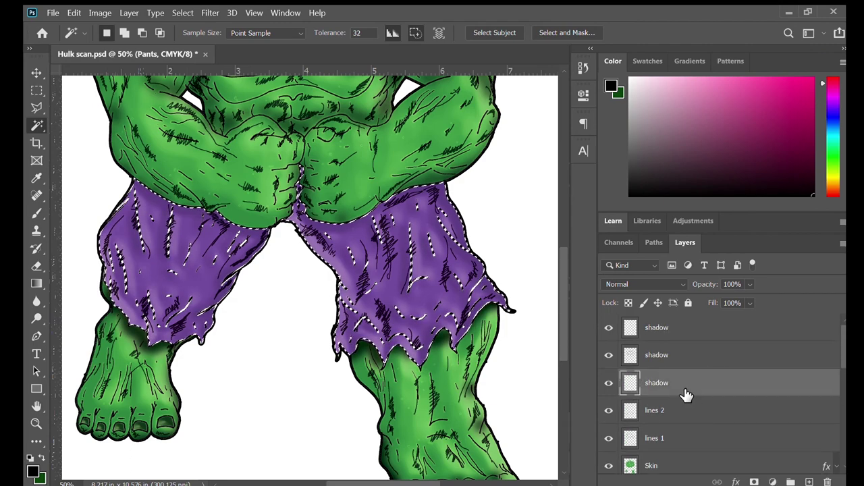
pyautogui.click(37, 214)
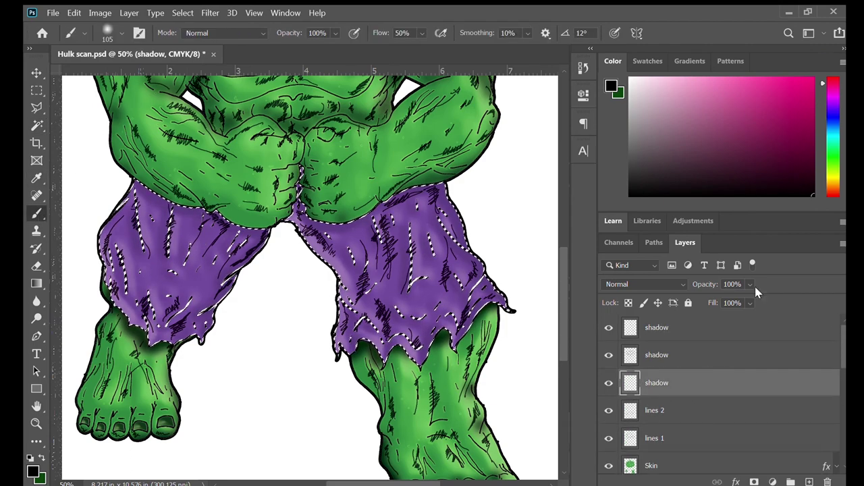
pyautogui.scroll(-3, 656, 284)
pyautogui.press(']')
pyautogui.press(']')
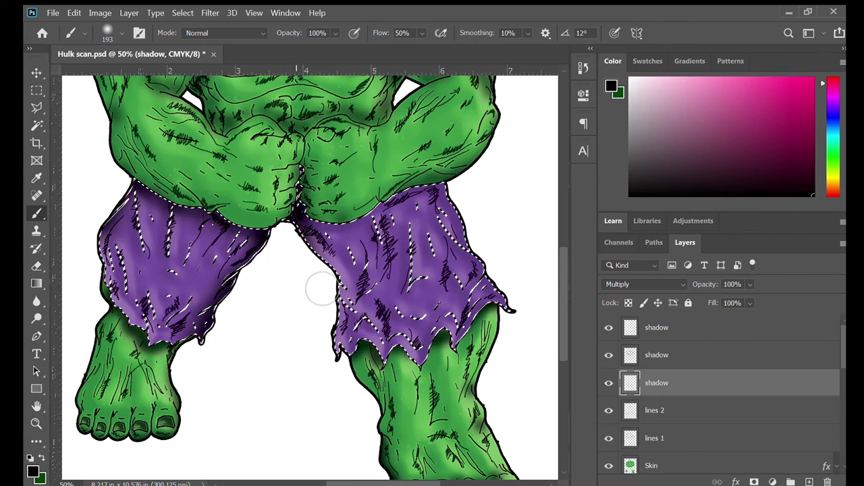
# - Shade the image-right pant leg along its inner edge, beneath the forearm and down its outer edge, and clear the selection
pyautogui.moveTo(312, 244)
pyautogui.mouseDown()
pyautogui.moveTo(336, 291)
pyautogui.moveTo(342, 357)
pyautogui.moveTo(329, 271)
pyautogui.mouseUp()
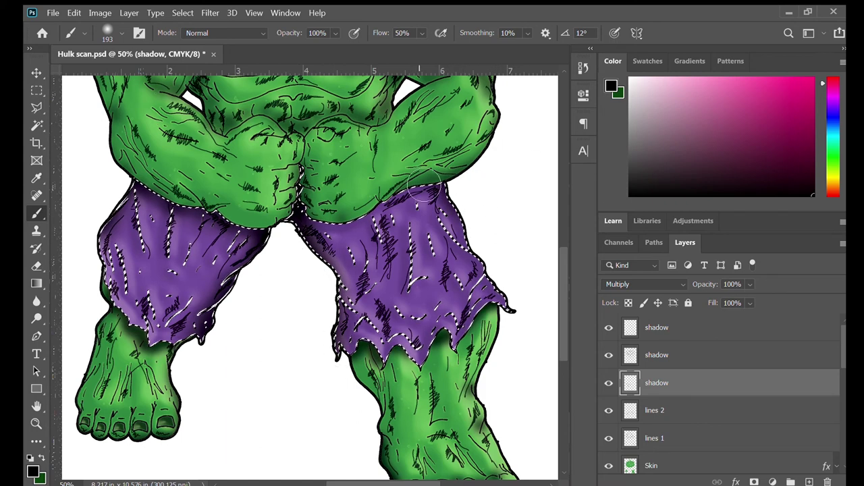
pyautogui.moveTo(383, 218)
pyautogui.mouseDown()
pyautogui.moveTo(331, 220)
pyautogui.moveTo(355, 227)
pyautogui.moveTo(440, 188)
pyautogui.moveTo(483, 221)
pyautogui.moveTo(489, 214)
pyautogui.moveTo(482, 270)
pyautogui.moveTo(490, 278)
pyautogui.moveTo(490, 247)
pyautogui.moveTo(526, 321)
pyautogui.moveTo(481, 253)
pyautogui.mouseUp()
pyautogui.hotkey('ctrl', 'd')
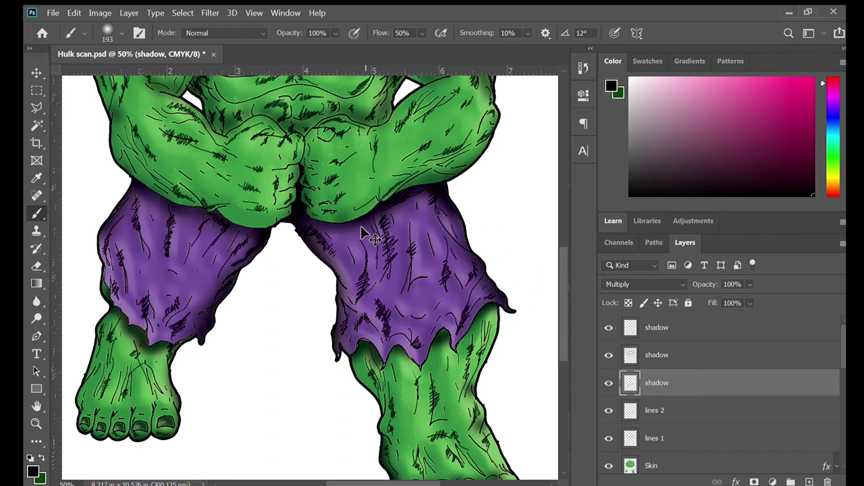
# - Compare the figure with the body shadow layer hidden and shown, and set that layer's fill to 50%
pyautogui.hotkey('ctrl', '-')
pyautogui.hotkey('ctrl', '-')
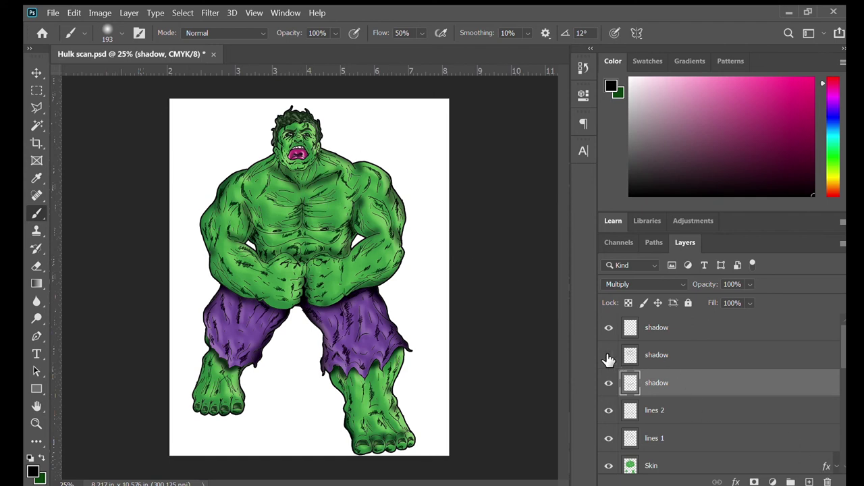
pyautogui.click(609, 356)
pyautogui.click(609, 355)
pyautogui.click(692, 355)
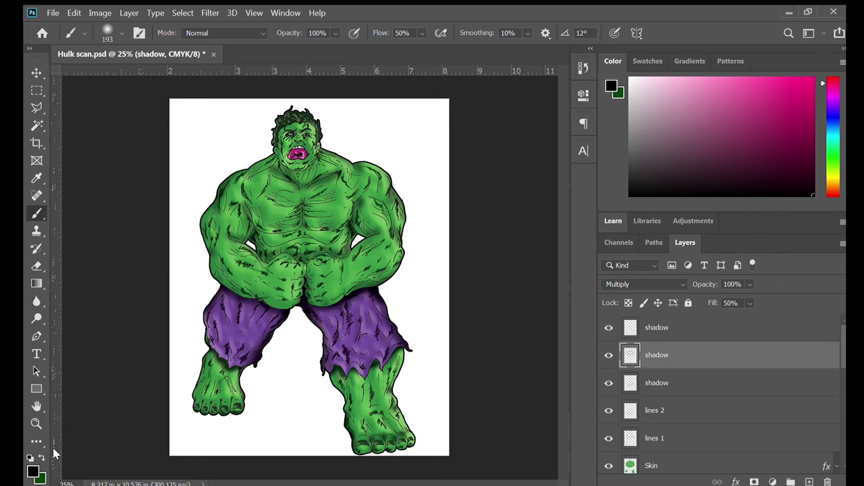
# - Examine the upper body's shading up close, and compare the full figure with the body shadow layer off and on
pyautogui.click(36, 423)
pyautogui.click(357, 216)
pyautogui.click(332, 190)
pyautogui.scroll(3, 332, 192)
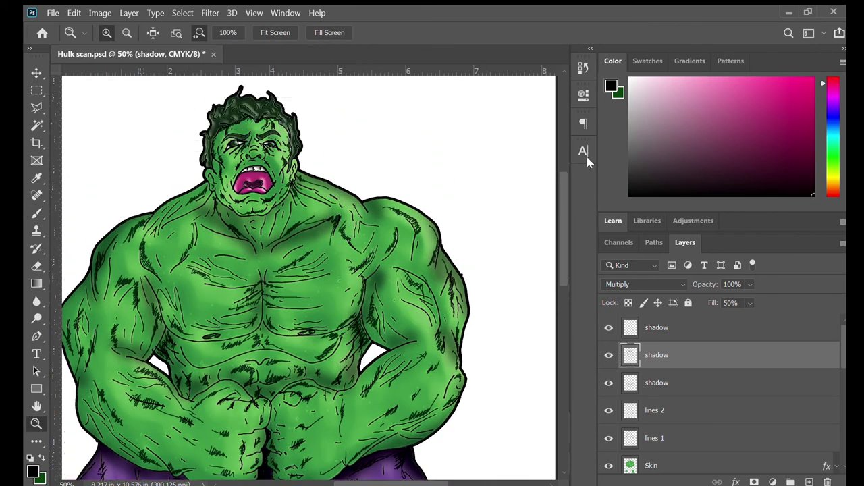
pyautogui.hotkey('ctrl', '-')
pyautogui.hotkey('ctrl', '-')
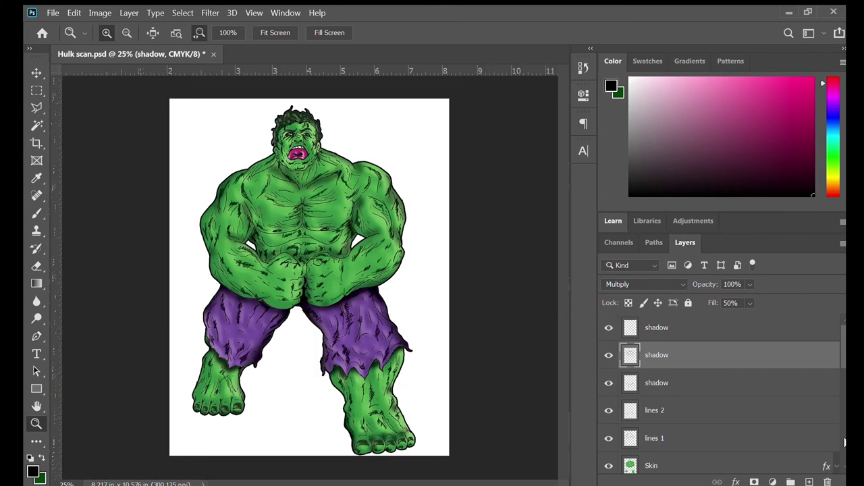
pyautogui.click(608, 355)
pyautogui.click(609, 356)
# - Duplicate the Template layer
pyautogui.scroll(-5, 687, 416)
pyautogui.scroll(-2, 692, 418)
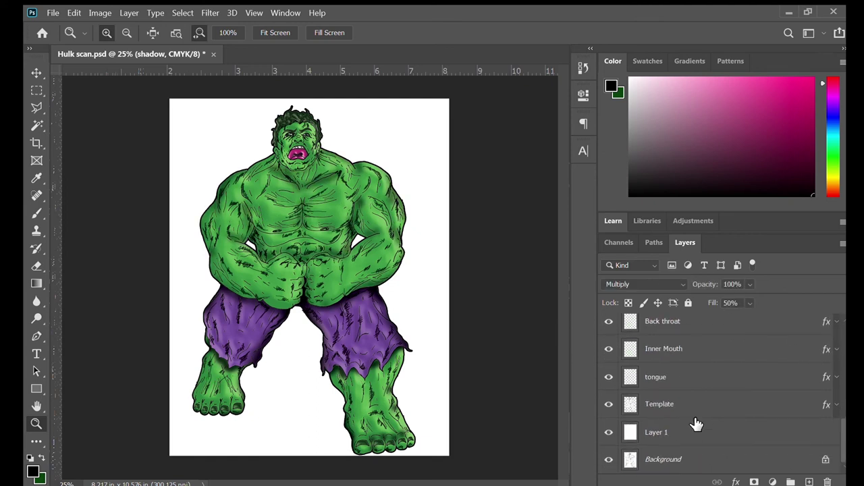
pyautogui.moveTo(673, 405); pyautogui.dragTo(809, 482)
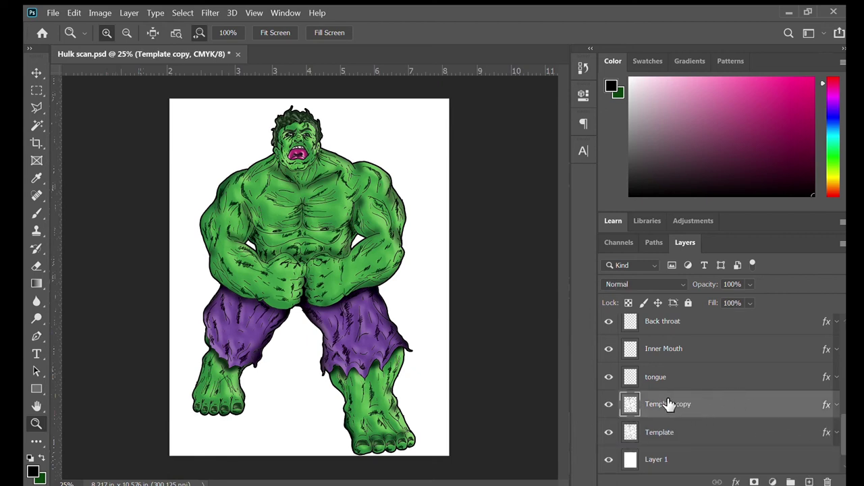
# - Examine the line art on the torso, pants and feet up close, and check the full figure again
pyautogui.press('i')
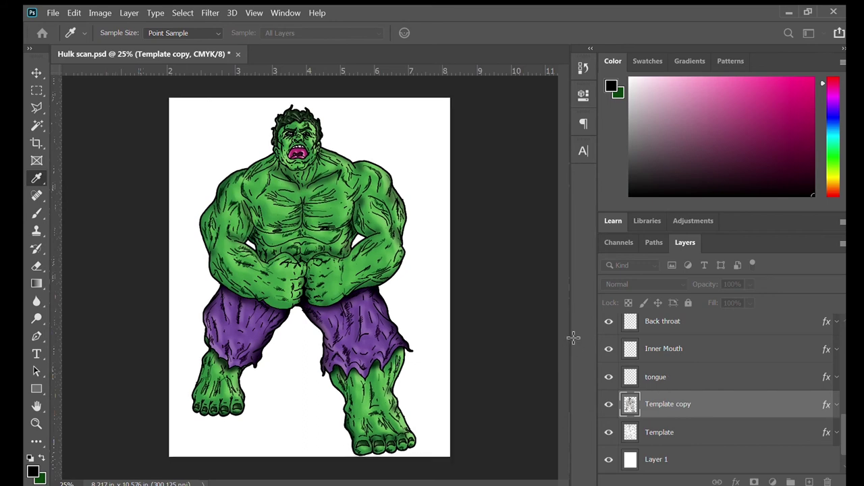
pyautogui.hotkey('ctrl', '+')
pyautogui.hotkey('ctrl', '+')
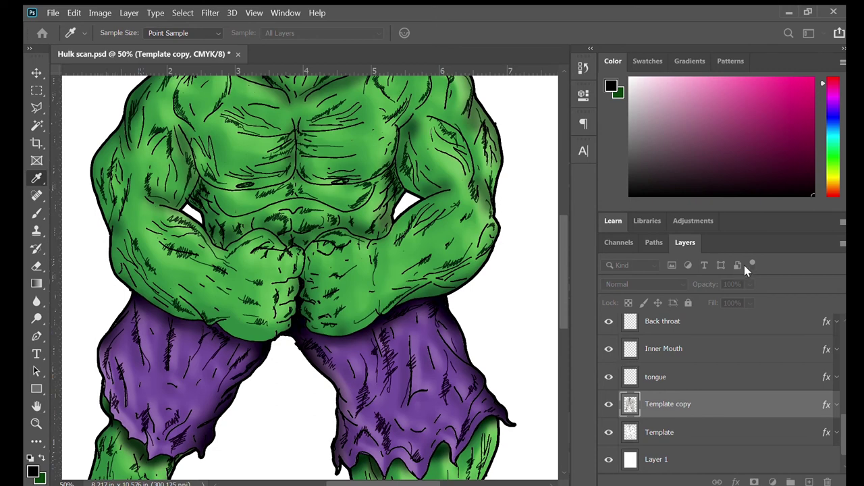
pyautogui.press('z')
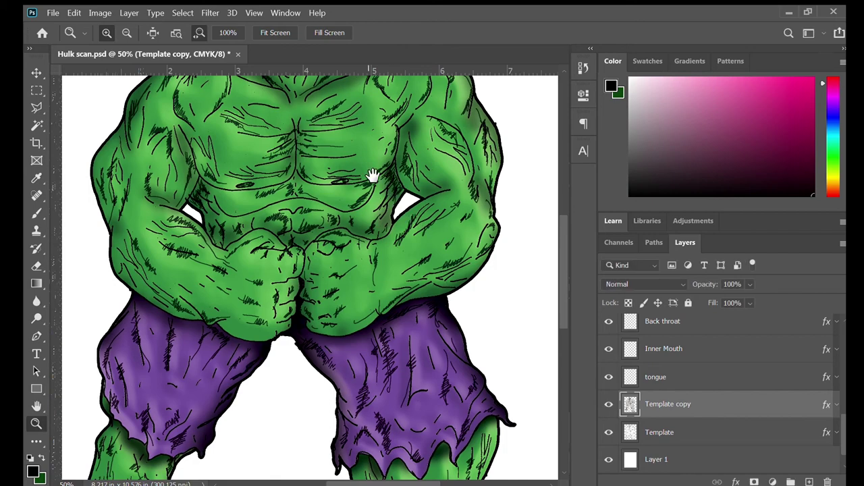
pyautogui.moveTo(372, 177); pyautogui.dragTo(392, 362)
pyautogui.scroll(-10, 392, 363)
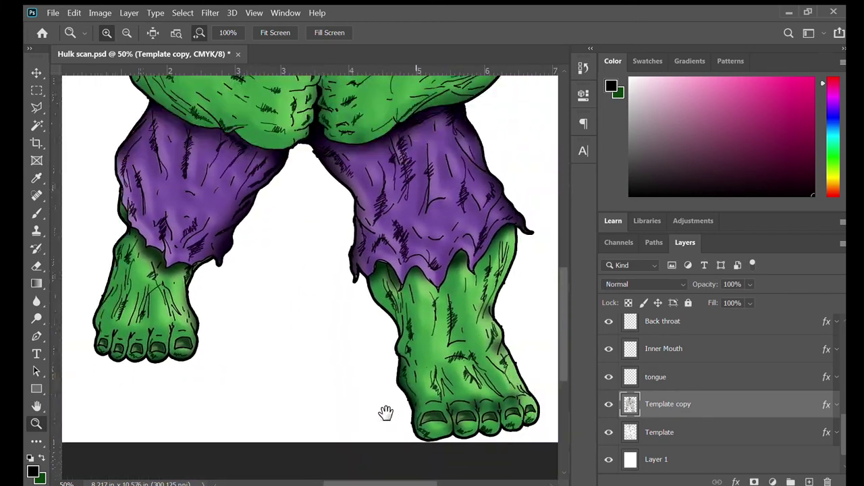
pyautogui.moveTo(385, 413); pyautogui.dragTo(380, 422)
pyautogui.keyDown('alt'); pyautogui.click(380, 422); pyautogui.keyUp('alt')
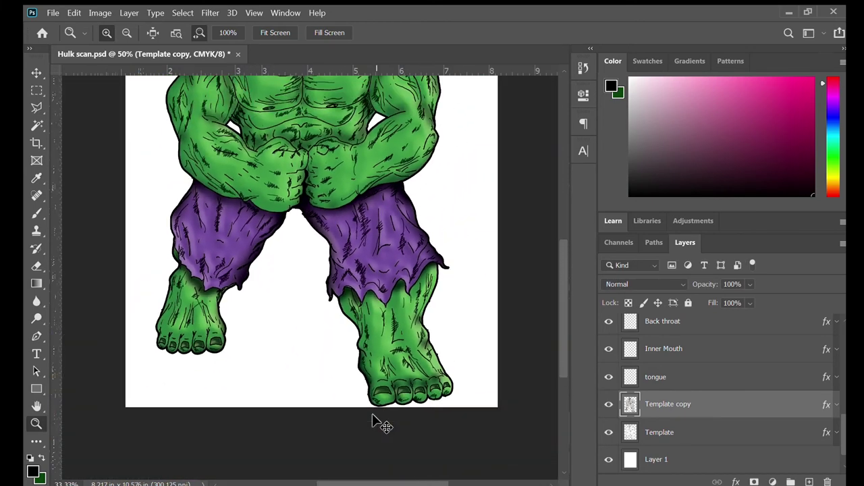
pyautogui.keyDown('alt'); pyautogui.click(373, 419); pyautogui.keyUp('alt')
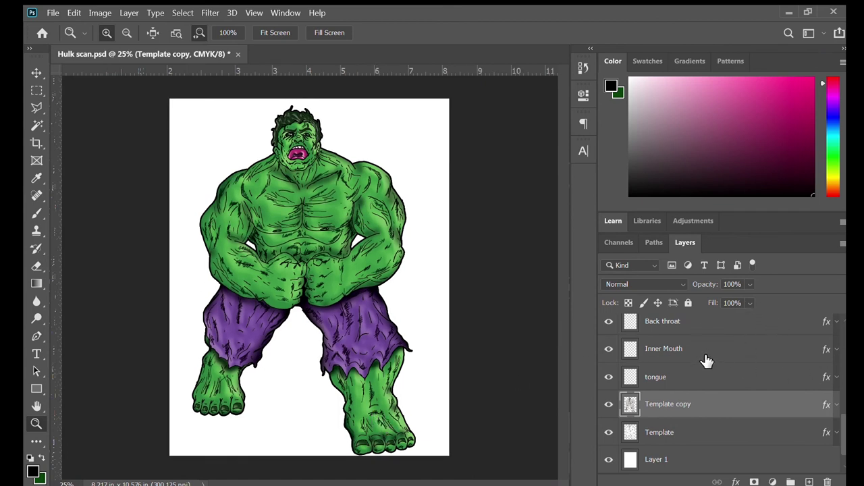
# - Compare the figure with the lines 2 layer hidden and shown
pyautogui.scroll(5, 706, 360)
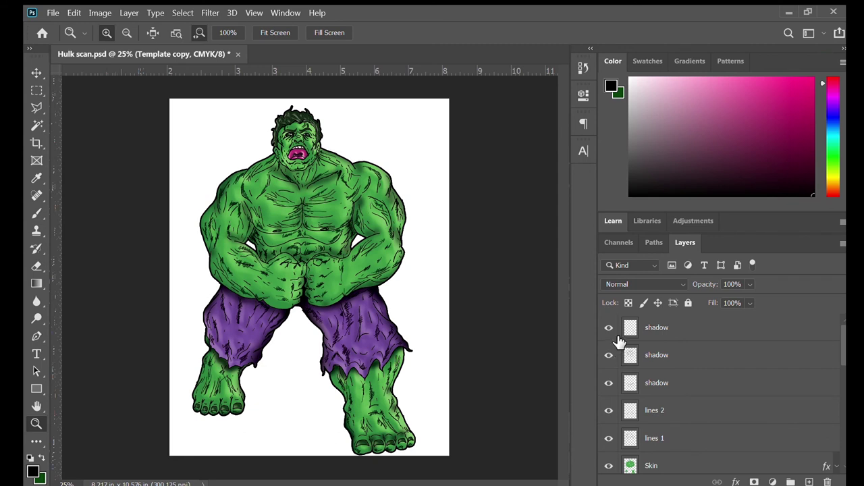
pyautogui.scroll(-3, 685, 408)
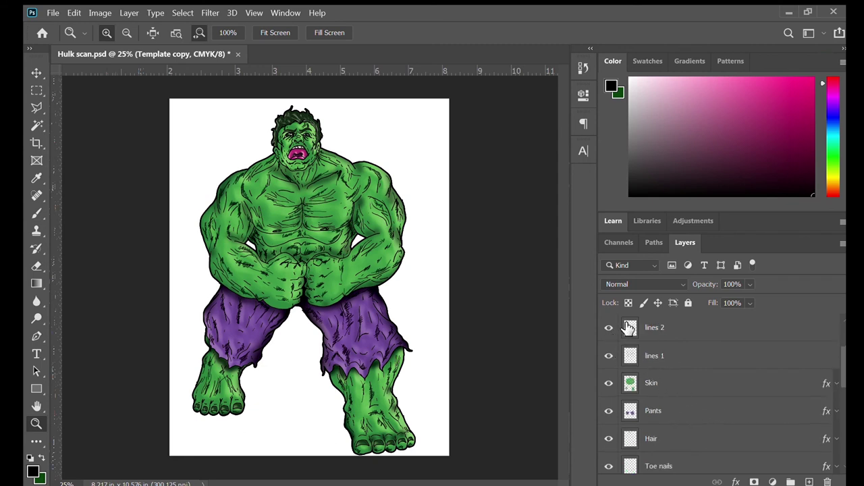
pyautogui.click(611, 328)
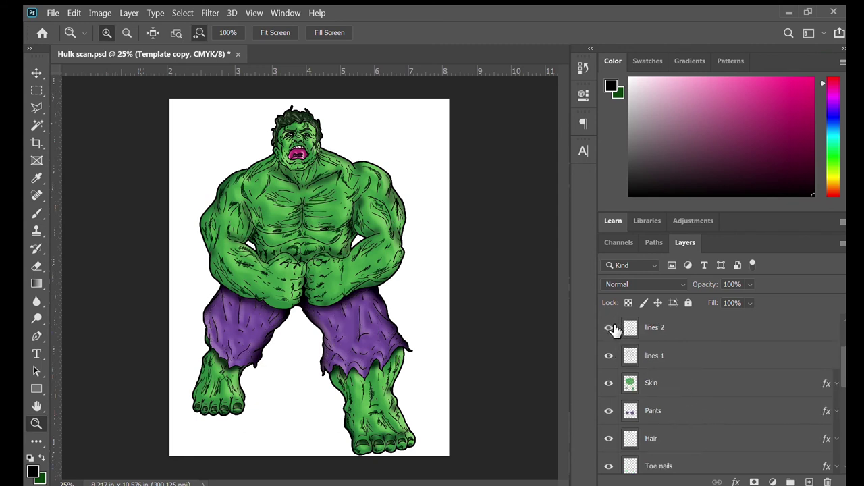
pyautogui.click(610, 329)
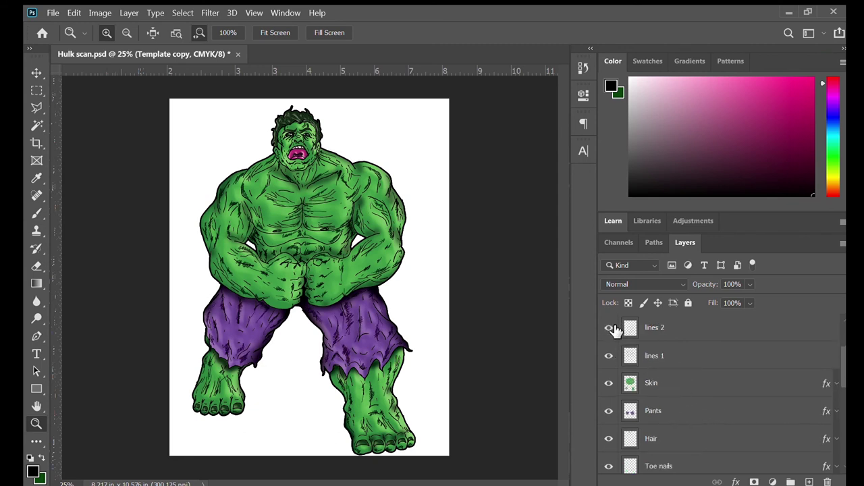
# - Try out different blend modes on the lines 1 layer, going through Hard Light to Vivid Light
pyautogui.click(688, 358)
pyautogui.moveTo(760, 316); pyautogui.dragTo(797, 316)
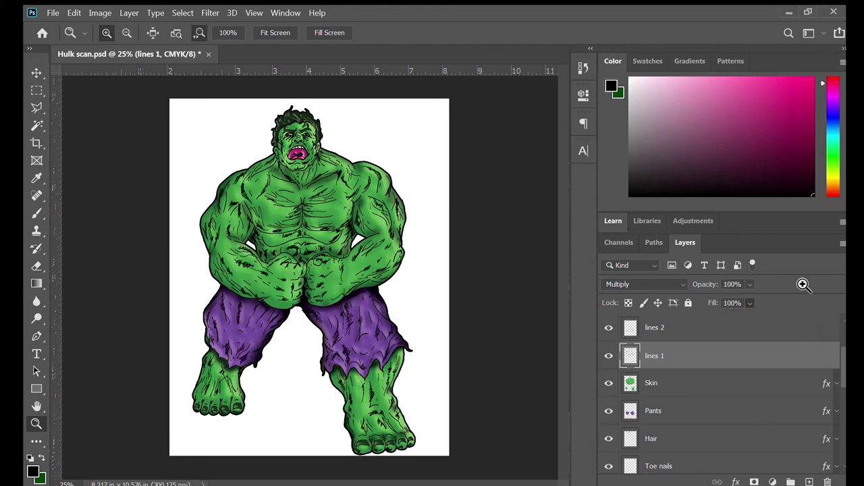
pyautogui.click(270, 234)
pyautogui.click(277, 224)
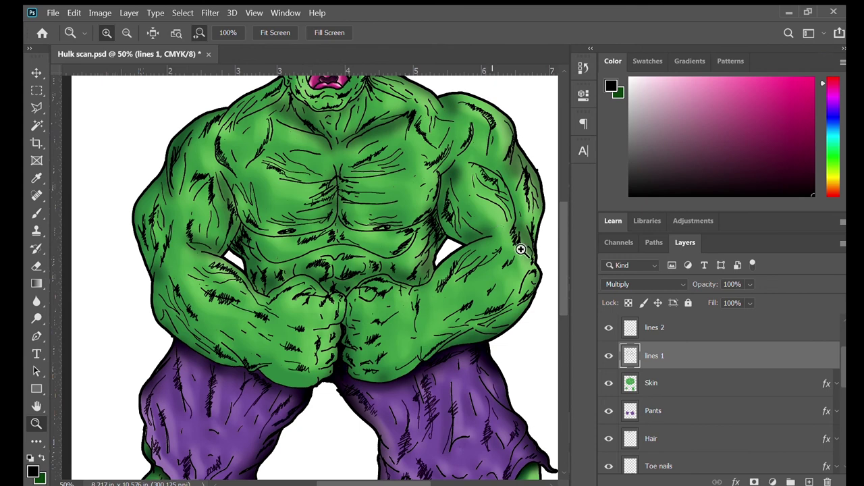
pyautogui.scroll(3, 644, 280)
pyautogui.press('Down')
pyautogui.press('Down')
pyautogui.press('Down')
pyautogui.press('Down')
pyautogui.press('Down')
pyautogui.press('Down')
pyautogui.press('Down')
pyautogui.press('Up')
pyautogui.press('Down')
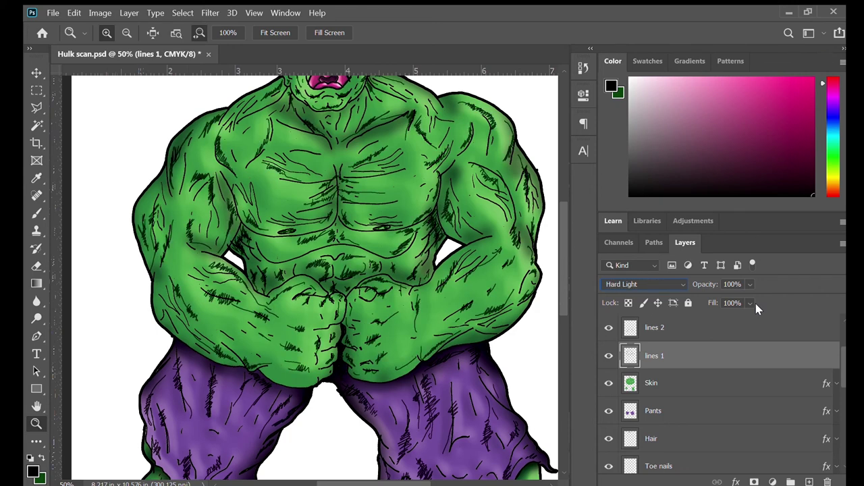
pyautogui.press('Down')
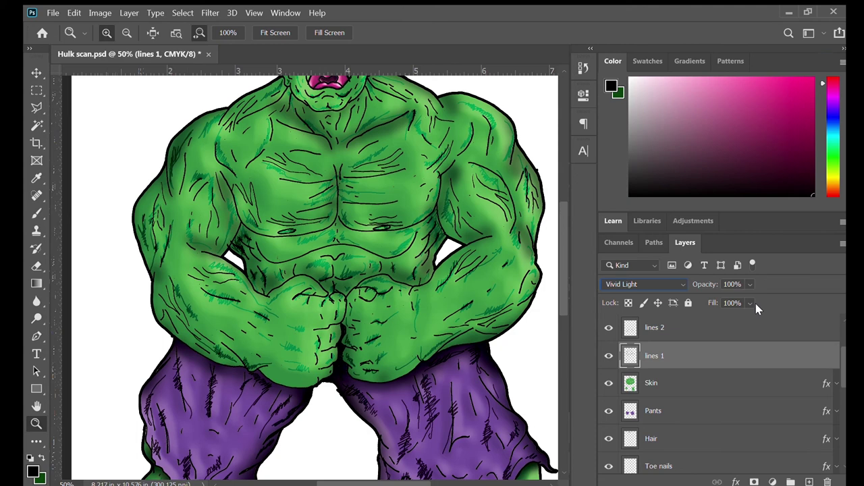
# - Duplicate the lines 1 layer, check the effect on the full figure and up close, and delete the duplicate
pyautogui.moveTo(754, 357); pyautogui.dragTo(810, 482)
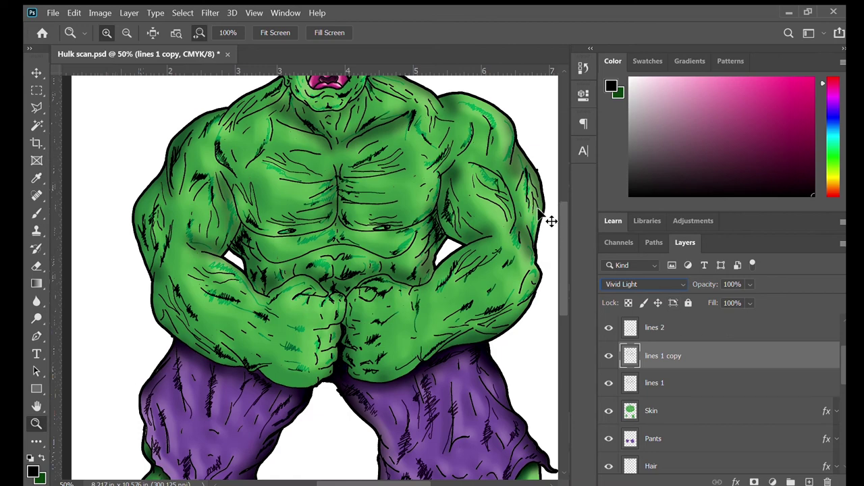
pyautogui.hotkey('ctrl', '-')
pyautogui.hotkey('ctrl', '-')
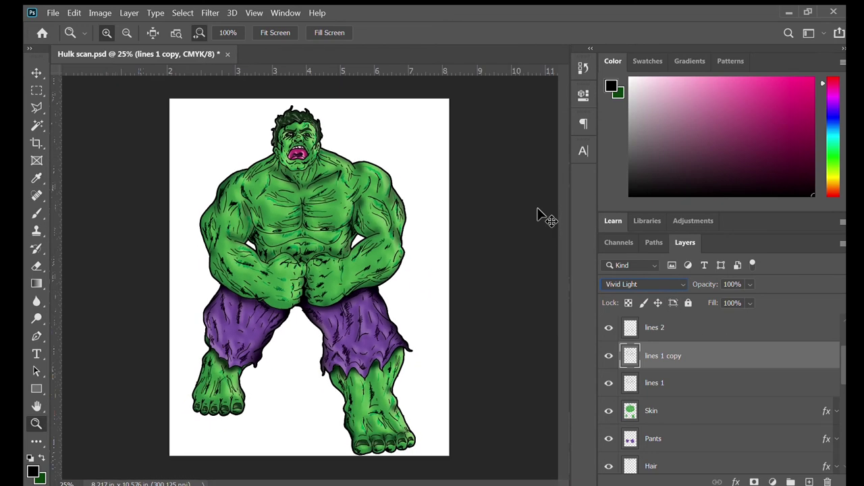
pyautogui.hotkey('ctrl', '+')
pyautogui.hotkey('ctrl', '+')
pyautogui.hotkey('ctrl', '+')
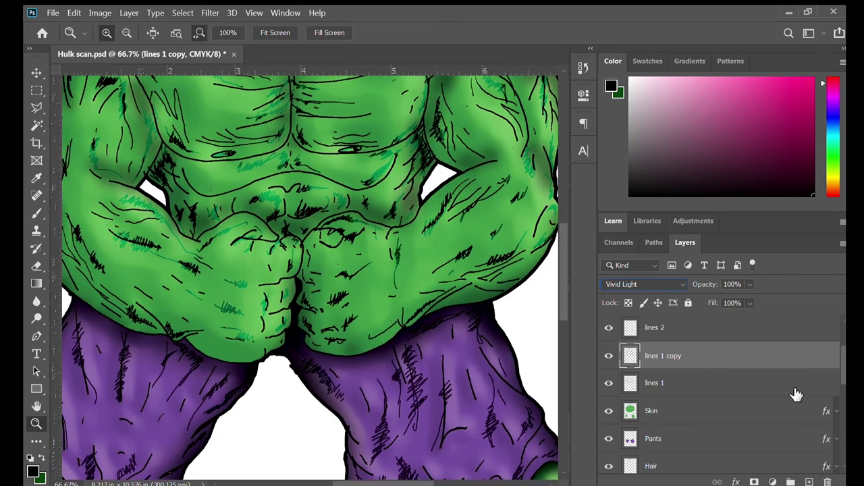
pyautogui.moveTo(765, 358); pyautogui.dragTo(831, 480)
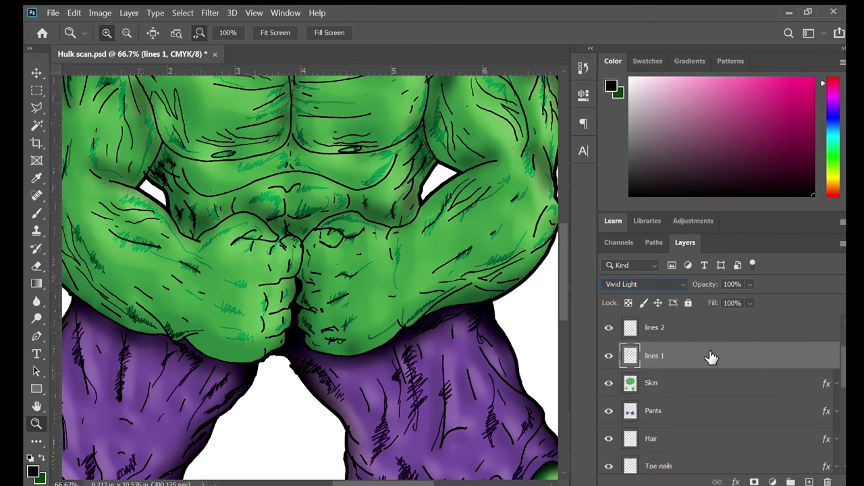
# - Set the lines 1 layer's blend mode to Multiply and check the full figure
pyautogui.click(642, 284)
pyautogui.click(627, 183)
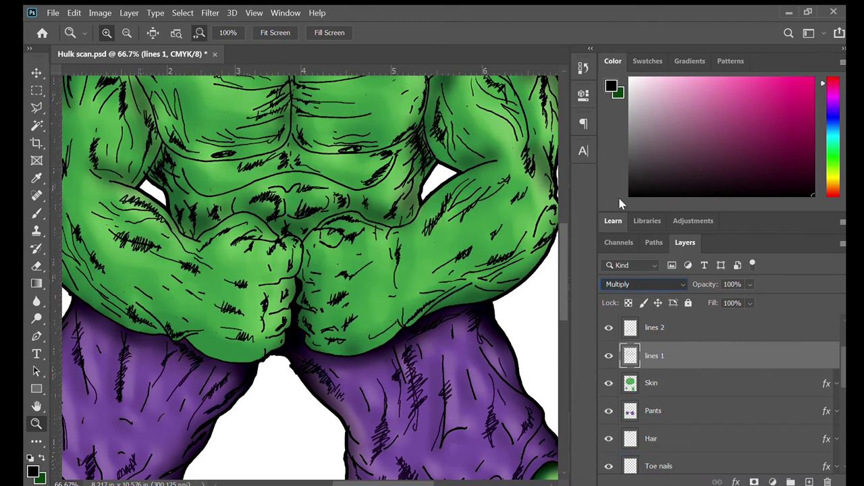
pyautogui.hotkey('ctrl', '-')
pyautogui.hotkey('ctrl', '-')
pyautogui.hotkey('ctrl', '-')
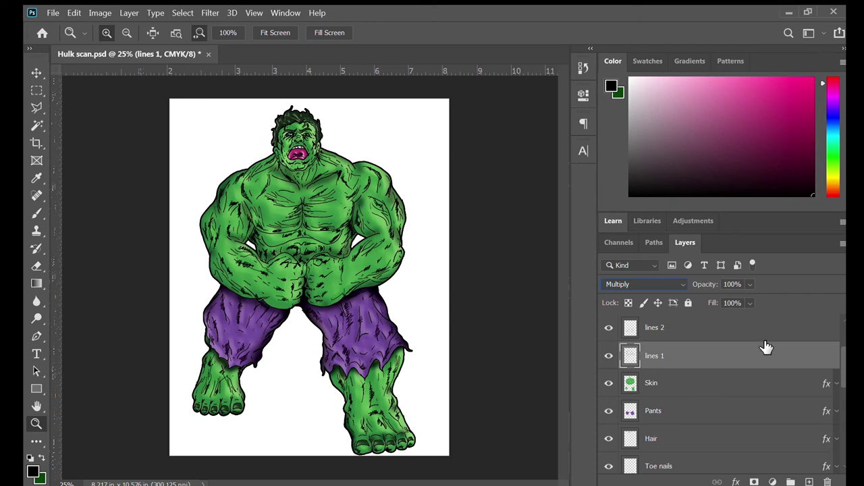
# - Select the neck and torso skin area on the Skin layer with the Magic Wand
pyautogui.click(295, 179)
pyautogui.click(295, 179)
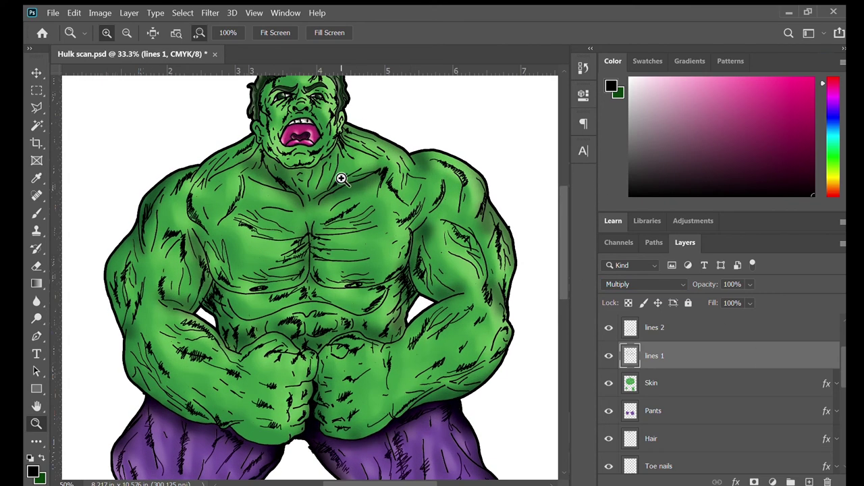
pyautogui.click(362, 185)
pyautogui.scroll(1, 315, 159)
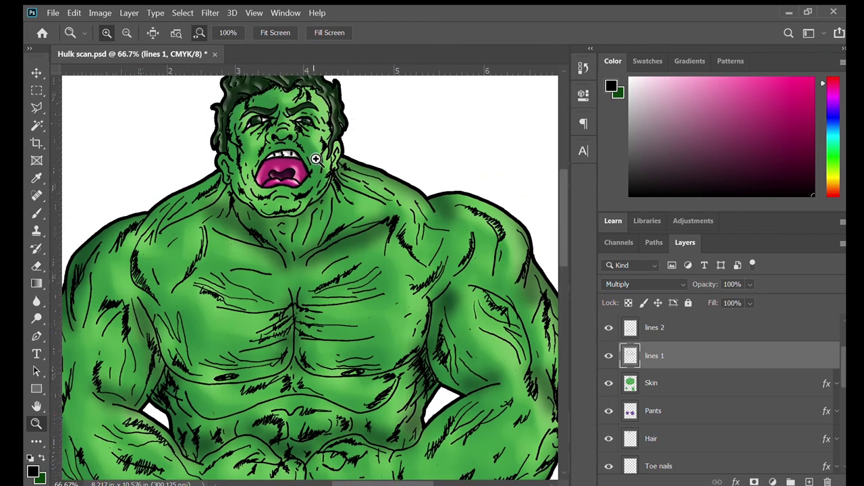
pyautogui.click(649, 383)
pyautogui.click(36, 126)
pyautogui.click(267, 249)
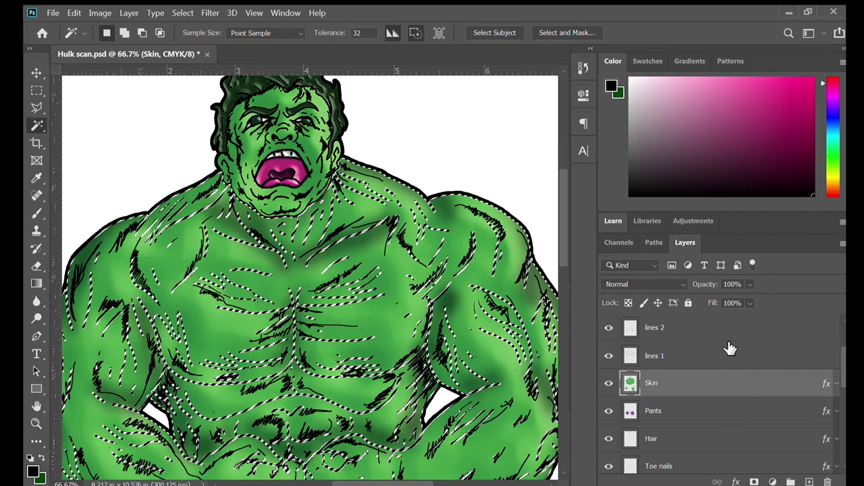
# - Add a layer named shadow directly above the body shadow layer and set its blend mode to Multiply
pyautogui.scroll(3, 729, 348)
pyautogui.click(739, 366)
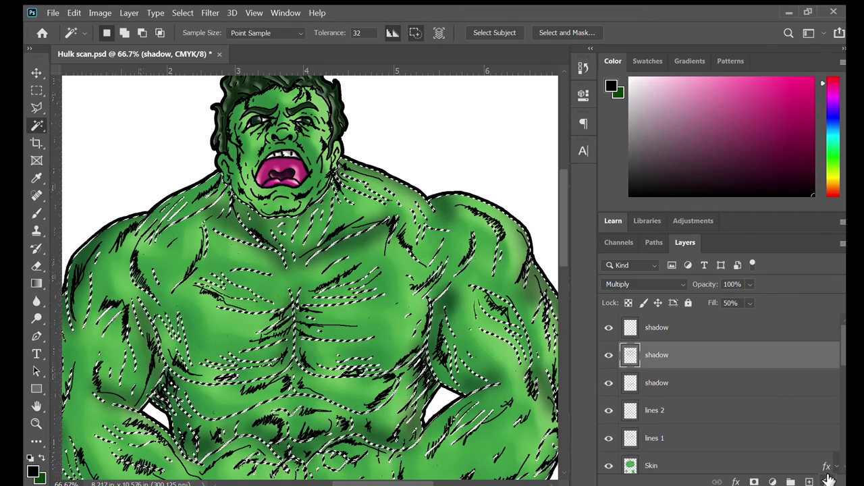
pyautogui.click(809, 481)
pyautogui.doubleClick(654, 356)
pyautogui.write('shadow')
pyautogui.press('Return')
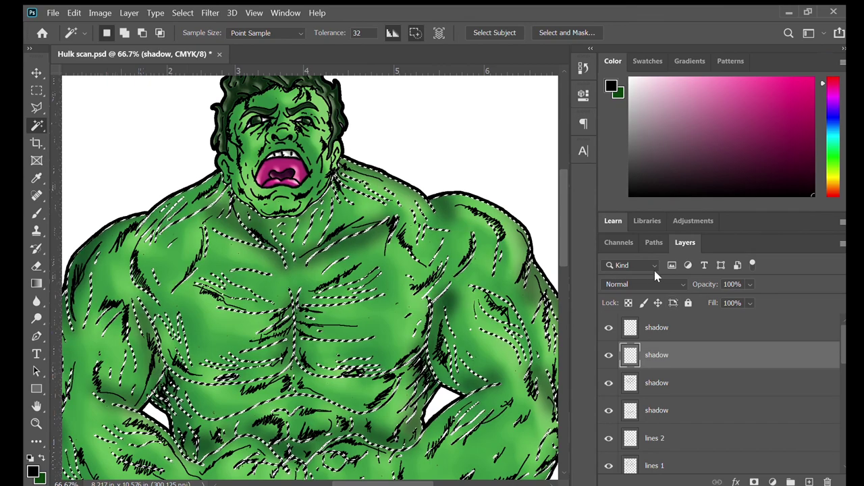
pyautogui.scroll(-3, 651, 282)
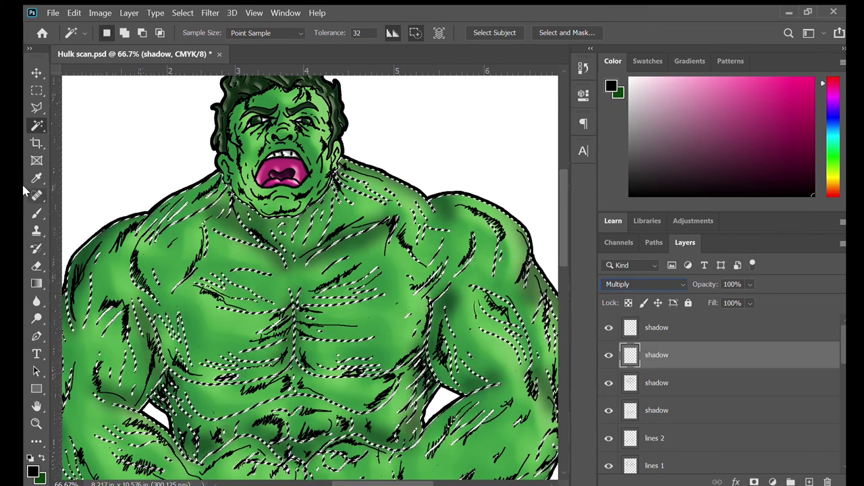
# - Brush soft black shading across the neck beneath the chin and jaw, and clear the selection
pyautogui.click(37, 213)
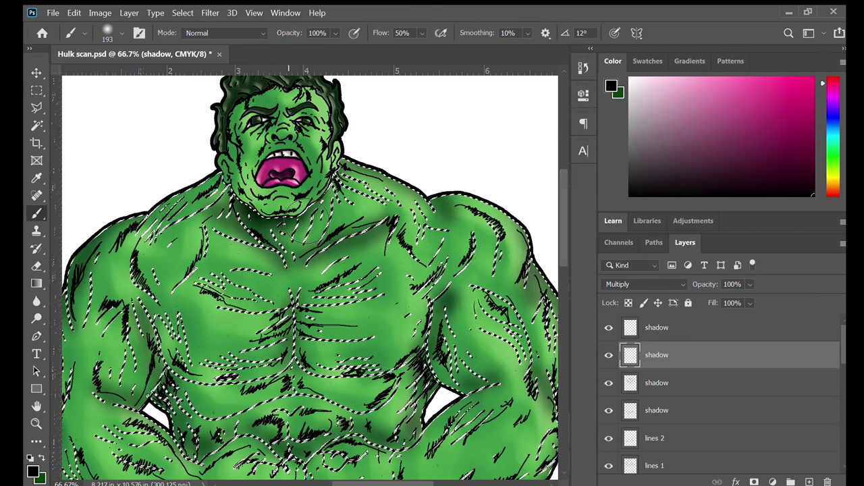
pyautogui.hotkey('ctrl', 'd')
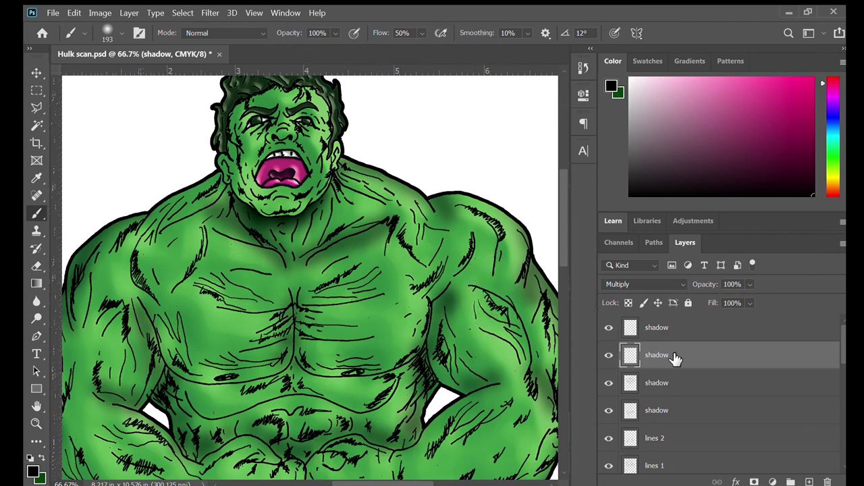
# - Select the mouth interior with the Magic Wand, working through the Back throat, tongue and Inner Mouth layers
pyautogui.scroll(-5, 738, 391)
pyautogui.scroll(-2, 738, 390)
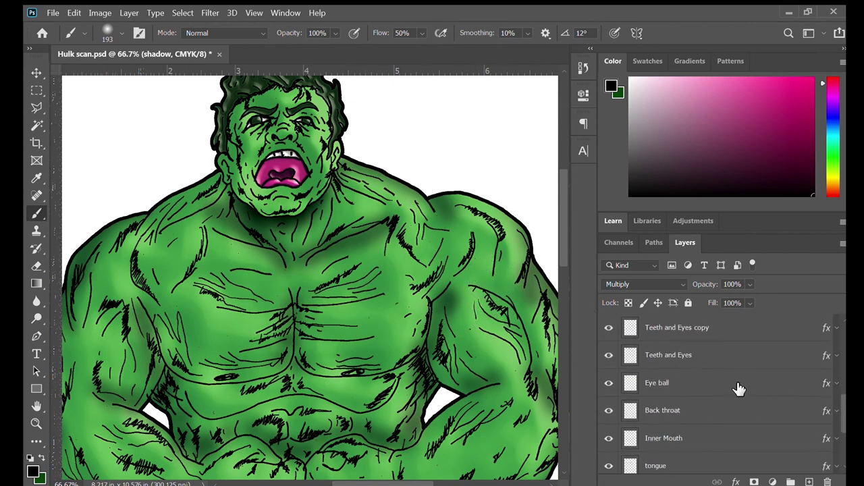
pyautogui.scroll(-2, 738, 388)
pyautogui.click(703, 358)
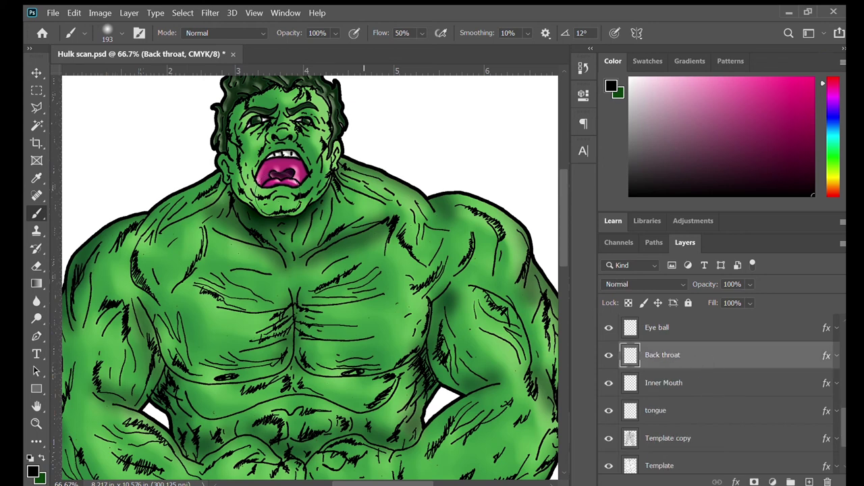
pyautogui.click(36, 124)
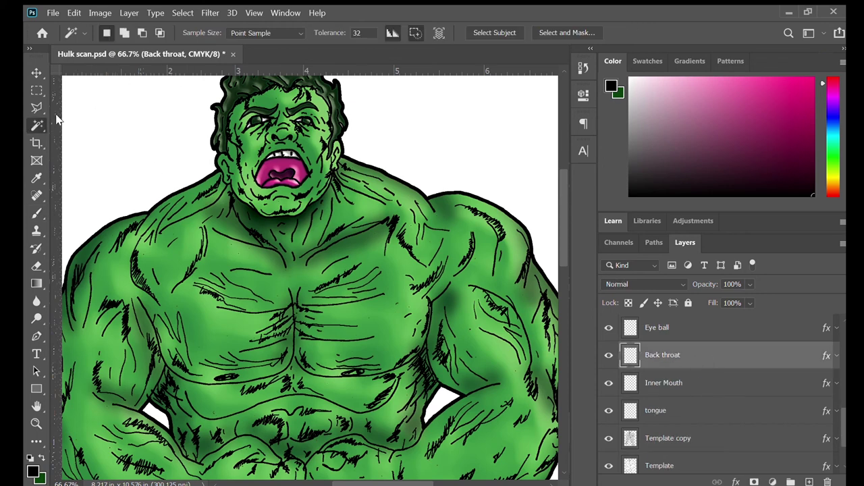
pyautogui.click(287, 173)
pyautogui.keyDown('shift'); pyautogui.click(300, 173); pyautogui.keyUp('shift')
pyautogui.click(698, 407)
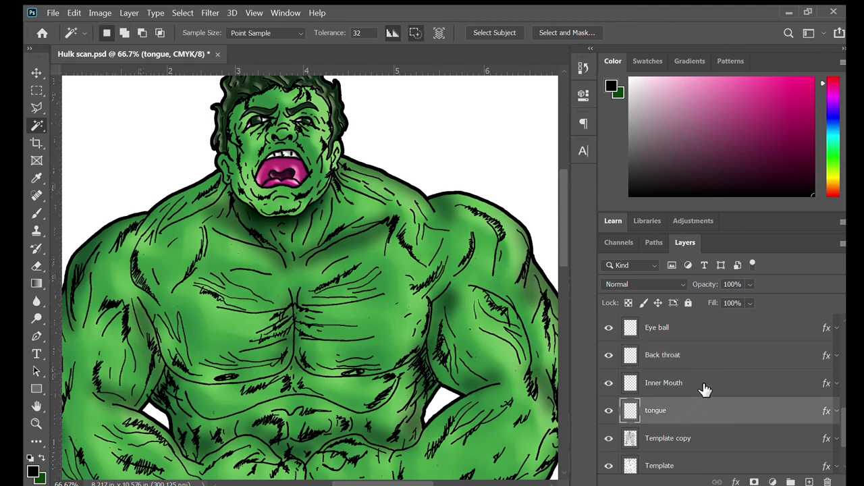
pyautogui.click(675, 383)
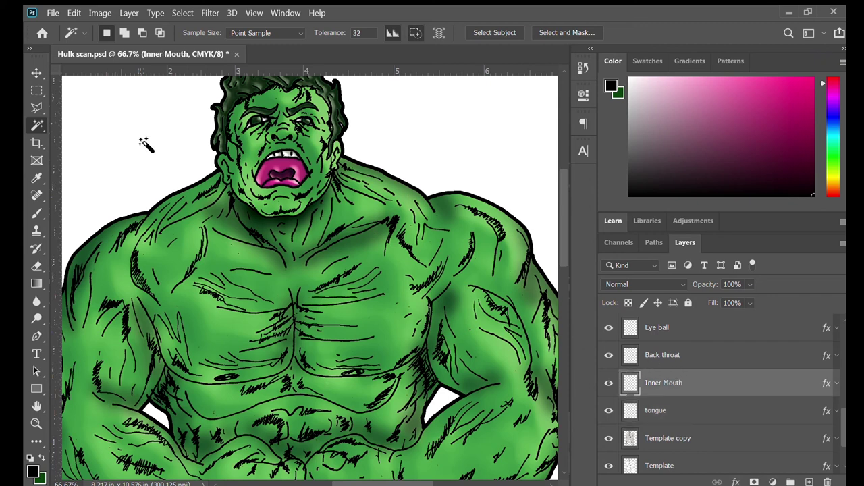
pyautogui.click(694, 361)
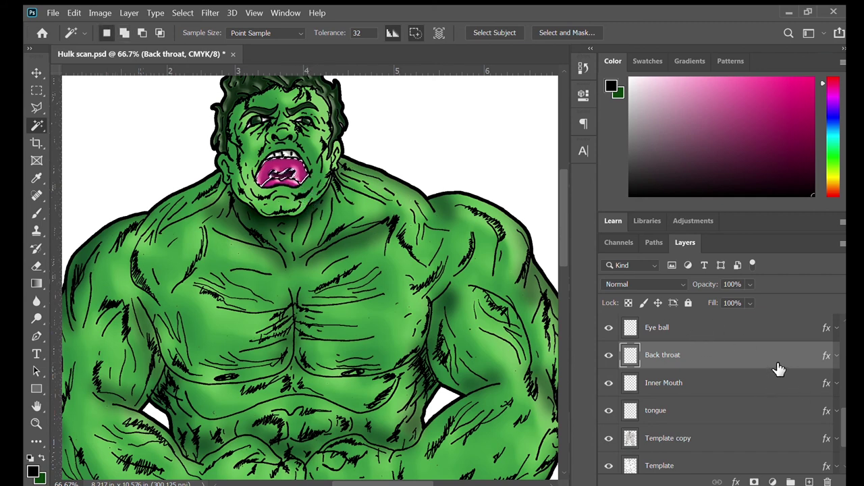
# - Add a new layer named shadow at the top of the layer stack, above the existing shadow layers
pyautogui.scroll(5, 779, 369)
pyautogui.click(756, 329)
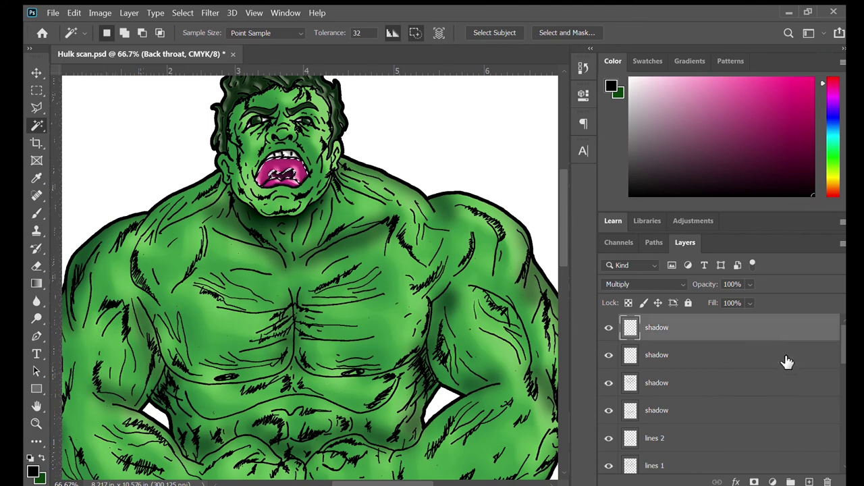
pyautogui.click(809, 482)
pyautogui.doubleClick(659, 329)
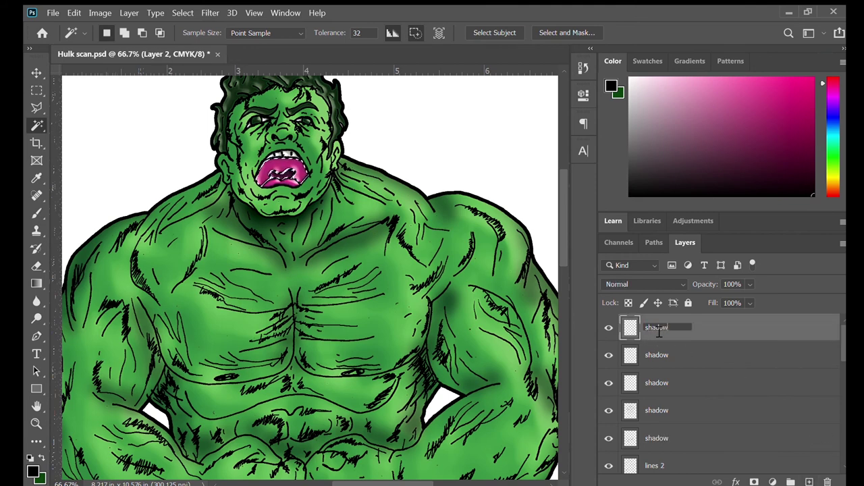
pyautogui.press('Return')
# - Brush soft black shading inside the mouth on the new shadow layer in Multiply mode, and save the drawing
pyautogui.press('b')
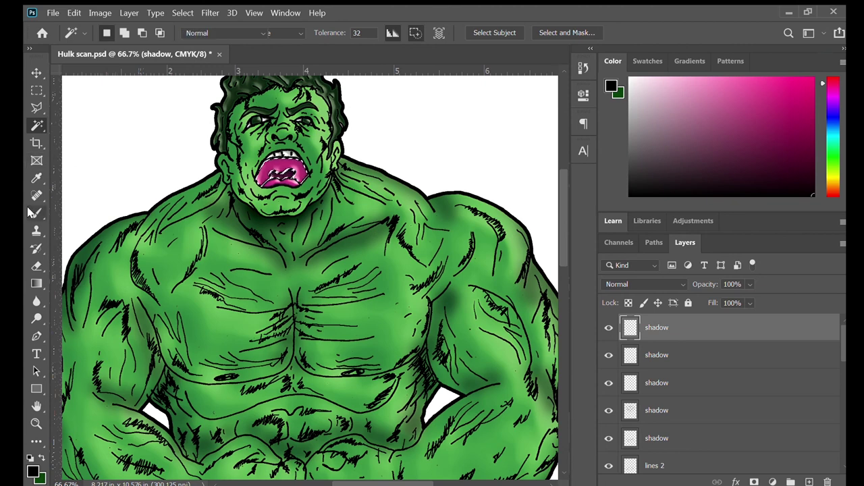
pyautogui.press('Up')
pyautogui.press('Up')
pyautogui.press('Up')
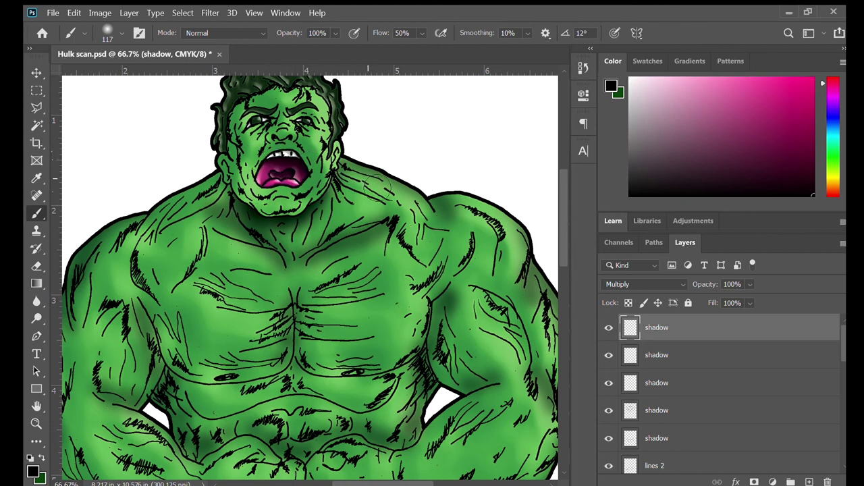
pyautogui.scroll(-6, 384, 177)
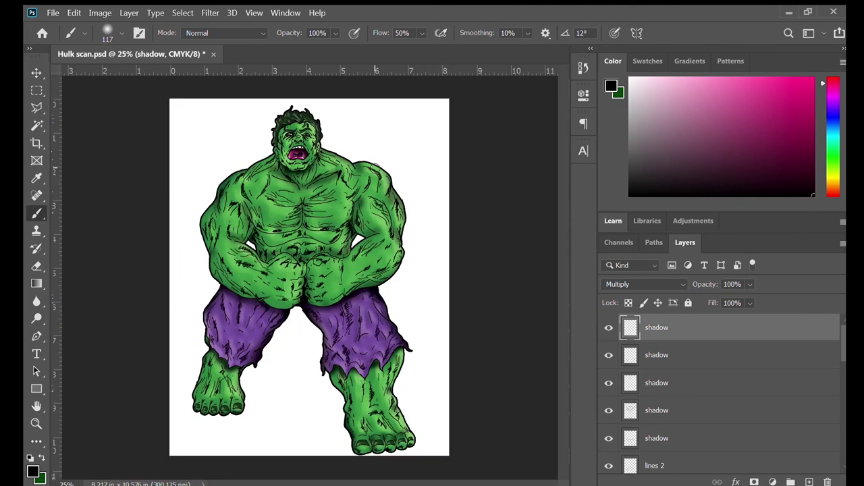
pyautogui.hotkey('ctrl', 's')
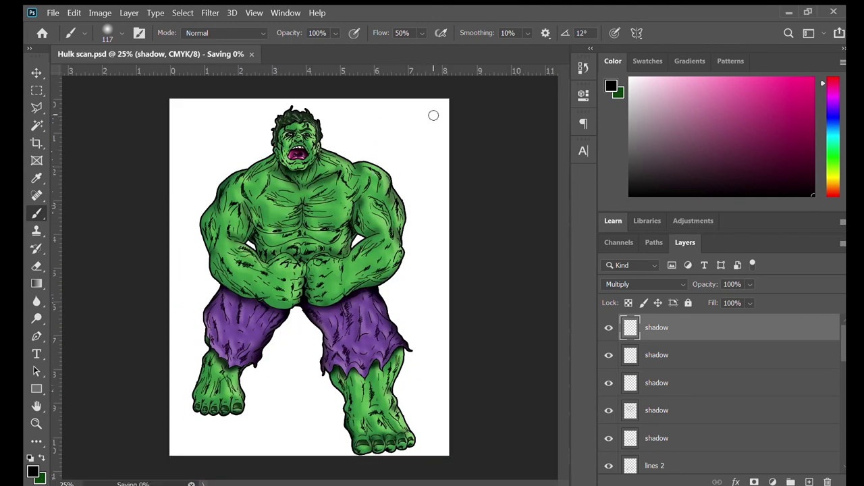
# - Duplicate the Template copy layer and move the duplicate to the top of the layer stack
pyautogui.scroll(-8, 699, 375)
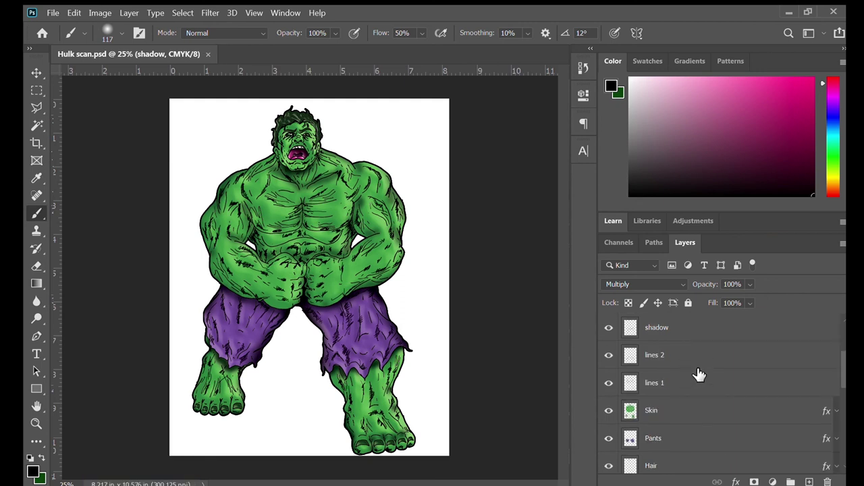
pyautogui.scroll(-3, 702, 367)
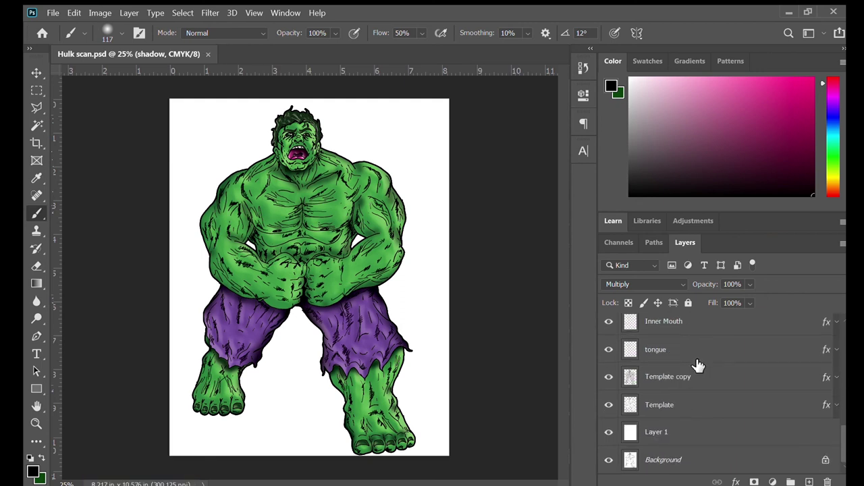
pyautogui.moveTo(746, 405); pyautogui.dragTo(809, 482)
pyautogui.moveTo(716, 374); pyautogui.dragTo(724, 319)
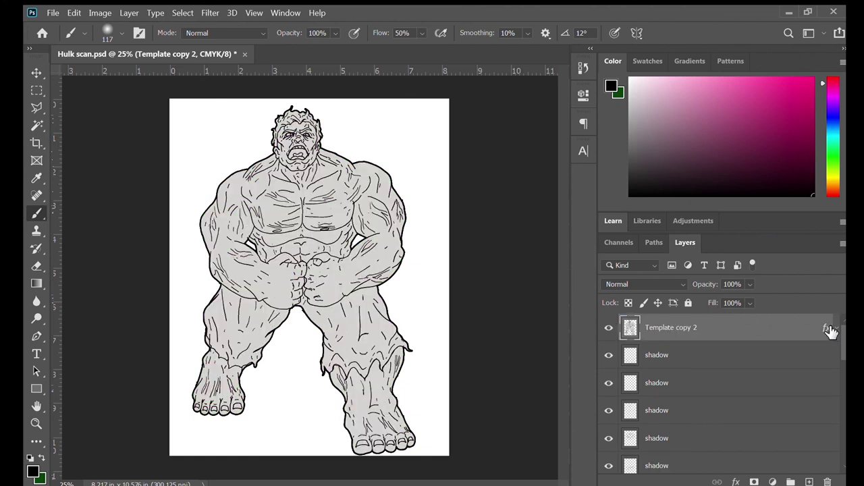
# - Turn the figure on Template copy 2 into a solid black silhouette and set the layer's fill to 0%
pyautogui.press('i')
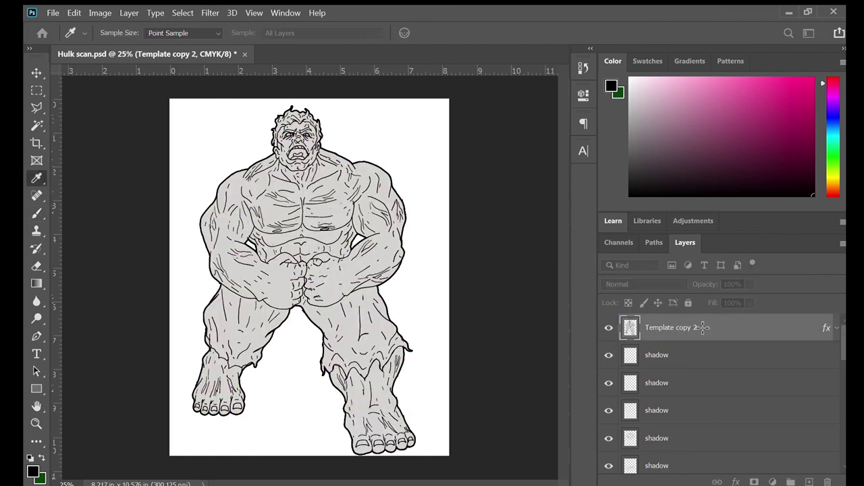
pyautogui.hotkey('ctrl', 'alt', 'z')
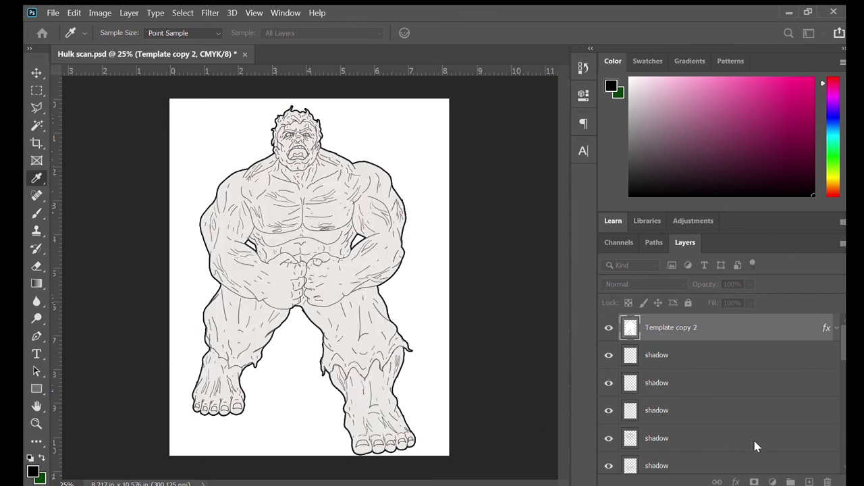
pyautogui.hotkey('ctrl', 'alt', 'z')
pyautogui.hotkey('ctrl', 'shift', 'z')
pyautogui.hotkey('ctrl', 'shift', 'z')
pyautogui.hotkey('ctrl', 'shift', 'z')
pyautogui.press('b')
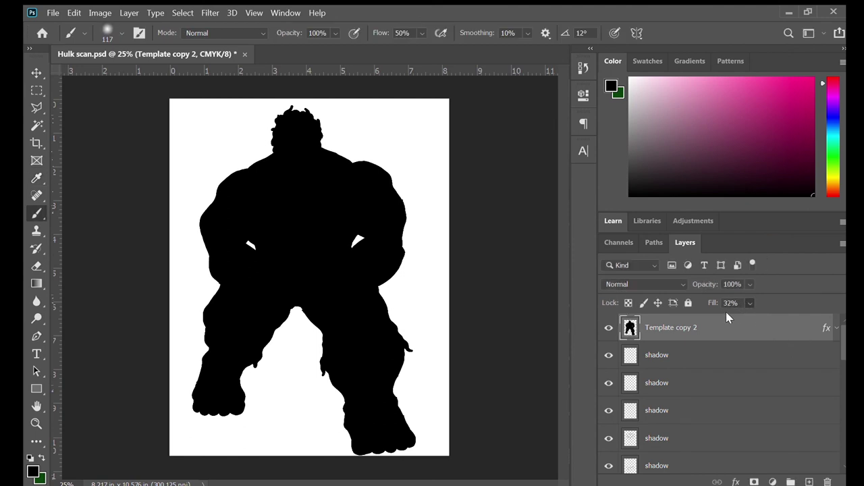
pyautogui.write('0')
pyautogui.press('Return')
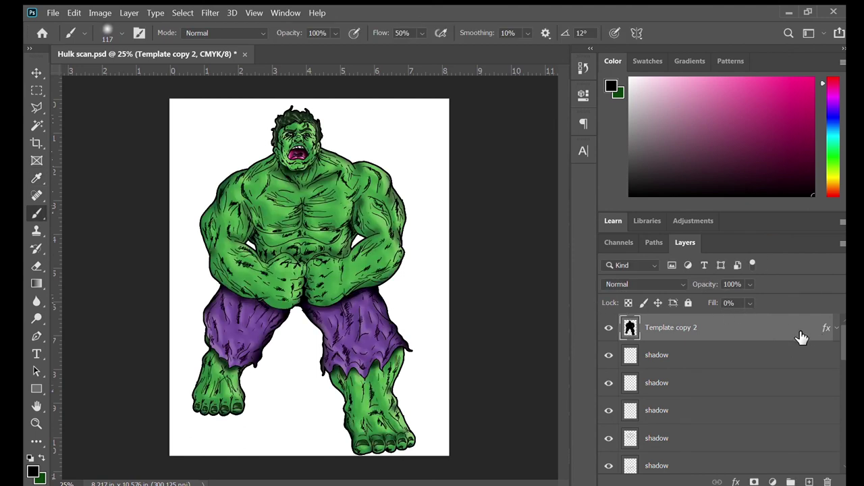
# - Give Template copy 2 a layer style that adds a green-tinted rim light along the inner edges of the figure
pyautogui.press('h')
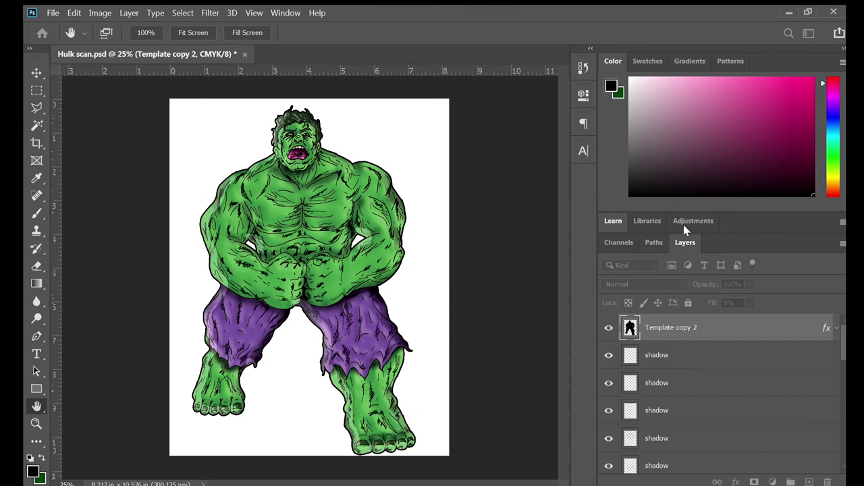
pyautogui.press('i')
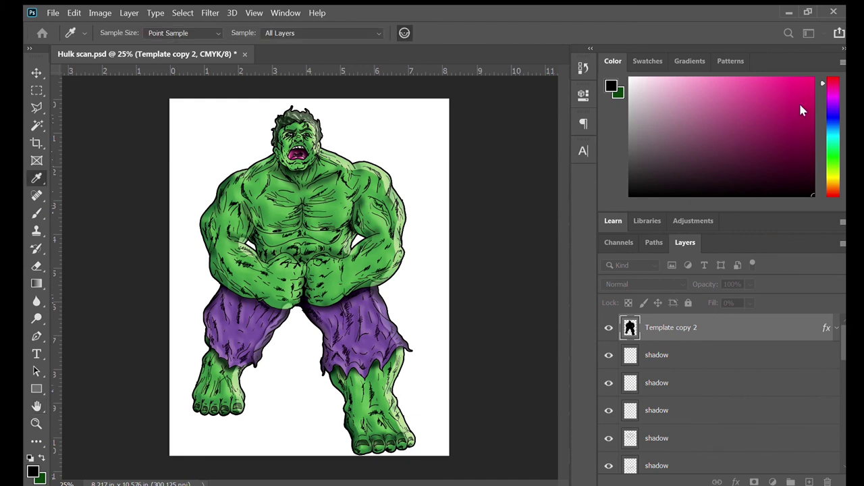
pyautogui.press('h')
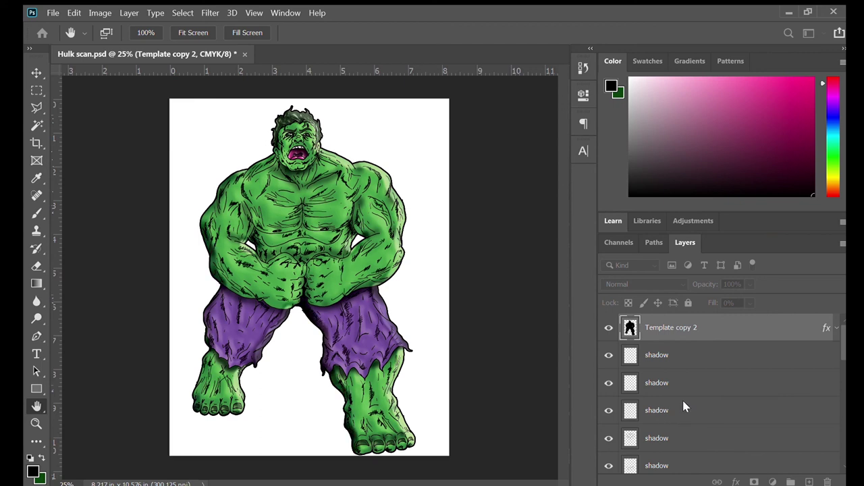
pyautogui.press('i')
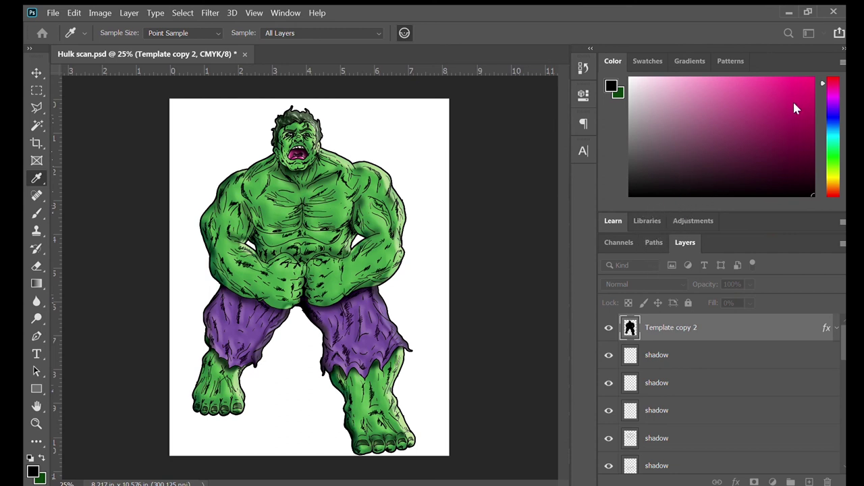
pyautogui.press('h')
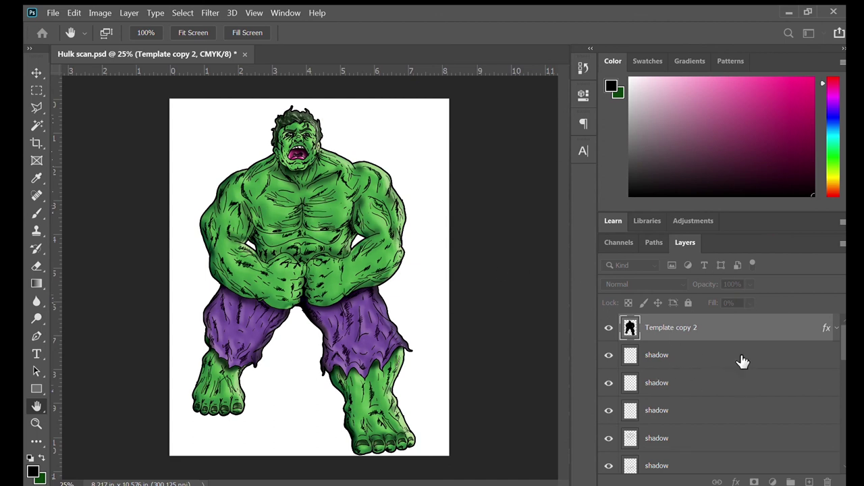
pyautogui.press('i')
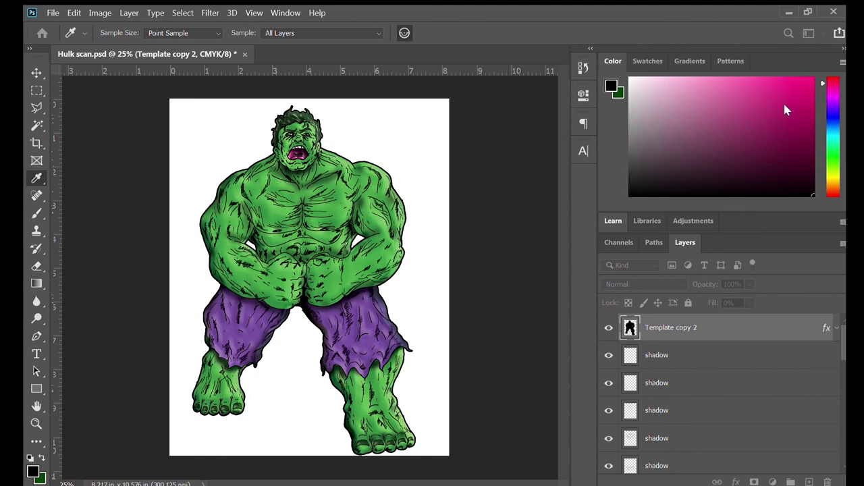
pyautogui.press('h')
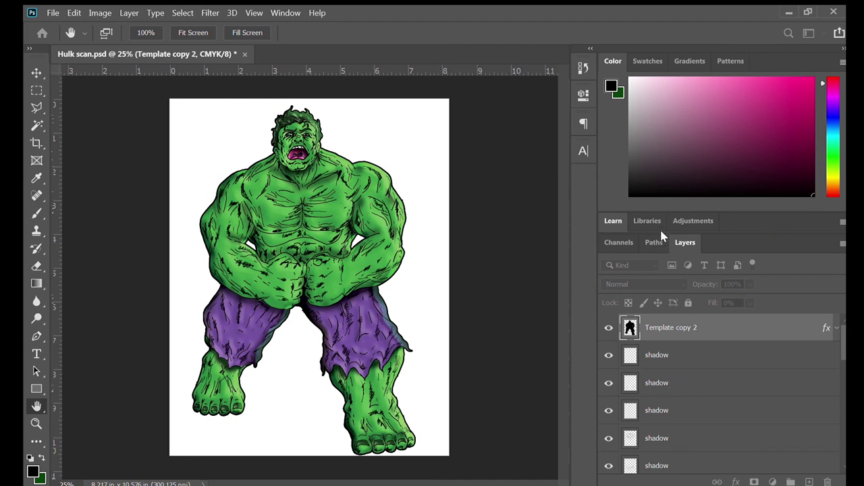
pyautogui.press('b')
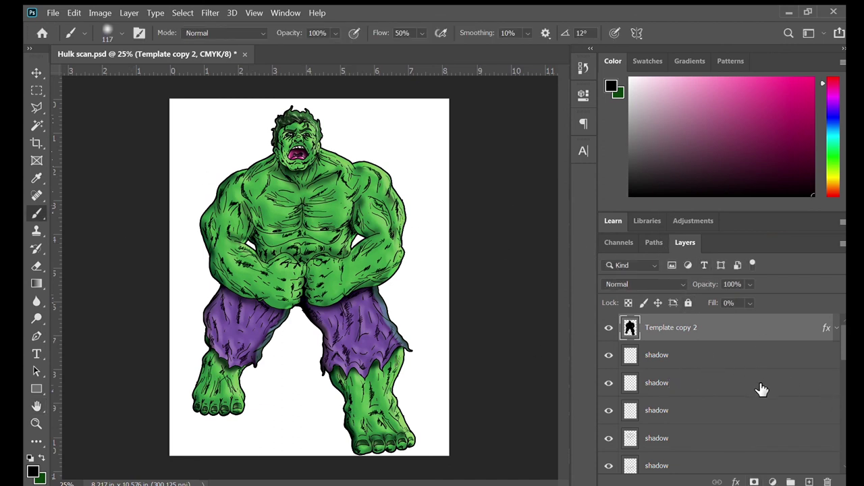
# - Edit the layer style of the Template copy layer beneath the tongue layer, and save the drawing
pyautogui.scroll(-10, 762, 390)
pyautogui.scroll(-5, 733, 407)
pyautogui.hotkey('ctrl', 's')
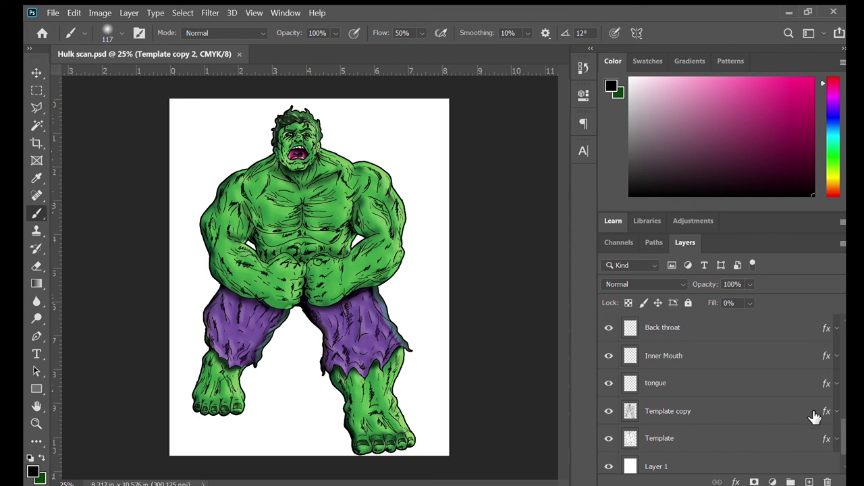
pyautogui.click(815, 414)
pyautogui.press('h')
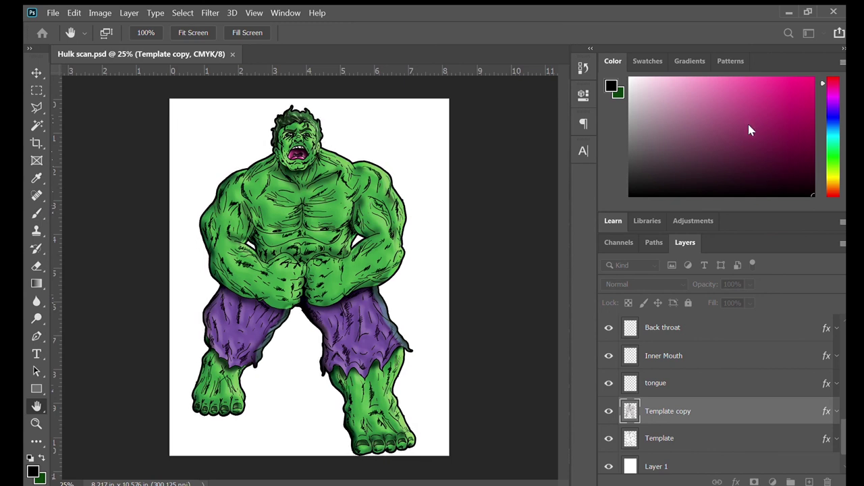
pyautogui.press('b')
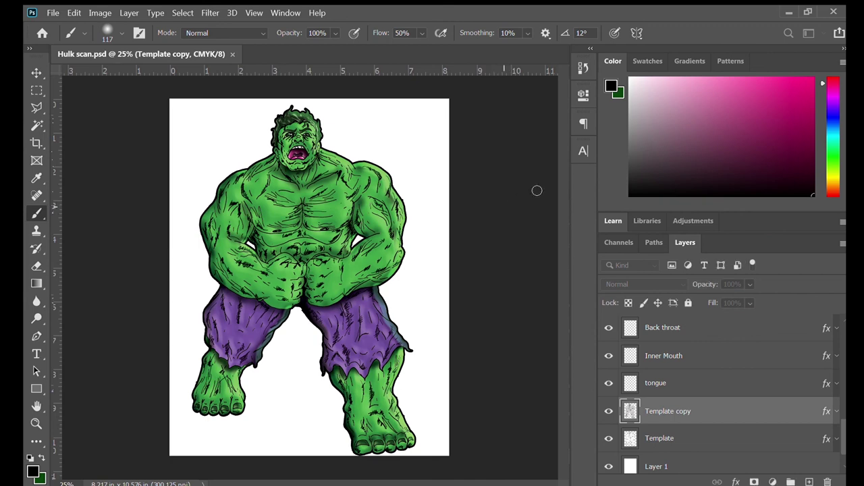
pyautogui.hotkey('ctrl', 's')
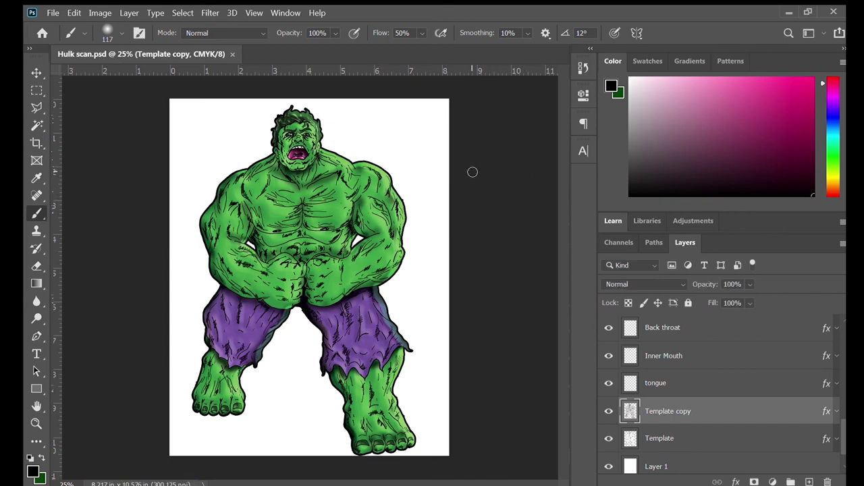
# - Inspect the head, torso and pants up close, and view the whole figure again
pyautogui.hotkey('ctrl', '+')
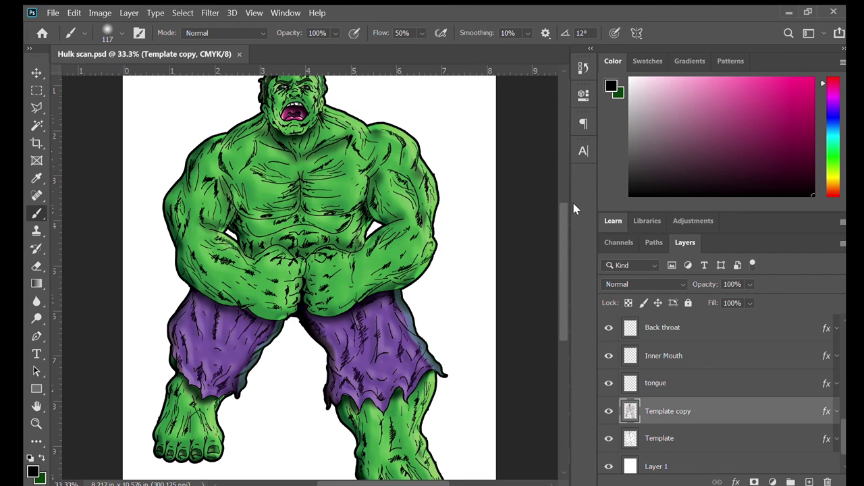
pyautogui.moveTo(555, 235)
pyautogui.mouseDown()
pyautogui.moveTo(559, 204)
pyautogui.moveTo(546, 302)
pyautogui.moveTo(552, 214)
pyautogui.moveTo(551, 228)
pyautogui.mouseUp()
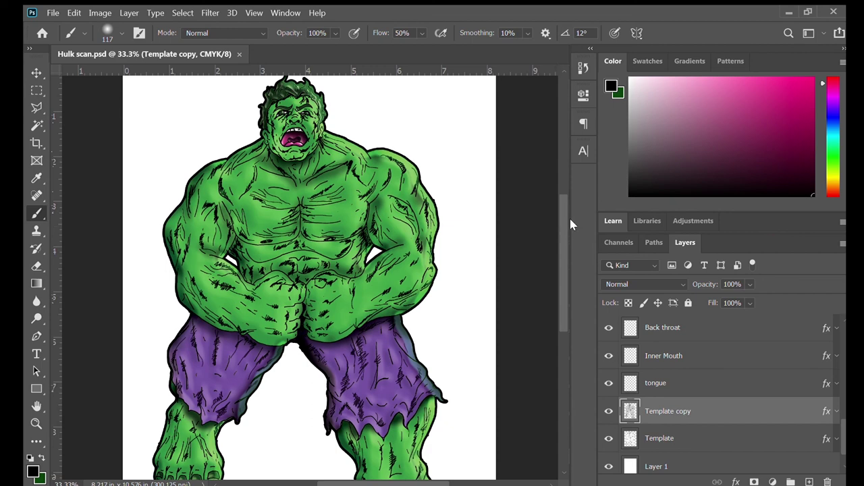
pyautogui.moveTo(558, 291); pyautogui.dragTo(572, 304)
pyautogui.hotkey('ctrl', '-')
pyautogui.hotkey('ctrl', '-')
pyautogui.hotkey('ctrl', '+')
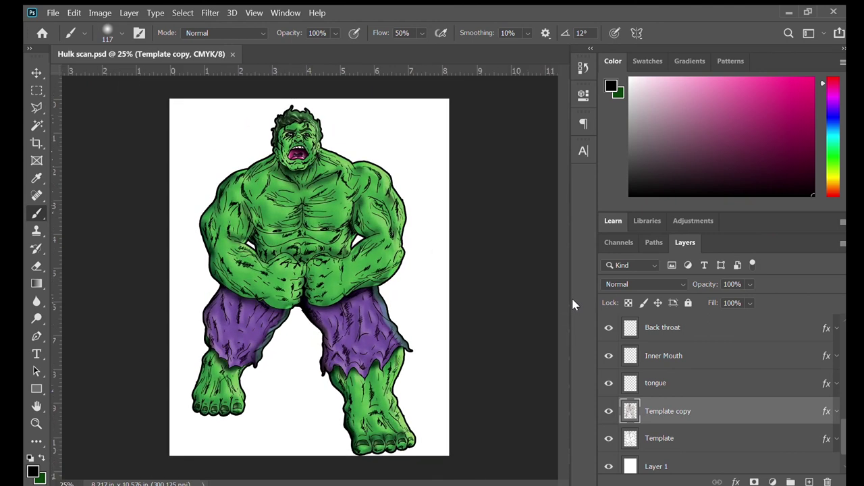